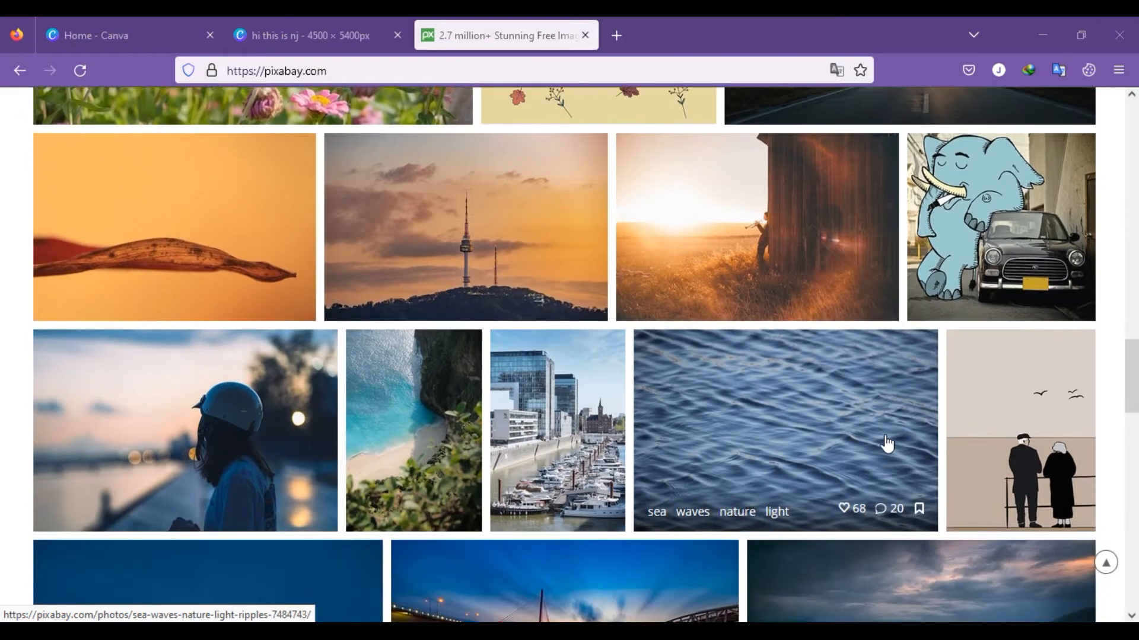
# Step: Browse the photos on the Pixabay home page and open the Discover more gallery to examine its free images
pyautogui.scroll(-4, 886, 444)
pyautogui.scroll(-5, 887, 444)
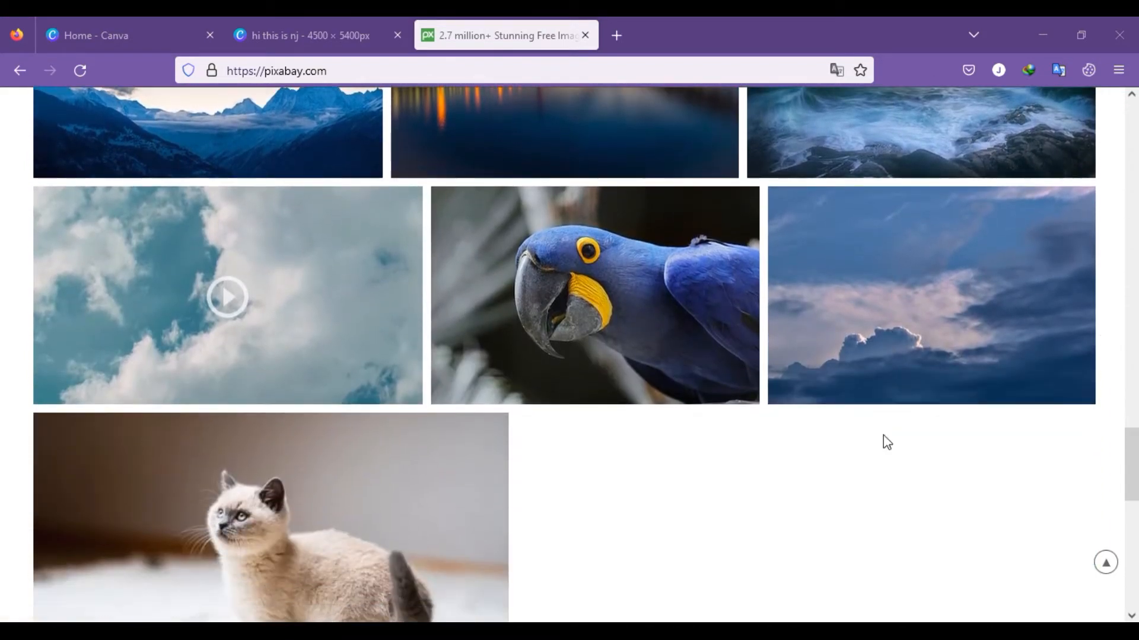
pyautogui.scroll(-3, 887, 442)
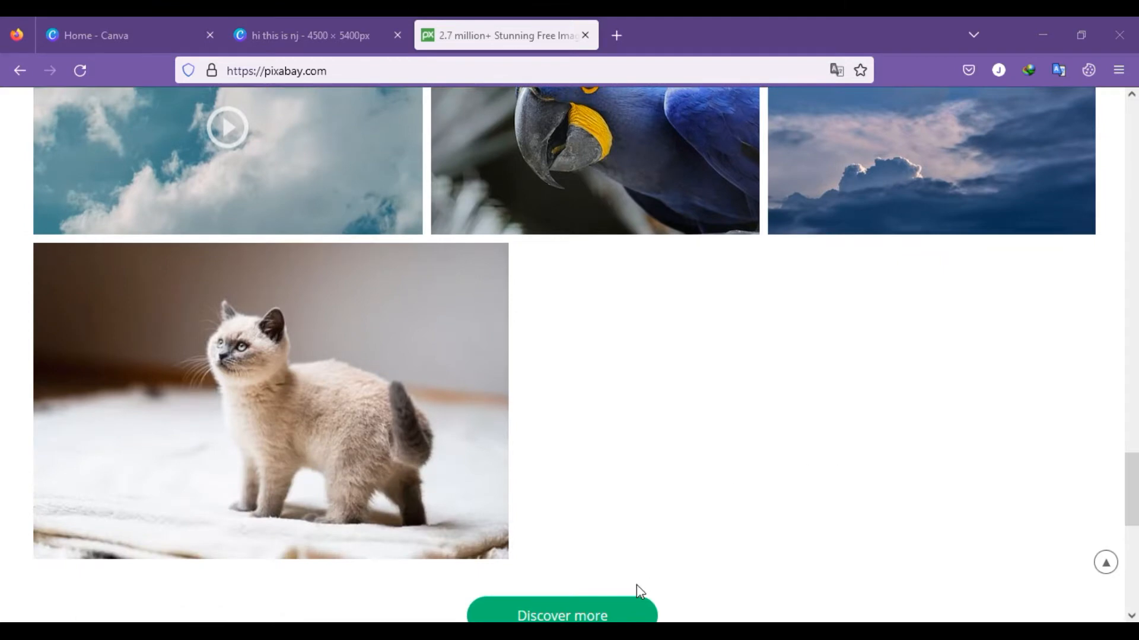
pyautogui.click(623, 612)
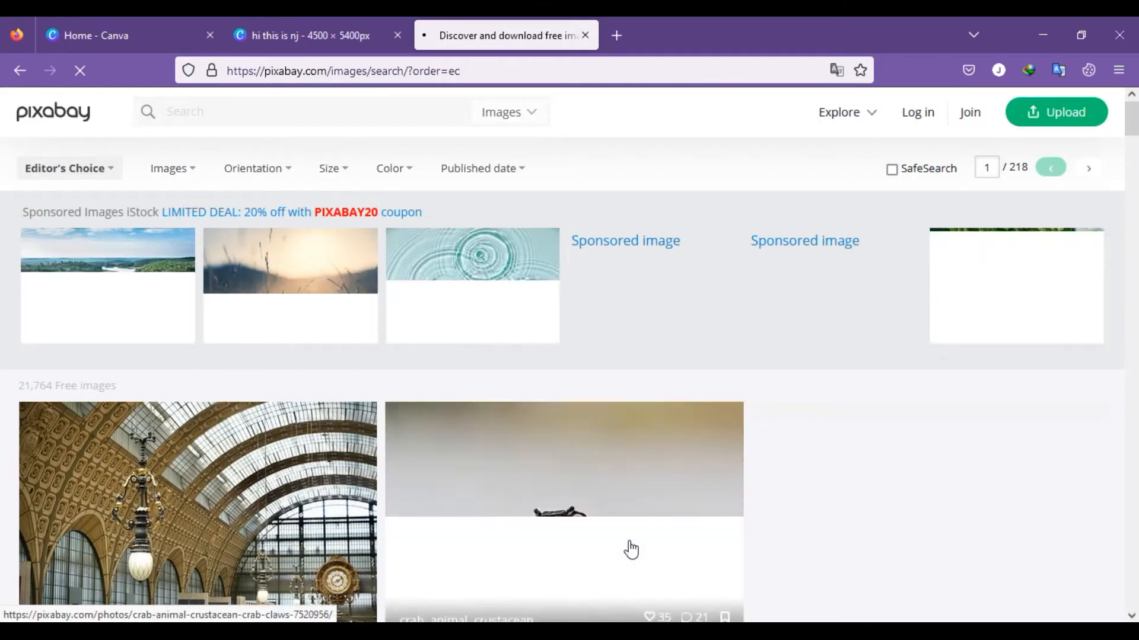
pyautogui.scroll(-3, 629, 549)
pyautogui.scroll(-2, 630, 549)
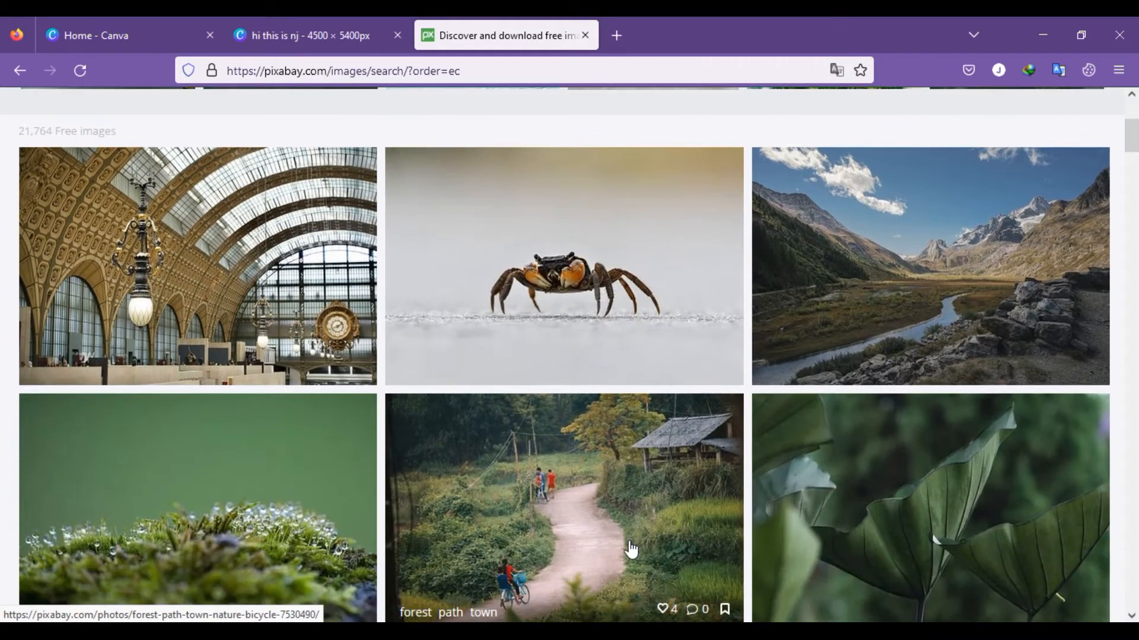
pyautogui.scroll(-2, 630, 546)
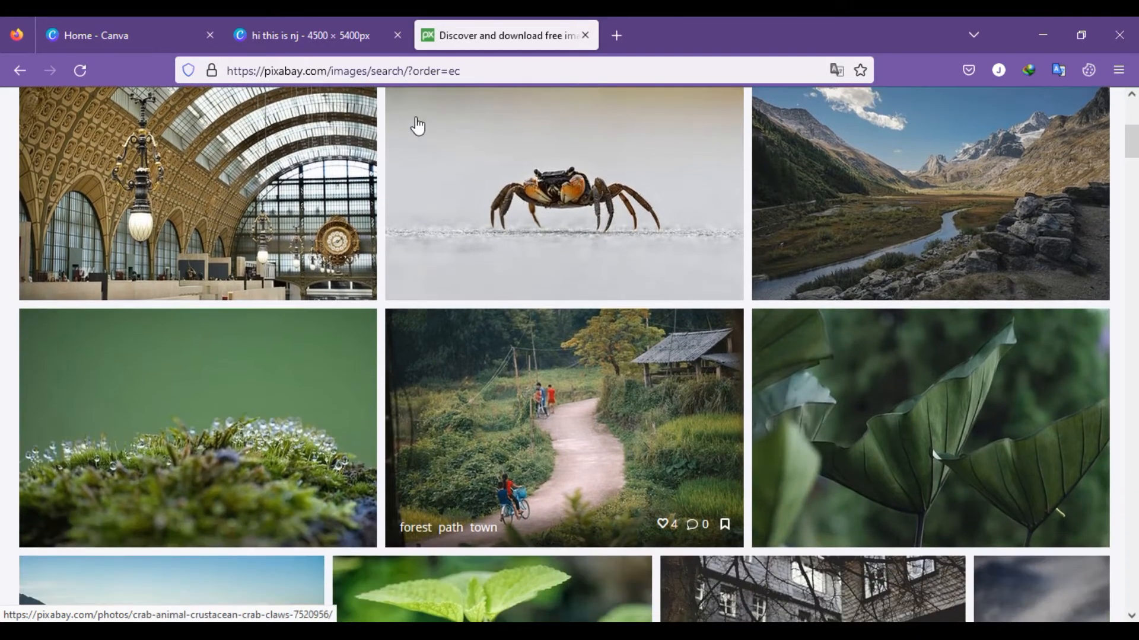
# Step: Switch to the 4500 × 5400 px Canva design and examine its striped Christmas photo collage
pyautogui.click(347, 27)
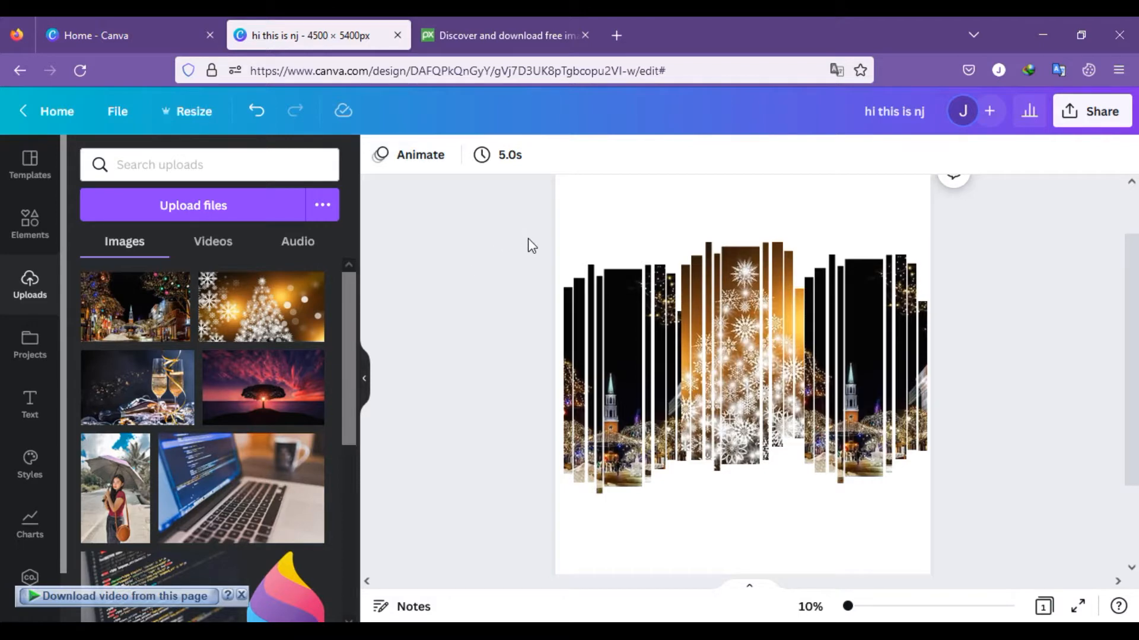
pyautogui.scroll(-2, 531, 246)
pyautogui.scroll(1, 530, 255)
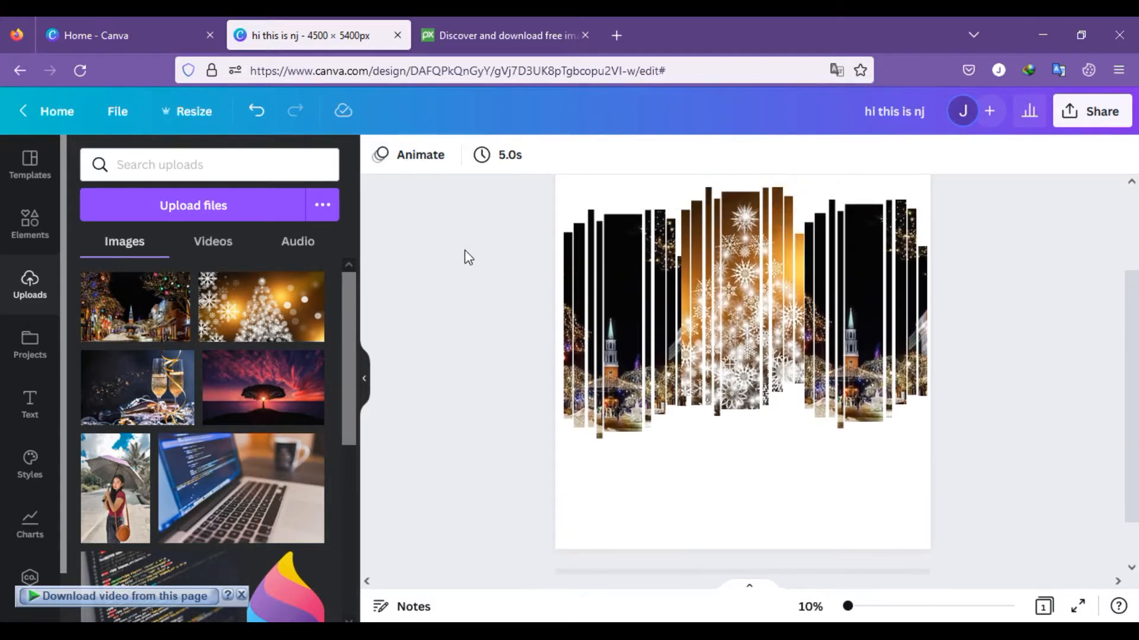
pyautogui.scroll(-1, 465, 255)
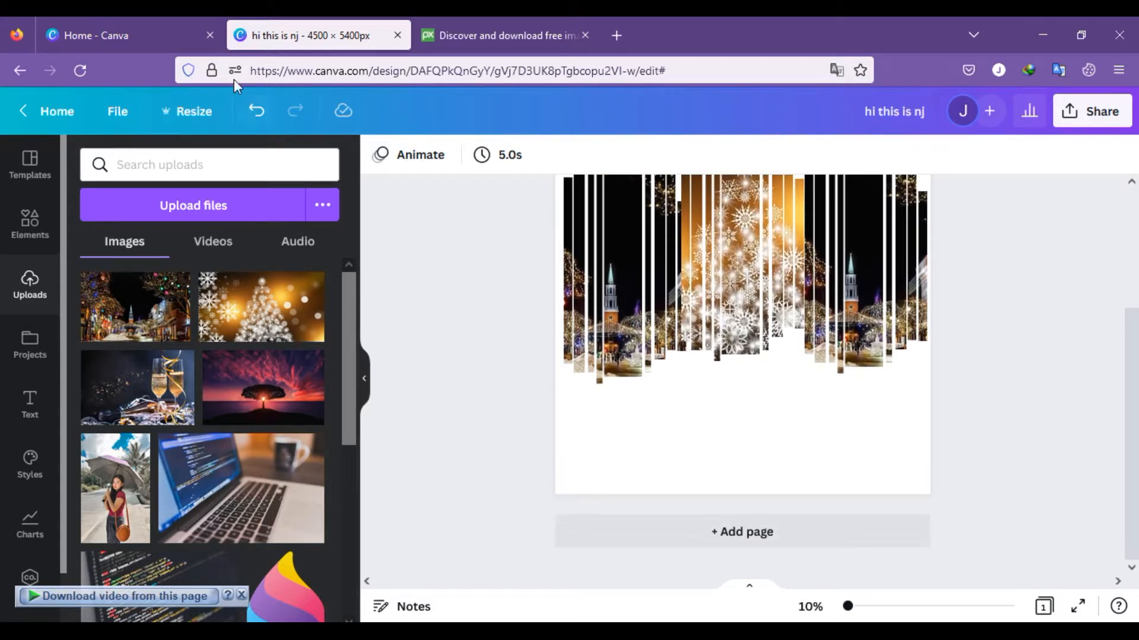
# Step: Switch to the Canva home page and look through its suggested design types and feature announcements
pyautogui.click(165, 39)
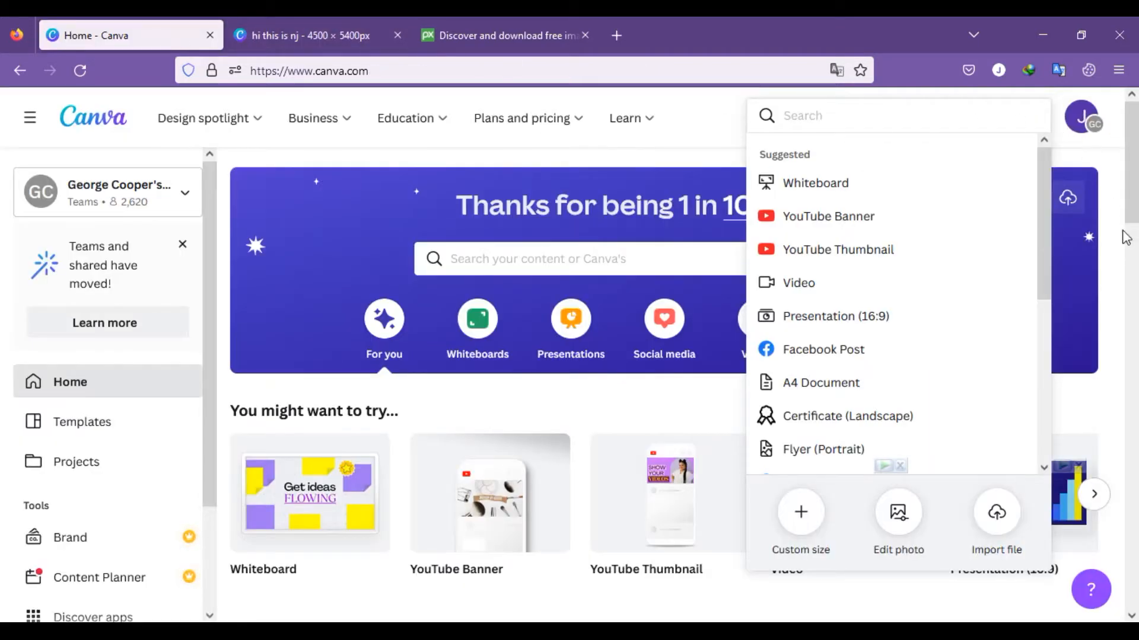
pyautogui.scroll(-4, 1118, 273)
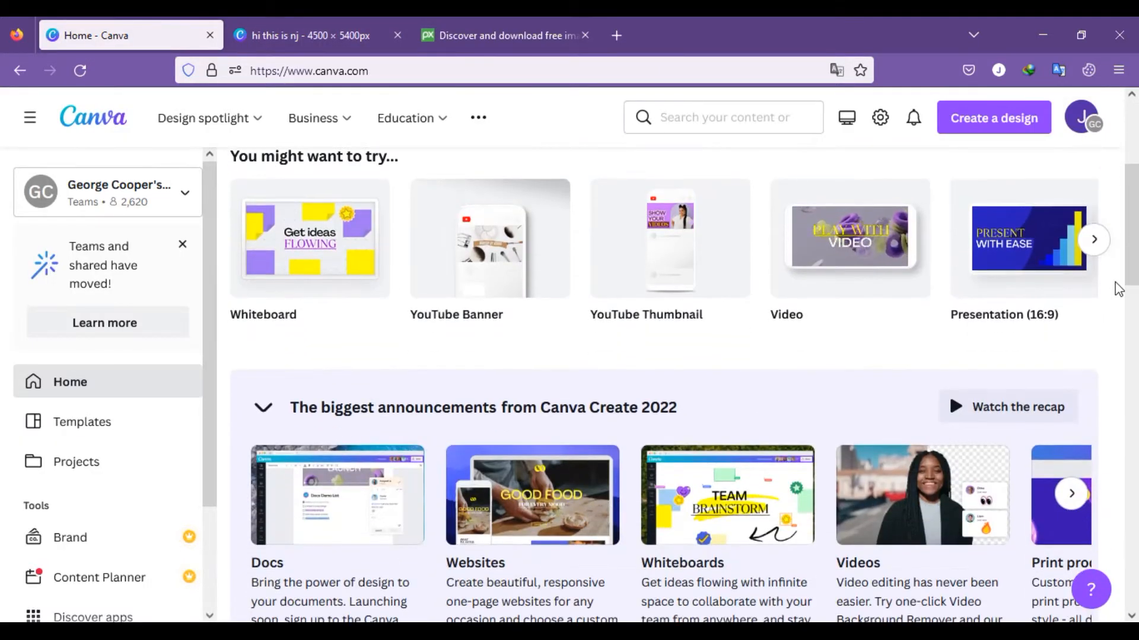
pyautogui.scroll(-3, 1118, 290)
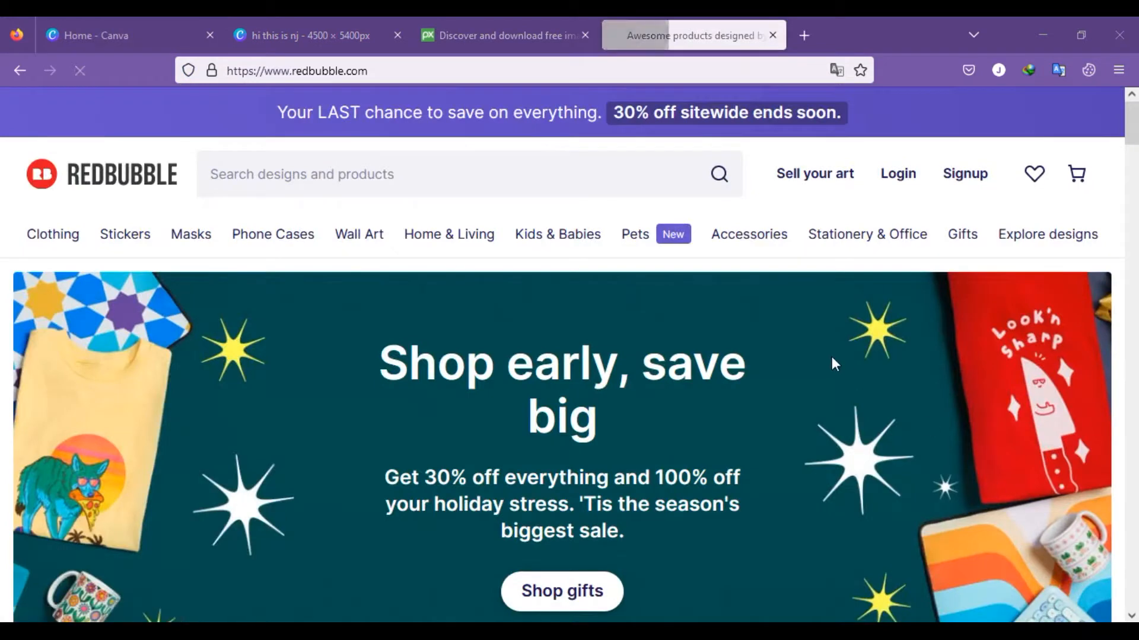
# Step: Look through the Redbubble home page, examining its product categories, featured products, artists, fan art and product showcase
pyautogui.scroll(-3, 835, 340)
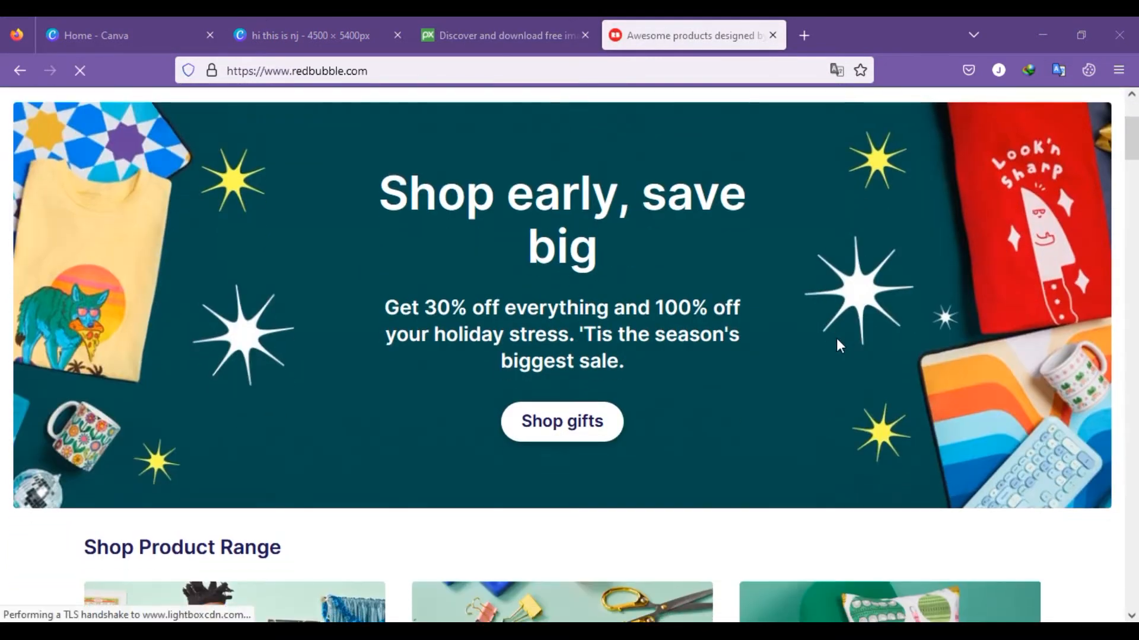
pyautogui.scroll(-6, 837, 344)
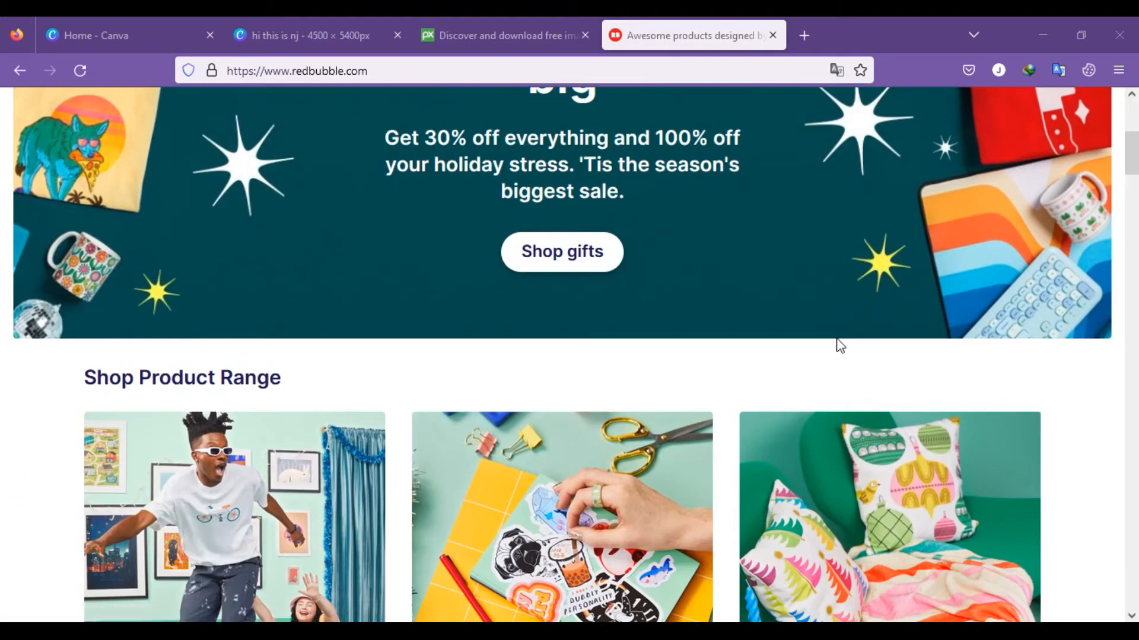
pyautogui.scroll(-3, 839, 343)
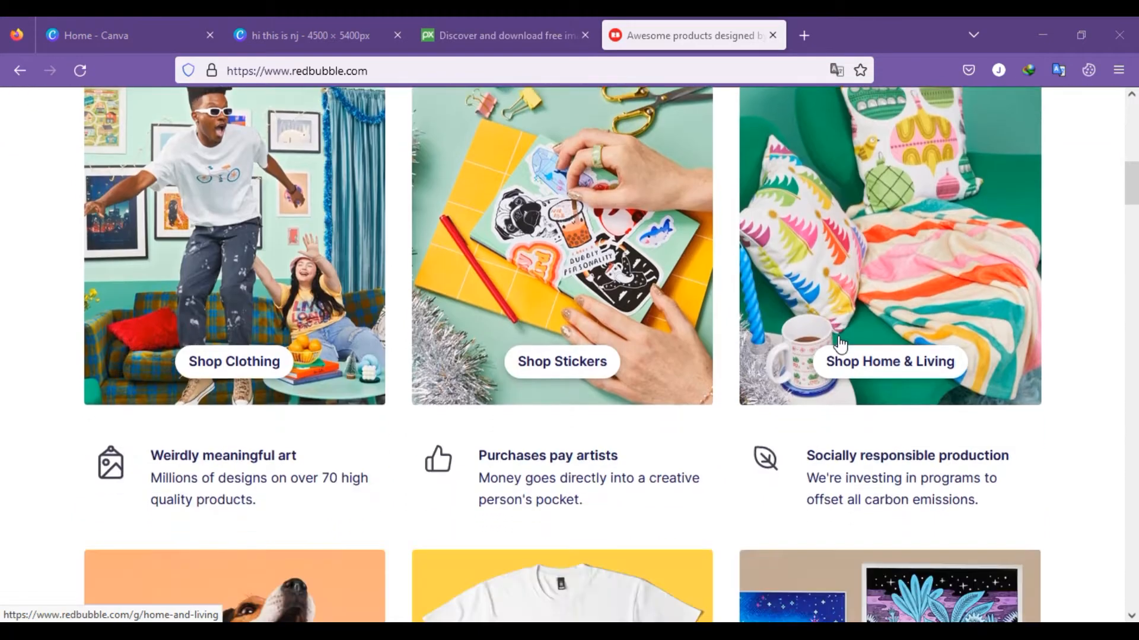
pyautogui.scroll(-5, 840, 344)
pyautogui.scroll(-2, 840, 344)
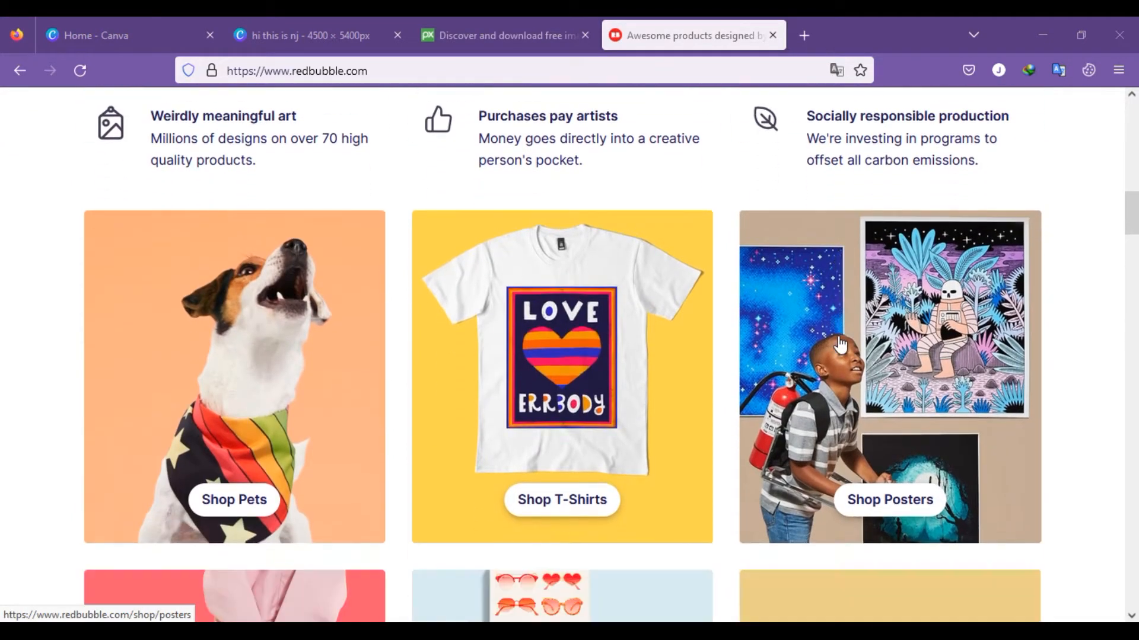
pyautogui.scroll(-5, 840, 344)
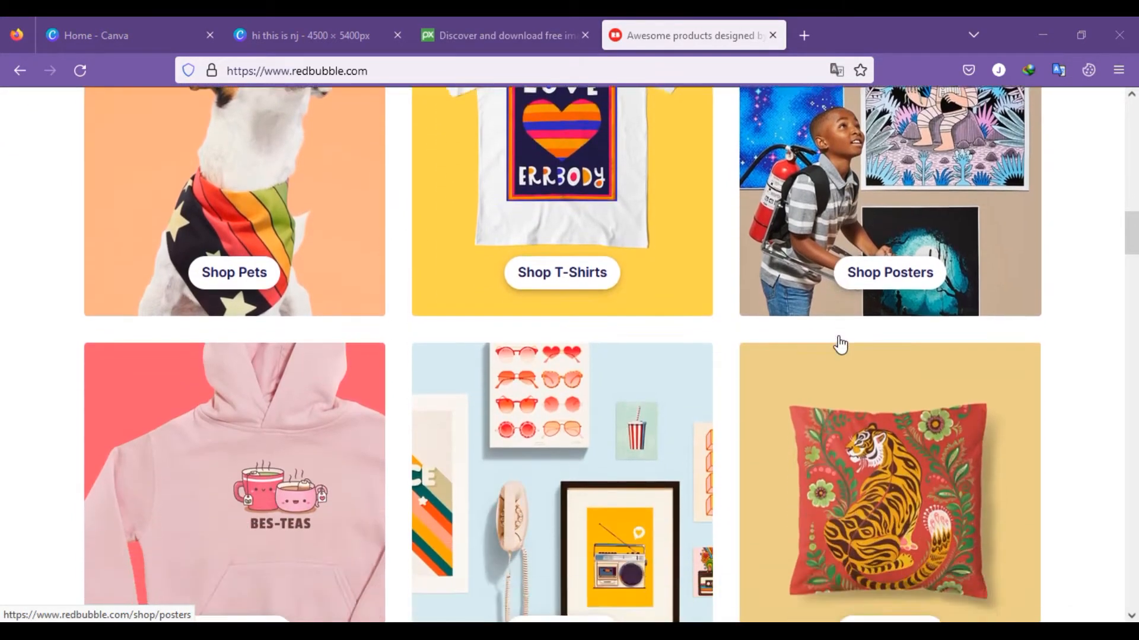
pyautogui.scroll(-3, 840, 344)
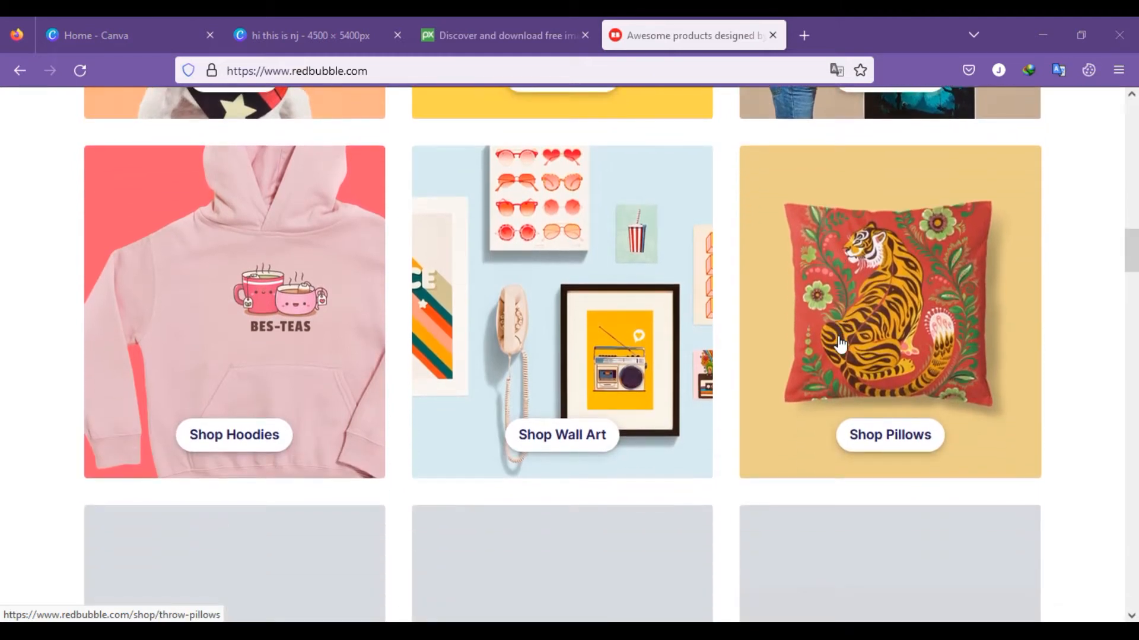
pyautogui.scroll(-3, 840, 344)
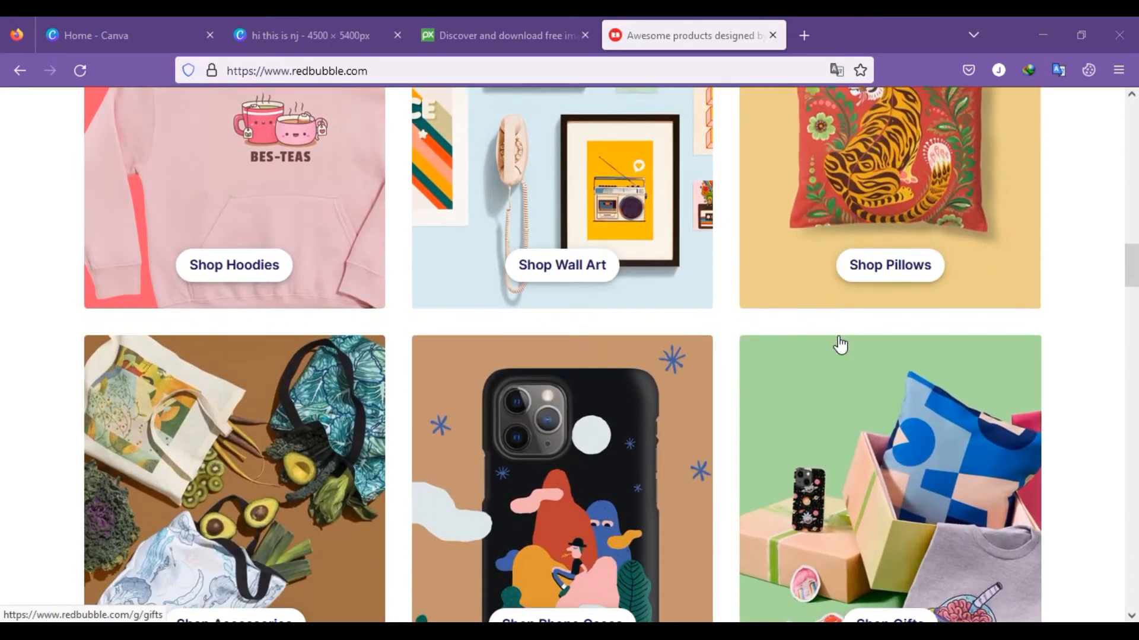
pyautogui.scroll(-2, 840, 344)
pyautogui.scroll(-3, 839, 344)
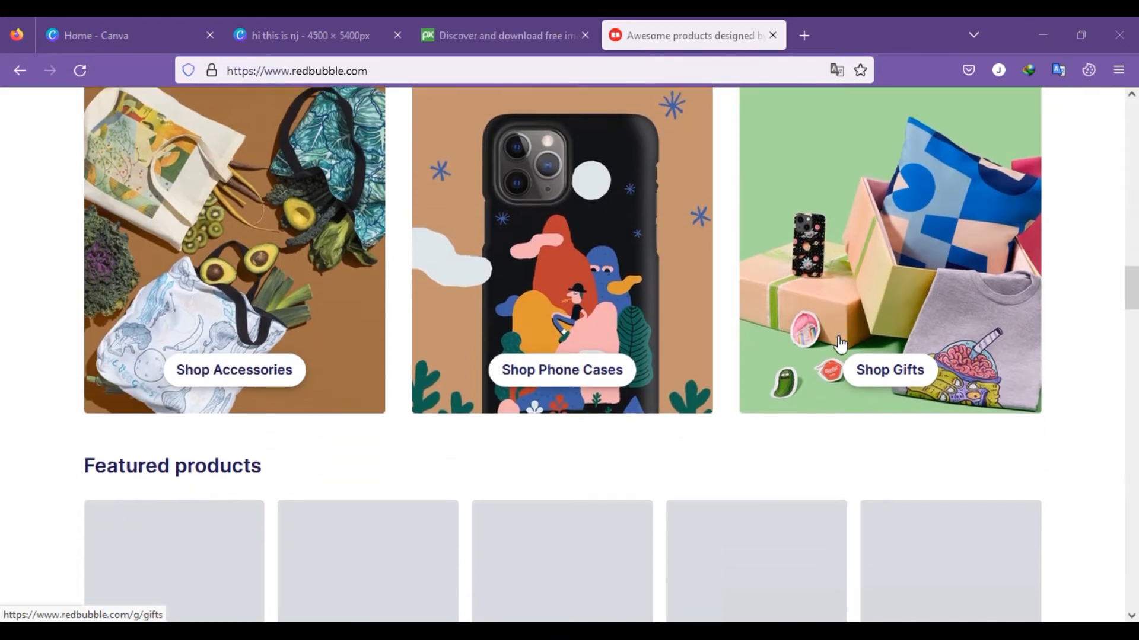
pyautogui.scroll(-6, 840, 344)
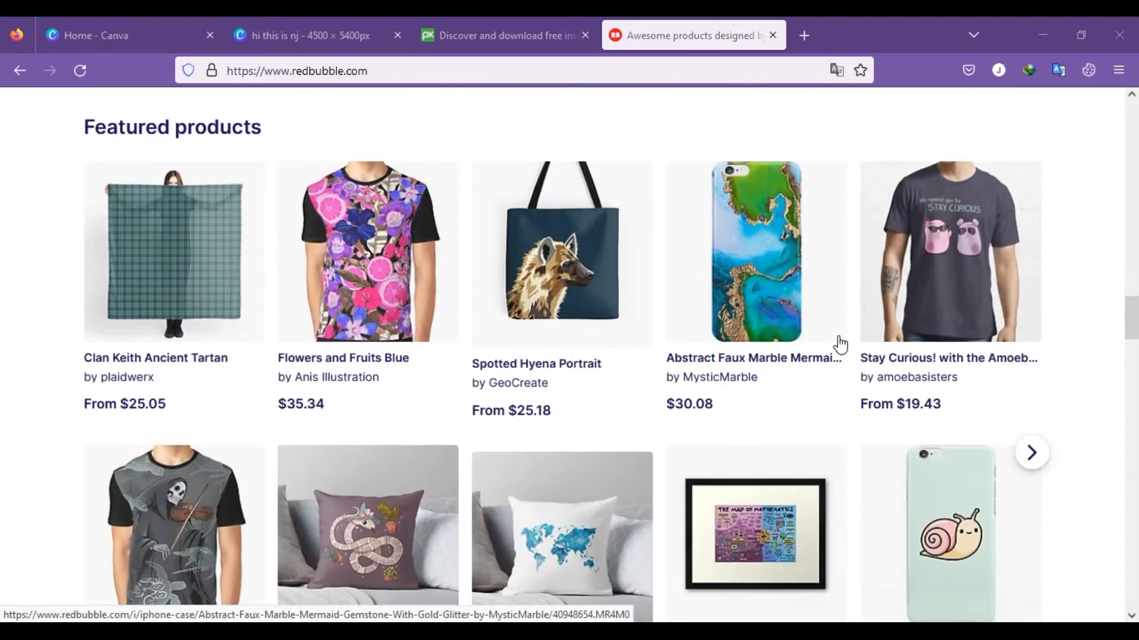
pyautogui.scroll(-6, 840, 344)
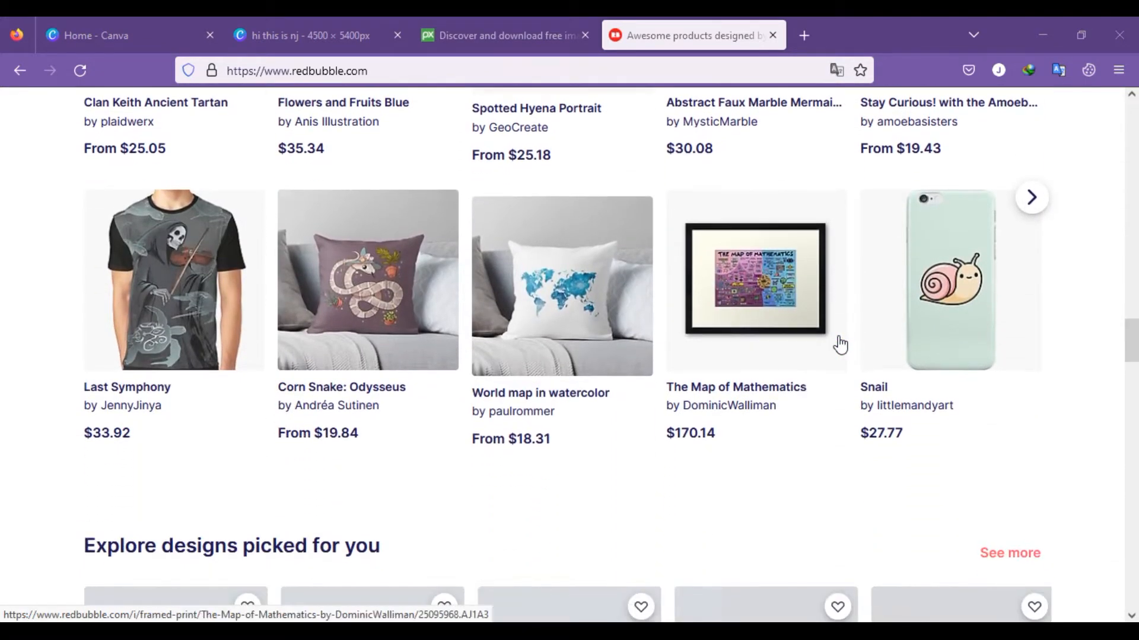
pyautogui.scroll(-3, 839, 344)
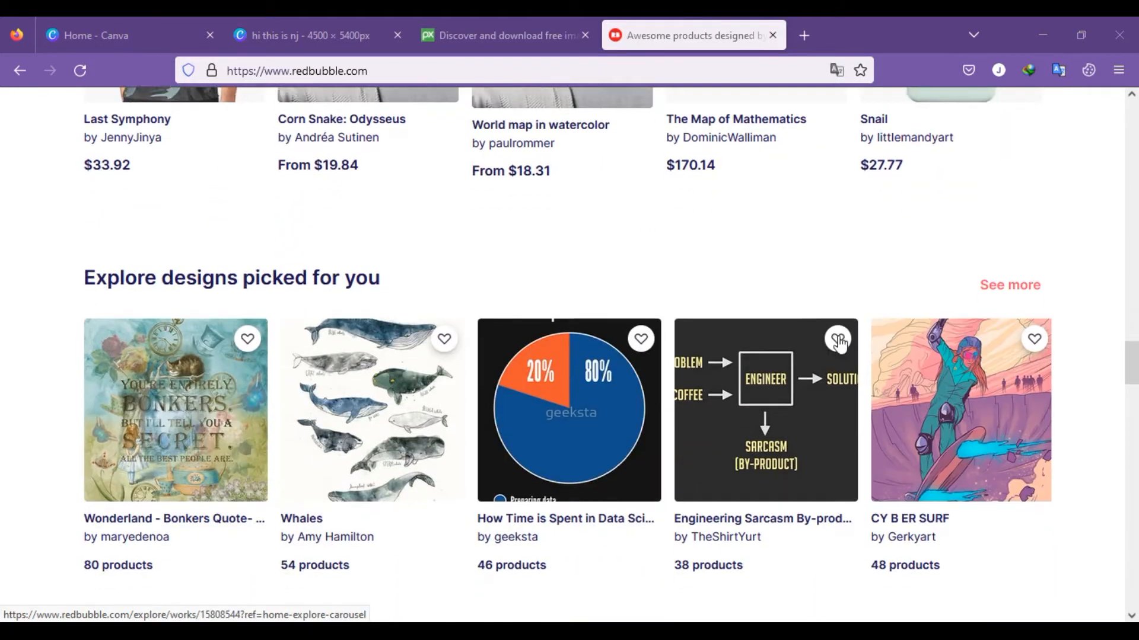
pyautogui.scroll(-3, 839, 344)
pyautogui.scroll(-4, 839, 344)
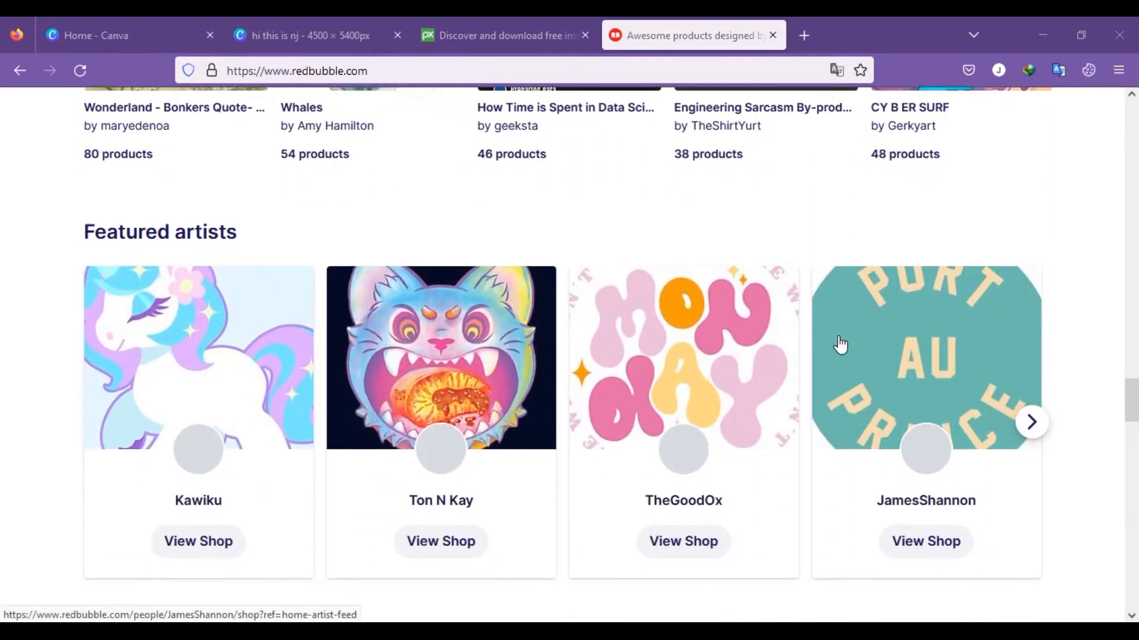
pyautogui.scroll(-4, 839, 344)
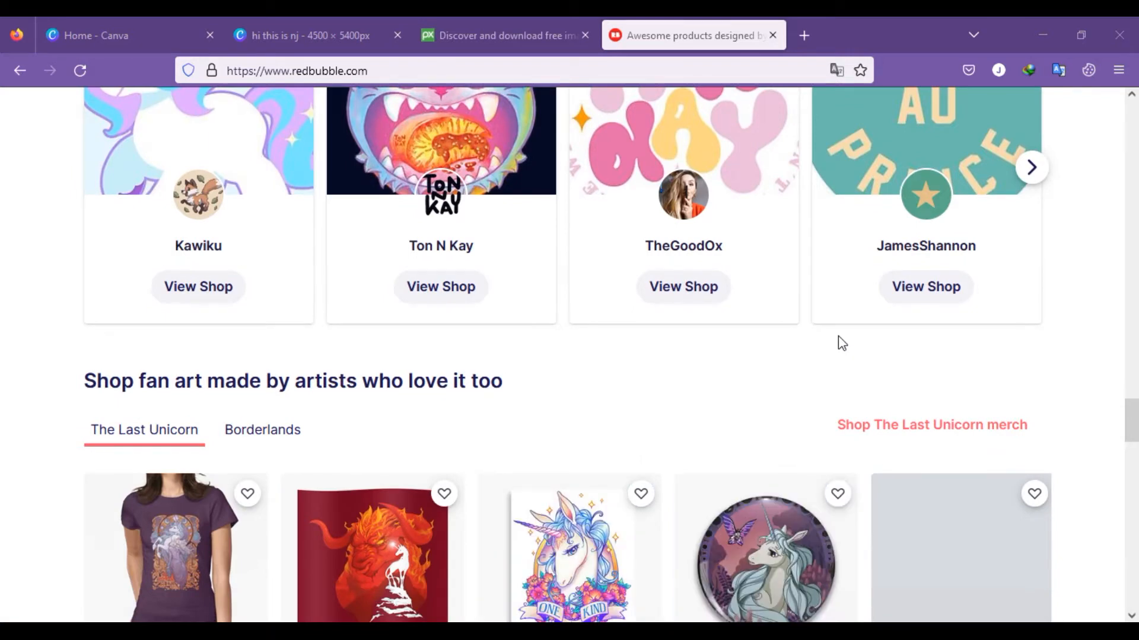
pyautogui.scroll(-3, 841, 343)
pyautogui.scroll(-3, 840, 344)
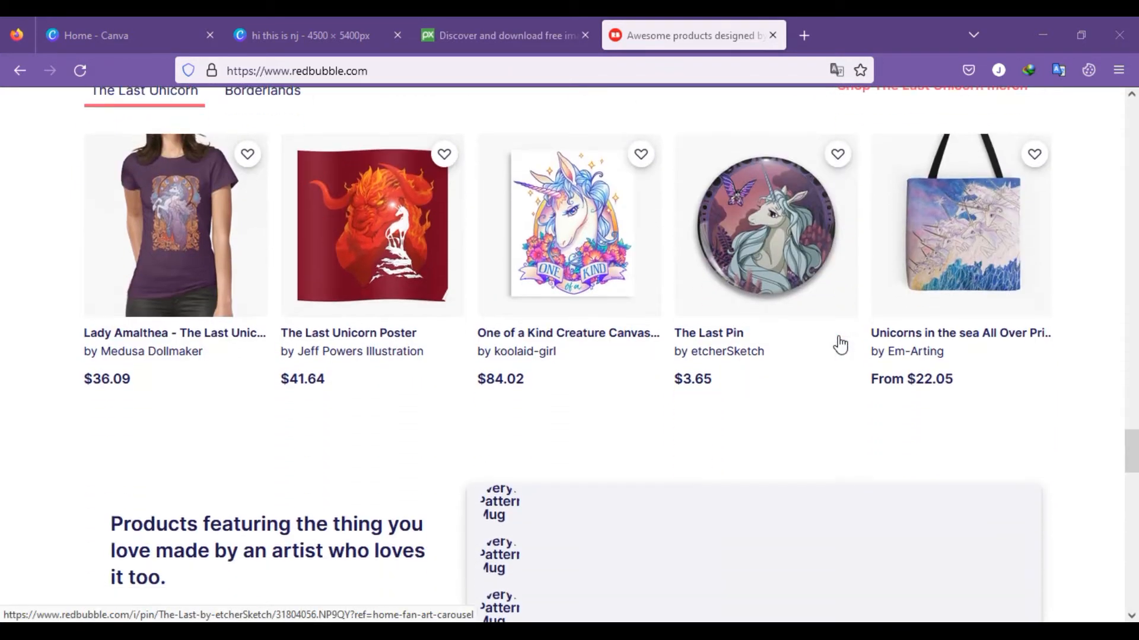
pyautogui.scroll(-6, 840, 344)
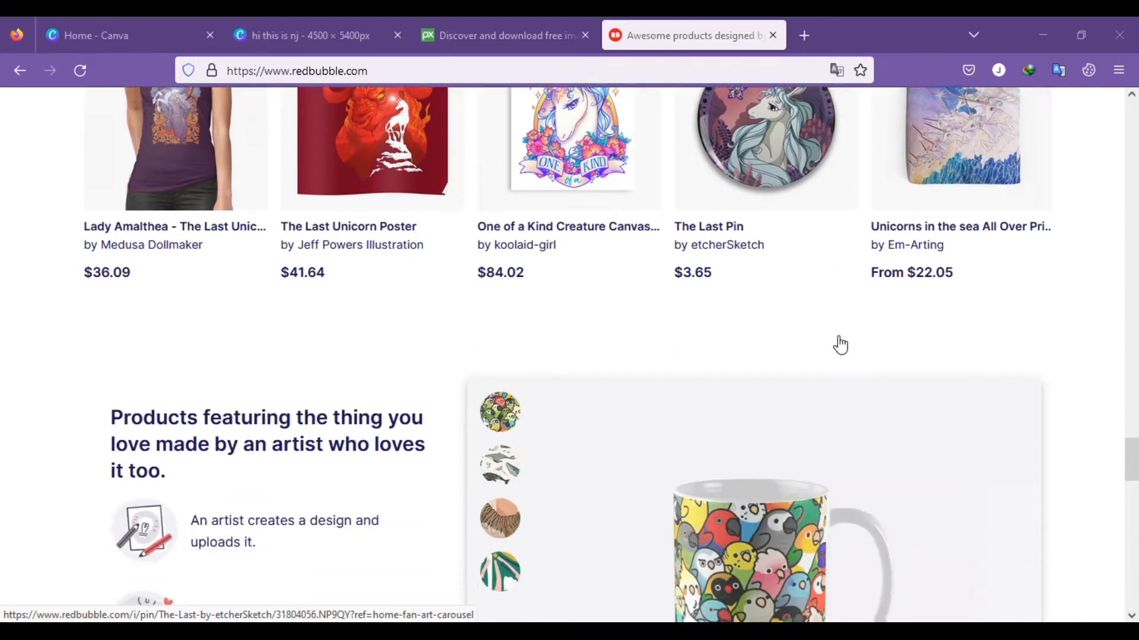
pyautogui.scroll(-3, 841, 343)
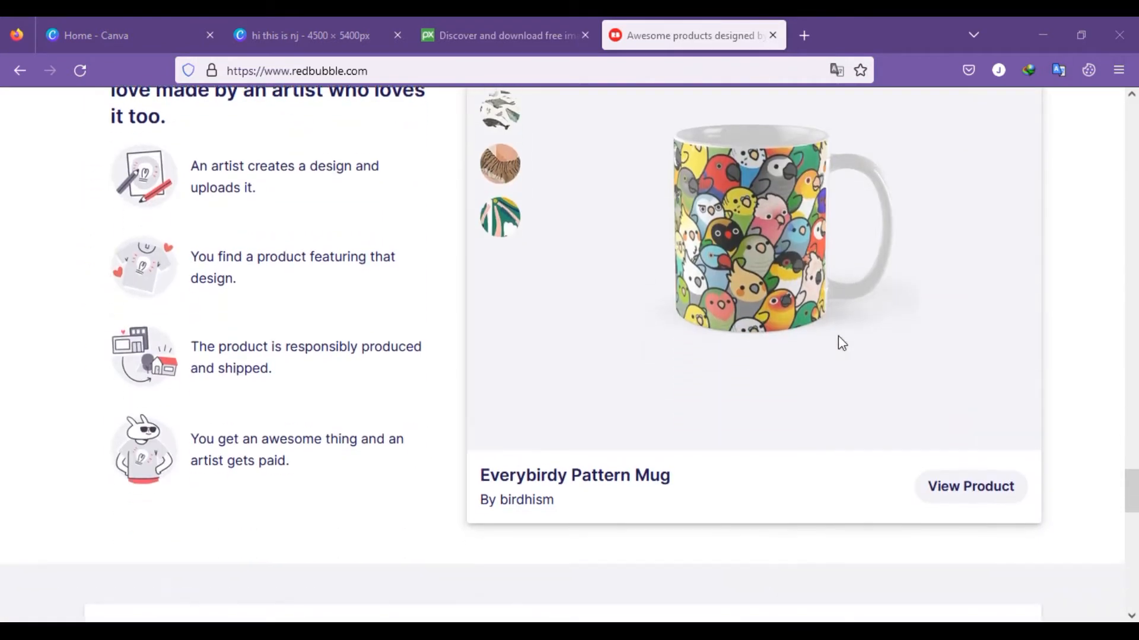
# Step: Preview the Whale Song Mug in the Redbubble showcase of products made by artists
pyautogui.scroll(2, 838, 336)
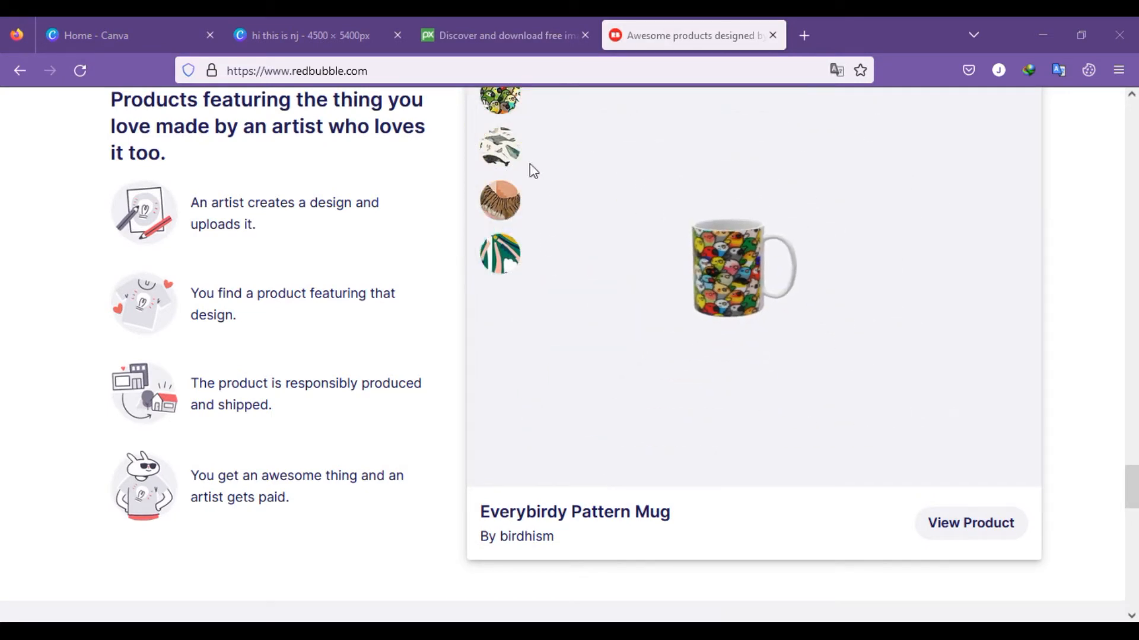
pyautogui.click(505, 159)
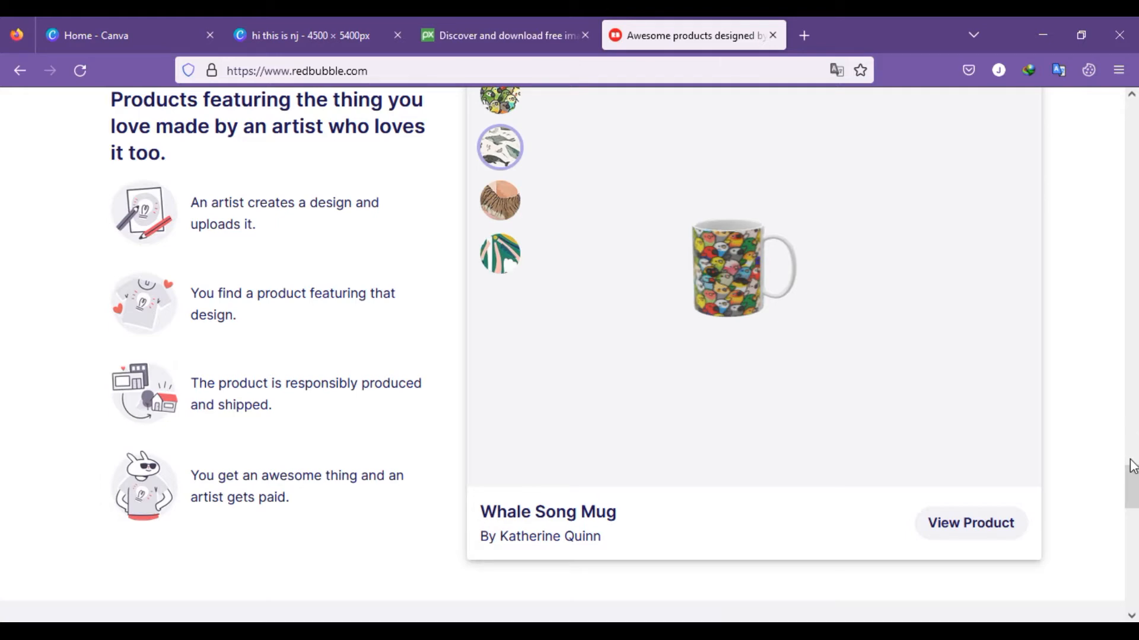
pyautogui.moveTo(1135, 488); pyautogui.dragTo(1136, 443)
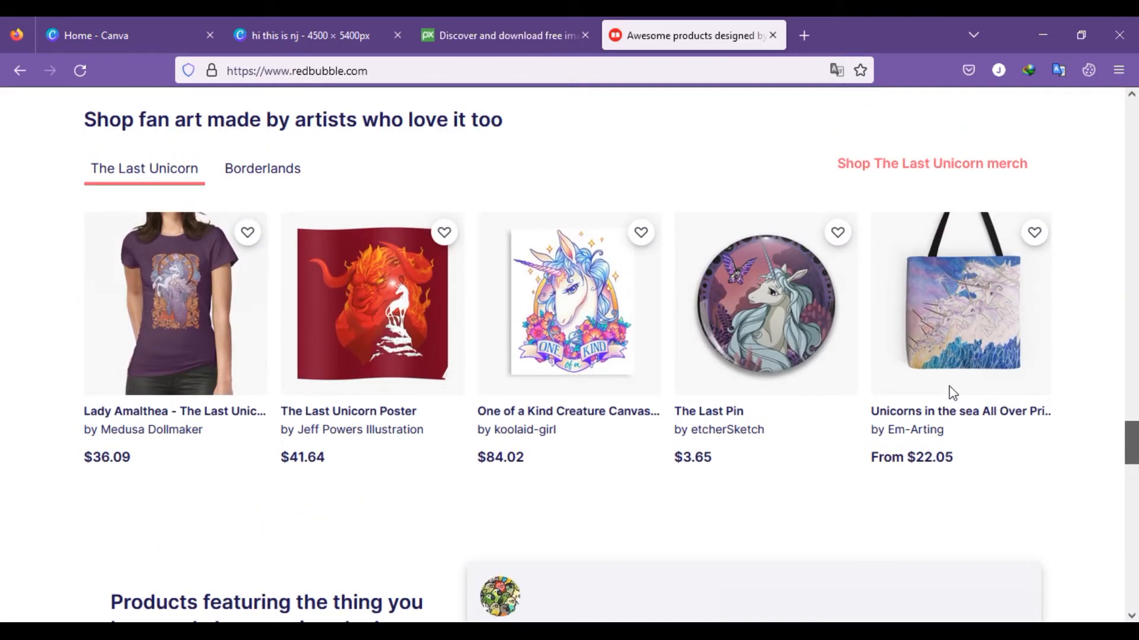
pyautogui.scroll(-7, 952, 393)
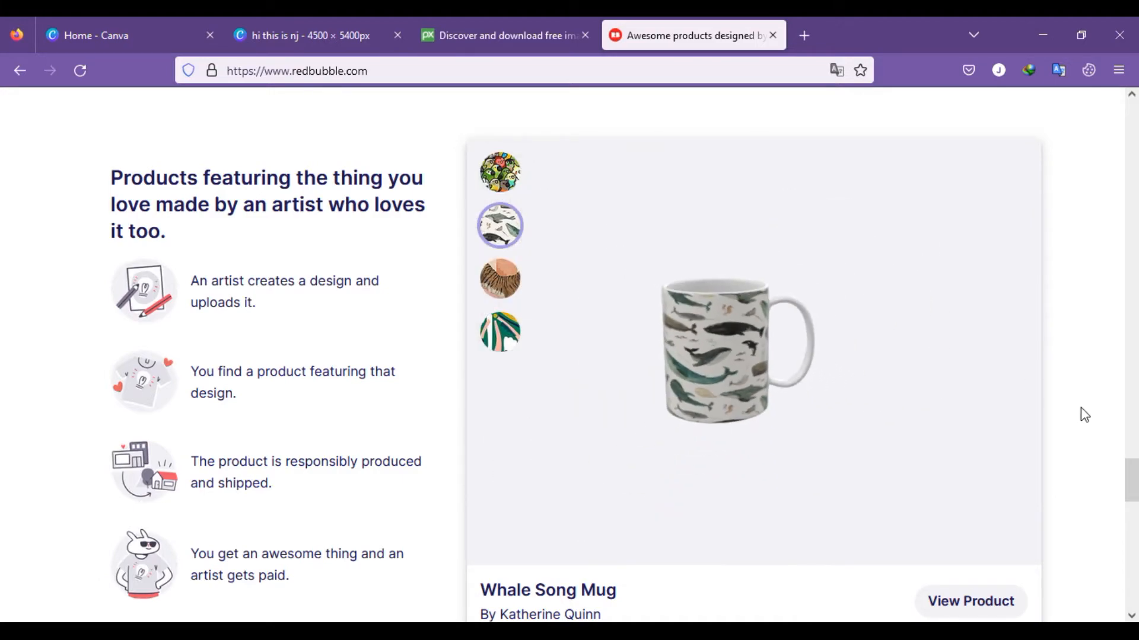
# Step: Open the product page of The Last Pin from Redbubble's The Last Unicorn fan art
pyautogui.moveTo(1133, 476); pyautogui.dragTo(1132, 423)
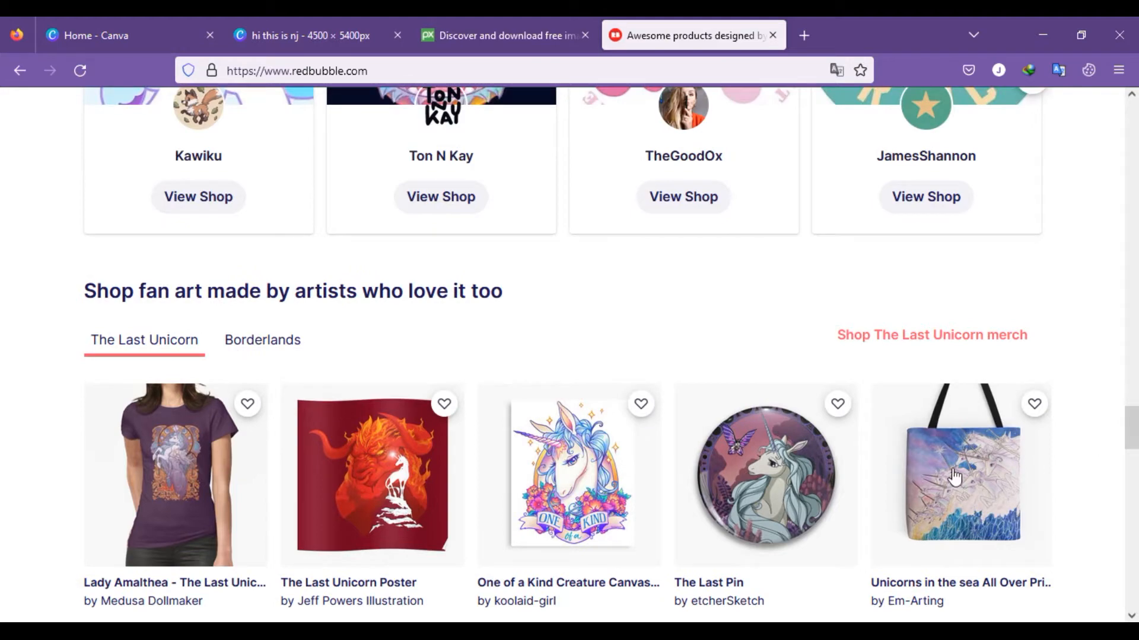
pyautogui.click(799, 473)
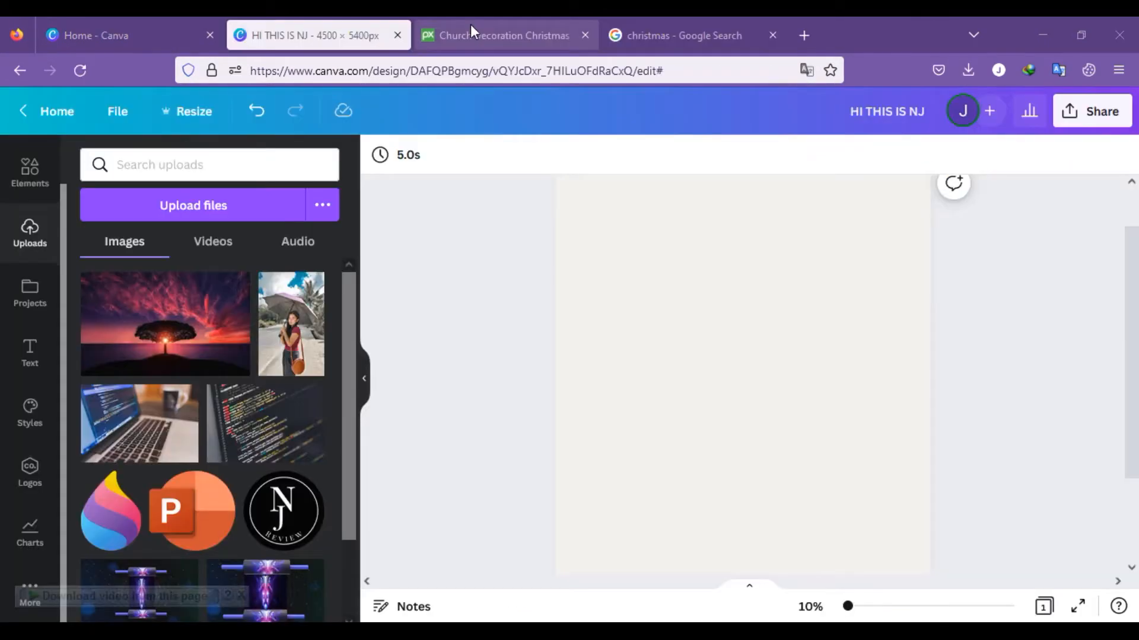
# Step: Check the church decoration Christmas photo page on Pixabay and switch to the blank 4500 × 5400 px Canva design
pyautogui.click(471, 25)
pyautogui.scroll(15, 353, 269)
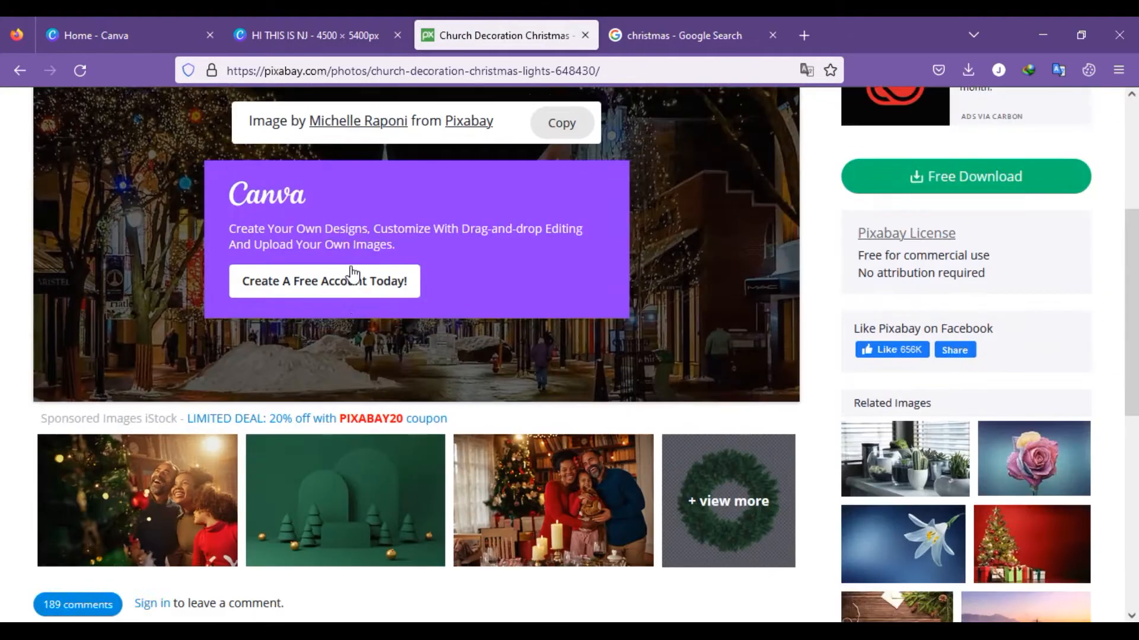
pyautogui.click(331, 32)
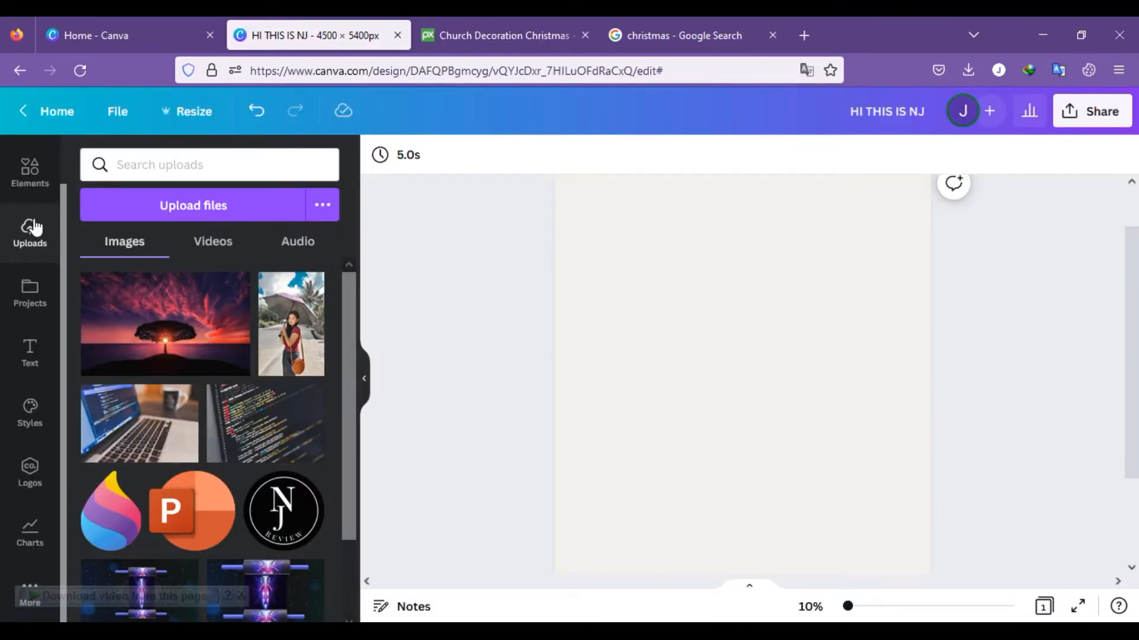
# Step: Search the design elements for "frame"
pyautogui.click(32, 178)
pyautogui.click(142, 162)
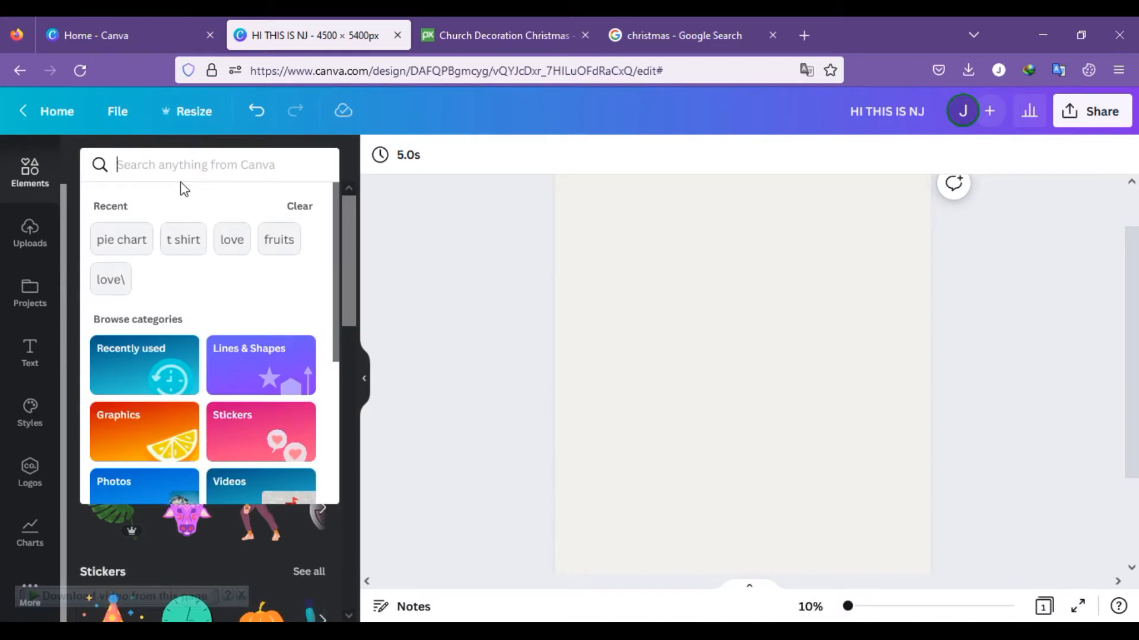
pyautogui.write('FA')
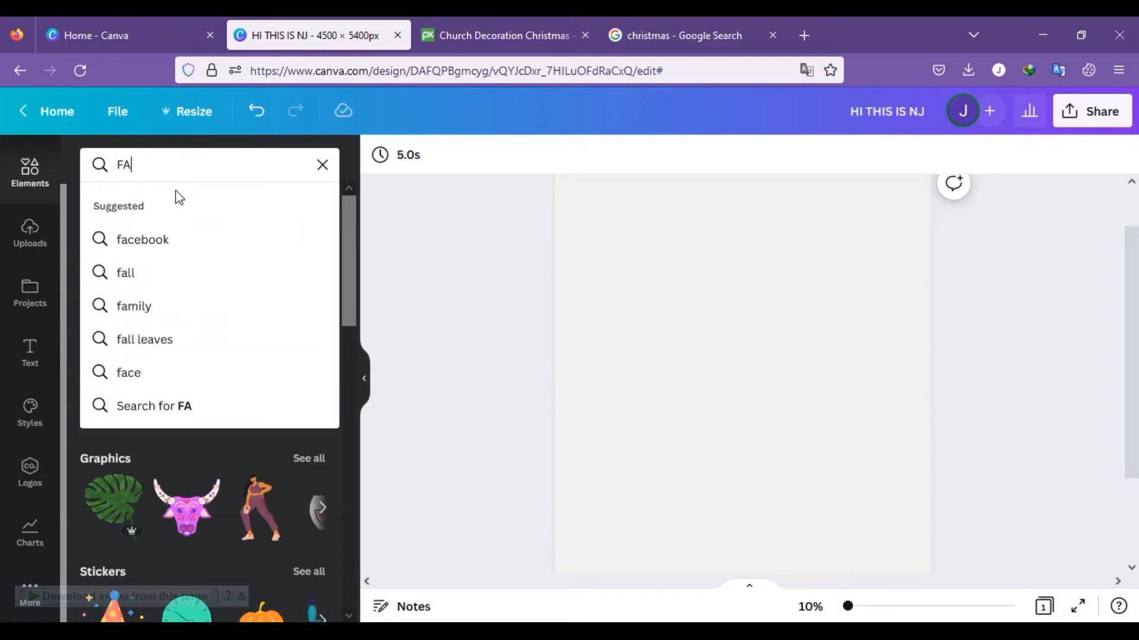
pyautogui.press('BackSpace')
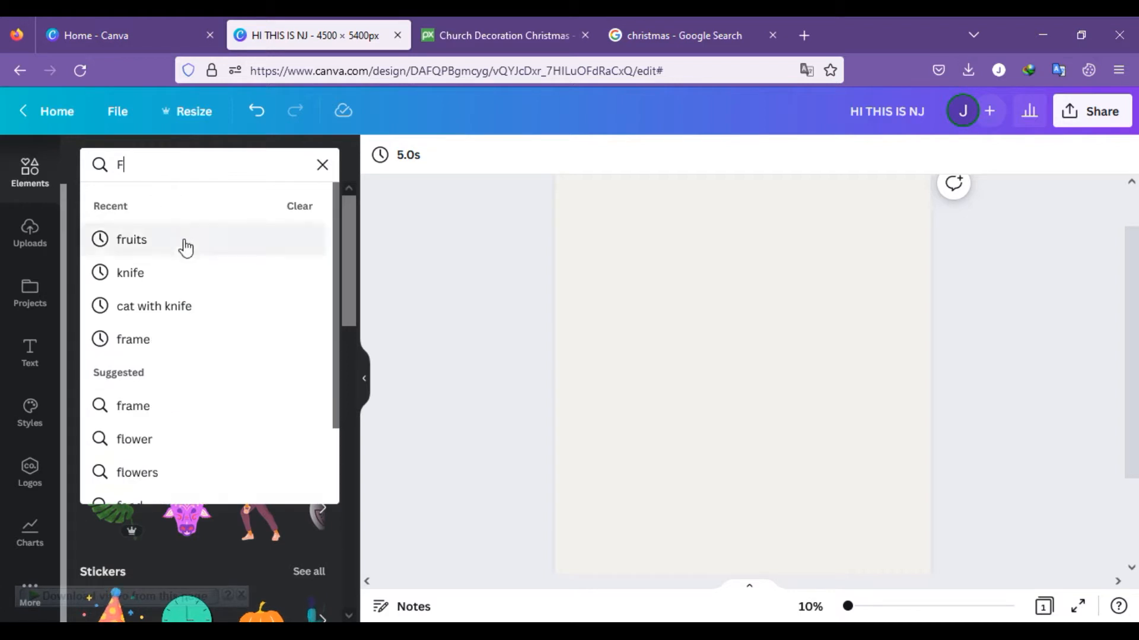
pyautogui.click(148, 347)
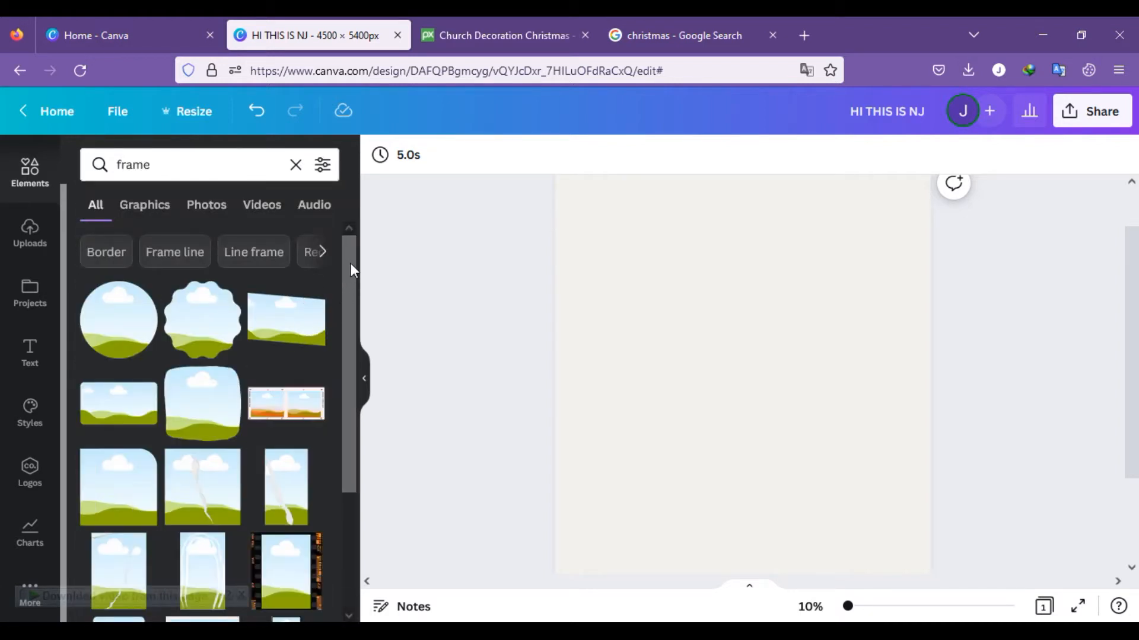
# Step: Add the digit-shaped photo frames 2, 0, 2 and 3 from the frame results to the blank page
pyautogui.scroll(-10, 269, 297)
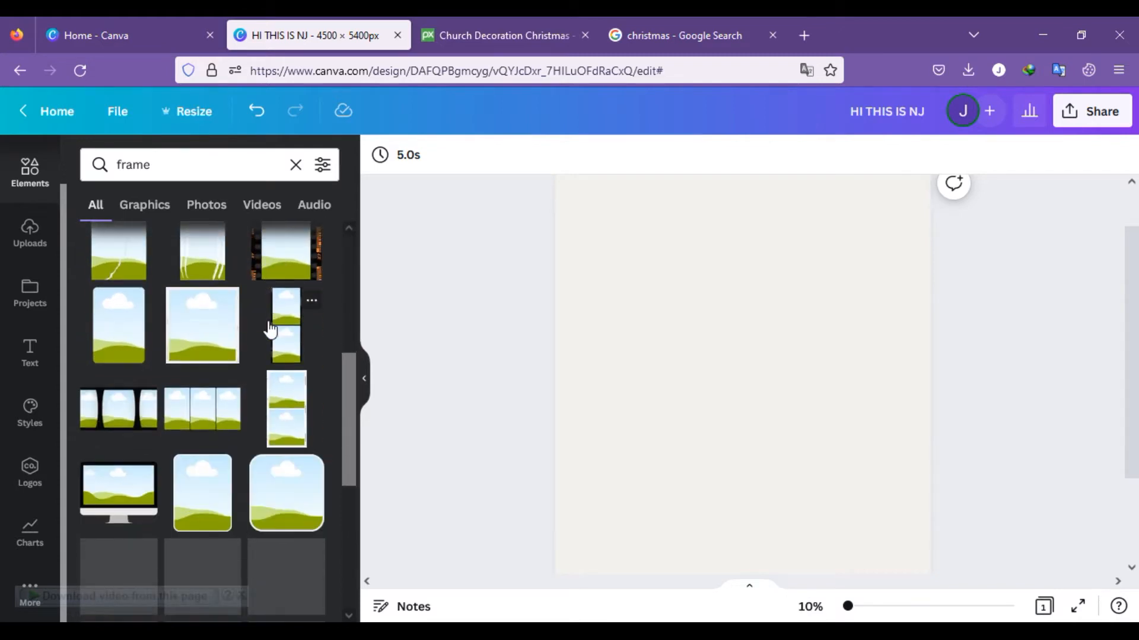
pyautogui.scroll(-5, 269, 328)
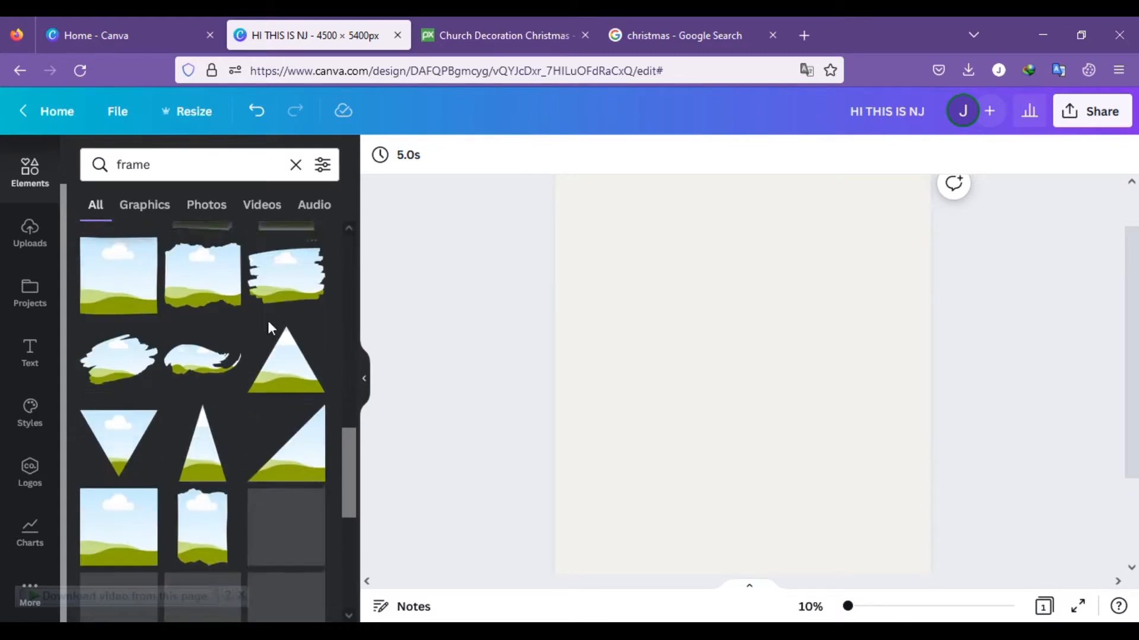
pyautogui.scroll(-3, 269, 328)
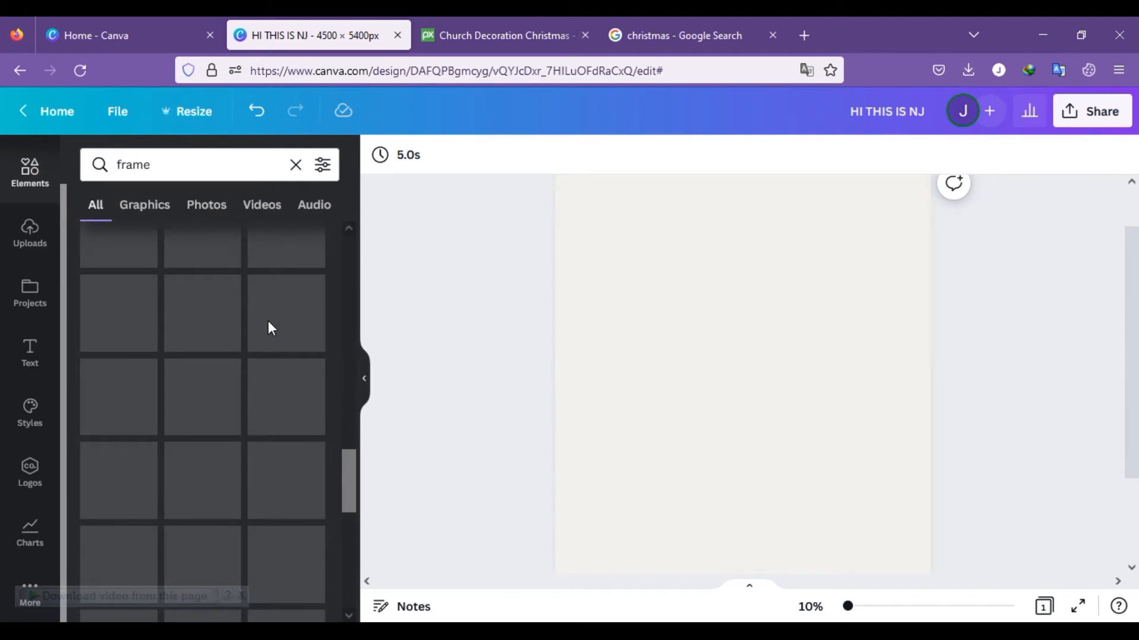
pyautogui.scroll(-10, 270, 328)
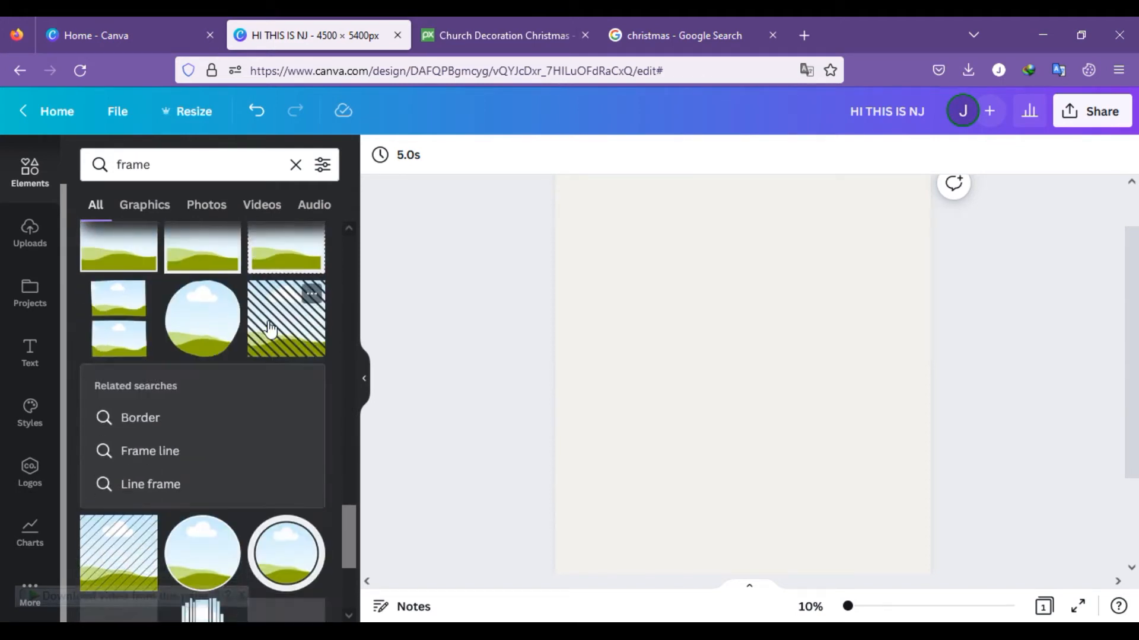
pyautogui.scroll(-10, 270, 328)
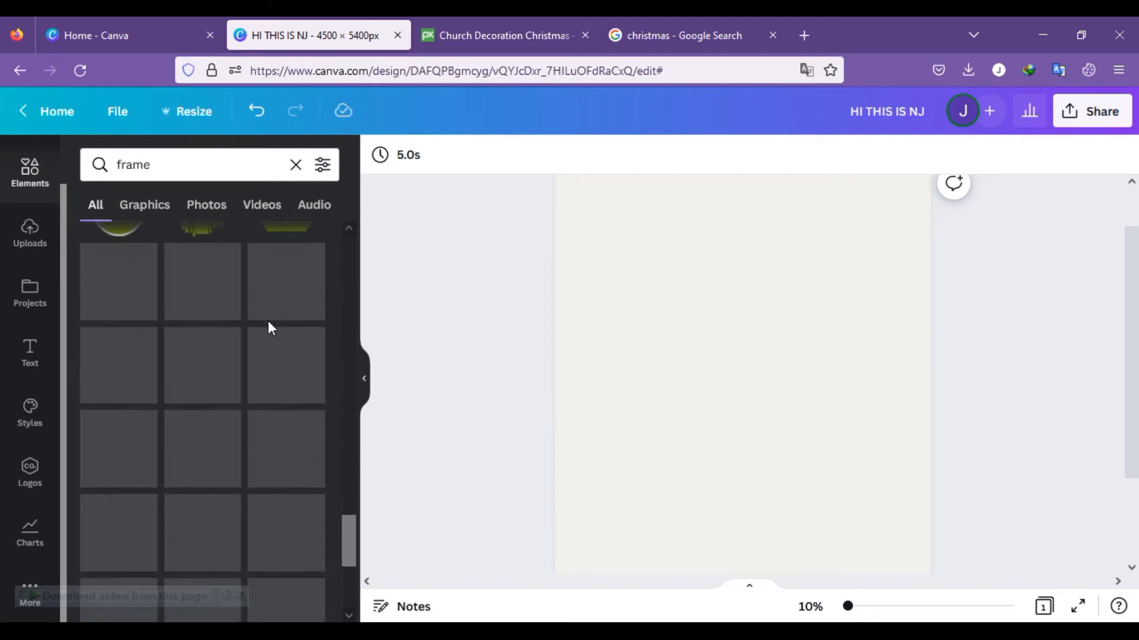
pyautogui.scroll(-8, 269, 327)
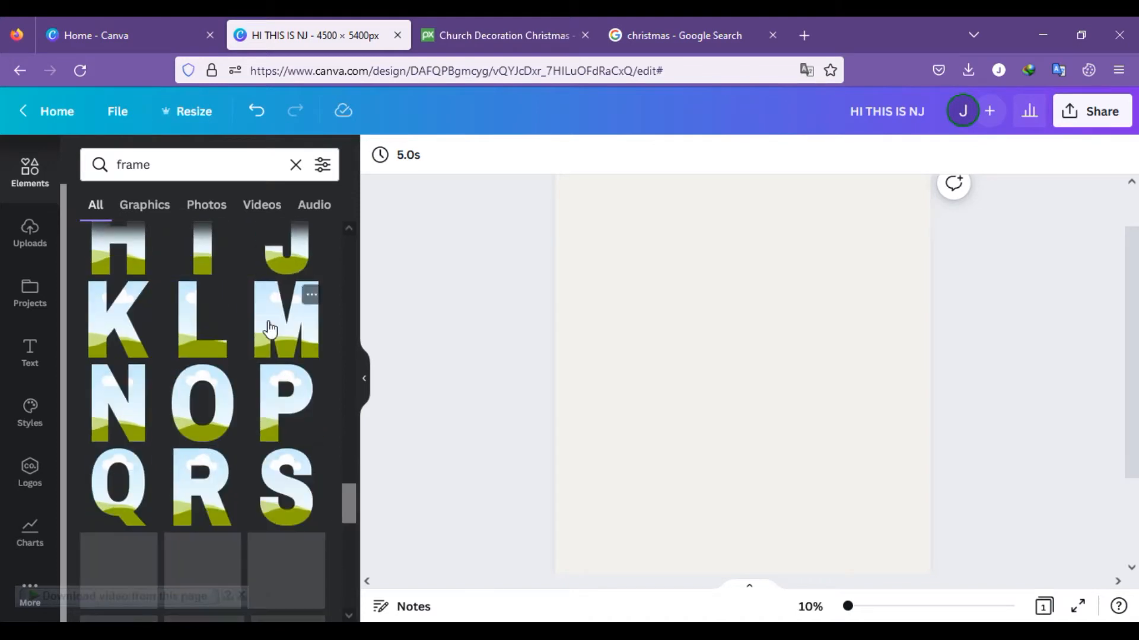
pyautogui.scroll(-3, 269, 328)
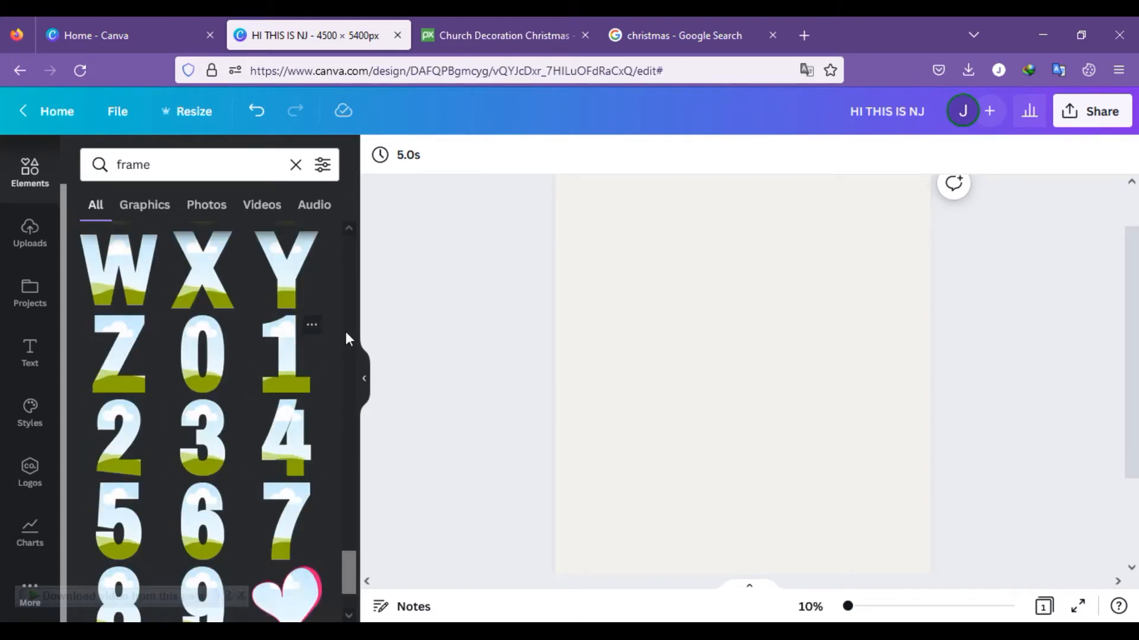
pyautogui.click(124, 454)
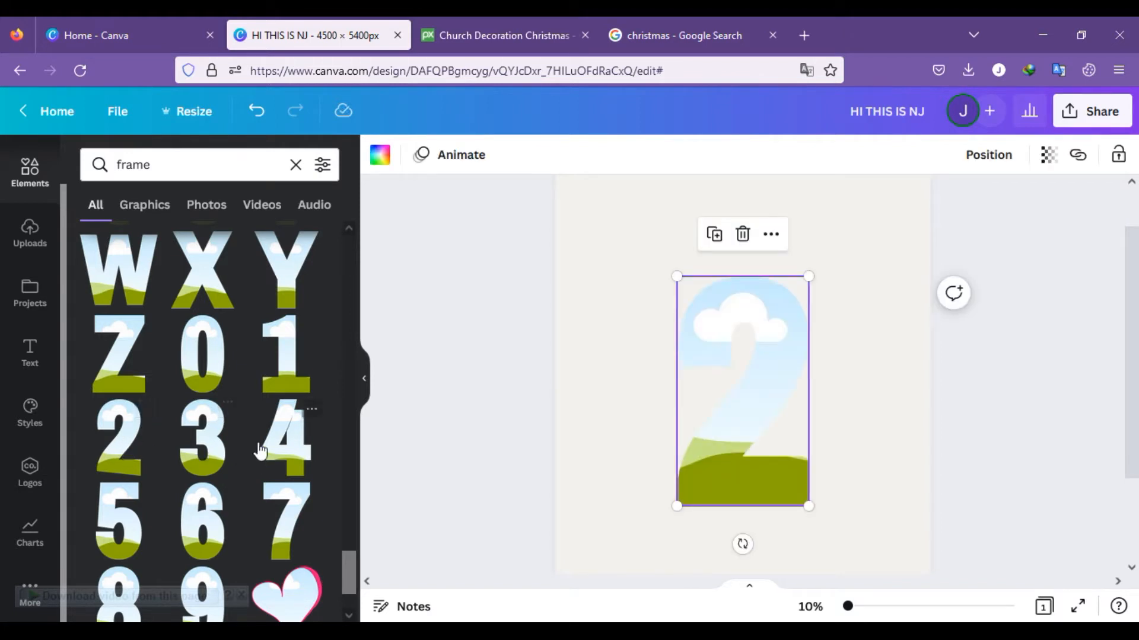
pyautogui.click(211, 376)
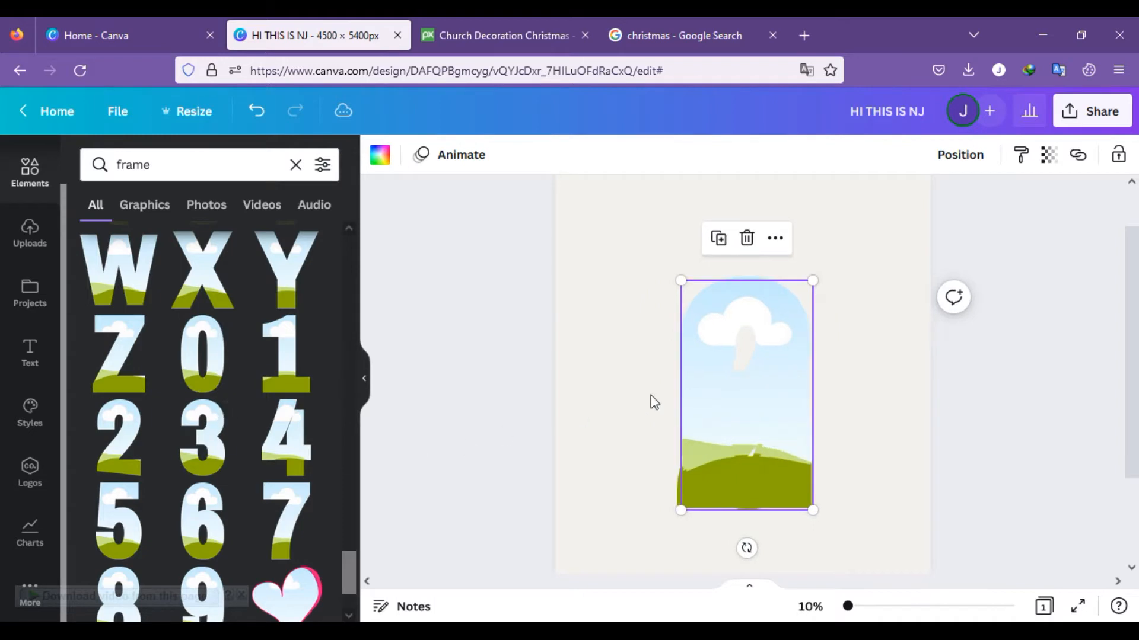
# Step: Pull the stacked digit frames apart on the page, shrinking the first 2 and the 0
pyautogui.moveTo(762, 420); pyautogui.dragTo(874, 391)
pyautogui.moveTo(737, 422); pyautogui.dragTo(605, 419)
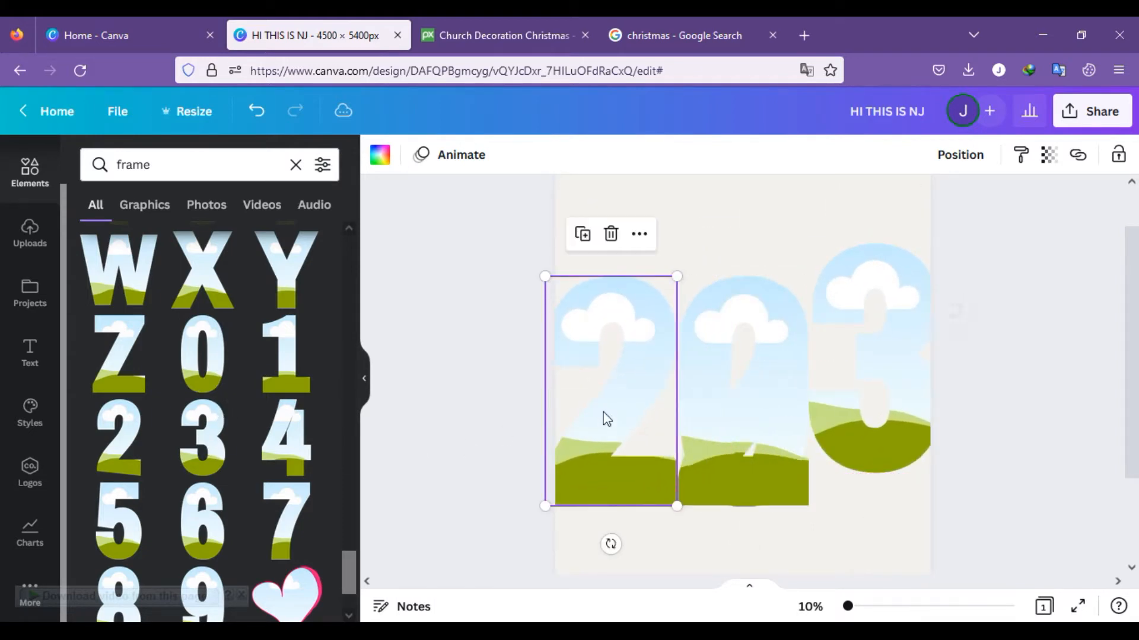
pyautogui.moveTo(676, 277); pyautogui.dragTo(635, 347)
pyautogui.moveTo(615, 411); pyautogui.dragTo(628, 326)
pyautogui.moveTo(712, 386); pyautogui.dragTo(700, 361)
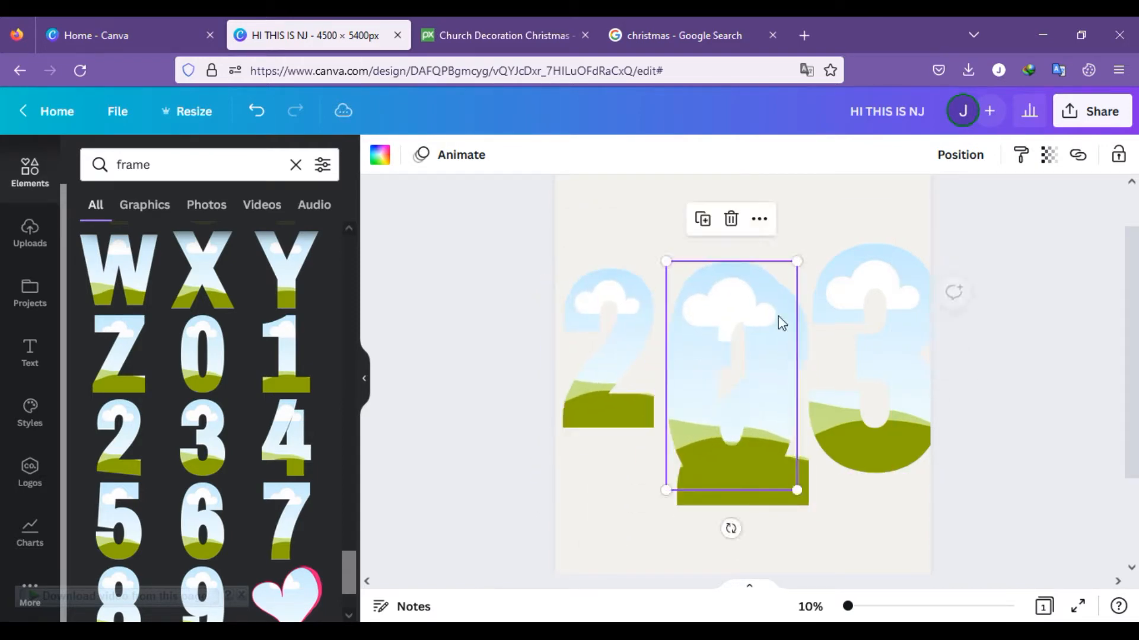
pyautogui.moveTo(793, 261); pyautogui.dragTo(727, 381)
pyautogui.moveTo(700, 433); pyautogui.dragTo(675, 218)
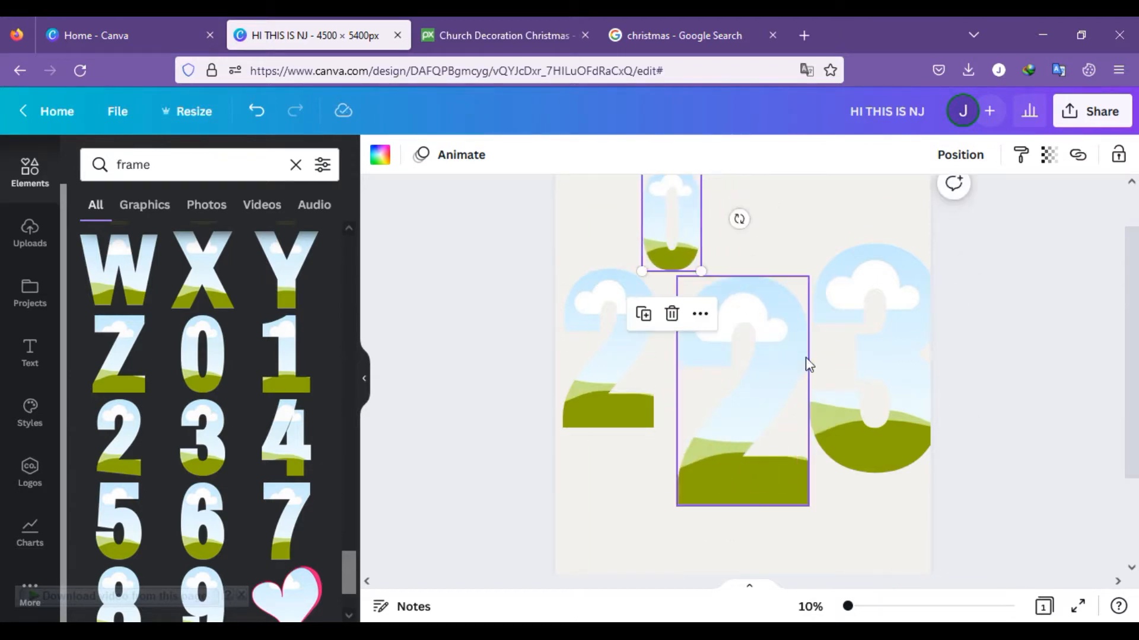
# Step: Shrink the 3 and the second 2 and line them up side by side near the page's right edge
pyautogui.click(896, 303)
pyautogui.moveTo(937, 243); pyautogui.dragTo(879, 348)
pyautogui.moveTo(859, 399); pyautogui.dragTo(897, 335)
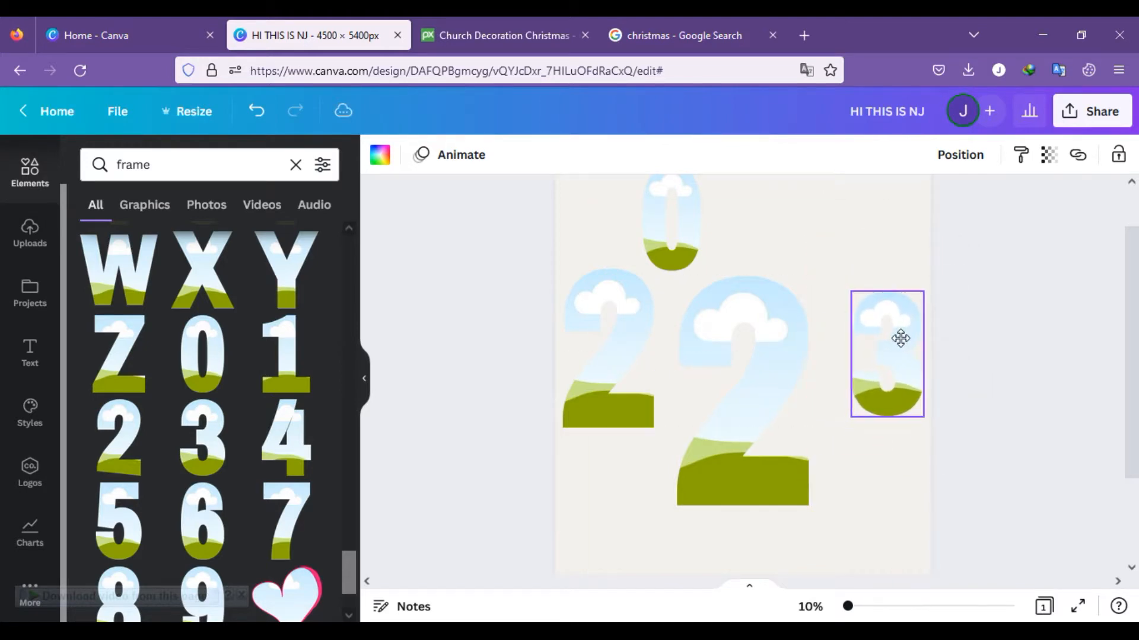
pyautogui.click(795, 329)
pyautogui.moveTo(807, 276); pyautogui.dragTo(806, 322)
pyautogui.moveTo(777, 416); pyautogui.dragTo(804, 397)
# Step: Resize the first 2 and the 0 and align them side by side in the left half of the page
pyautogui.moveTo(671, 257); pyautogui.dragTo(721, 395)
pyautogui.moveTo(755, 313); pyautogui.dragTo(763, 293)
pyautogui.click(633, 356)
pyautogui.moveTo(655, 268); pyautogui.dragTo(632, 305)
pyautogui.moveTo(612, 343)
pyautogui.mouseDown()
pyautogui.moveTo(641, 336)
pyautogui.moveTo(622, 349)
pyautogui.mouseUp()
pyautogui.moveTo(640, 307); pyautogui.dragTo(656, 281)
pyautogui.click(690, 383)
pyautogui.moveTo(715, 391); pyautogui.dragTo(680, 395)
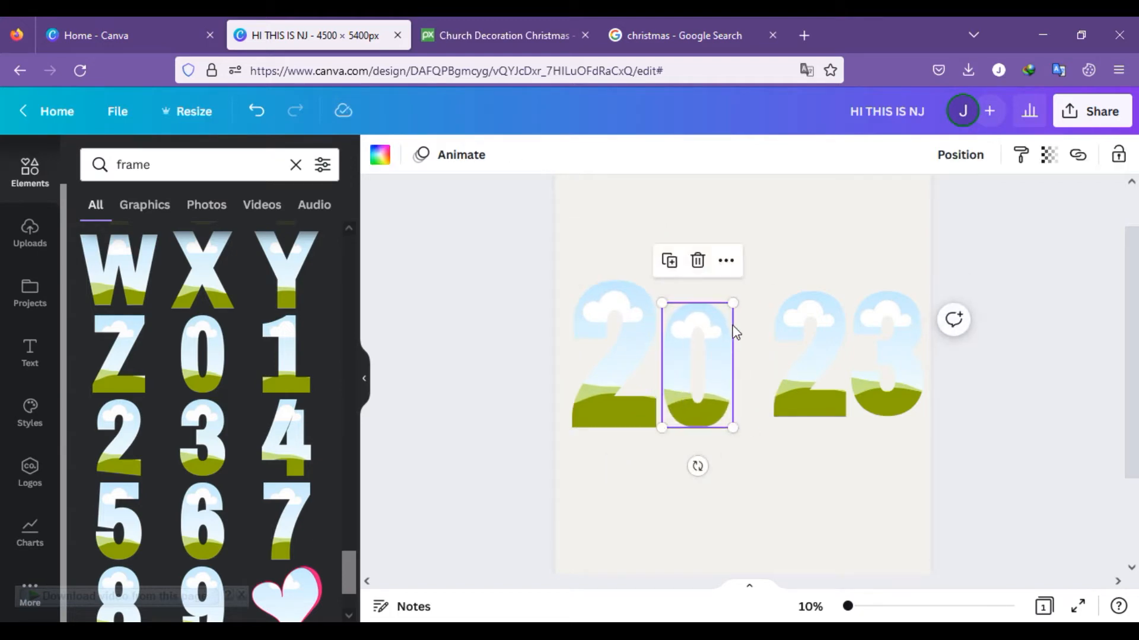
pyautogui.moveTo(733, 305); pyautogui.dragTo(743, 286)
# Step: Place the second 2 beside the 0 on the same baseline and enlarge it and the 3 to match
pyautogui.click(796, 382)
pyautogui.moveTo(796, 381); pyautogui.dragTo(776, 374)
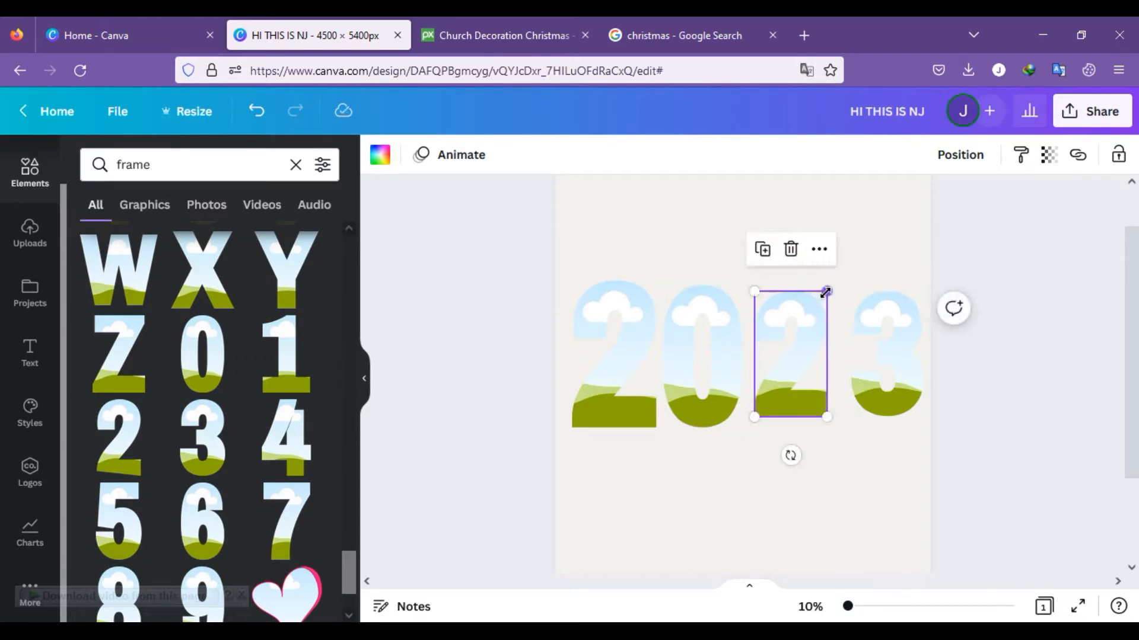
pyautogui.moveTo(793, 387); pyautogui.dragTo(791, 386)
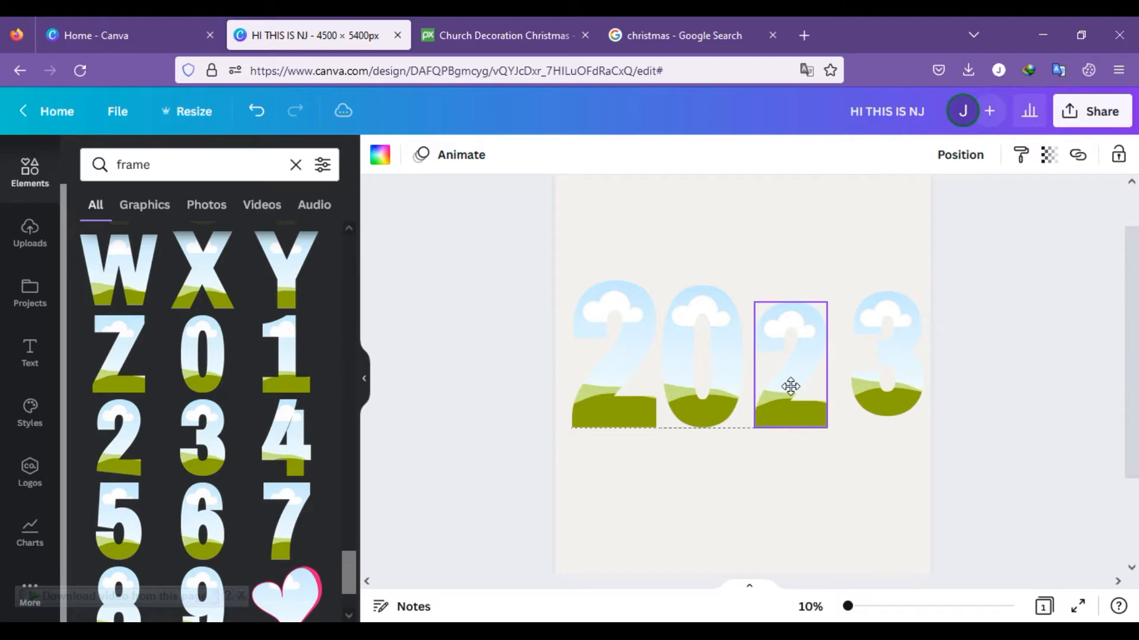
pyautogui.moveTo(823, 303); pyautogui.dragTo(836, 286)
pyautogui.moveTo(893, 320); pyautogui.dragTo(849, 289)
pyautogui.moveTo(843, 281); pyautogui.dragTo(844, 284)
# Step: Fine-tune the 0 and the second 2 to the same height as the other digits in 2023
pyautogui.click(710, 303)
pyautogui.moveTo(662, 287); pyautogui.dragTo(659, 284)
pyautogui.click(780, 303)
pyautogui.moveTo(754, 285); pyautogui.dragTo(751, 280)
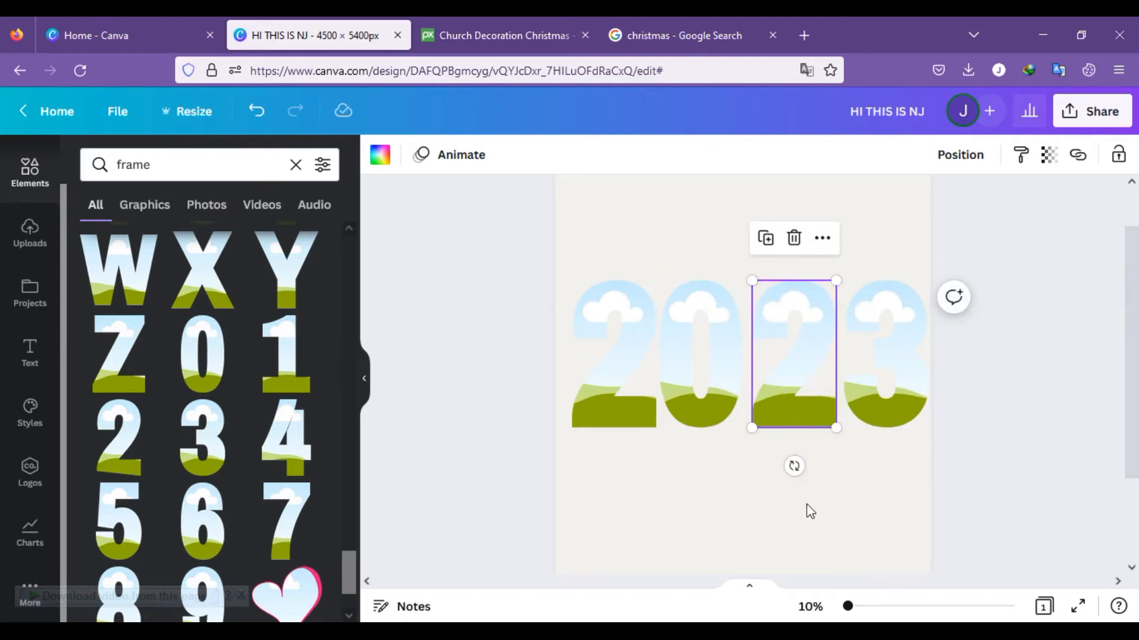
pyautogui.click(904, 527)
# Step: Upload the image wine-gc49ca83f7_1920 from the Downloads folder
pyautogui.click(29, 237)
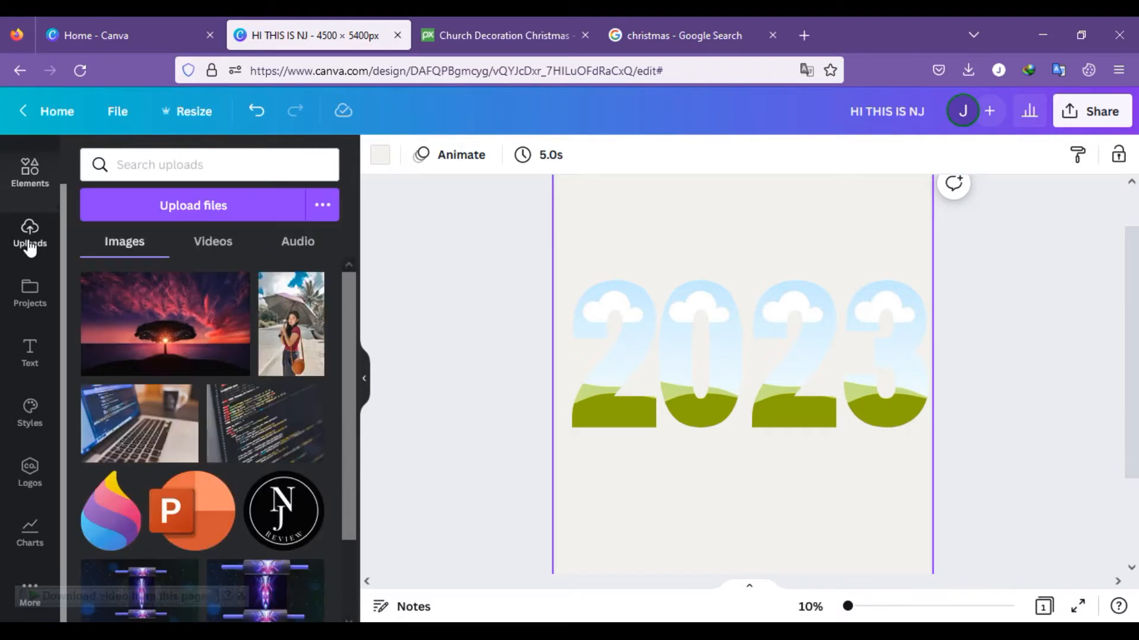
pyautogui.click(177, 215)
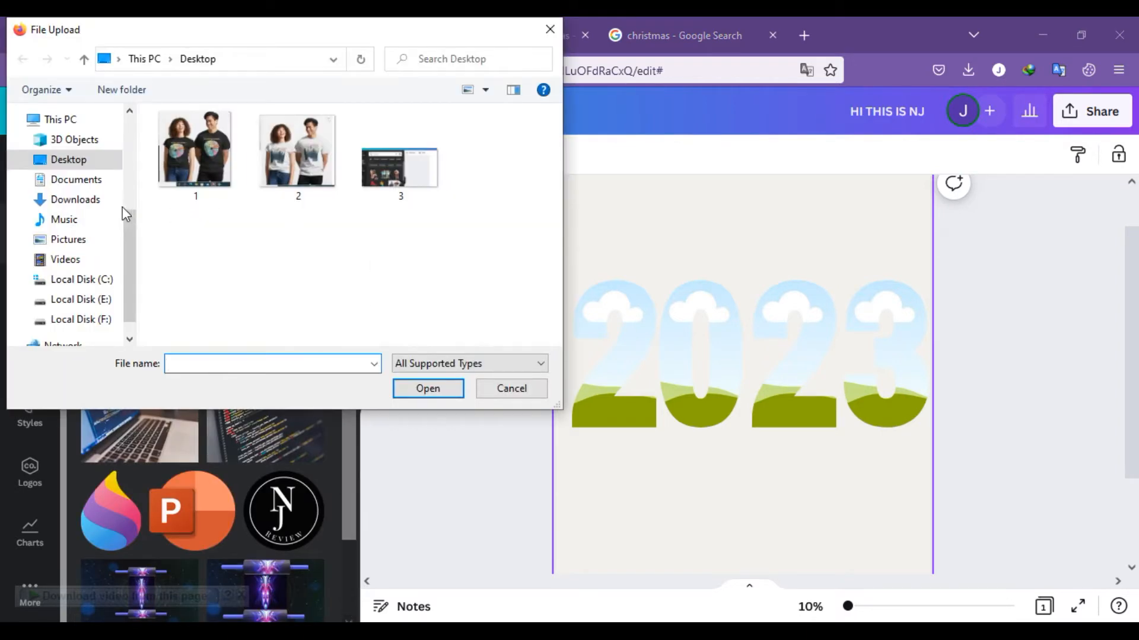
pyautogui.scroll(5, 79, 178)
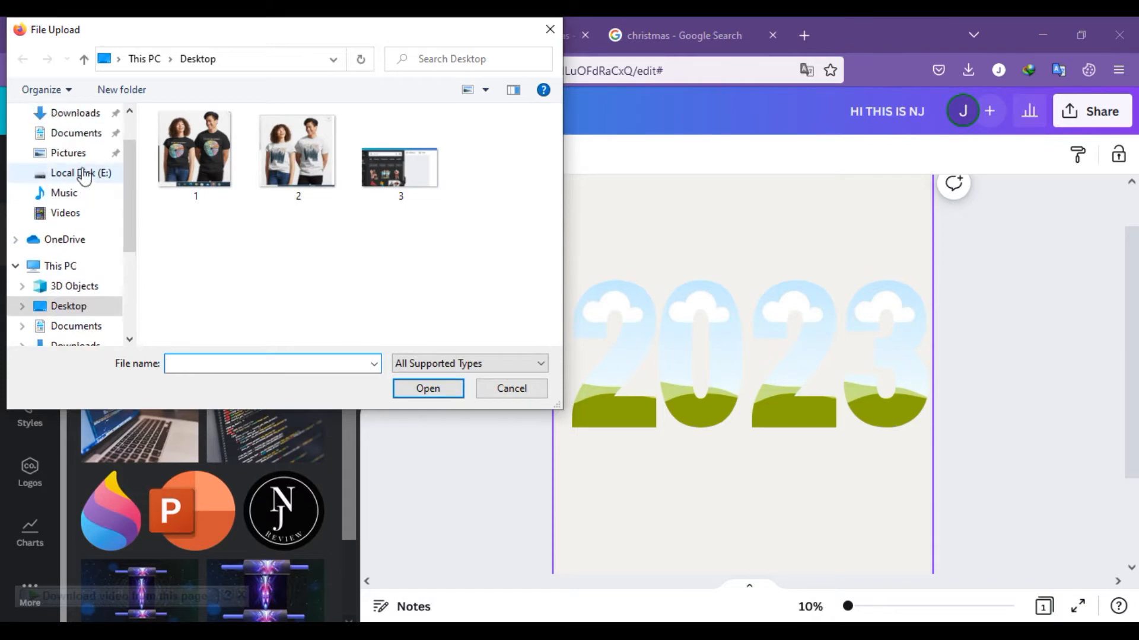
pyautogui.scroll(2, 83, 173)
pyautogui.click(75, 167)
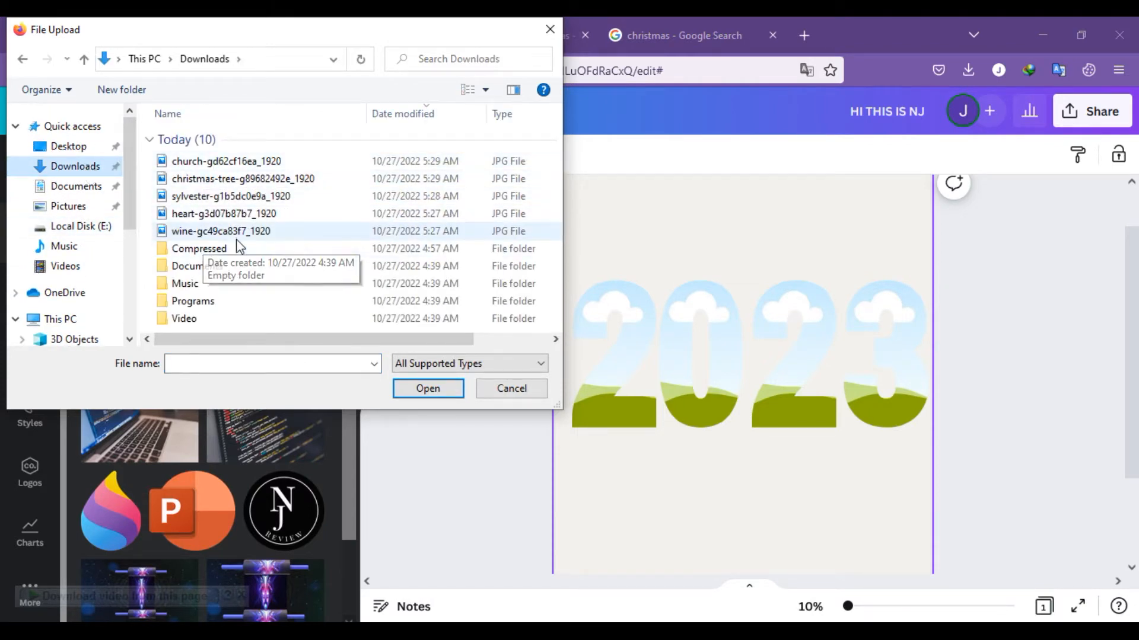
pyautogui.click(220, 231)
pyautogui.click(427, 389)
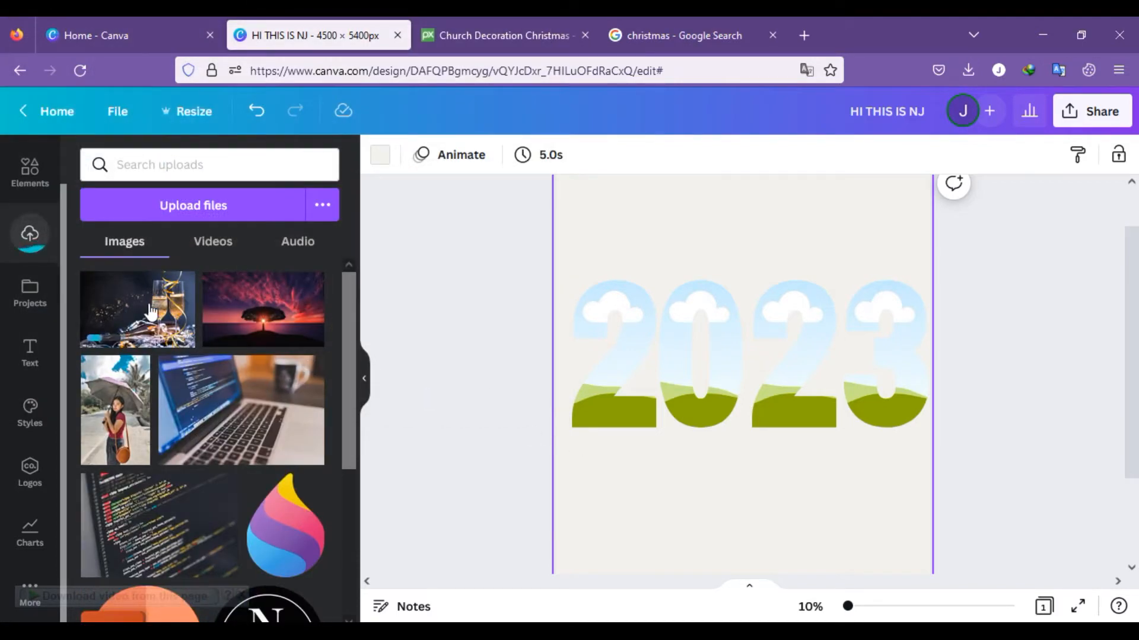
# Step: Group the four digit frames of 2023 into one object
pyautogui.click(934, 376)
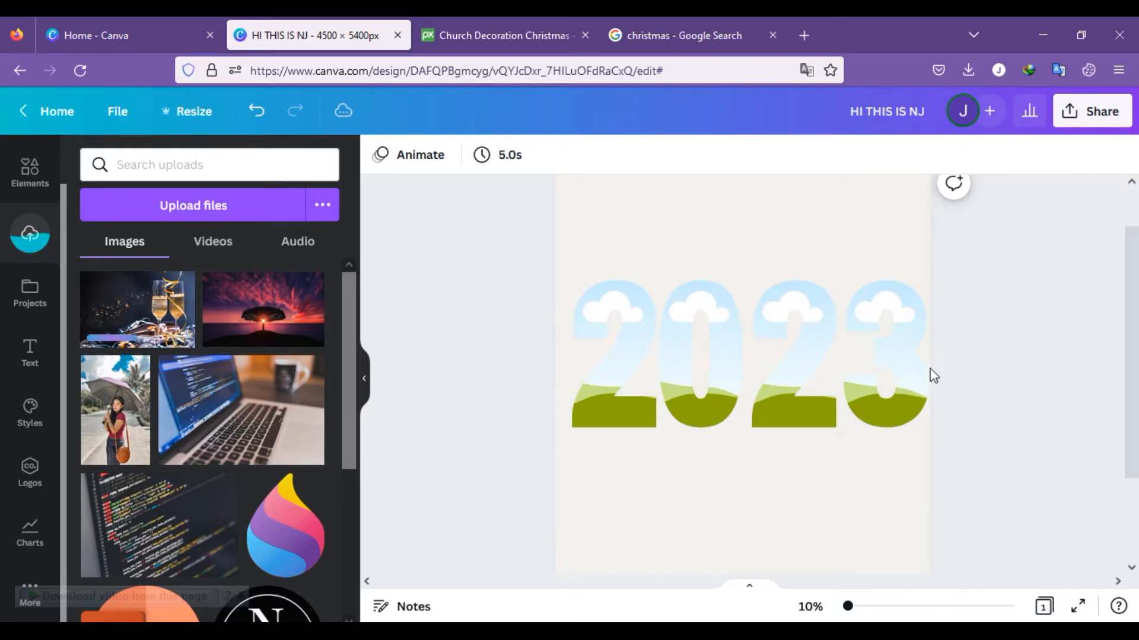
pyautogui.moveTo(486, 239); pyautogui.dragTo(1042, 467)
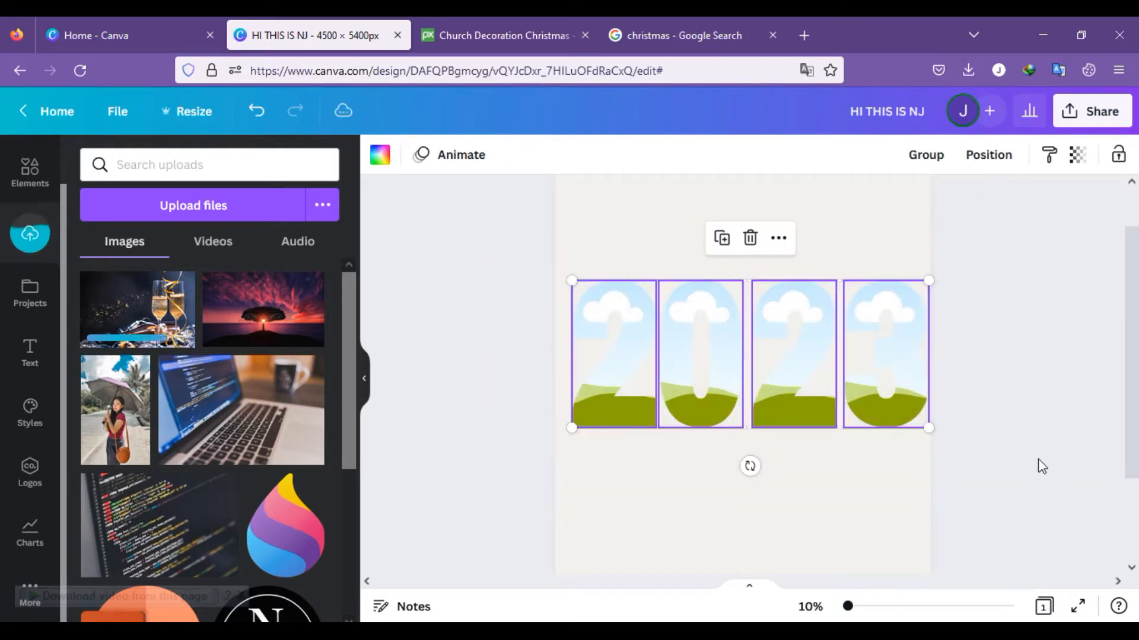
pyautogui.click(925, 156)
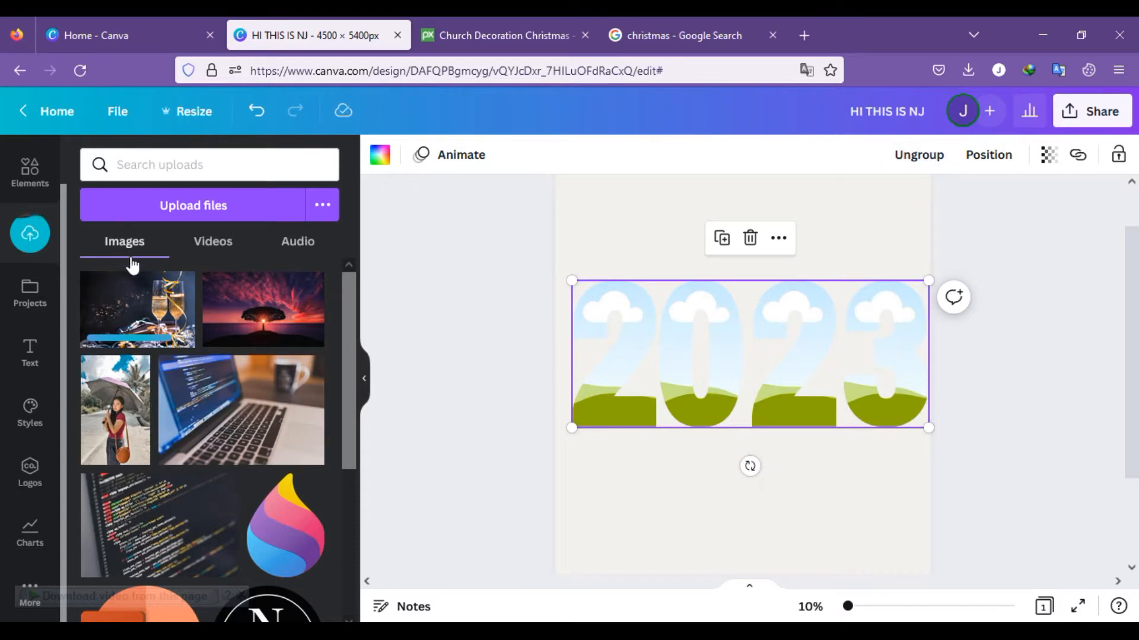
# Step: Fill all four digit frames of 2023 with the uploaded champagne glasses photo
pyautogui.moveTo(293, 308); pyautogui.dragTo(645, 346)
pyautogui.moveTo(130, 295); pyautogui.dragTo(688, 317)
pyautogui.moveTo(133, 300); pyautogui.dragTo(833, 325)
pyautogui.moveTo(124, 309); pyautogui.dragTo(870, 300)
pyautogui.click(994, 388)
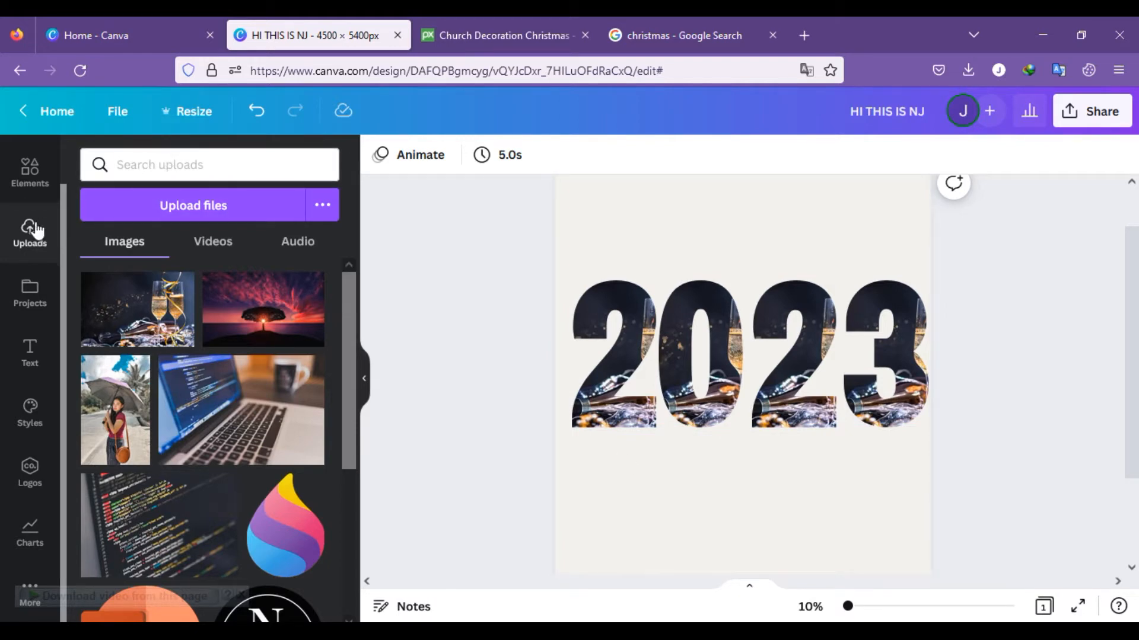
# Step: Add the pink neon GLOW text style to the page and place it just below the first 2
pyautogui.click(25, 357)
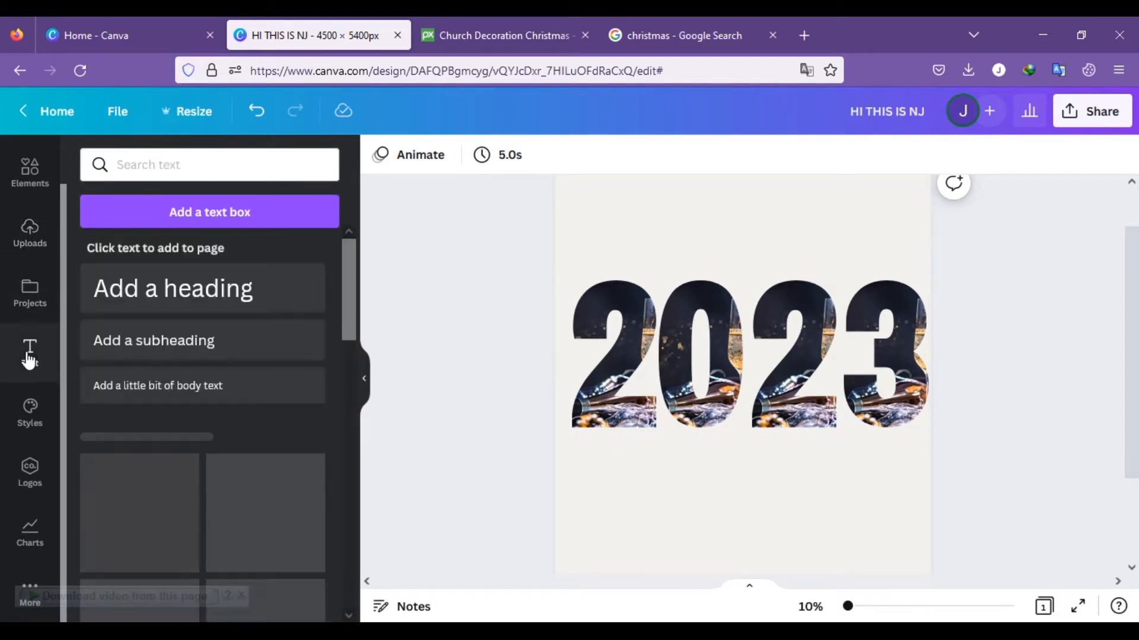
pyautogui.scroll(-4, 158, 318)
pyautogui.scroll(-6, 251, 356)
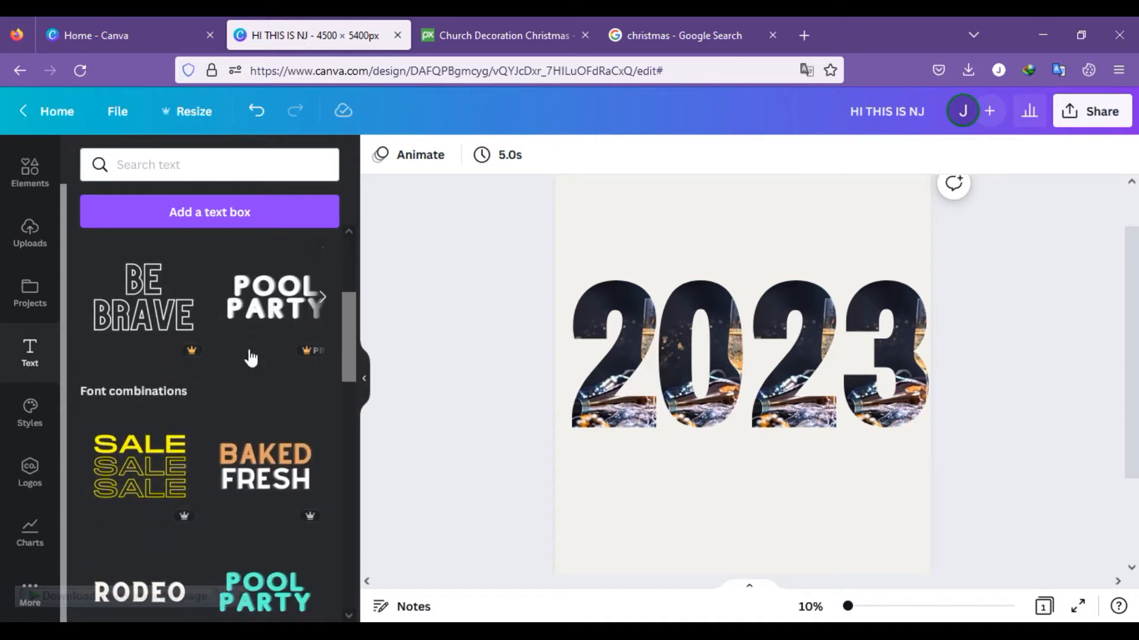
pyautogui.scroll(-5, 251, 356)
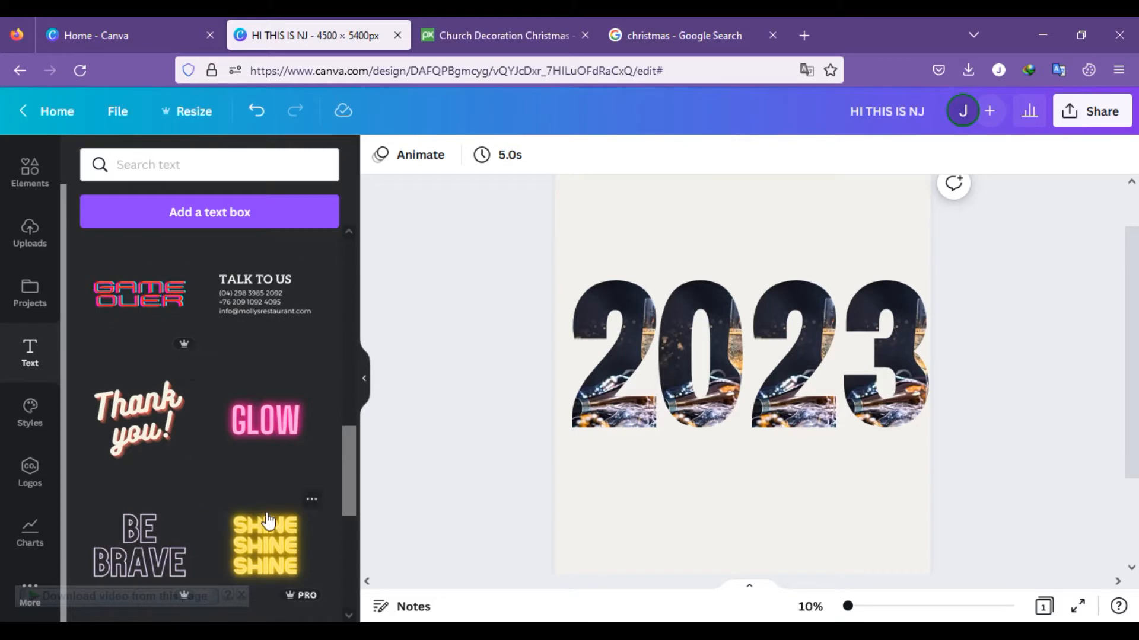
pyautogui.scroll(-2, 220, 468)
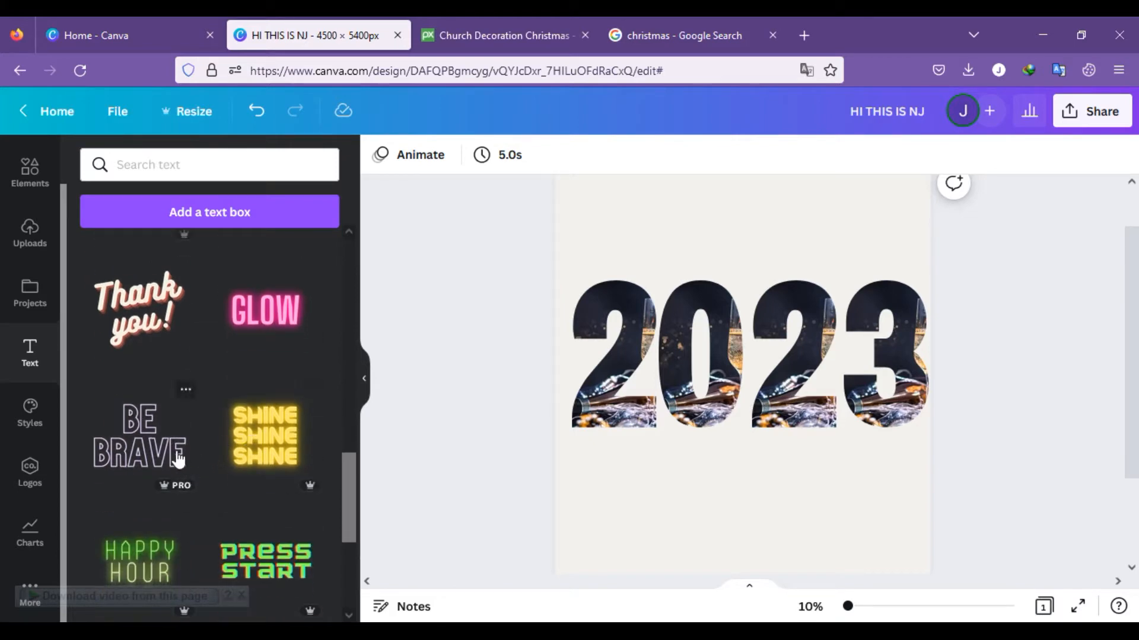
pyautogui.click(281, 316)
pyautogui.moveTo(748, 402); pyautogui.dragTo(631, 471)
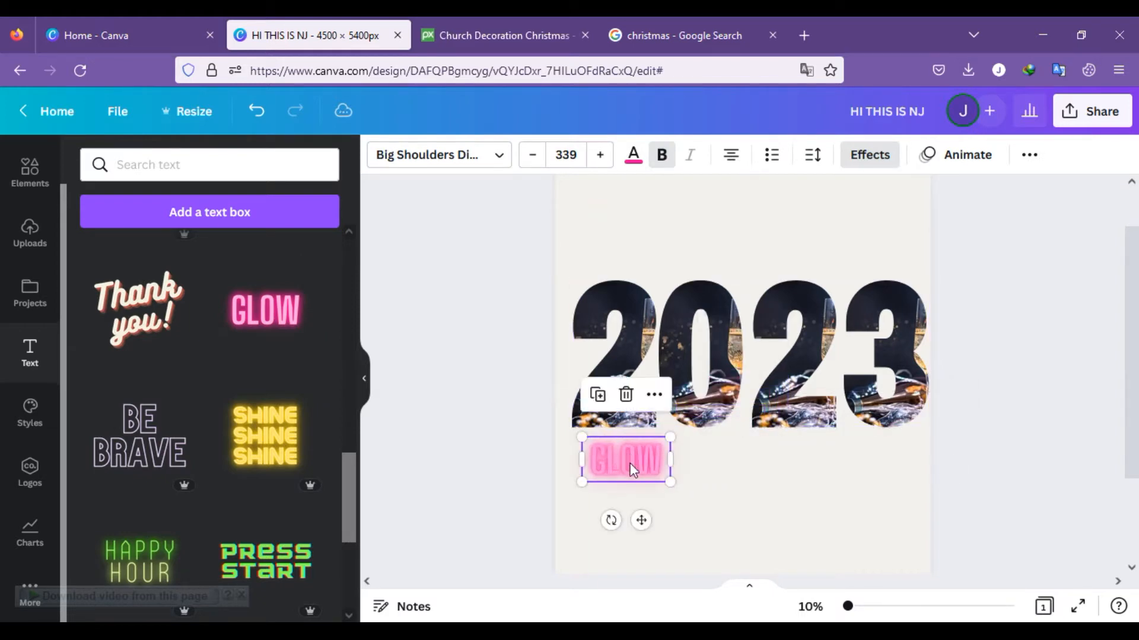
# Step: Replace the GLOW text with HAPPY NEW YEAR and widen its text box so the words fit on one line
pyautogui.doubleClick(663, 464)
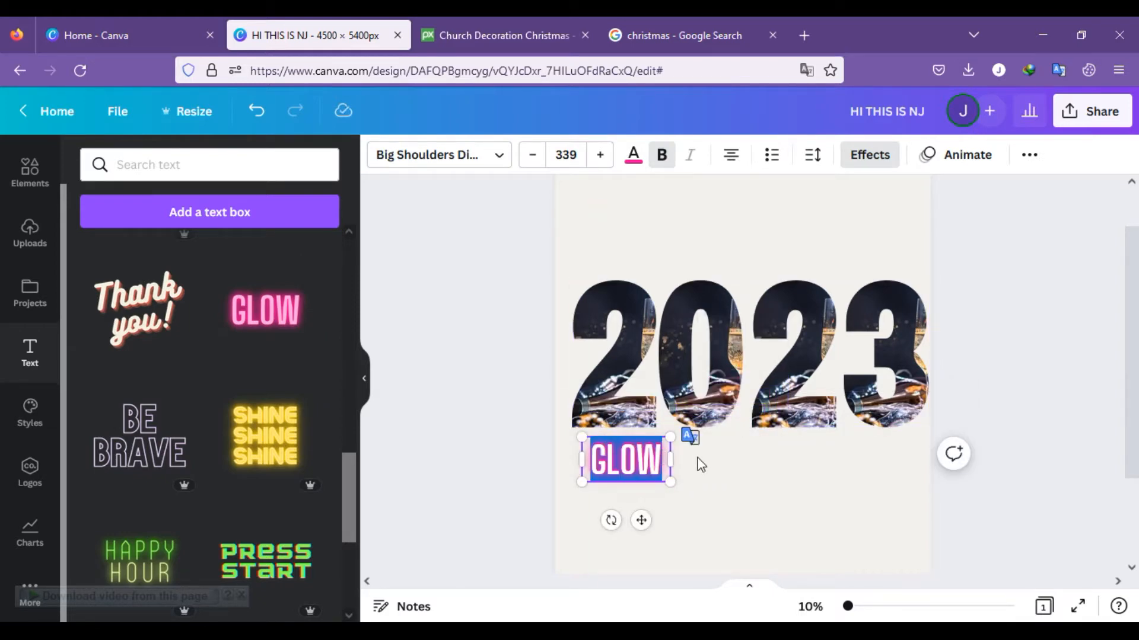
pyautogui.press('BackSpace')
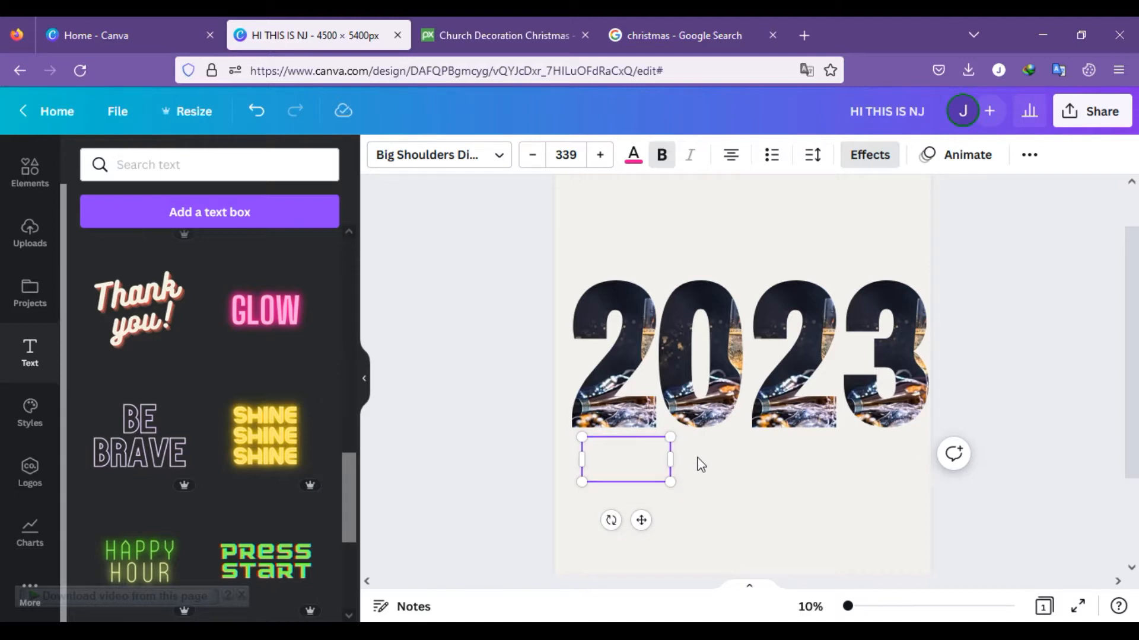
pyautogui.write('HA')
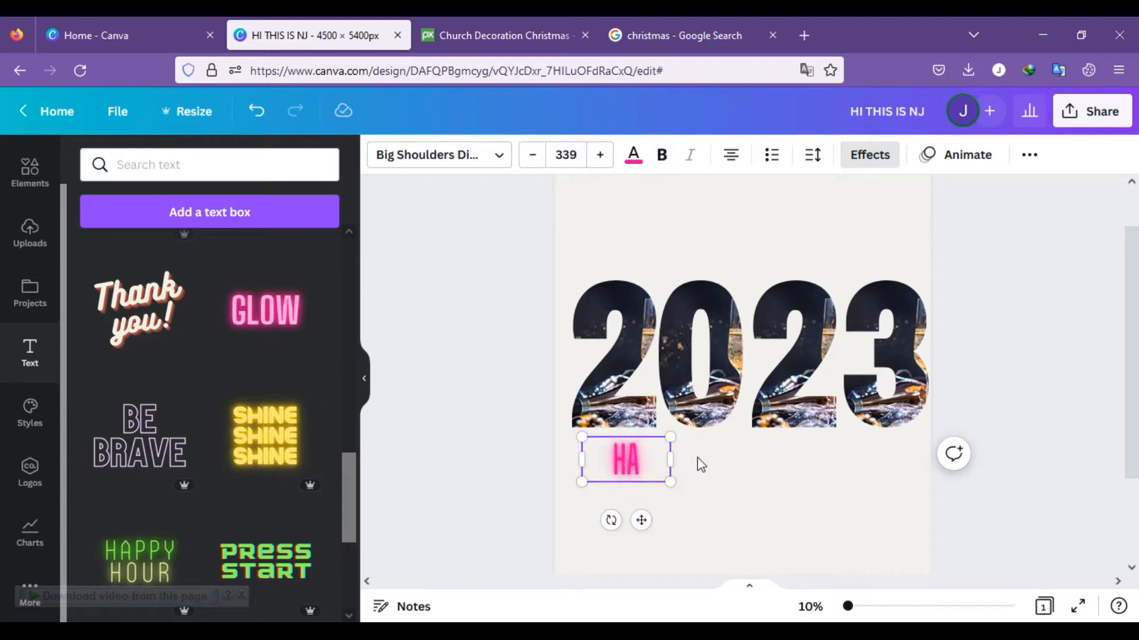
pyautogui.press('BackSpace')
pyautogui.write('APPY')
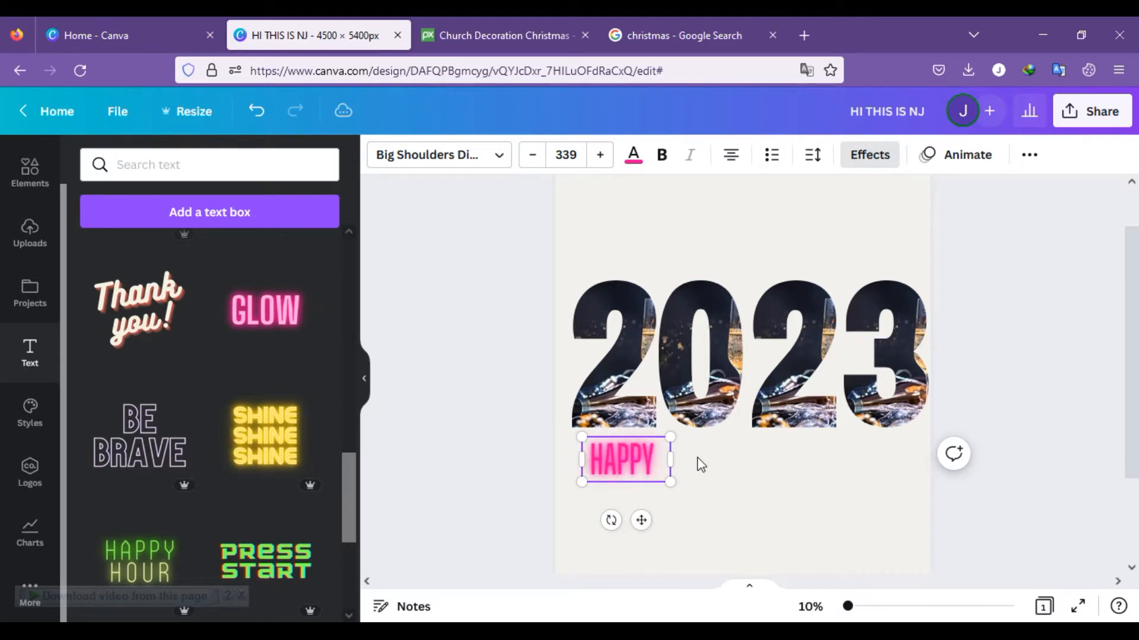
pyautogui.write(' NEW')
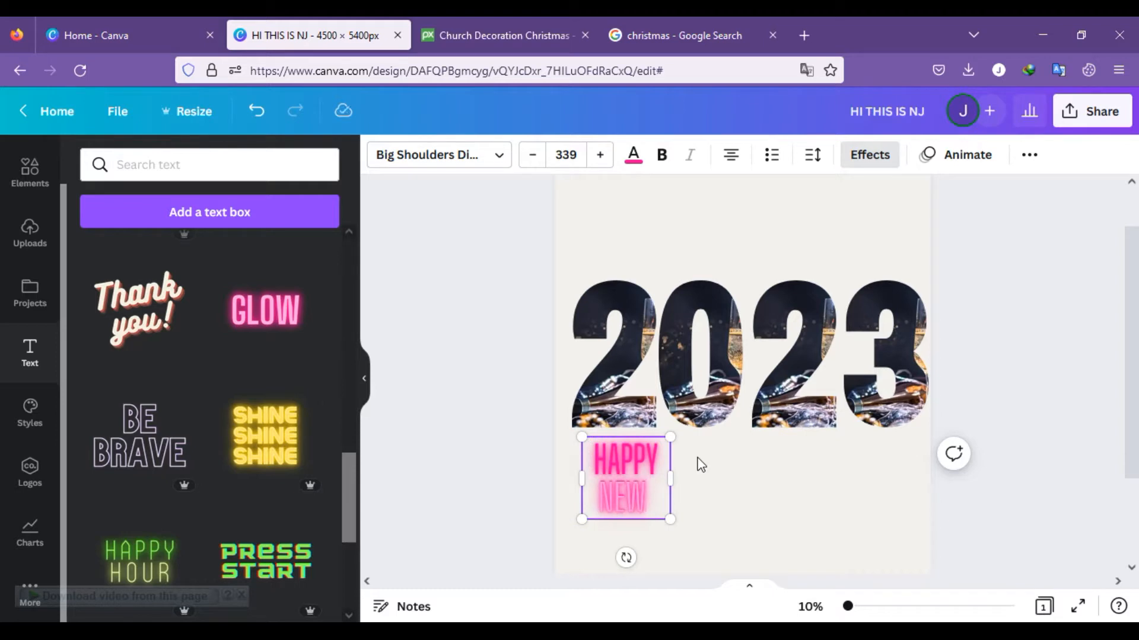
pyautogui.write(' YEAR')
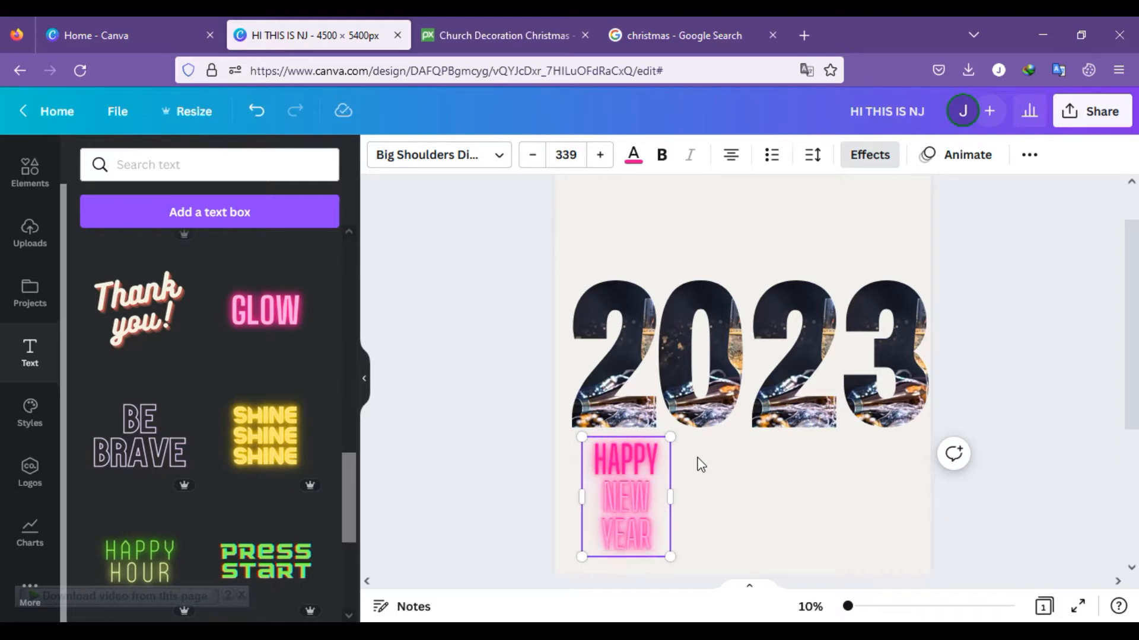
pyautogui.moveTo(673, 497); pyautogui.dragTo(897, 489)
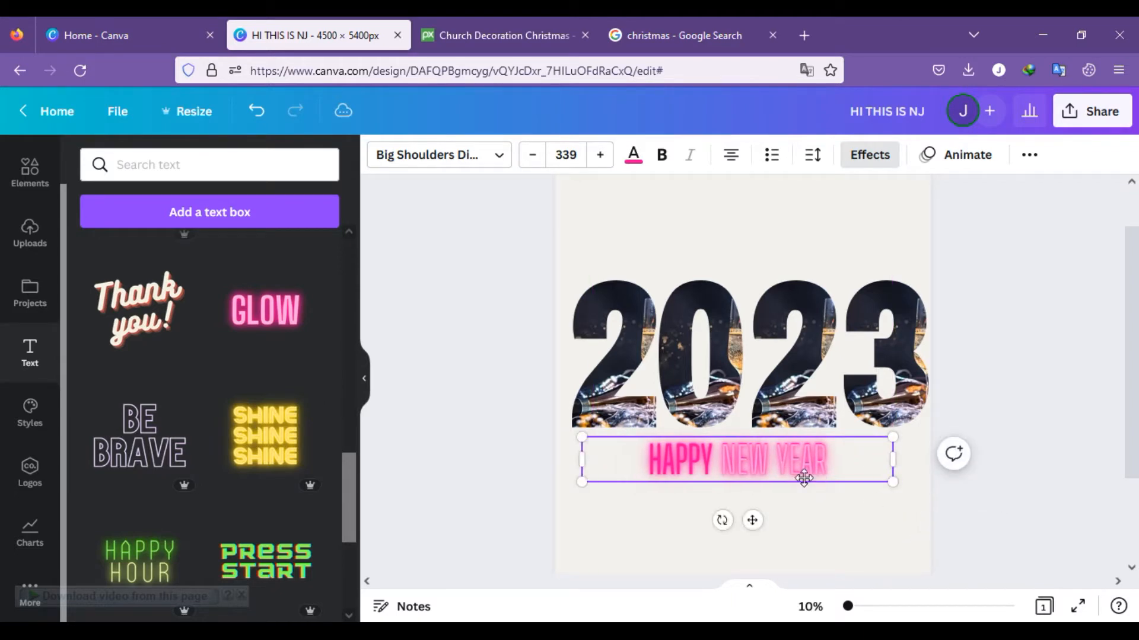
# Step: Recolour the whole HAPPY NEW YEAR text to the light purple default colour
pyautogui.moveTo(843, 448); pyautogui.dragTo(614, 478)
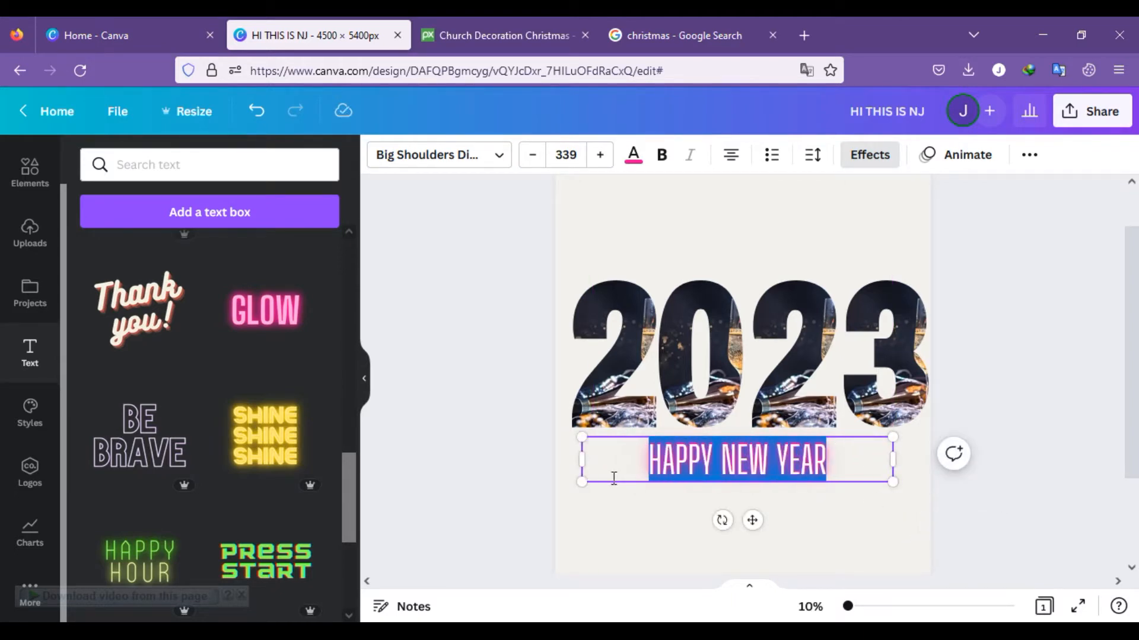
pyautogui.click(641, 158)
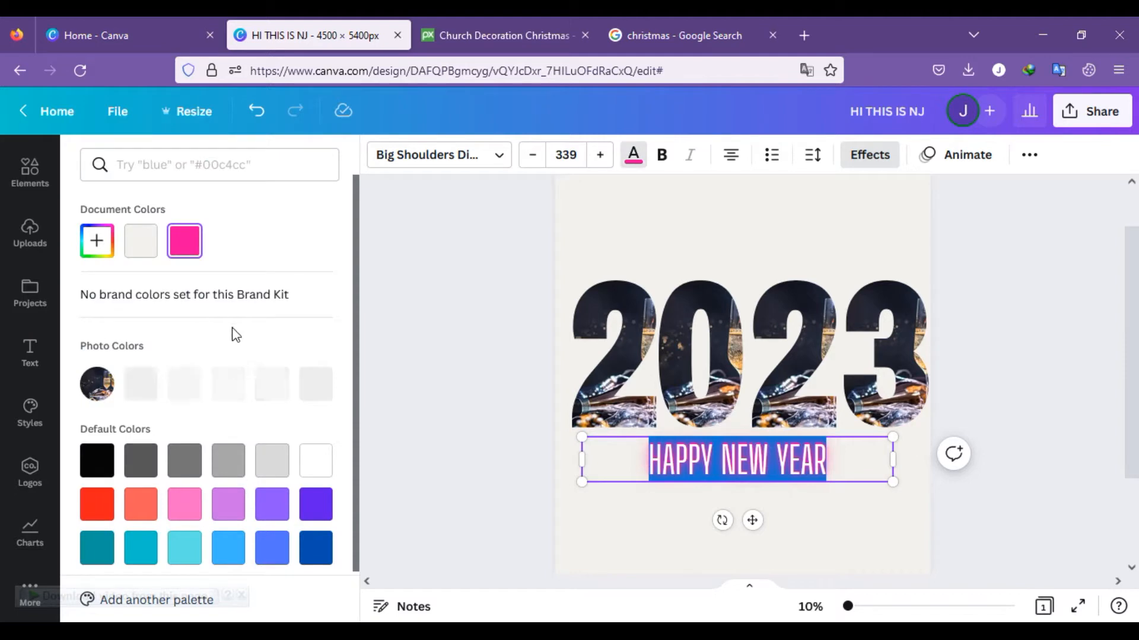
pyautogui.click(284, 504)
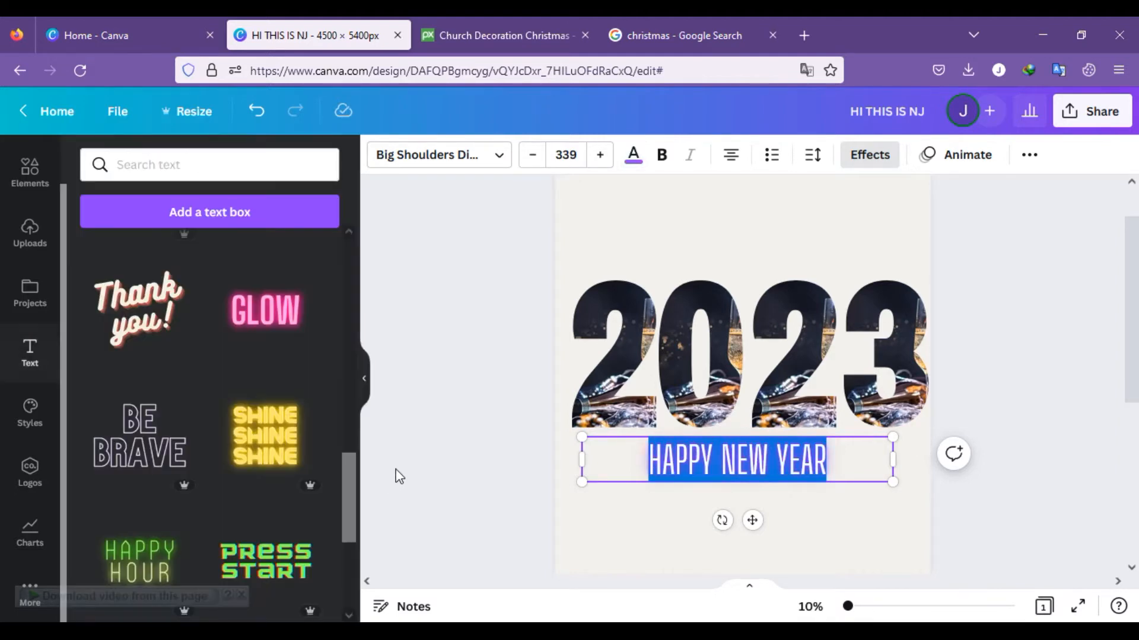
pyautogui.click(498, 452)
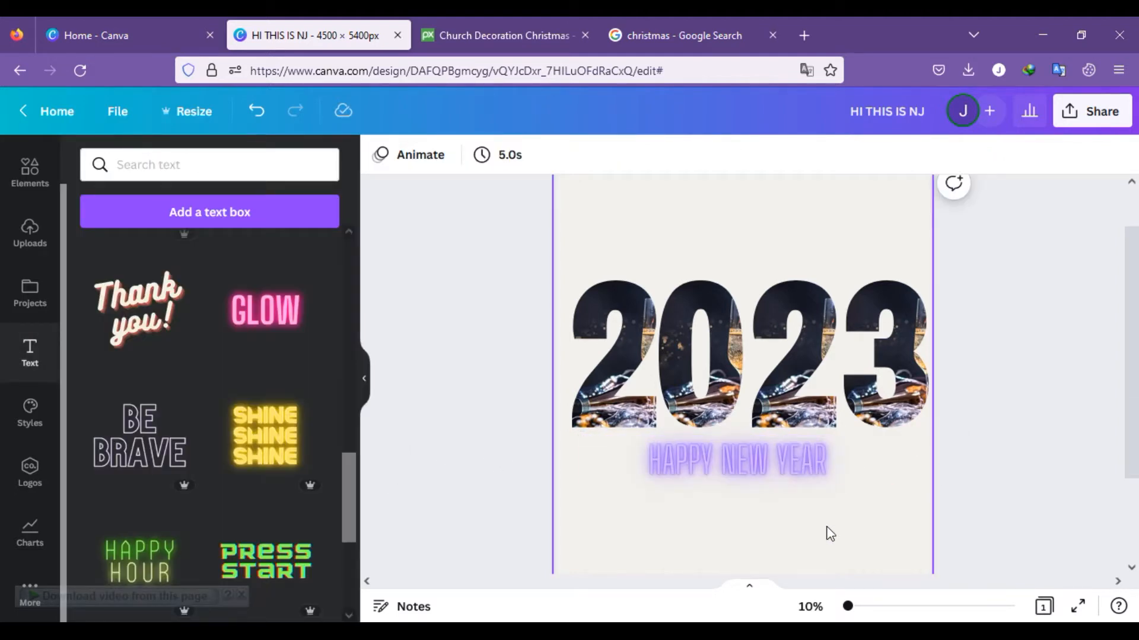
# Step: Set the HAPPY NEW YEAR text's font size to 460 and nudge it up slightly toward the 2023 digits
pyautogui.click(828, 469)
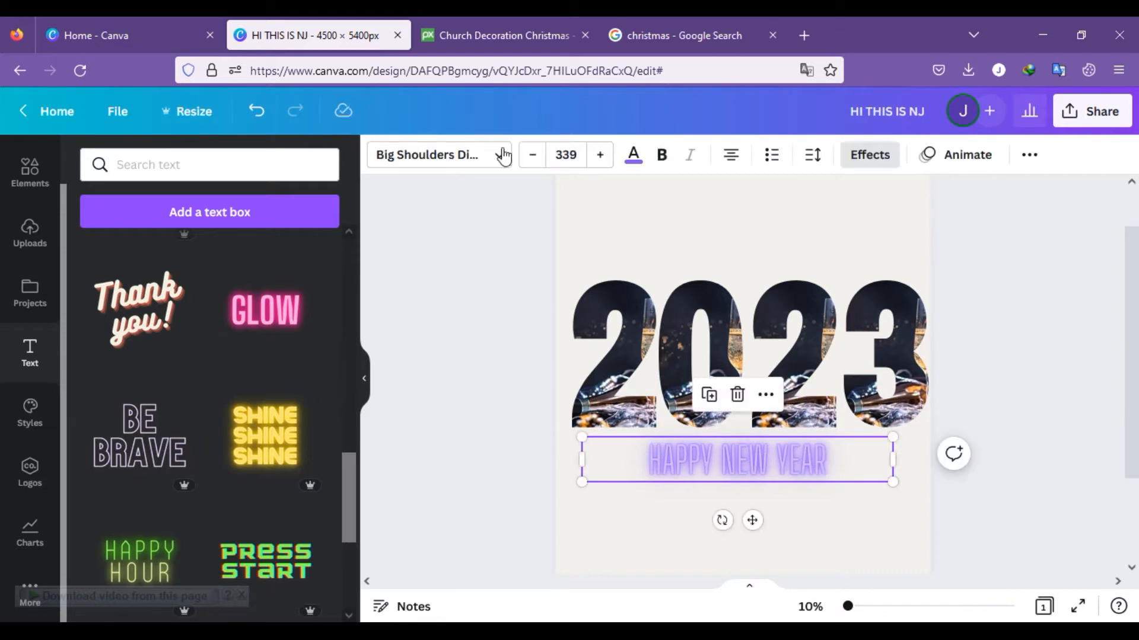
pyautogui.click(572, 159)
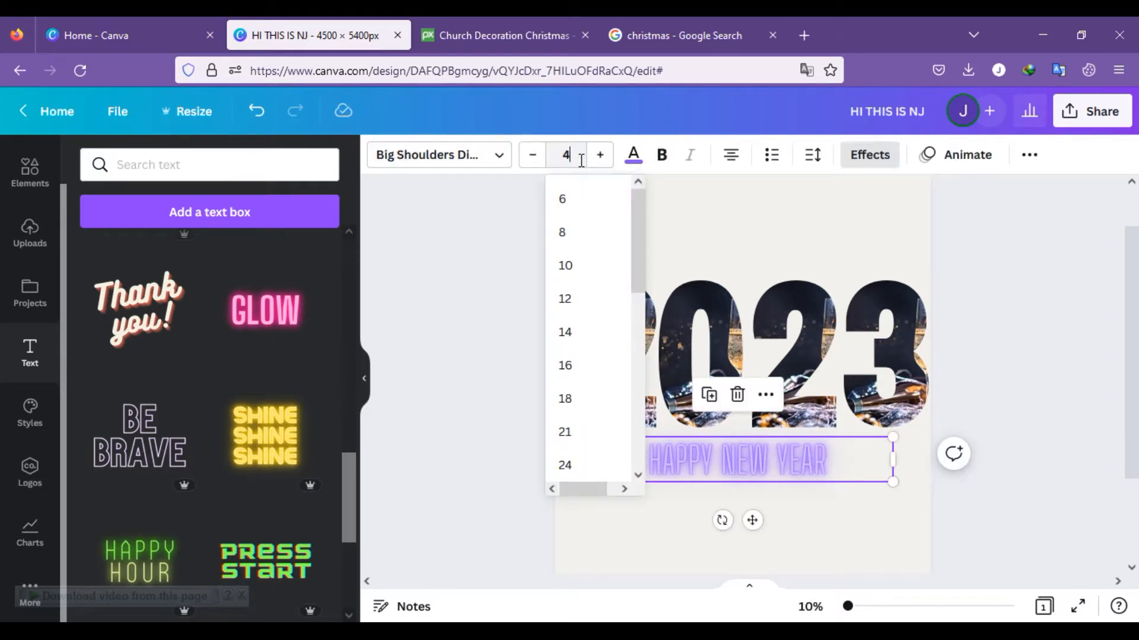
pyautogui.write('460')
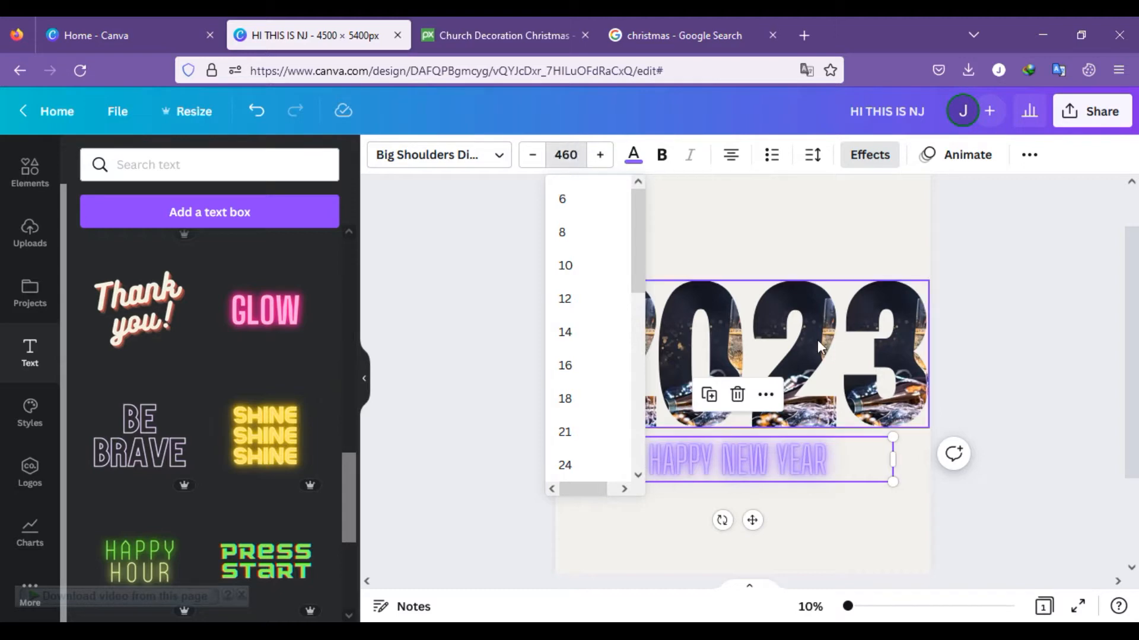
pyautogui.click(987, 249)
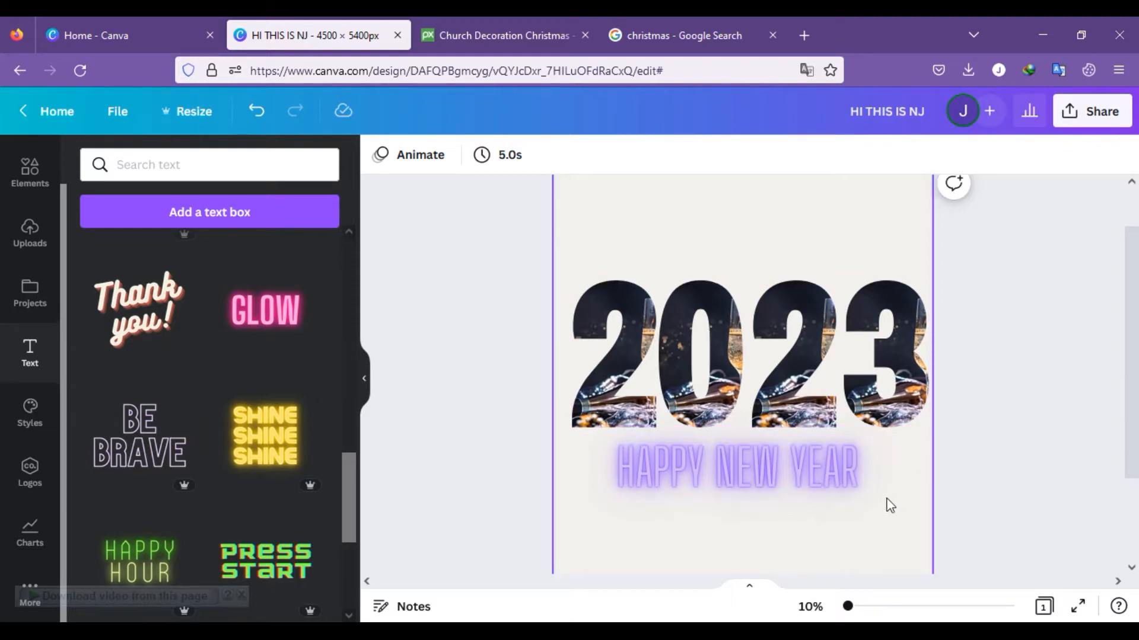
pyautogui.moveTo(808, 476); pyautogui.dragTo(807, 472)
pyautogui.click(1069, 409)
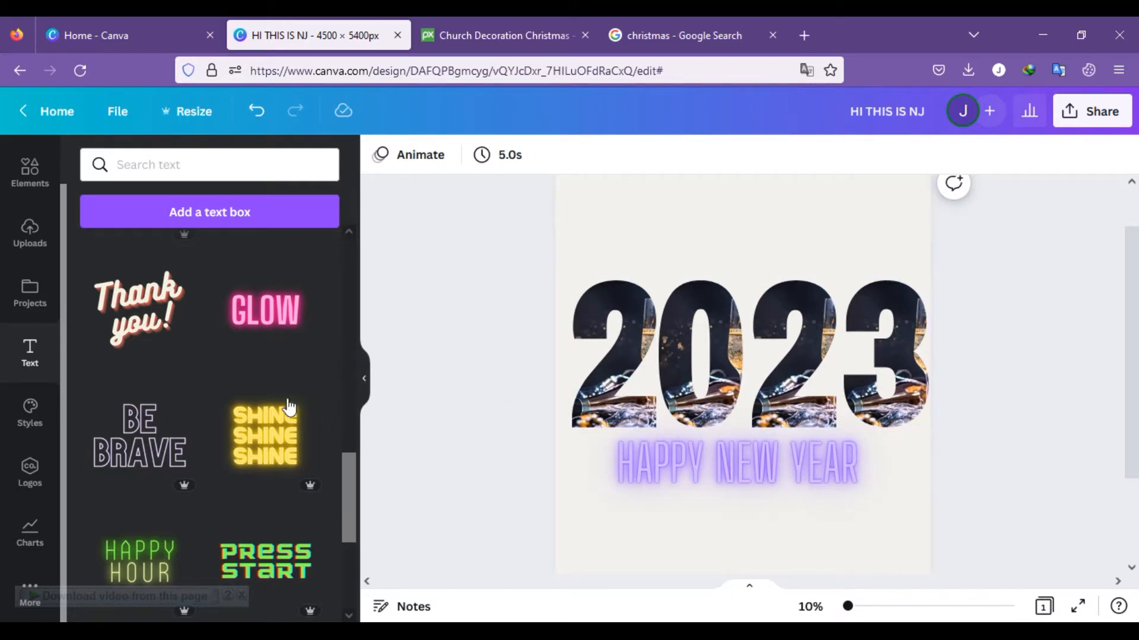
# Step: Search the uploaded images for "new year", then clear the search
pyautogui.click(52, 235)
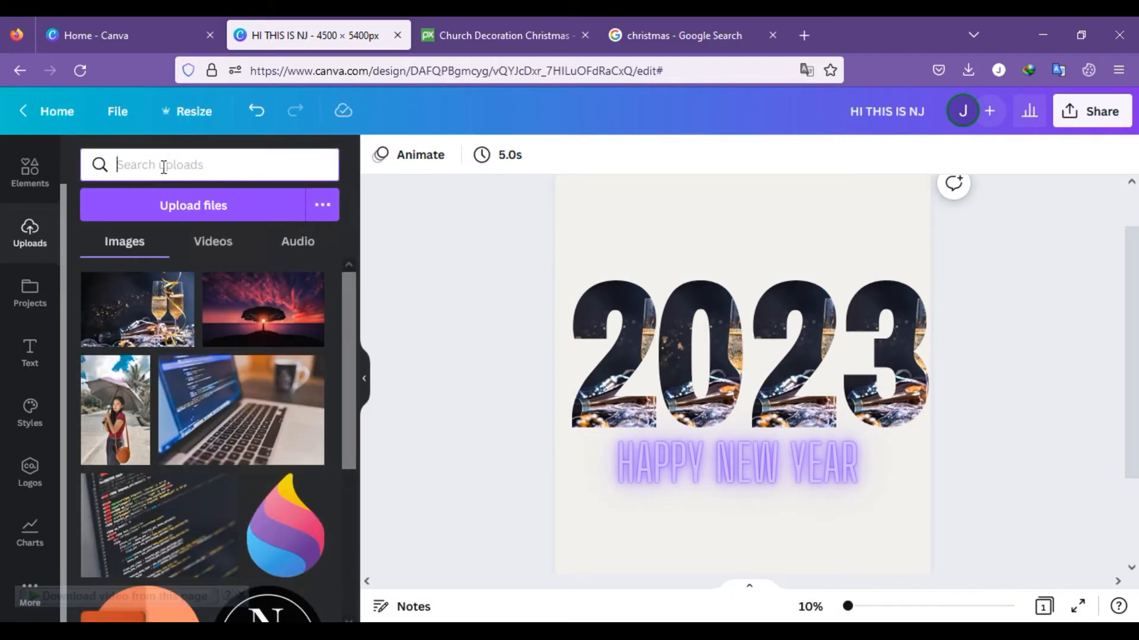
pyautogui.click(229, 177)
pyautogui.write('happ')
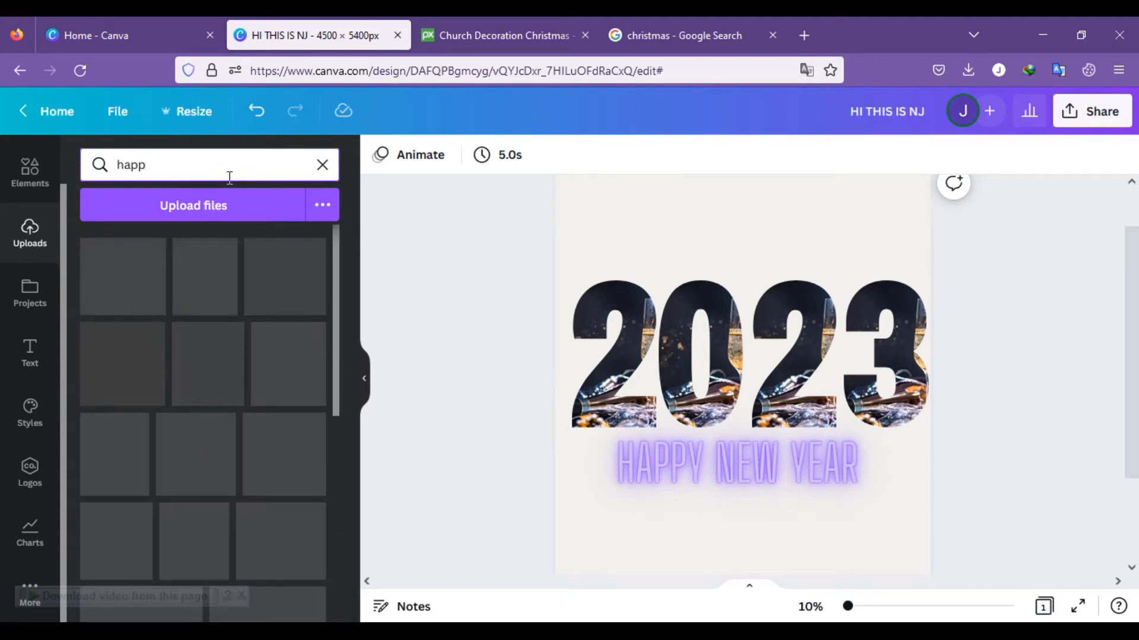
pyautogui.write('n')
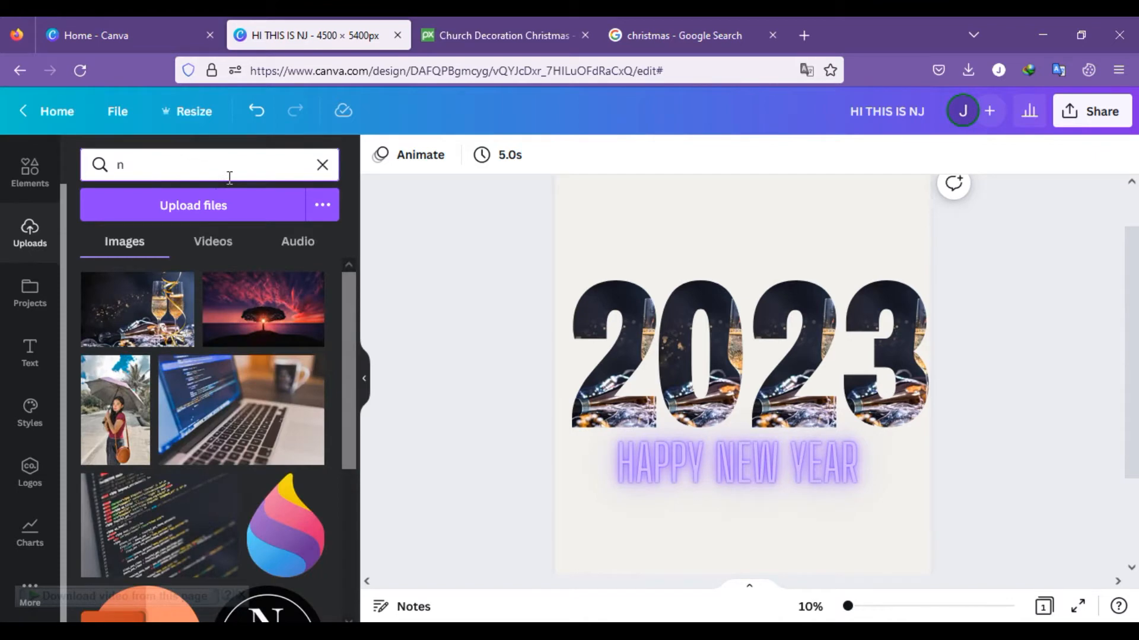
pyautogui.write('ew year')
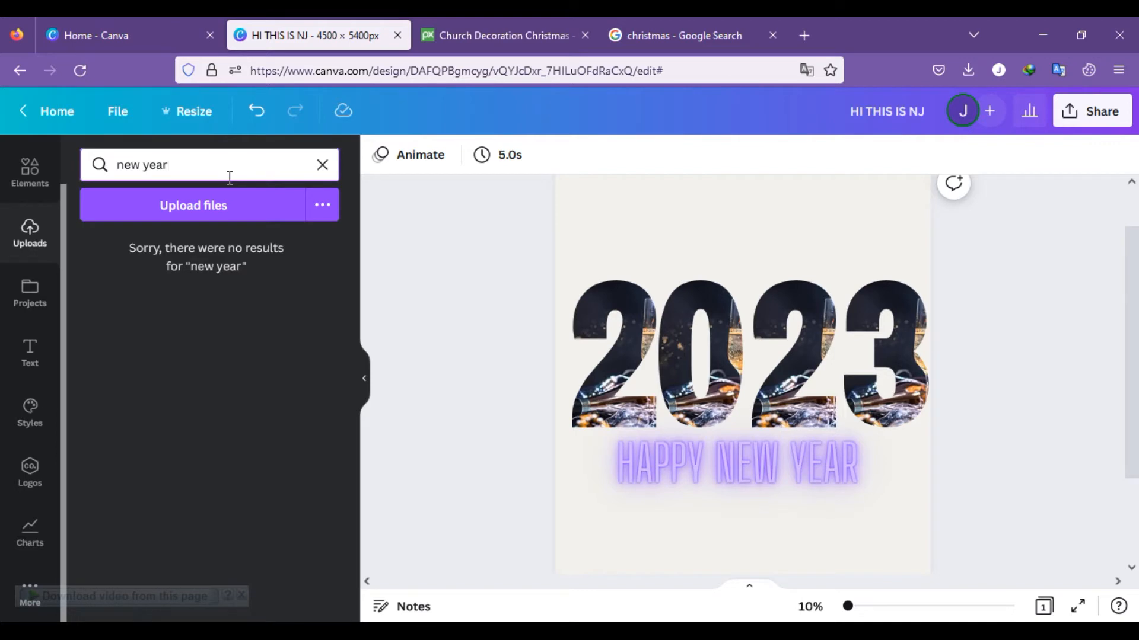
pyautogui.press('BackSpace')
pyautogui.press('BackSpace')
pyautogui.press('BackSpace')
pyautogui.press('BackSpace')
pyautogui.press('BackSpace')
pyautogui.press('BackSpace')
pyautogui.press('BackSpace')
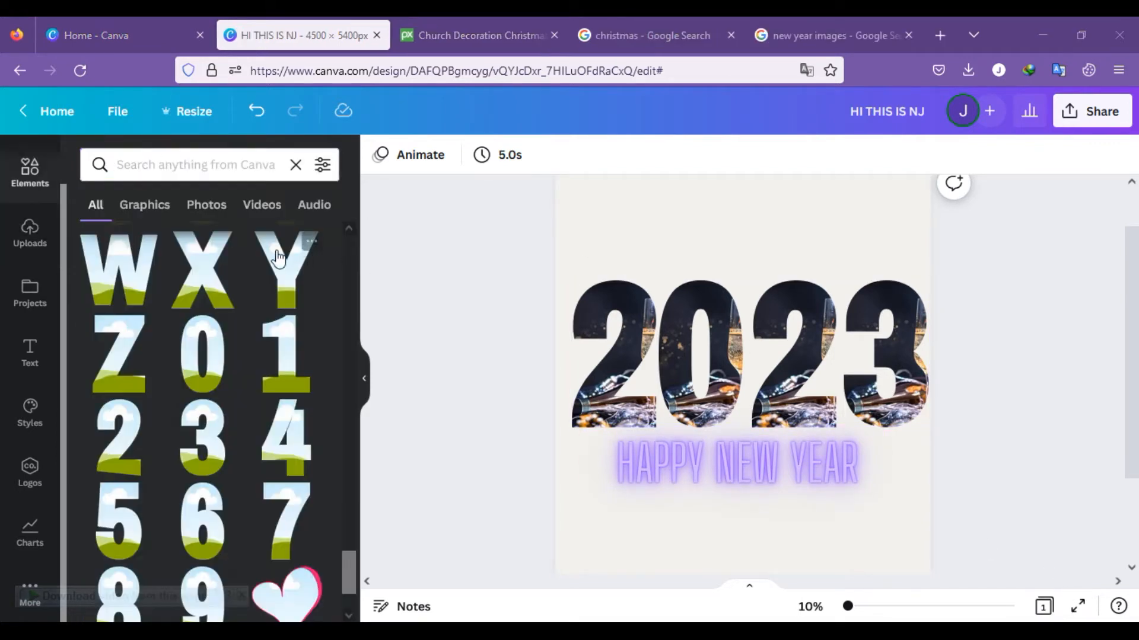
# Step: Search the elements for "happy new year" and place the fireworks graphic over the upper part of the first 2 and the 0
pyautogui.click(180, 166)
pyautogui.write('new year')
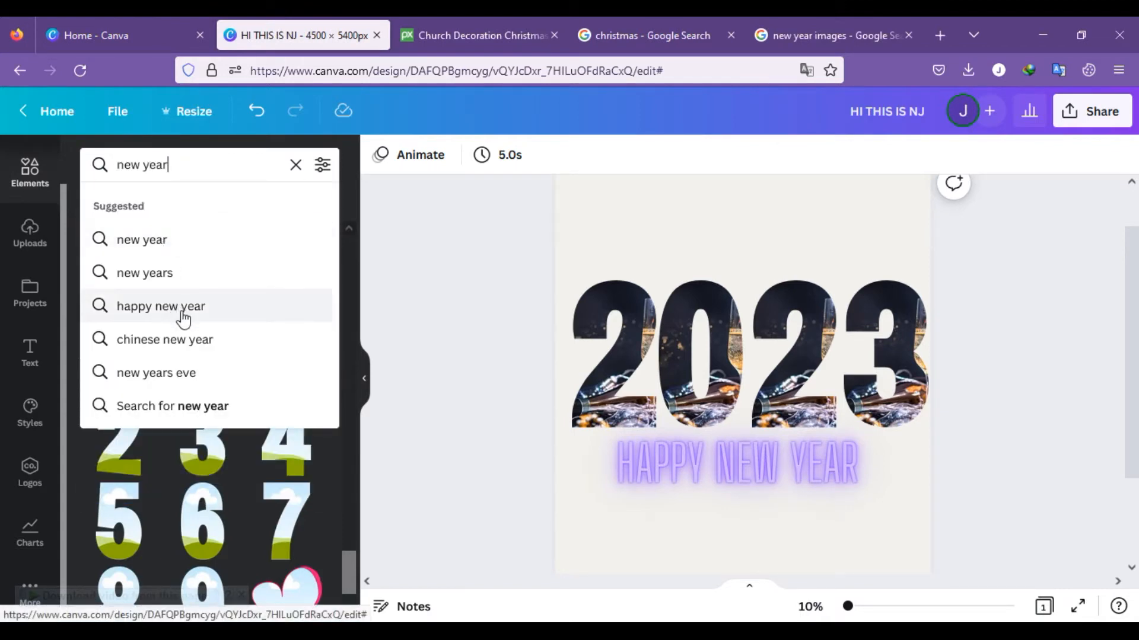
pyautogui.click(195, 321)
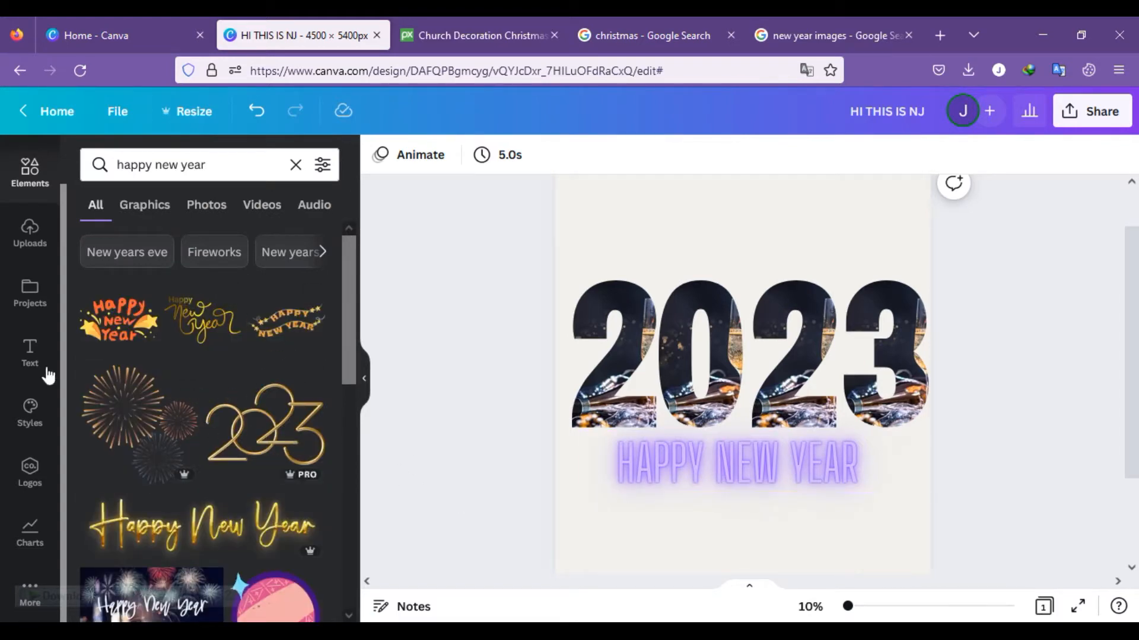
pyautogui.click(143, 425)
pyautogui.moveTo(753, 389); pyautogui.dragTo(650, 287)
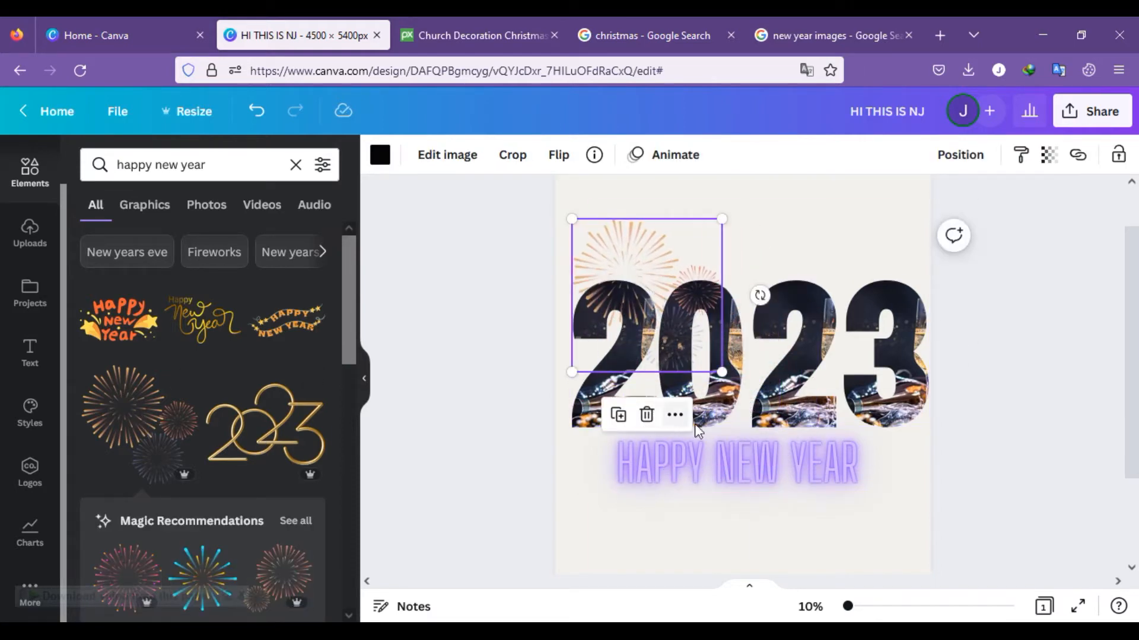
# Step: Tilt the fireworks graphic slightly counter-clockwise, lower it a little and send it behind the 2023 digits
pyautogui.moveTo(760, 296); pyautogui.dragTo(790, 257)
pyautogui.moveTo(656, 265); pyautogui.dragTo(663, 288)
pyautogui.click(821, 254)
pyautogui.click(701, 295)
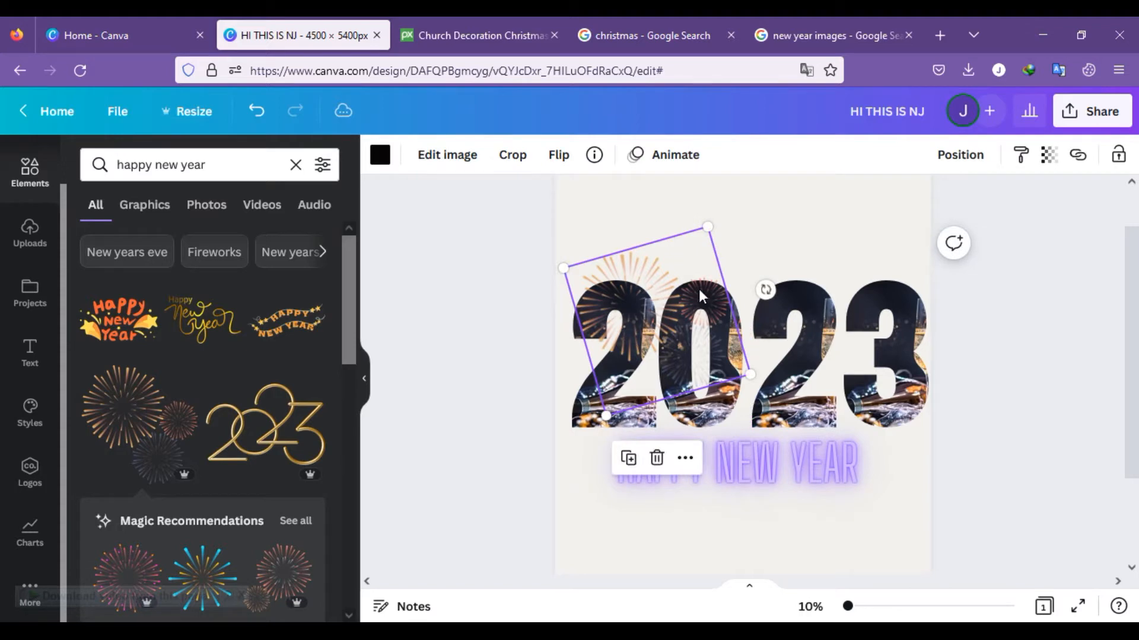
pyautogui.click(978, 161)
pyautogui.click(890, 203)
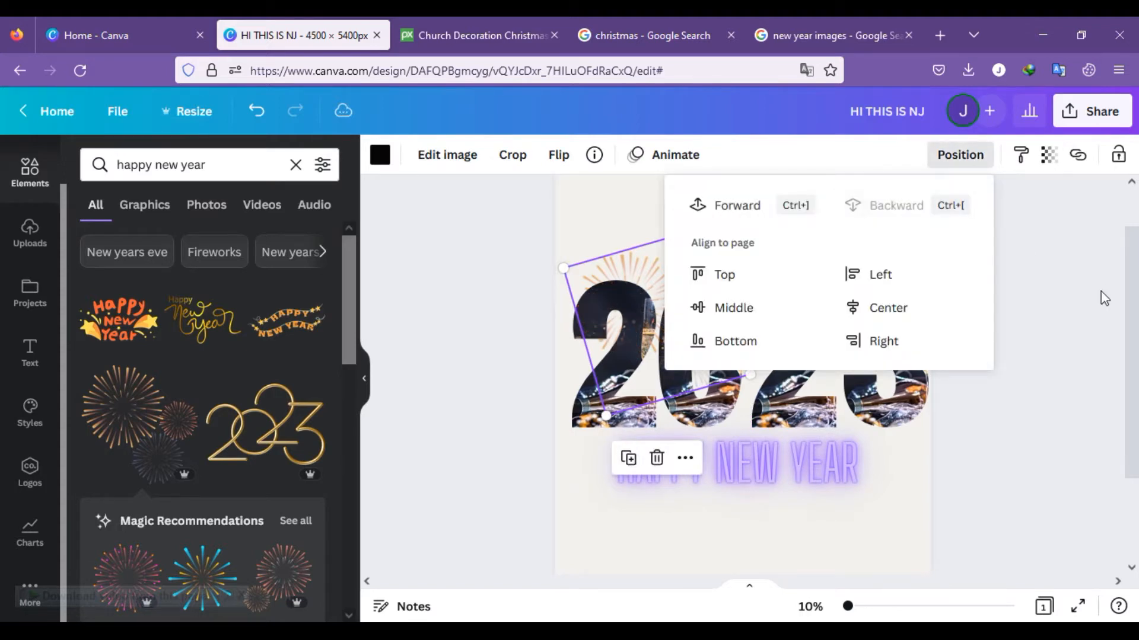
pyautogui.click(1100, 291)
pyautogui.click(503, 457)
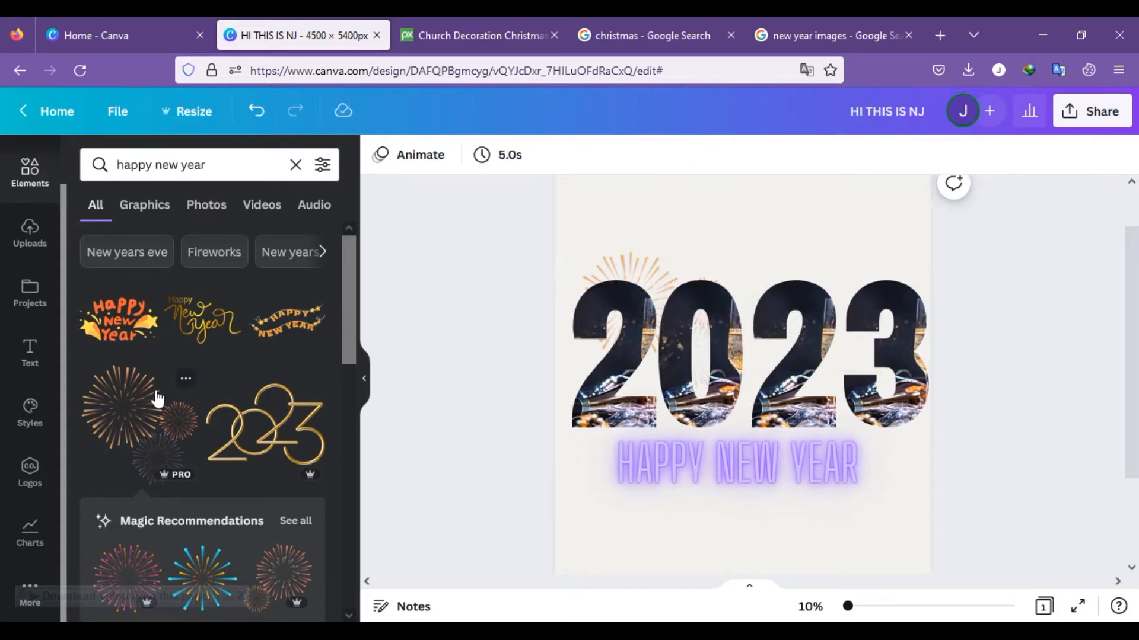
# Step: Replace the purple HAPPY NEW YEAR text with the orange Happy New Year graphic with stars, placed centrally just below 2023
pyautogui.click(111, 320)
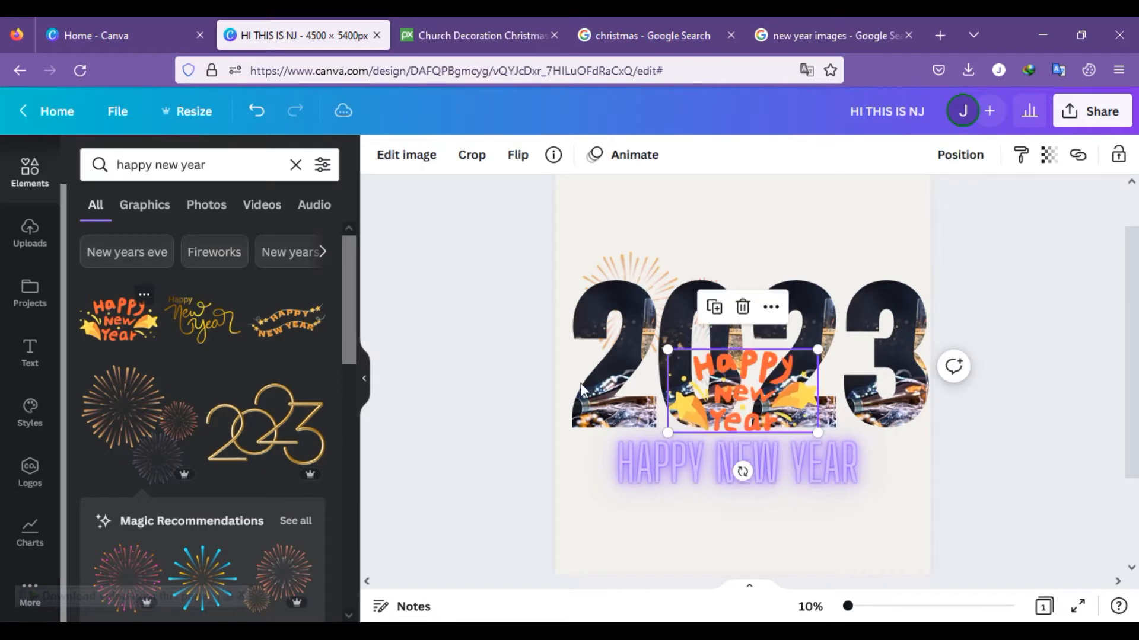
pyautogui.moveTo(777, 407); pyautogui.dragTo(812, 537)
pyautogui.click(631, 455)
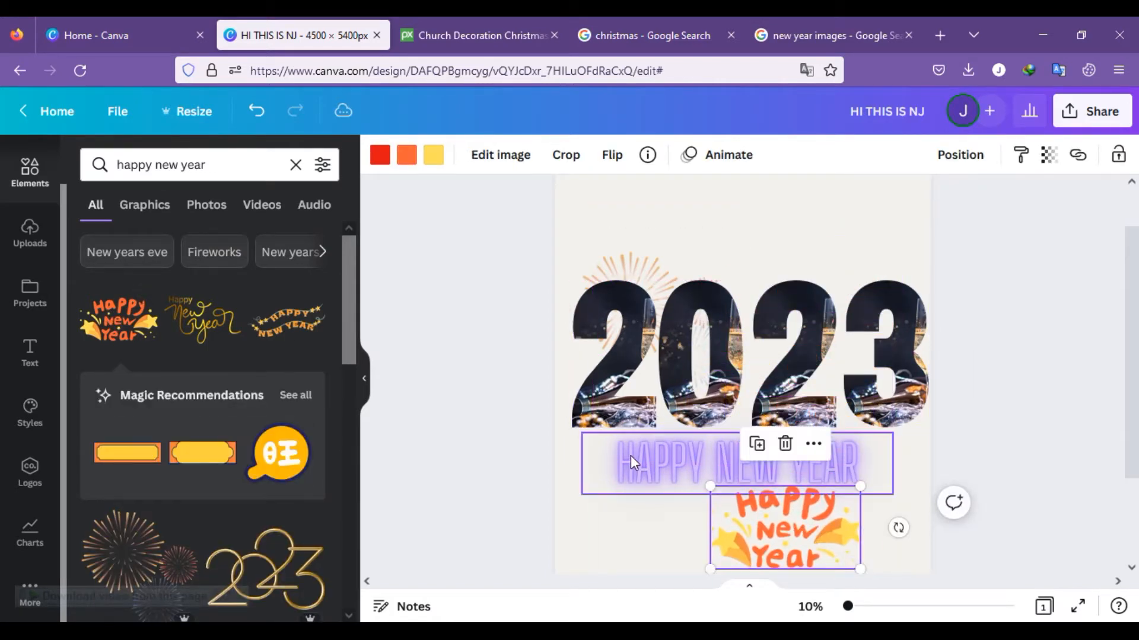
pyautogui.click(737, 390)
pyautogui.click(788, 525)
pyautogui.moveTo(854, 534); pyautogui.dragTo(772, 490)
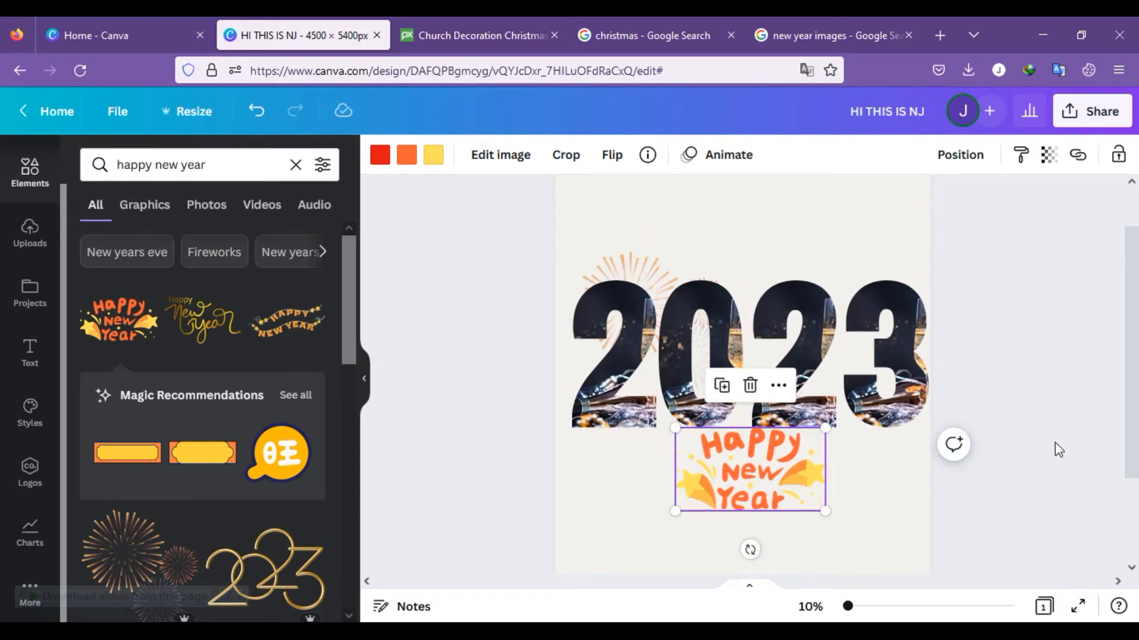
pyautogui.click(847, 485)
pyautogui.scroll(-5, 219, 374)
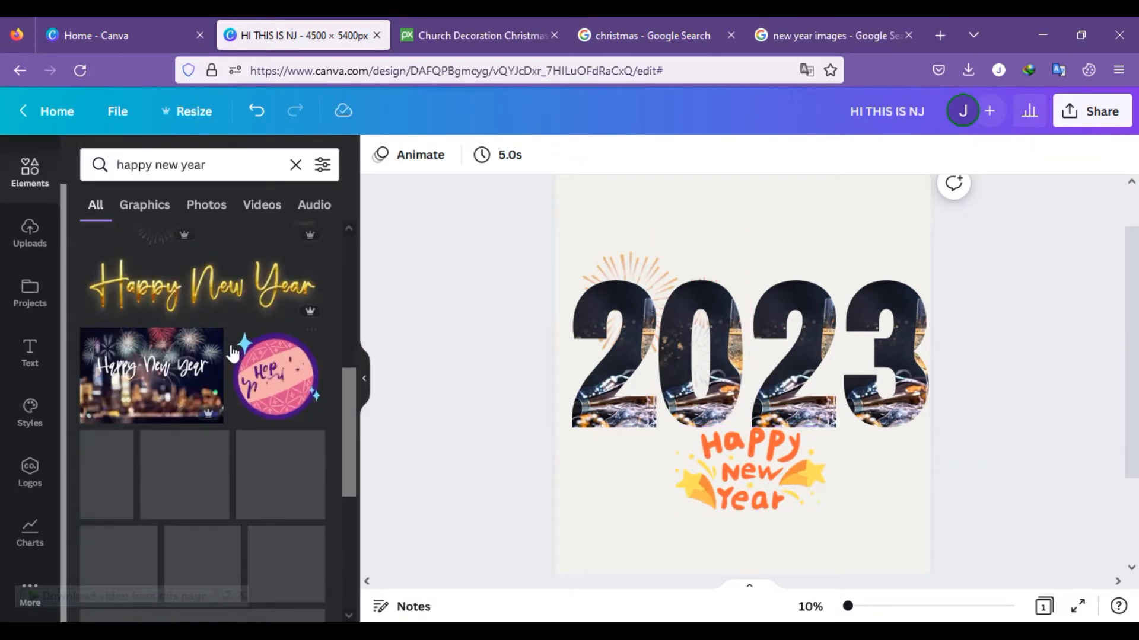
pyautogui.scroll(2, 255, 343)
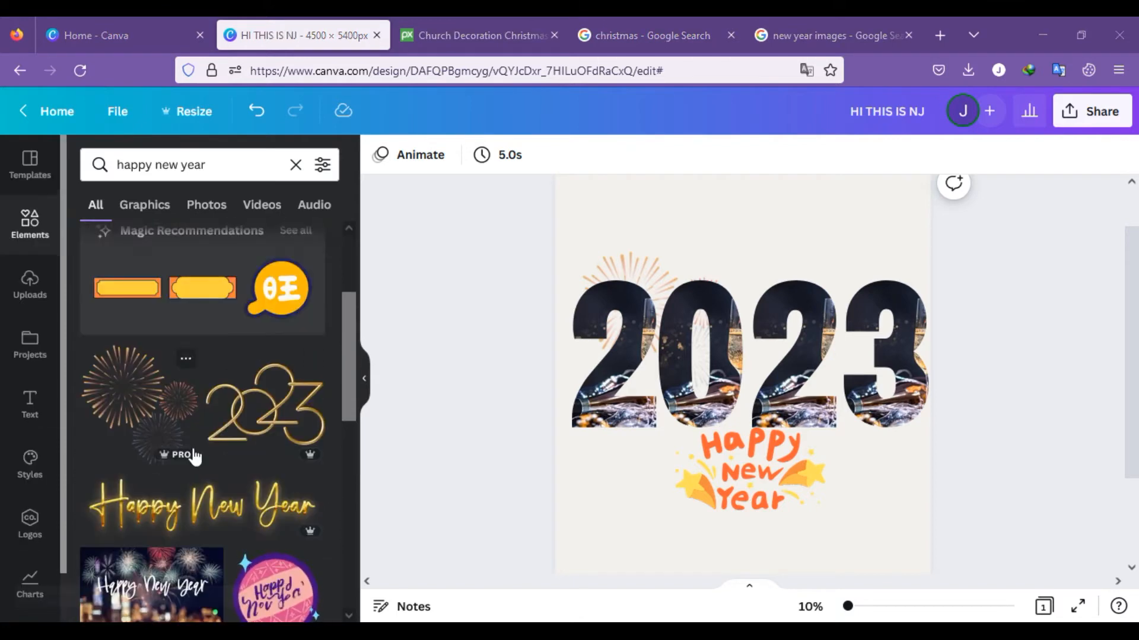
pyautogui.scroll(-1, 261, 420)
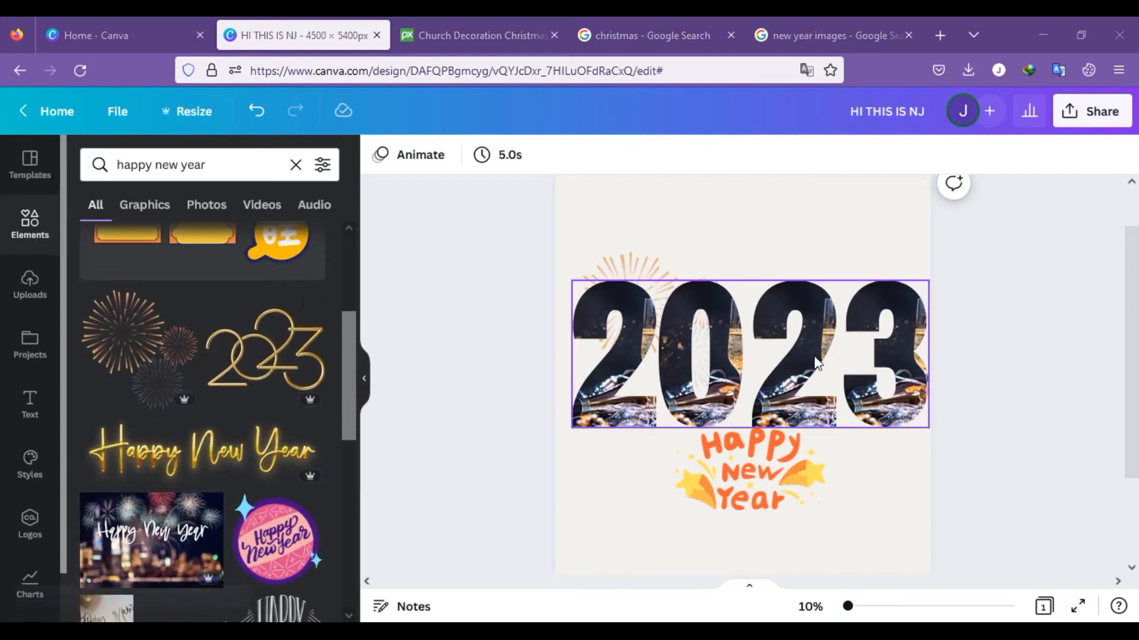
# Step: Delete the four photo-filled 2023 digits and the off-white background from the page
pyautogui.click(813, 362)
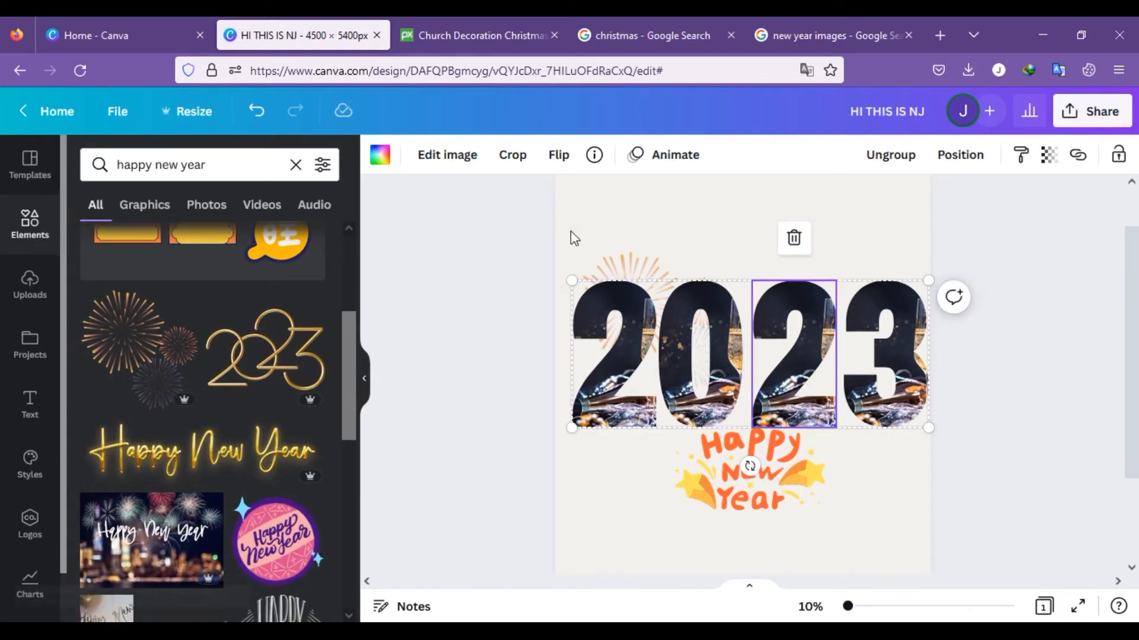
pyautogui.moveTo(491, 216); pyautogui.dragTo(1068, 531)
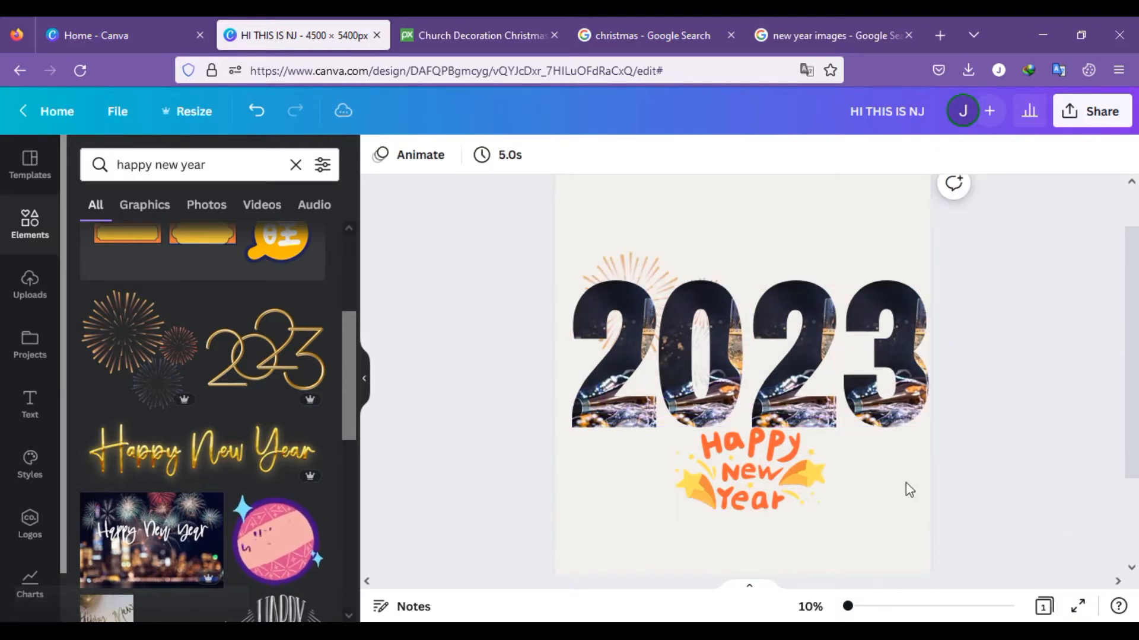
pyautogui.moveTo(493, 227); pyautogui.dragTo(1041, 543)
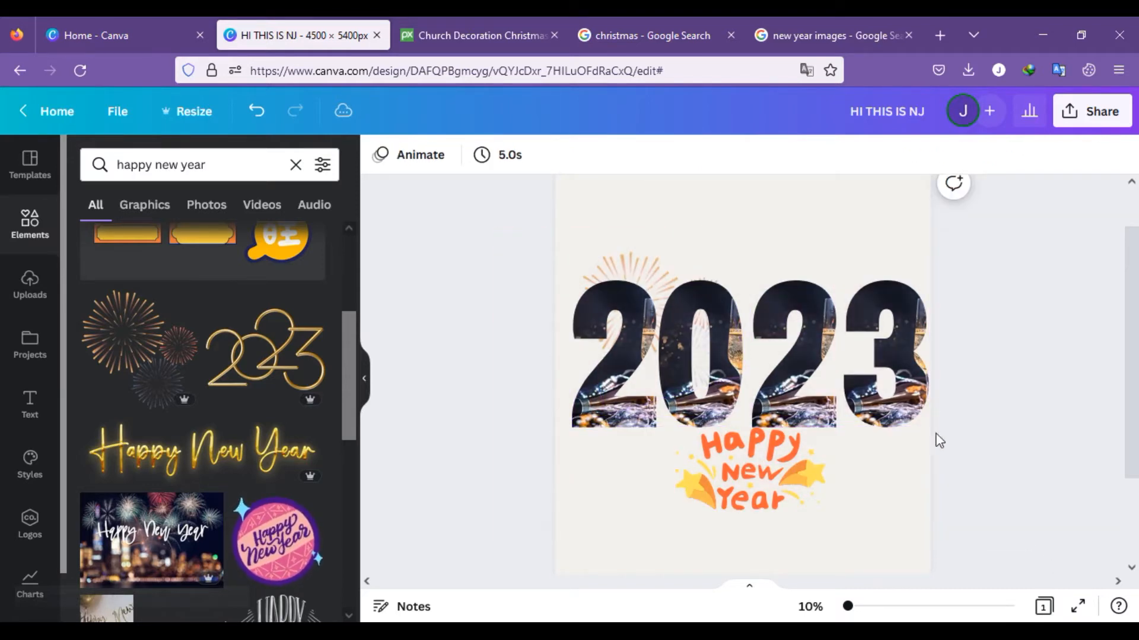
pyautogui.click(926, 389)
pyautogui.press('Delete')
pyautogui.click(788, 334)
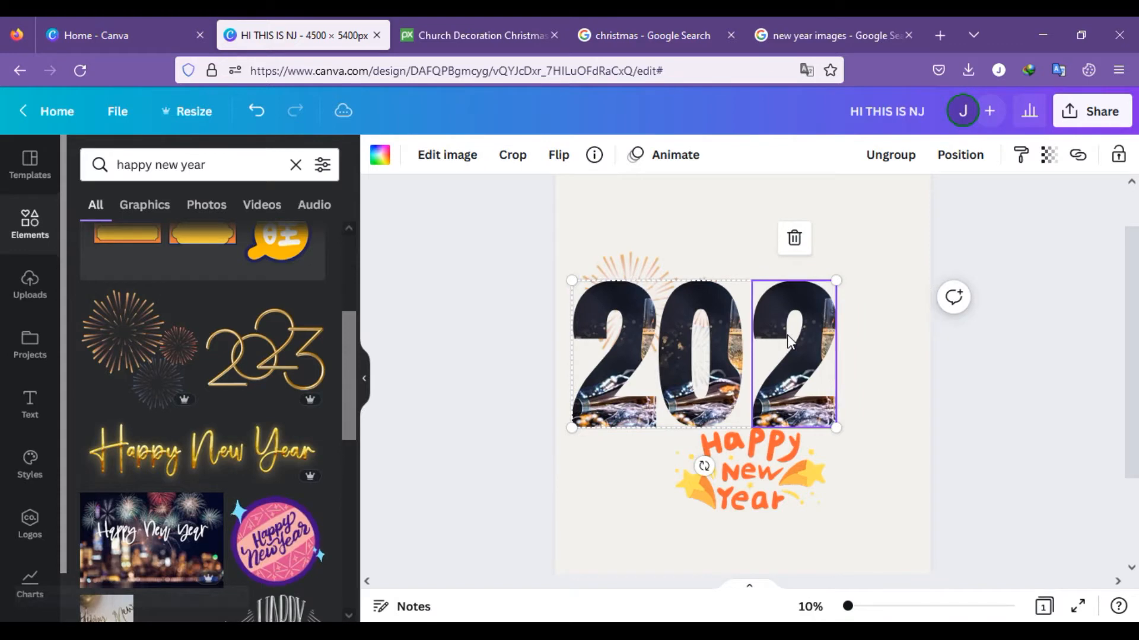
pyautogui.press('Delete')
pyautogui.click(717, 324)
pyautogui.press('Delete')
pyautogui.click(616, 292)
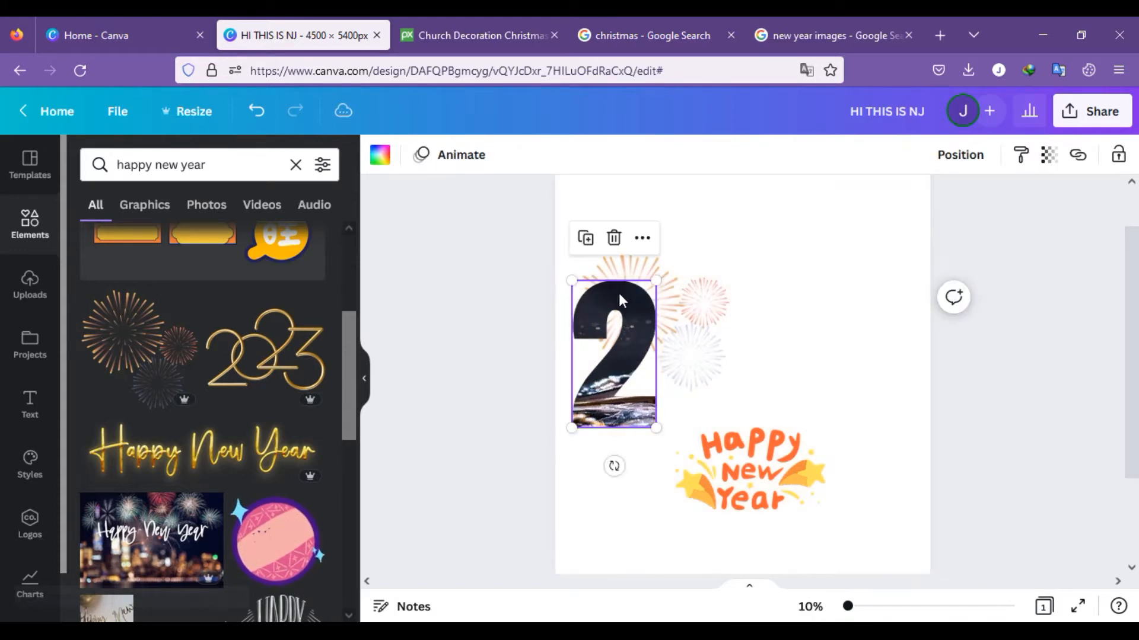
pyautogui.press('Delete')
# Step: Delete the fireworks graphic and the orange Happy New Year graphic to leave the page blank
pyautogui.press('Delete')
pyautogui.click(641, 304)
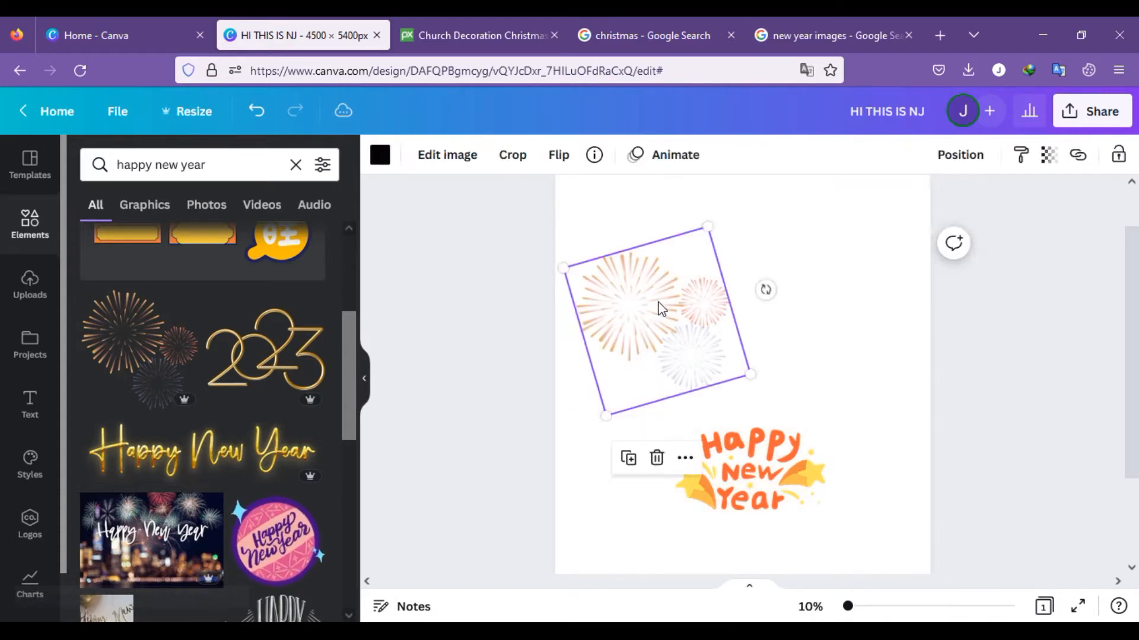
pyautogui.press('Delete')
pyautogui.click(749, 449)
pyautogui.press('Delete')
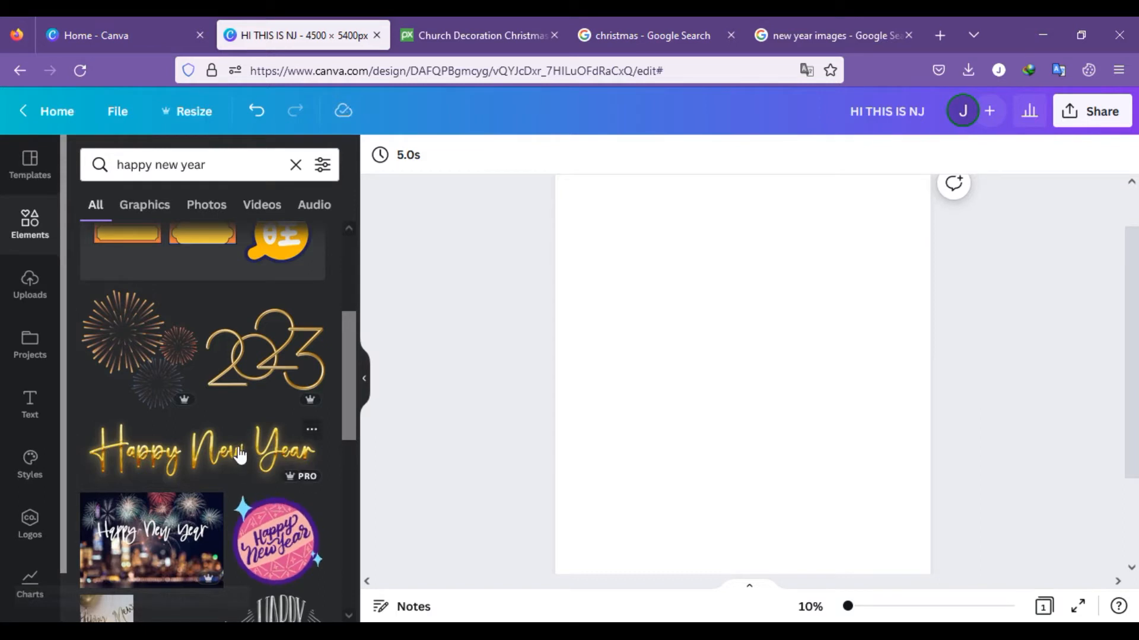
# Step: Place the gold handwritten Happy New Year graphic in the middle of the blank page and scale it down slightly
pyautogui.click(241, 456)
pyautogui.moveTo(893, 434); pyautogui.dragTo(864, 406)
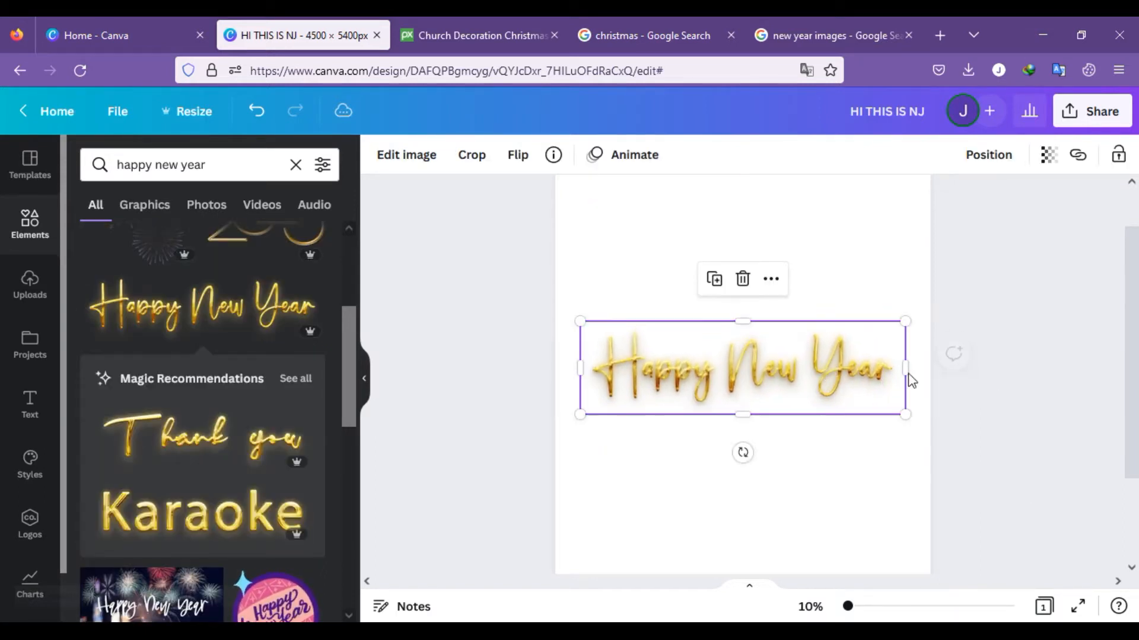
# Step: Replace the gold handwritten lettering with the HAPPY NEW YEAR gold balloon photo and run Background Remover on it
pyautogui.scroll(-10, 195, 468)
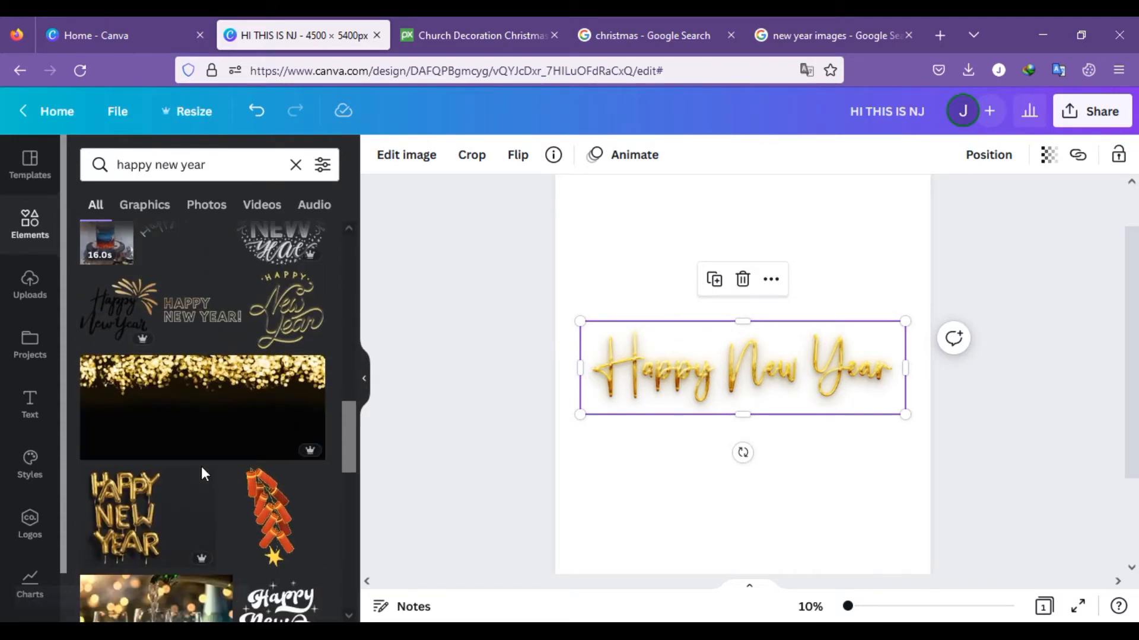
pyautogui.scroll(-3, 250, 501)
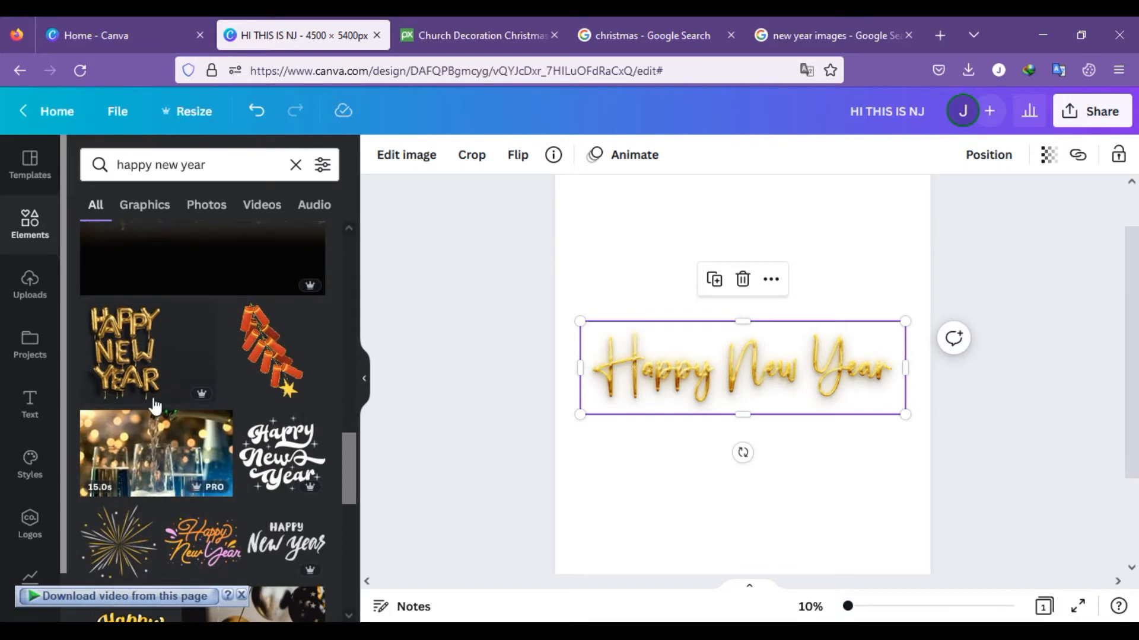
pyautogui.click(215, 347)
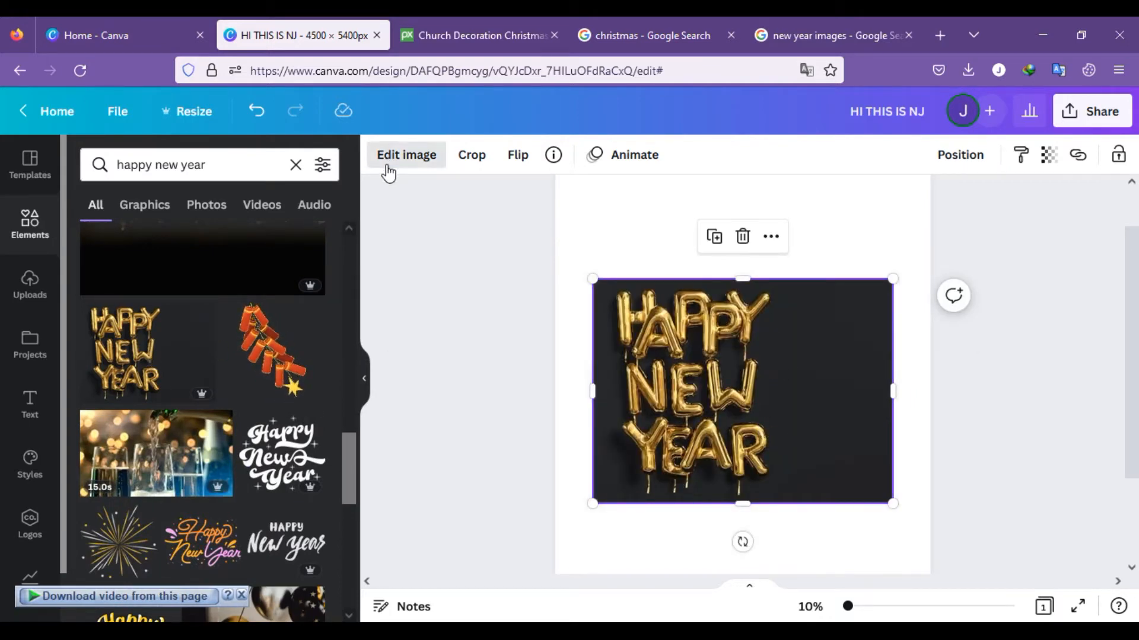
pyautogui.click(403, 155)
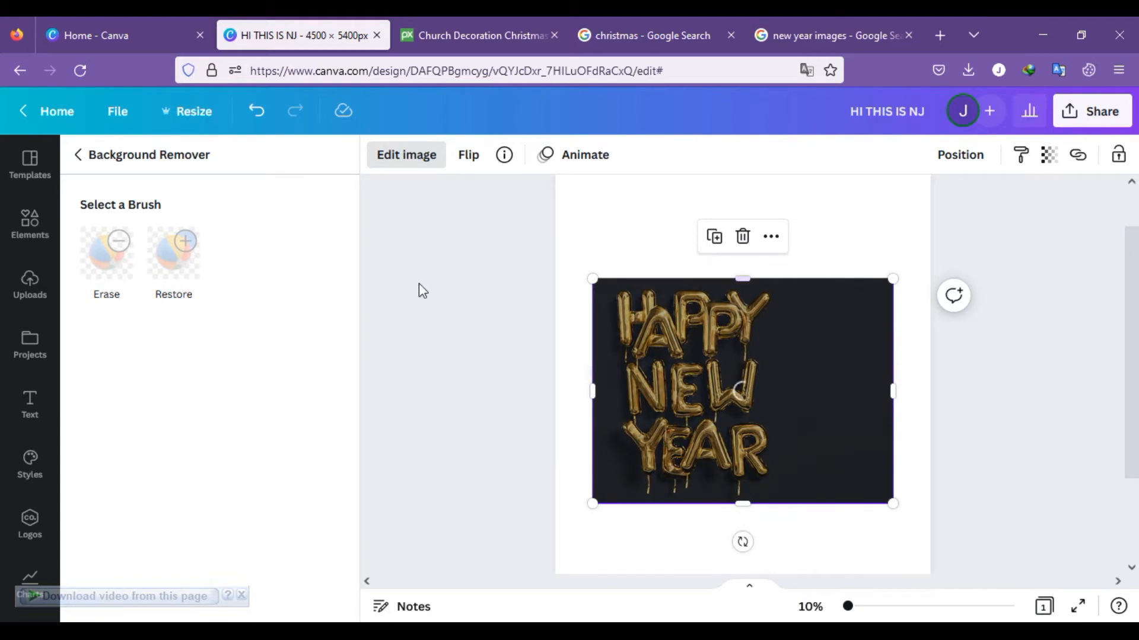
# Step: Create a new blank custom-size design of 4500 × 5400 px and switch to it
pyautogui.click(121, 38)
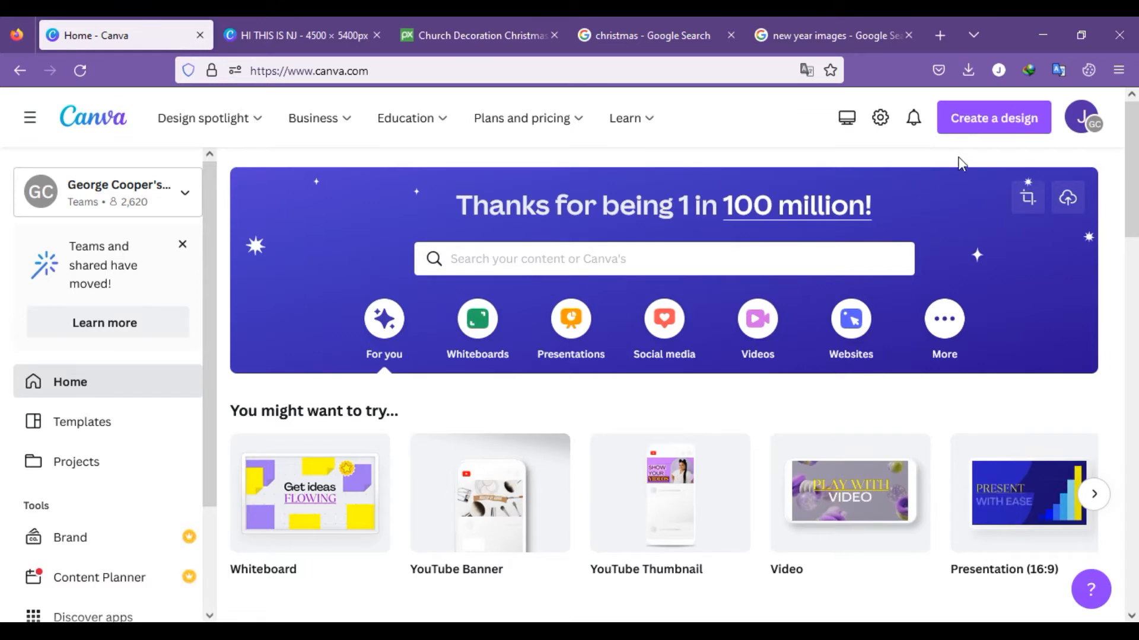
pyautogui.click(994, 122)
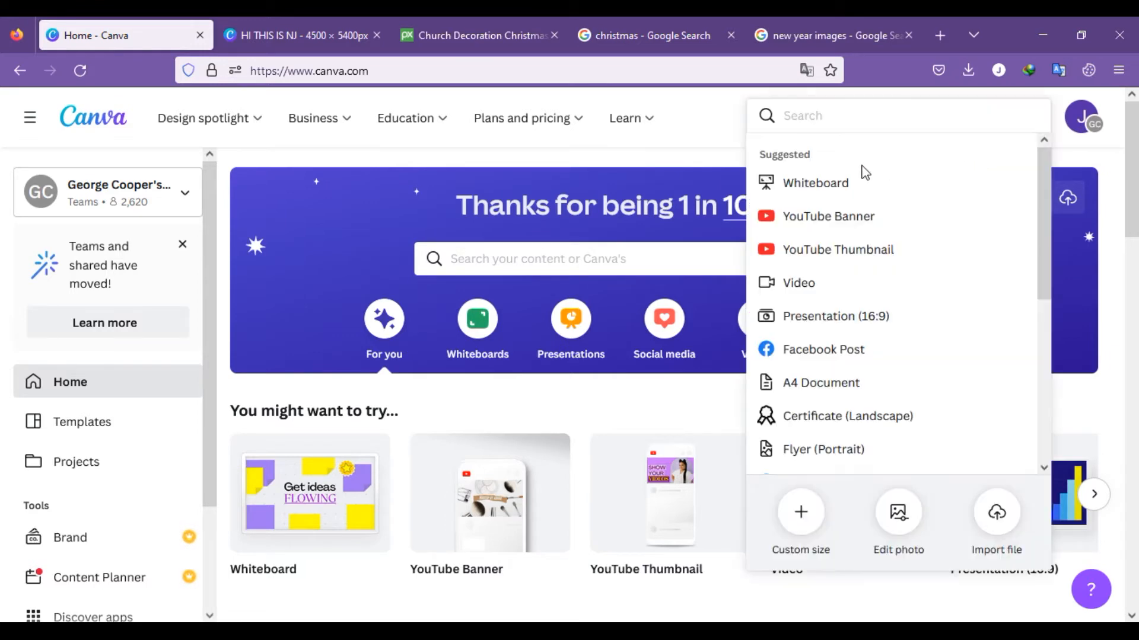
pyautogui.click(813, 526)
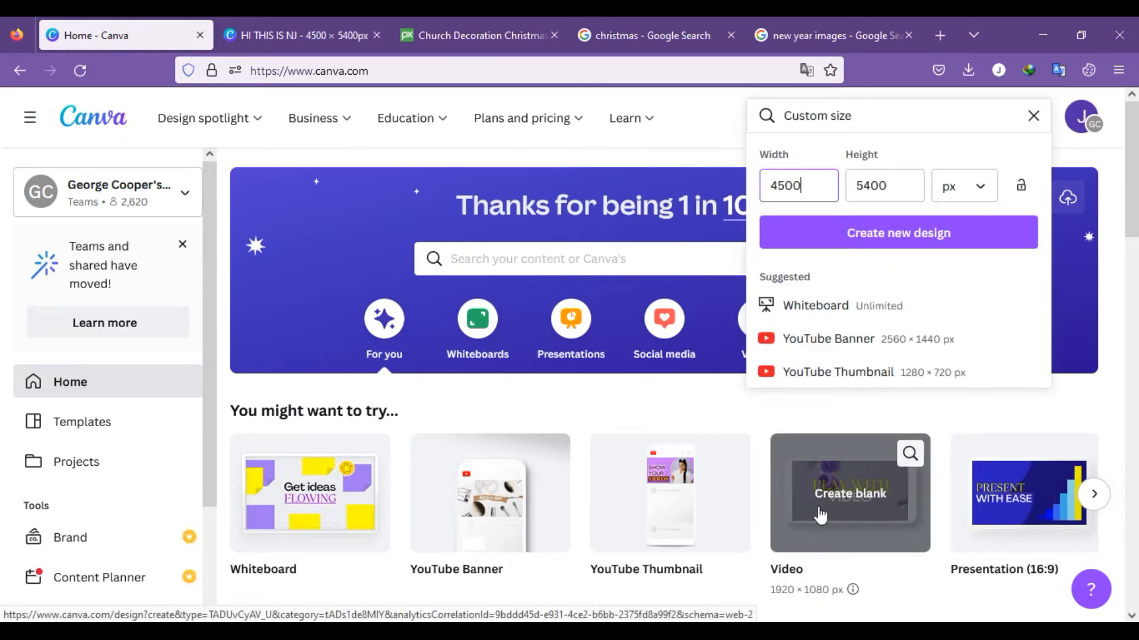
pyautogui.click(852, 236)
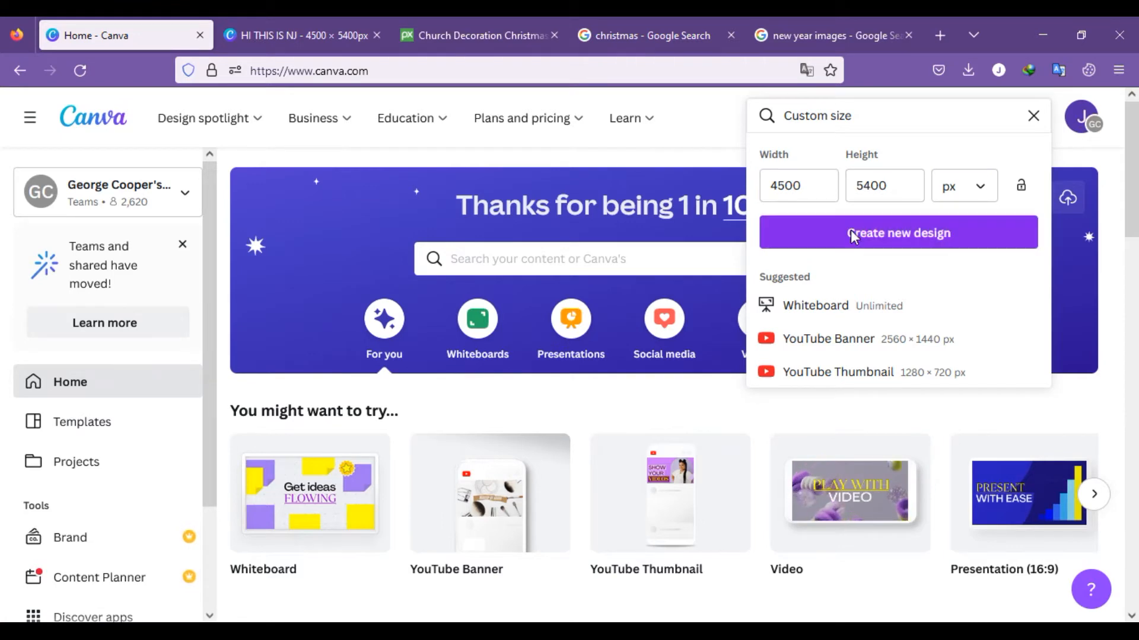
pyautogui.click(429, 34)
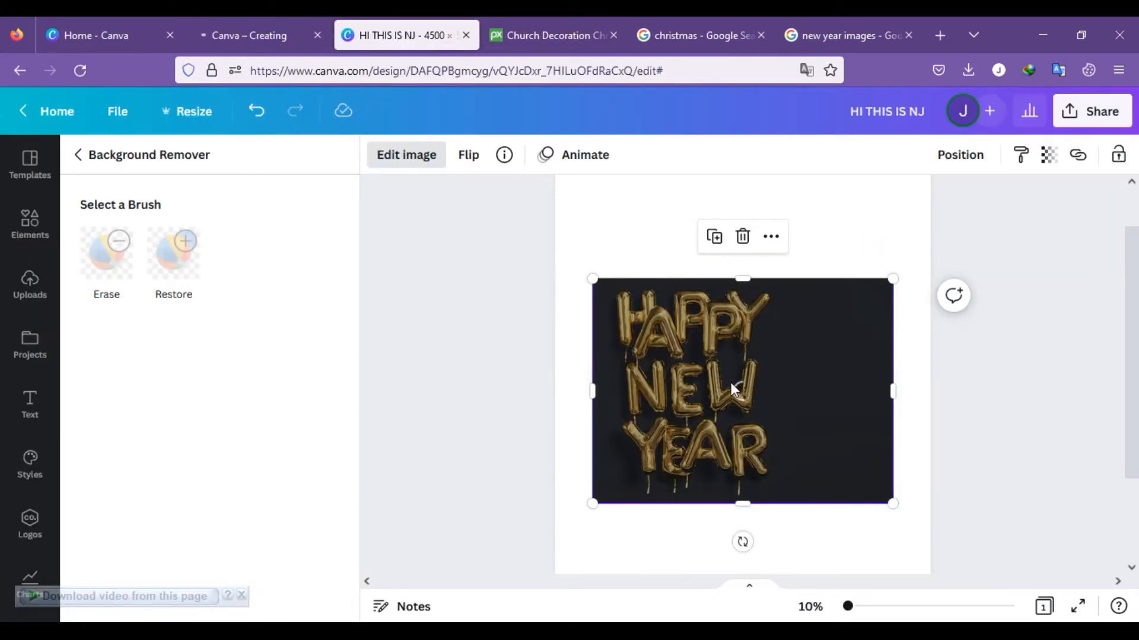
pyautogui.click(247, 35)
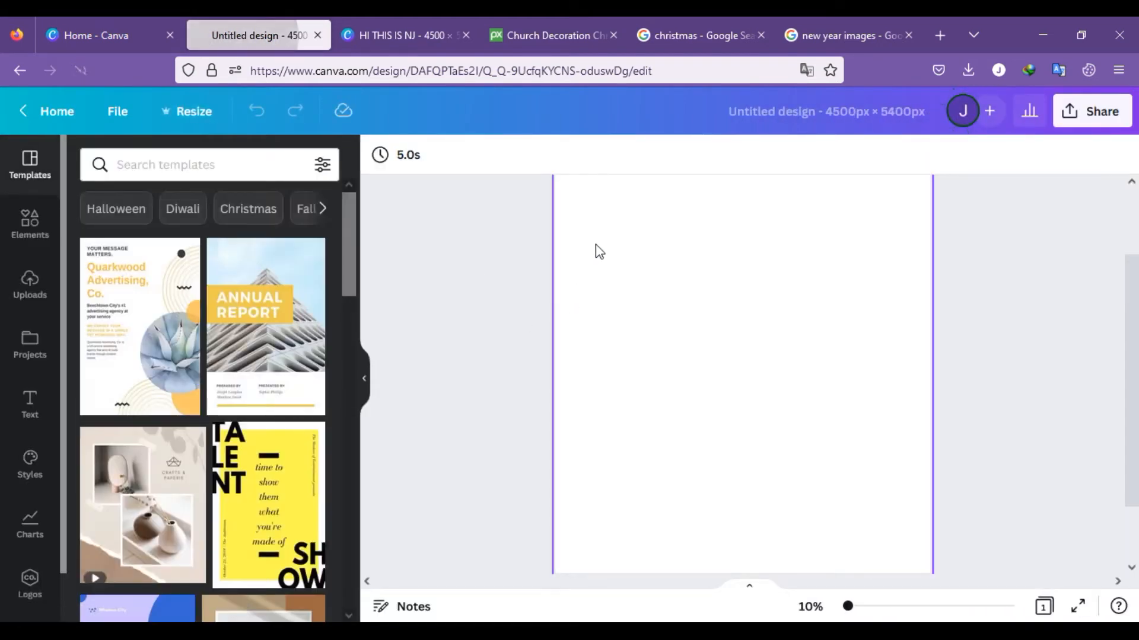
pyautogui.scroll(-2, 255, 385)
pyautogui.scroll(2, 182, 354)
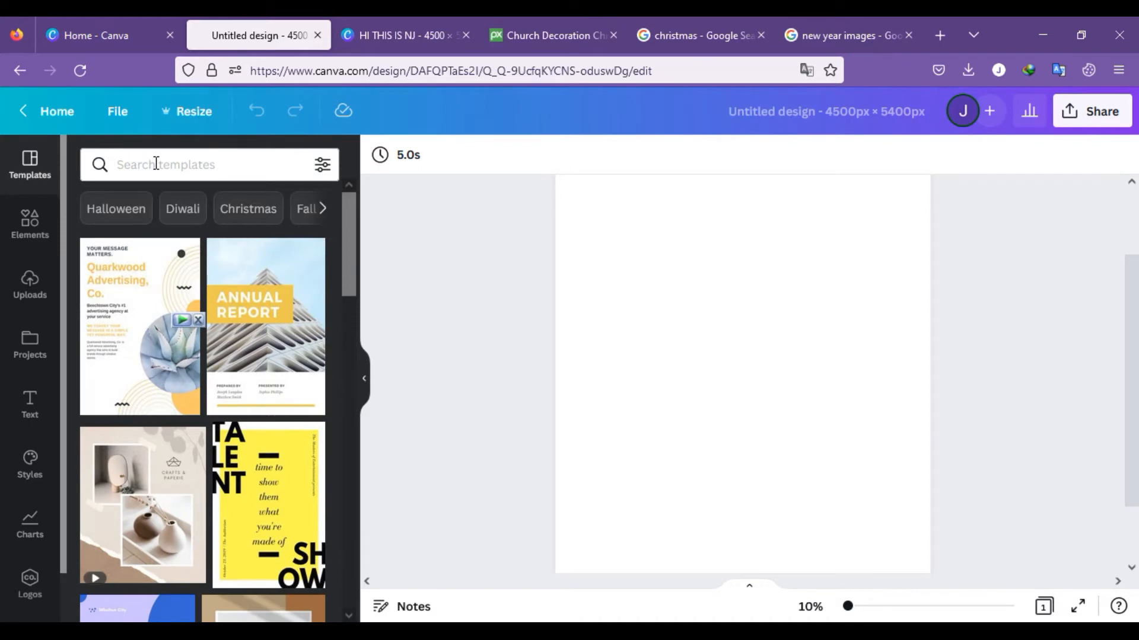
# Step: Take the keyword "christmas" from the Google search page and search the new design's elements for it
pyautogui.click(156, 163)
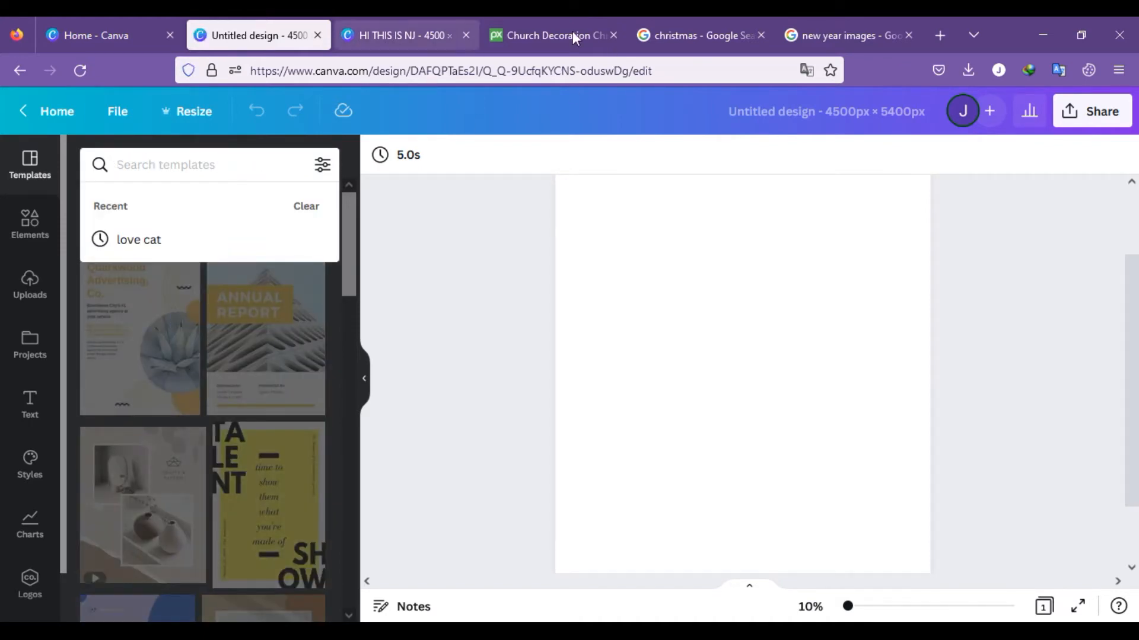
pyautogui.click(691, 37)
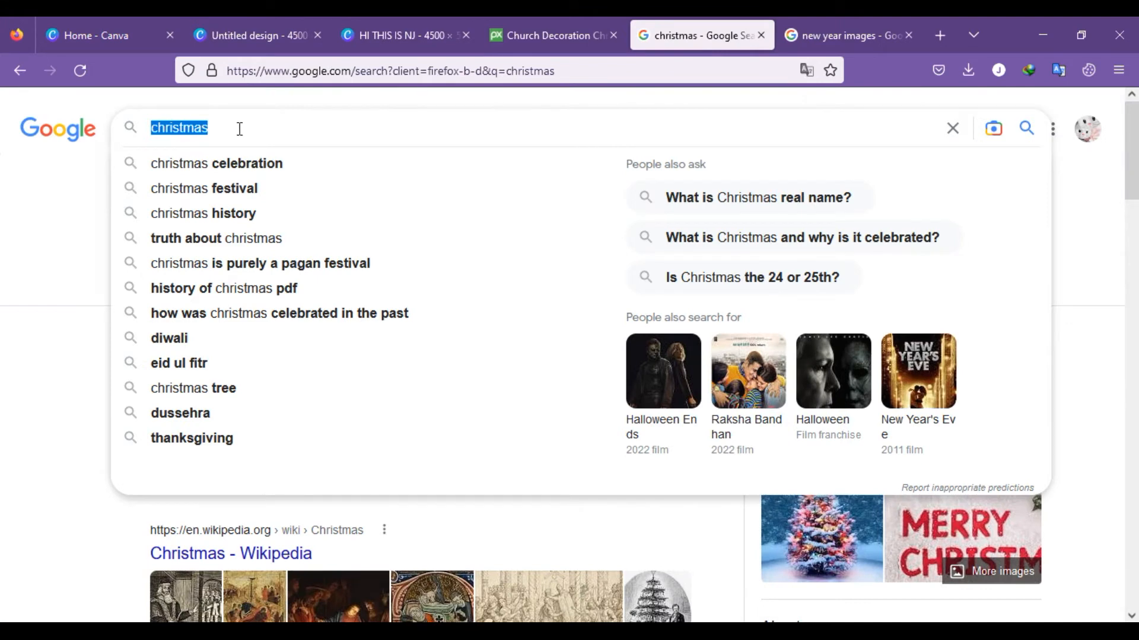
pyautogui.click(270, 35)
pyautogui.click(218, 164)
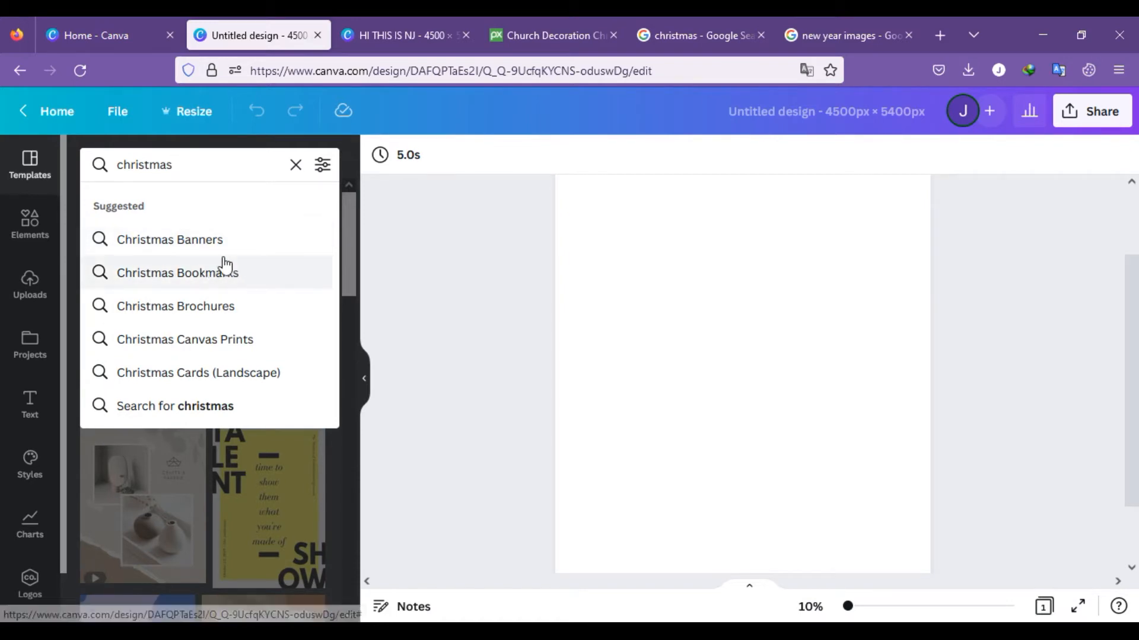
pyautogui.click(29, 223)
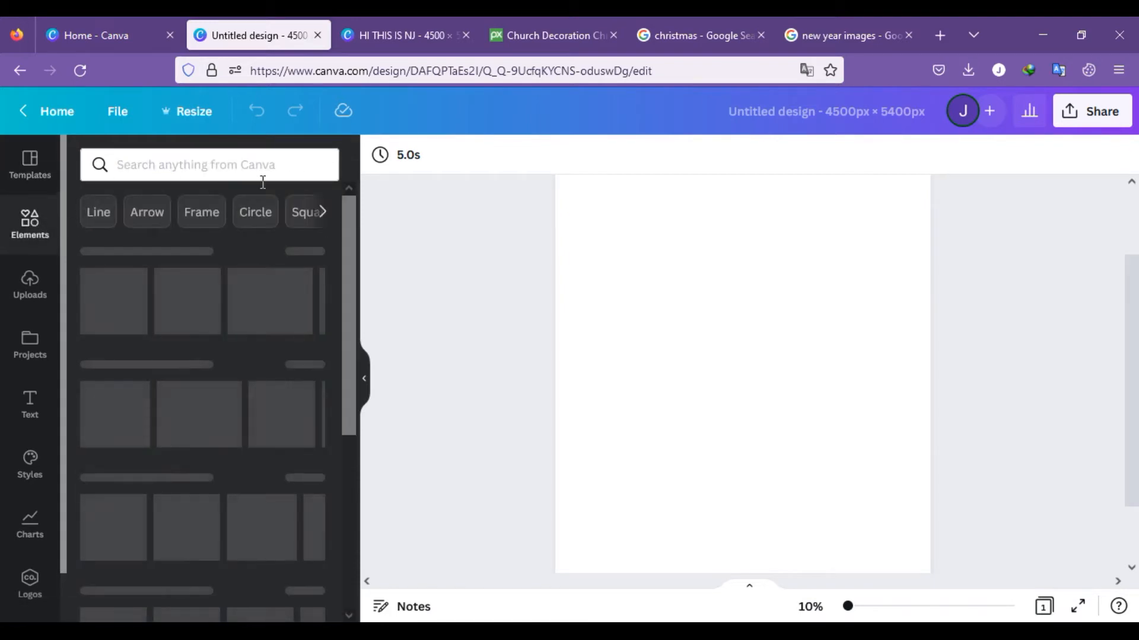
pyautogui.click(237, 178)
pyautogui.write('christmas')
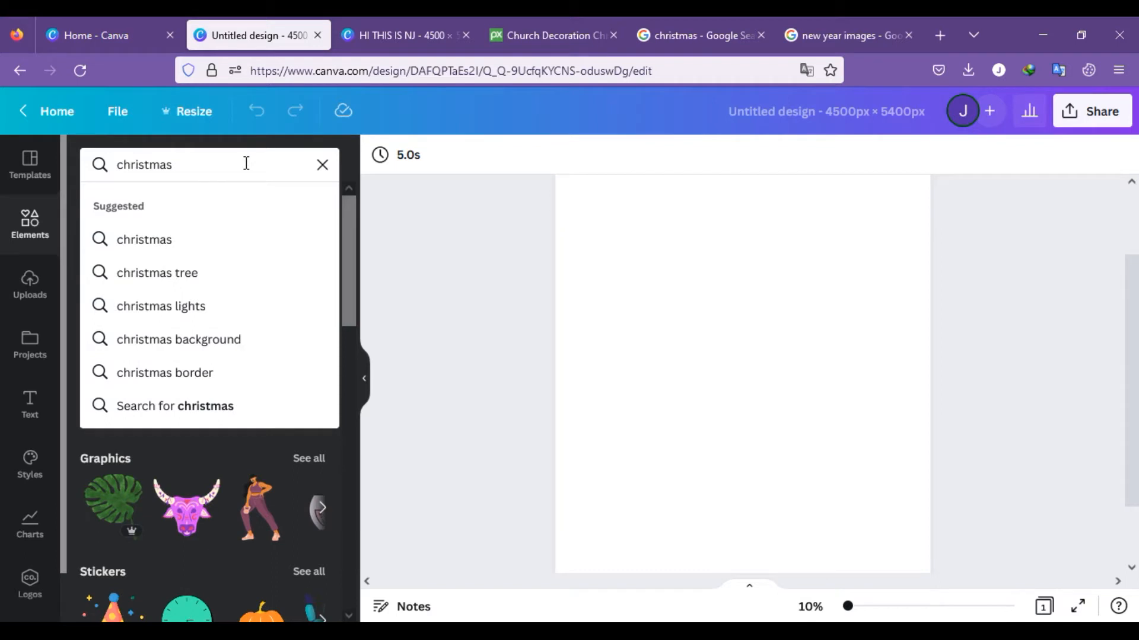
pyautogui.press('Return')
# Step: Add the dark green Christmas tree with garlands and a yellow star, placed in the right half of the page slightly above centre
pyautogui.scroll(-2, 330, 267)
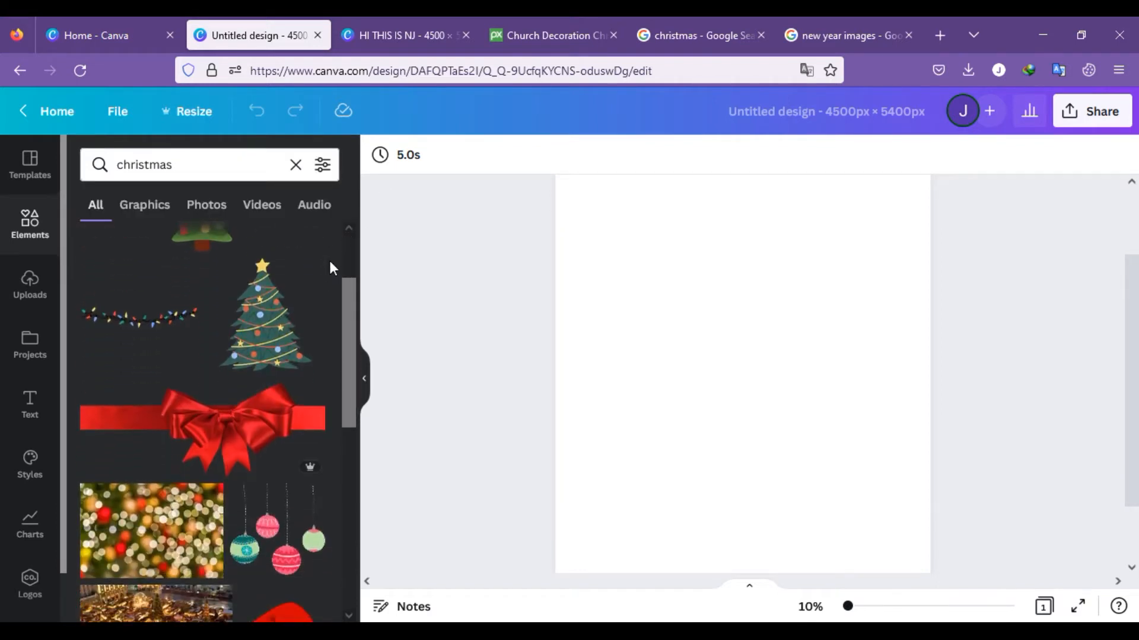
pyautogui.scroll(4, 330, 268)
pyautogui.scroll(-4, 330, 268)
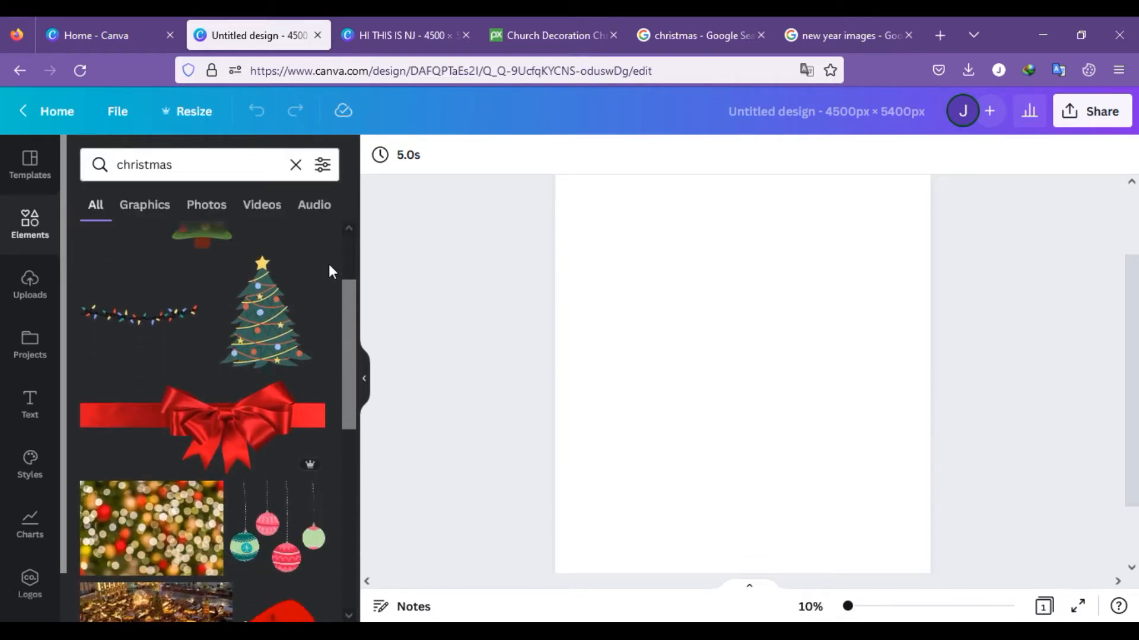
pyautogui.click(267, 328)
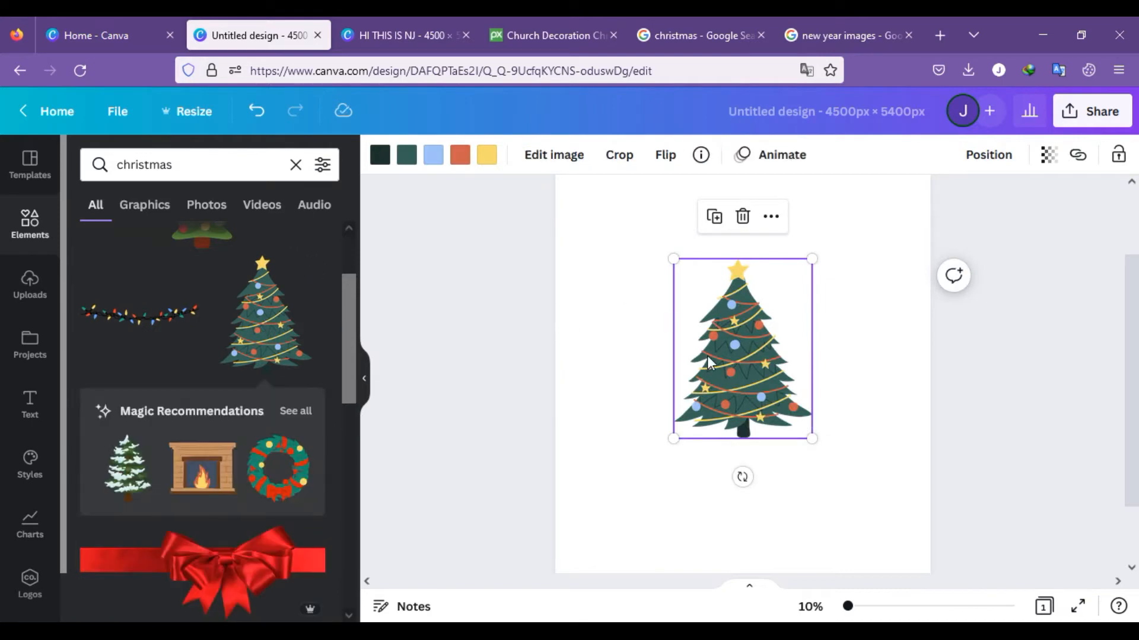
pyautogui.moveTo(756, 365); pyautogui.dragTo(857, 355)
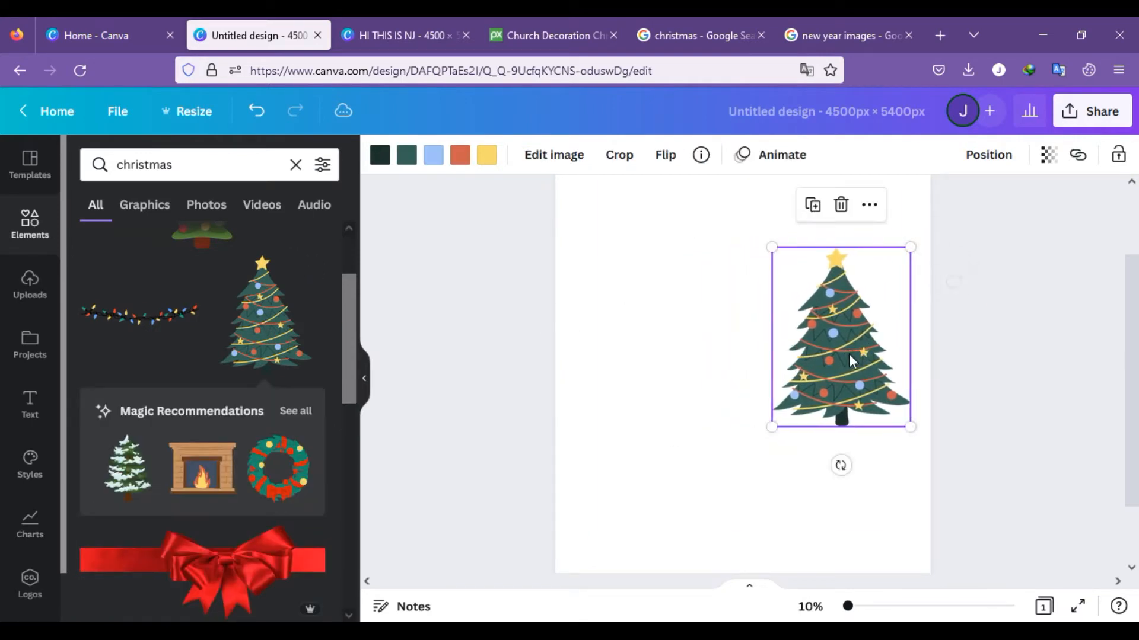
# Step: Delete the dark green tree and add the pine garland photo with red and gold baubles from the Christmas results
pyautogui.scroll(2, 215, 329)
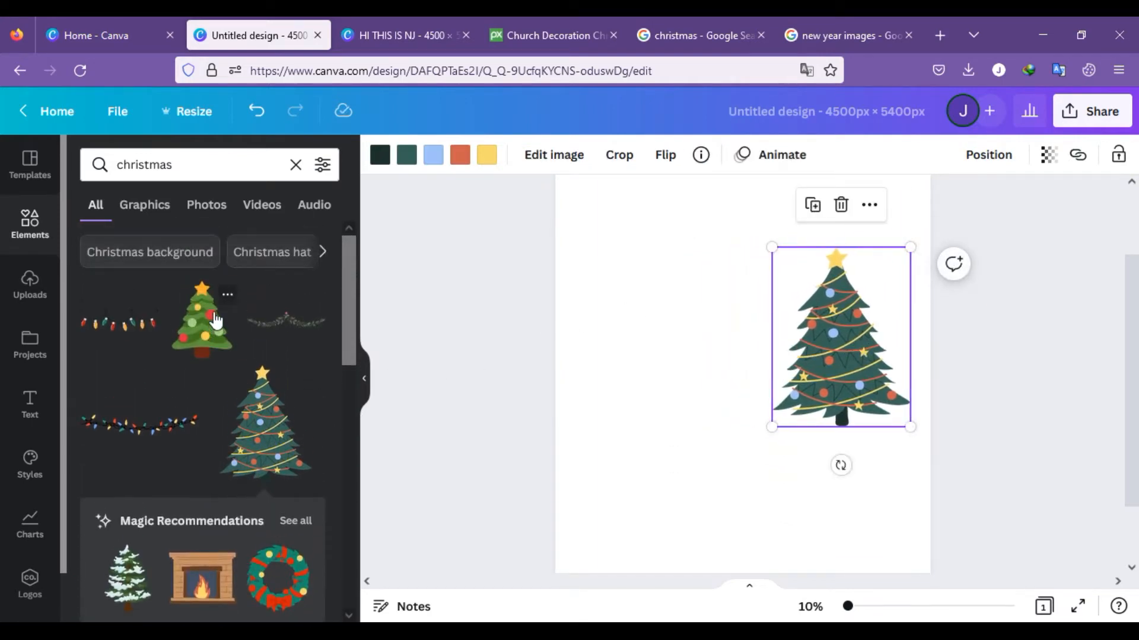
pyautogui.scroll(-6, 215, 320)
pyautogui.scroll(-2, 226, 346)
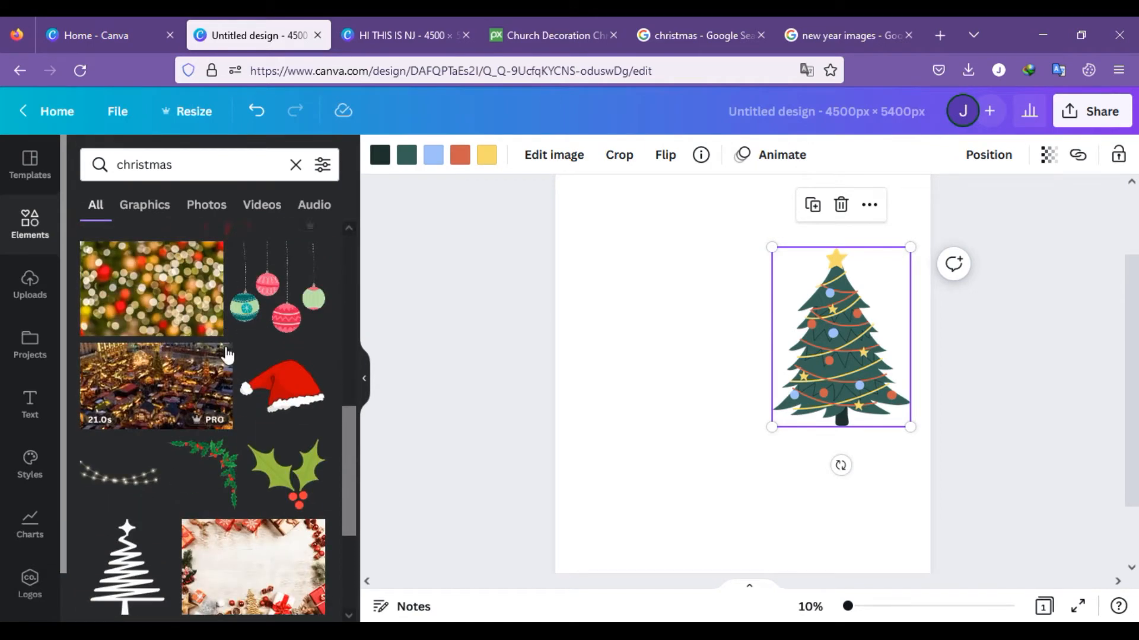
pyautogui.scroll(-2, 227, 355)
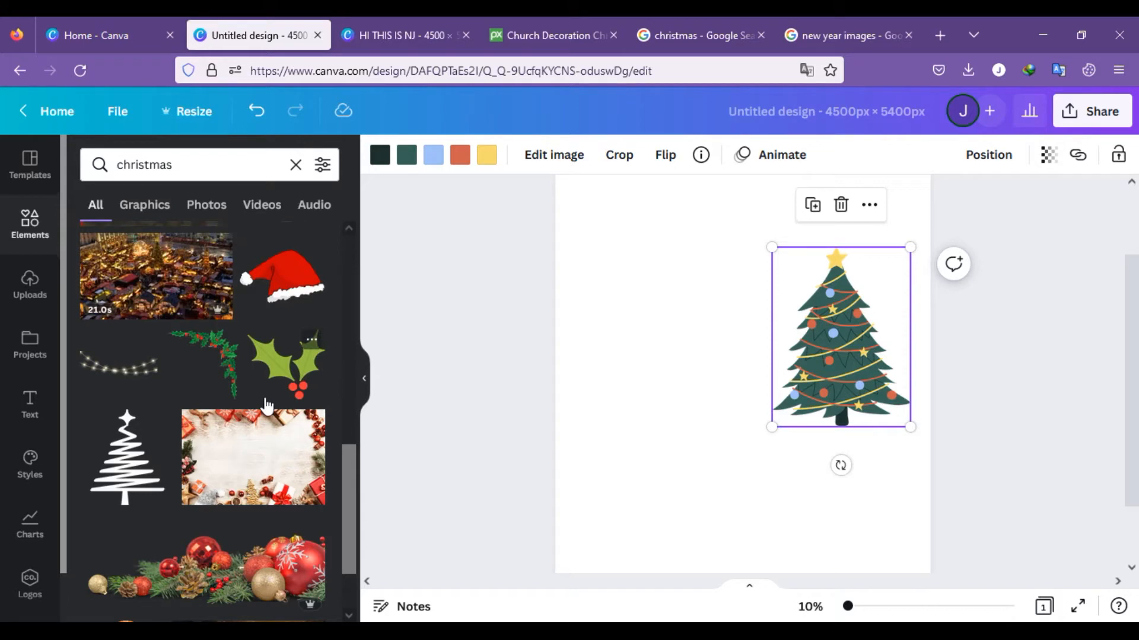
pyautogui.scroll(-4, 267, 405)
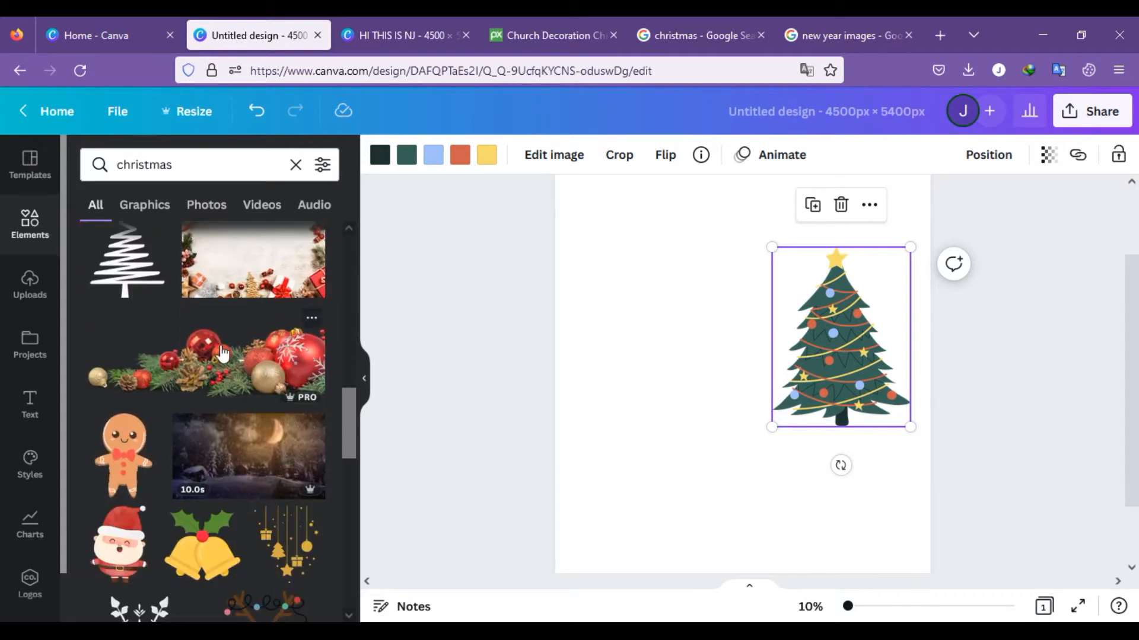
pyautogui.click(853, 201)
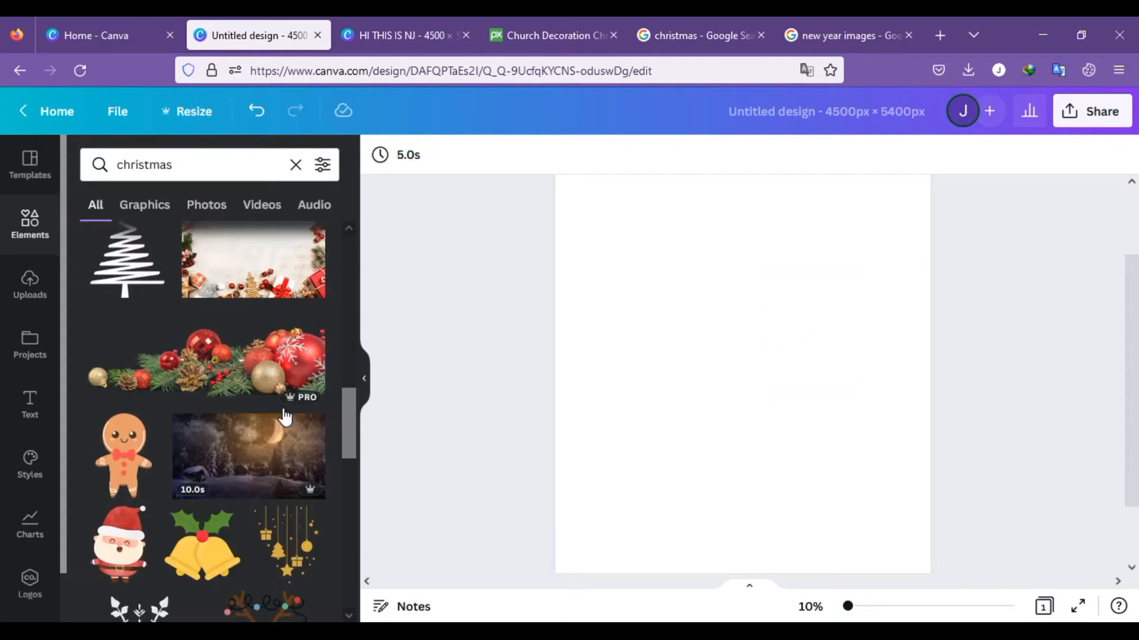
pyautogui.click(199, 386)
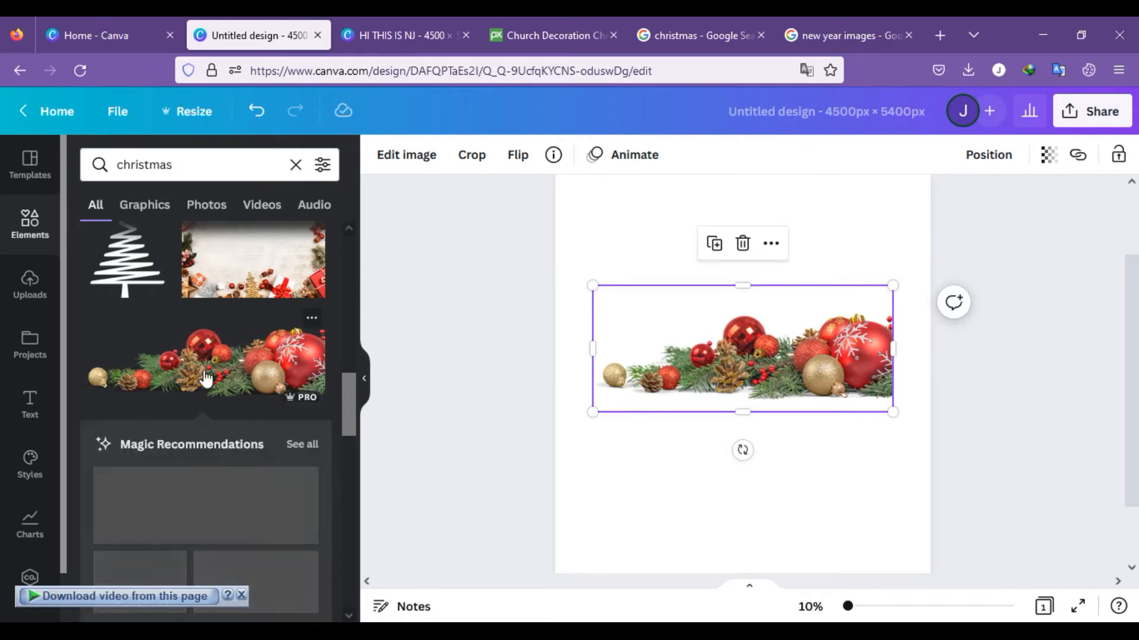
# Step: Add the dotted Christmas tree with the orange star, shrink it to garland scale and place it over the garland's left end
pyautogui.scroll(-5, 238, 389)
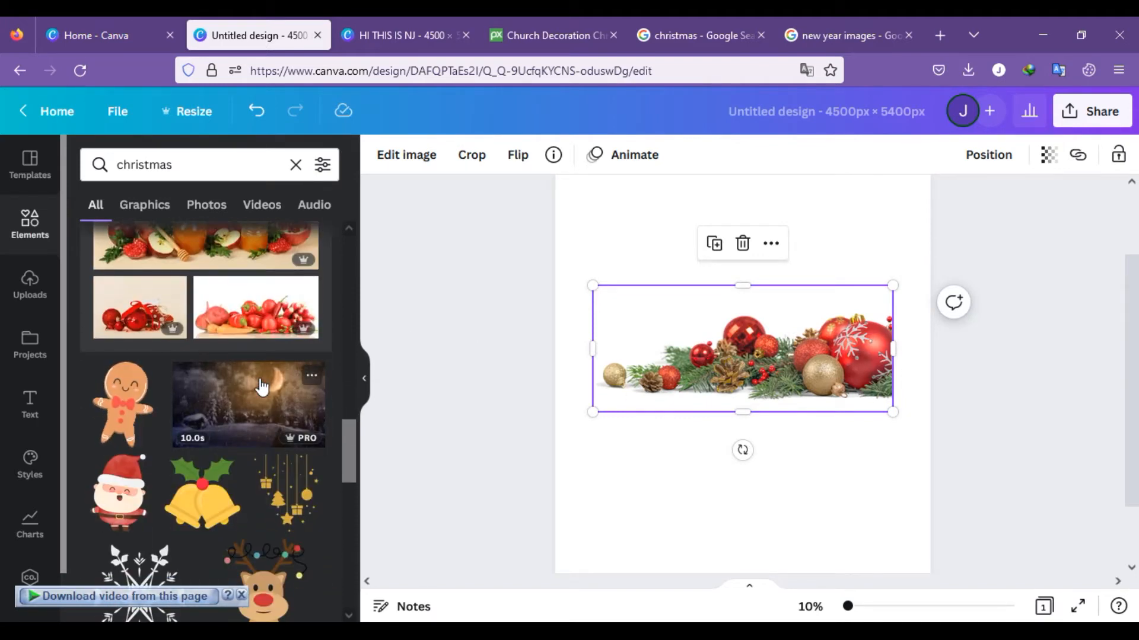
pyautogui.scroll(-6, 262, 387)
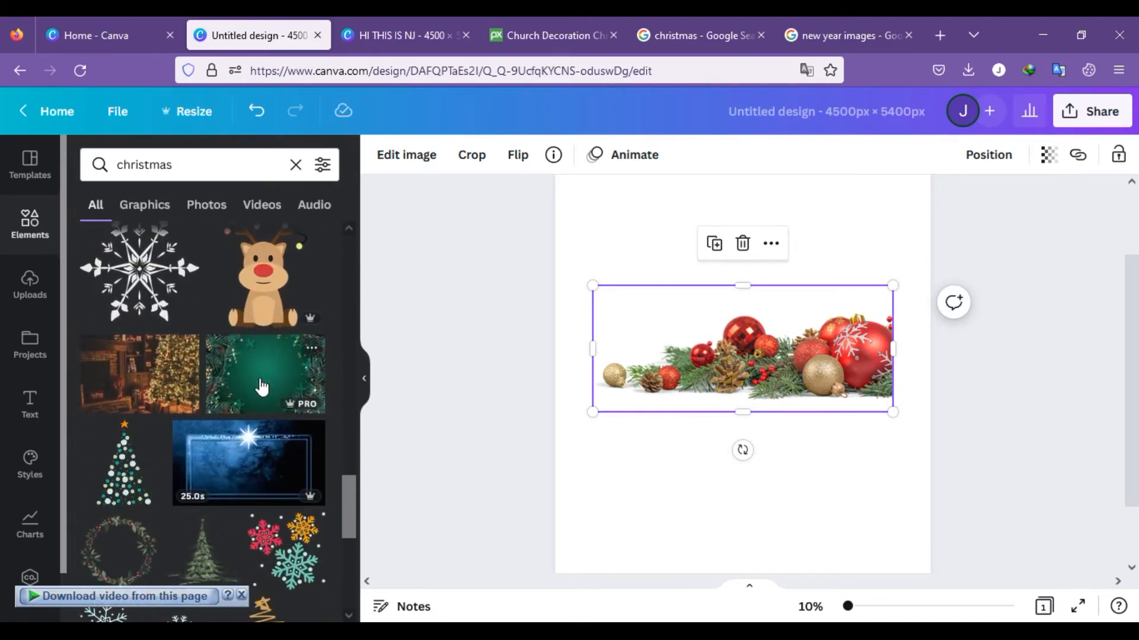
pyautogui.click(129, 461)
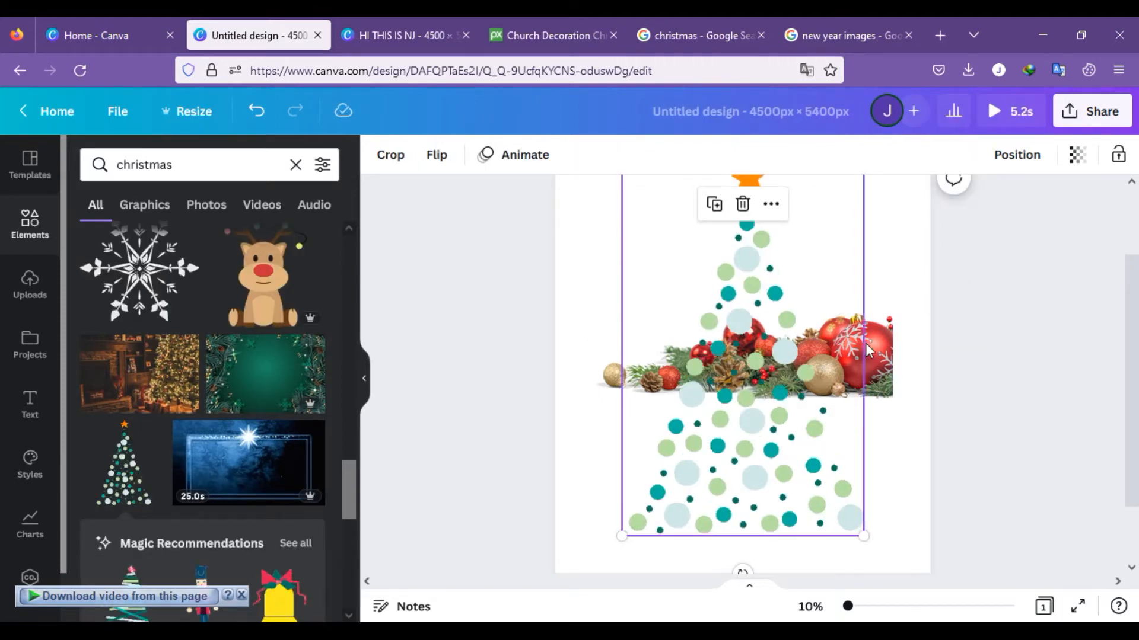
pyautogui.scroll(2, 819, 284)
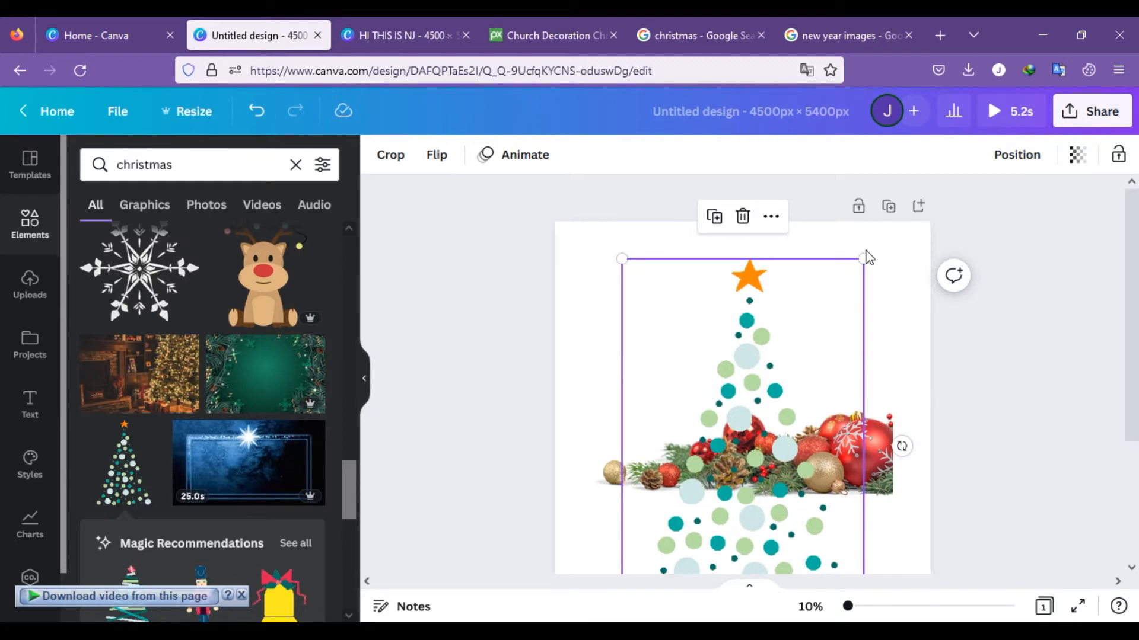
pyautogui.moveTo(862, 257); pyautogui.dragTo(770, 399)
pyautogui.moveTo(721, 531); pyautogui.dragTo(671, 414)
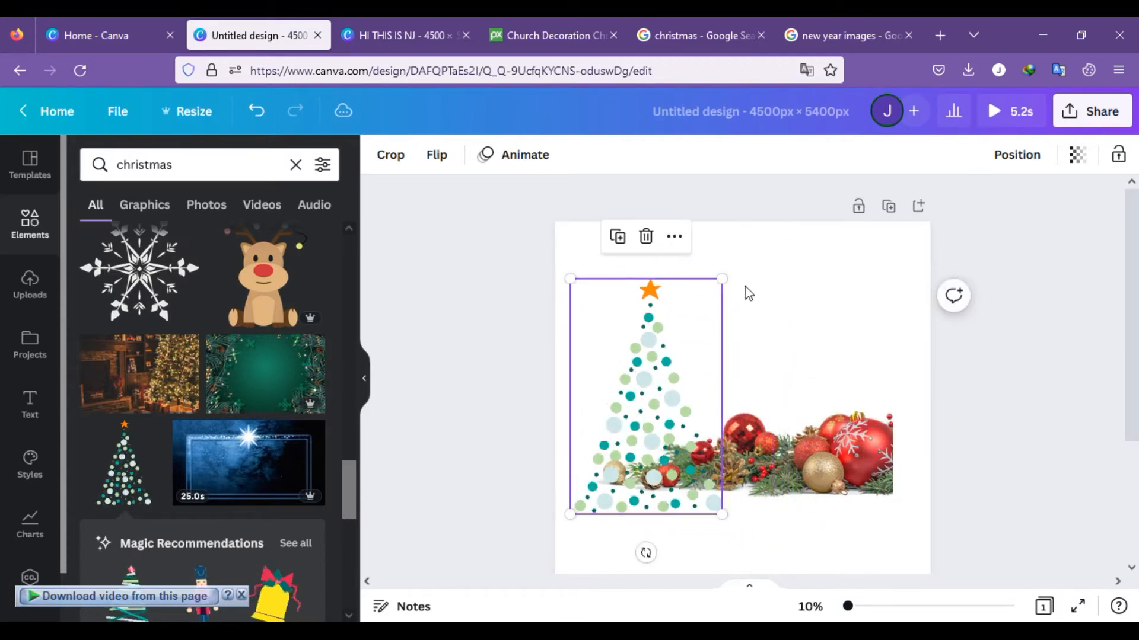
pyautogui.moveTo(721, 280); pyautogui.dragTo(640, 401)
pyautogui.moveTo(622, 477); pyautogui.dragTo(641, 457)
pyautogui.click(699, 528)
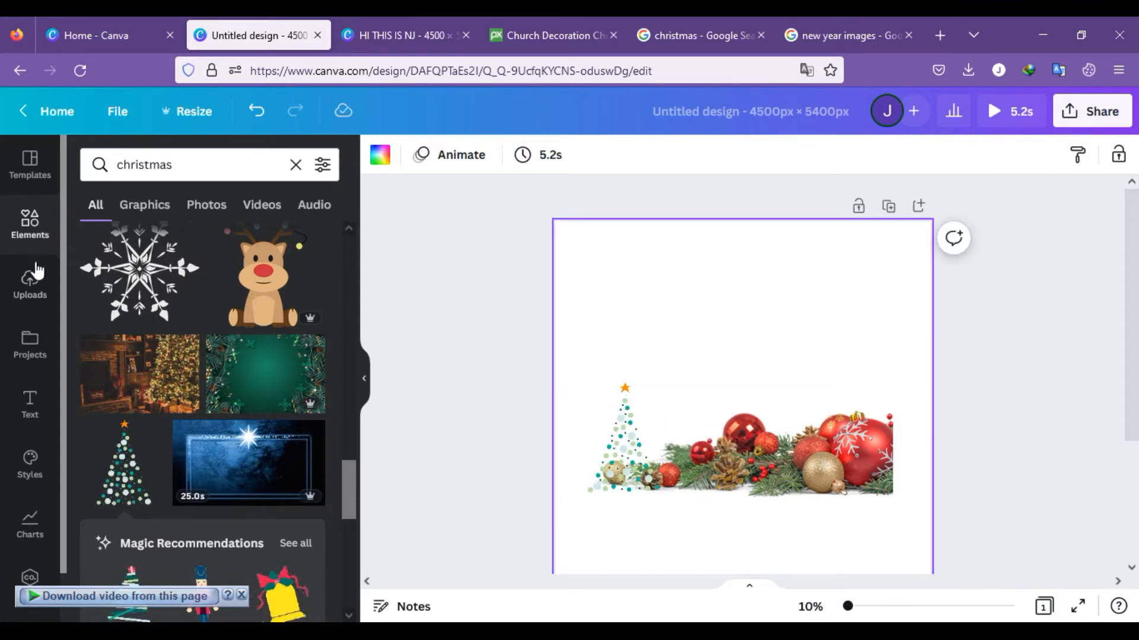
# Step: Add a square shape and stretch it into a wide rectangle covering both the dotted tree and the bauble garland
pyautogui.click(31, 224)
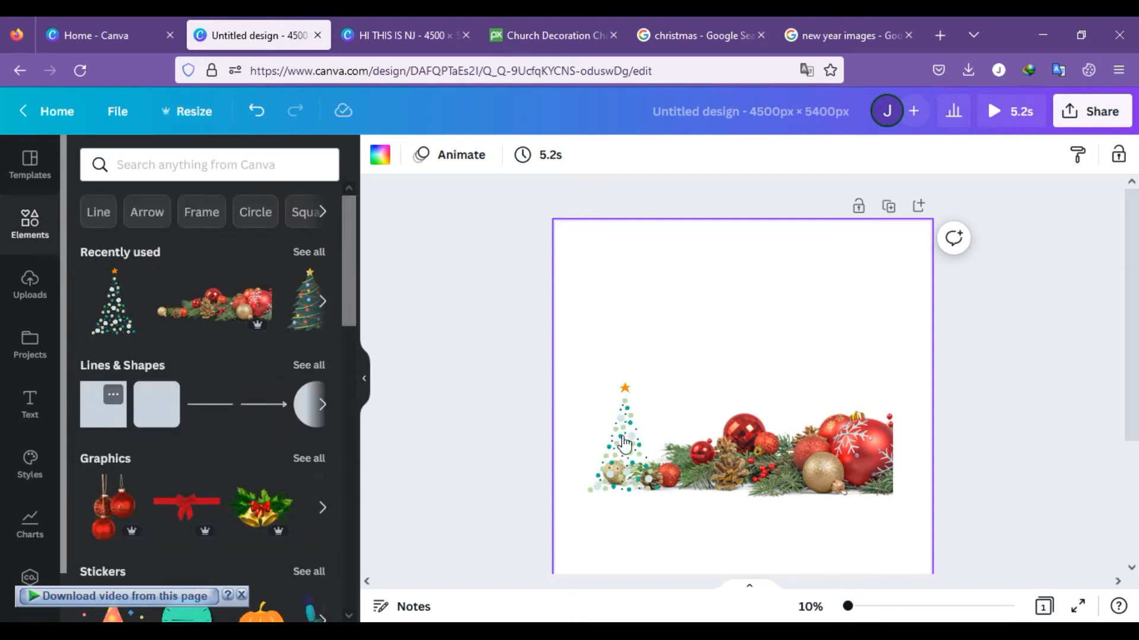
pyautogui.moveTo(690, 443); pyautogui.dragTo(581, 447)
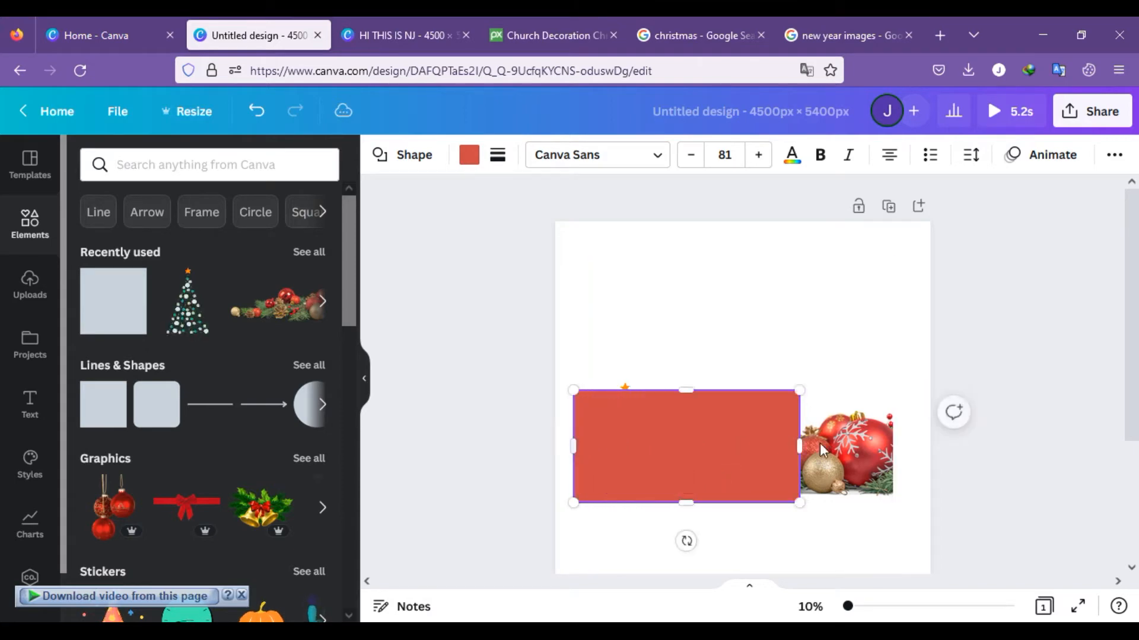
pyautogui.moveTo(799, 446); pyautogui.dragTo(919, 452)
pyautogui.moveTo(745, 388); pyautogui.dragTo(744, 383)
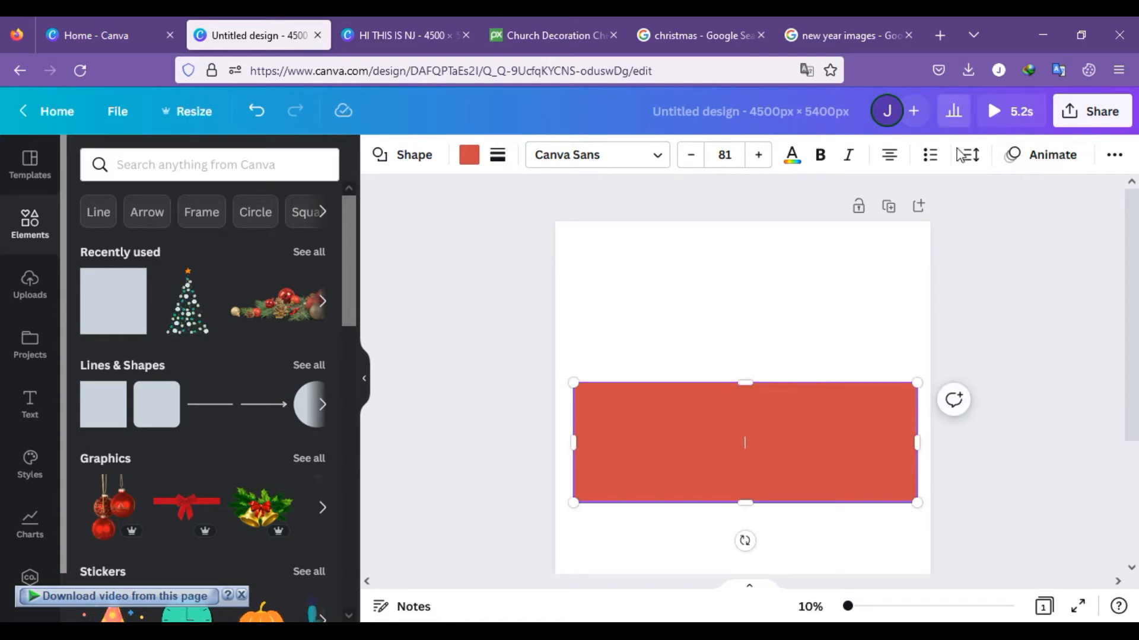
# Step: Send the rectangle behind the tree and garland, and fill it with the muted green from the photo colors
pyautogui.click(1111, 157)
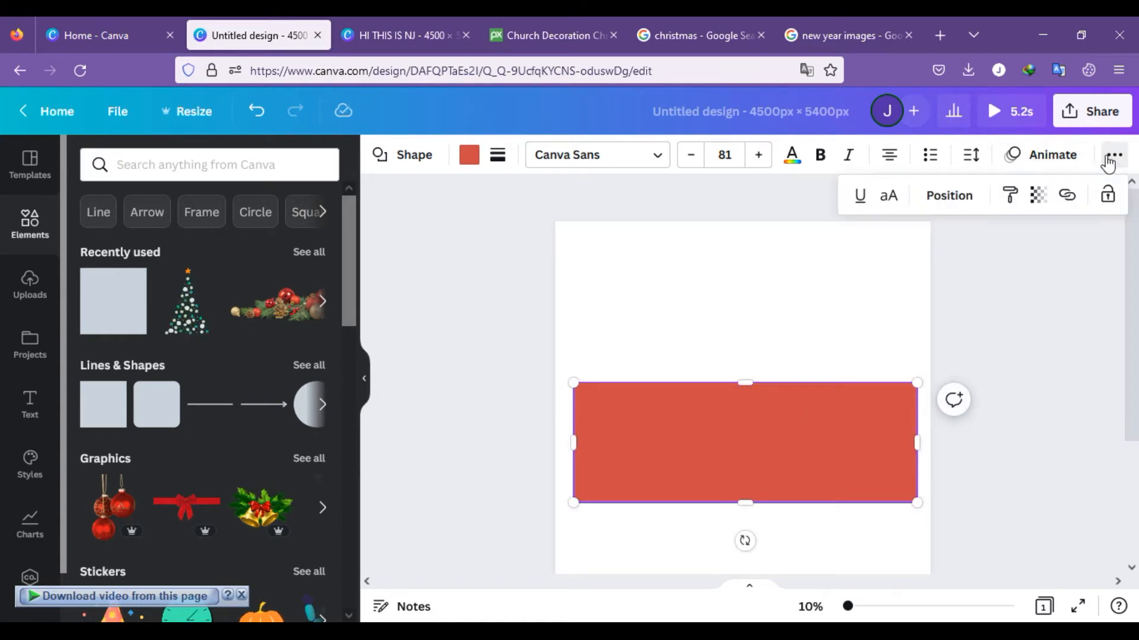
pyautogui.click(979, 198)
pyautogui.click(896, 245)
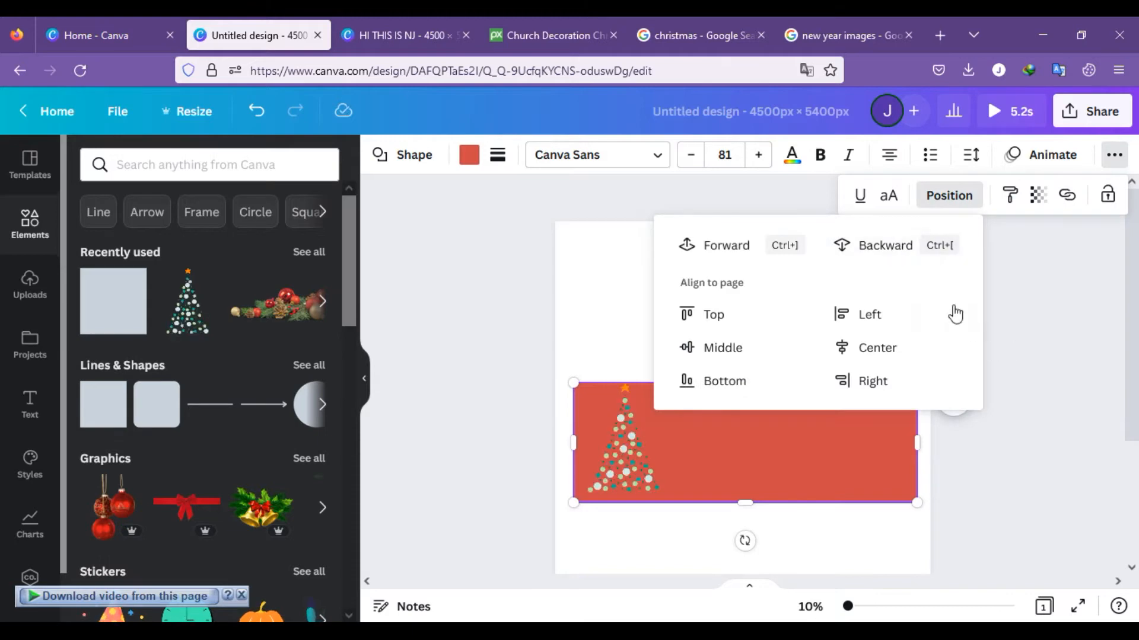
pyautogui.click(899, 245)
pyautogui.click(1084, 340)
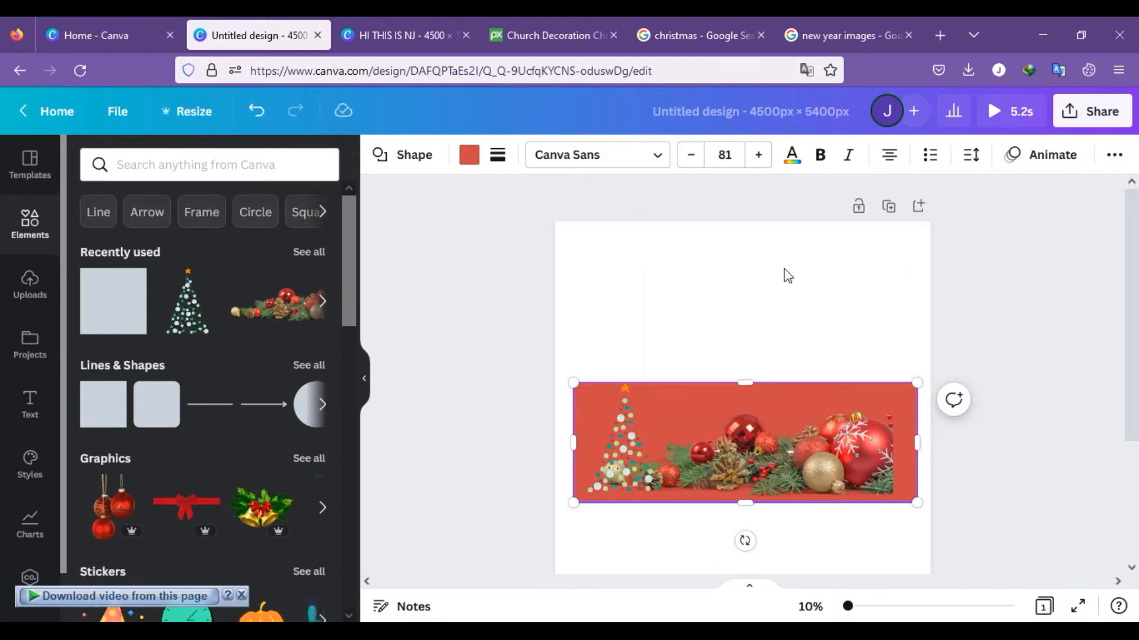
pyautogui.click(478, 155)
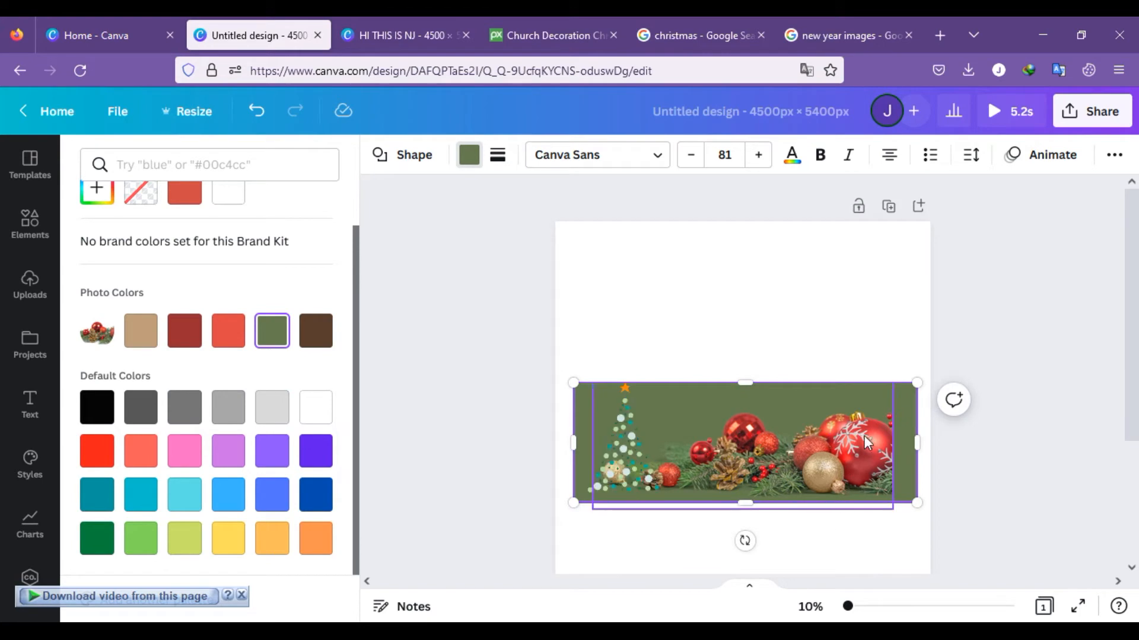
# Step: Enlarge the bauble garland to reach the rectangle's right edge and scale up the dotted tree so its star rises above the rectangle
pyautogui.click(848, 452)
pyautogui.moveTo(897, 379); pyautogui.dragTo(917, 371)
pyautogui.click(610, 456)
pyautogui.moveTo(587, 381); pyautogui.dragTo(567, 362)
pyautogui.moveTo(610, 445); pyautogui.dragTo(610, 454)
pyautogui.click(1041, 285)
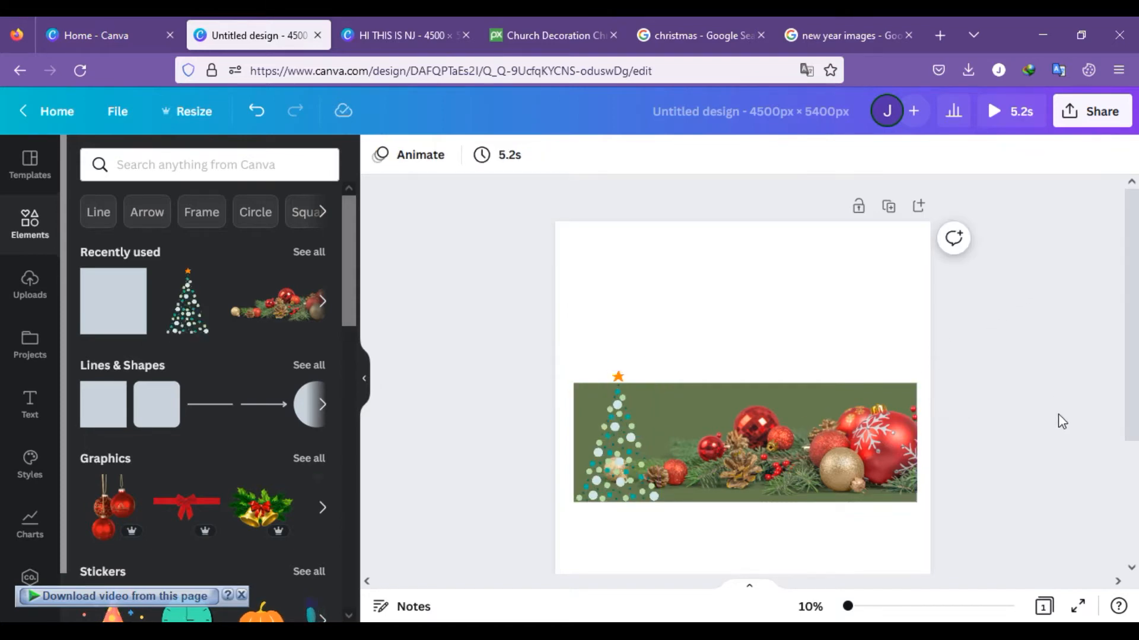
# Step: Try tilting the bauble garland clockwise and raising it slightly over the green rectangle
pyautogui.click(844, 468)
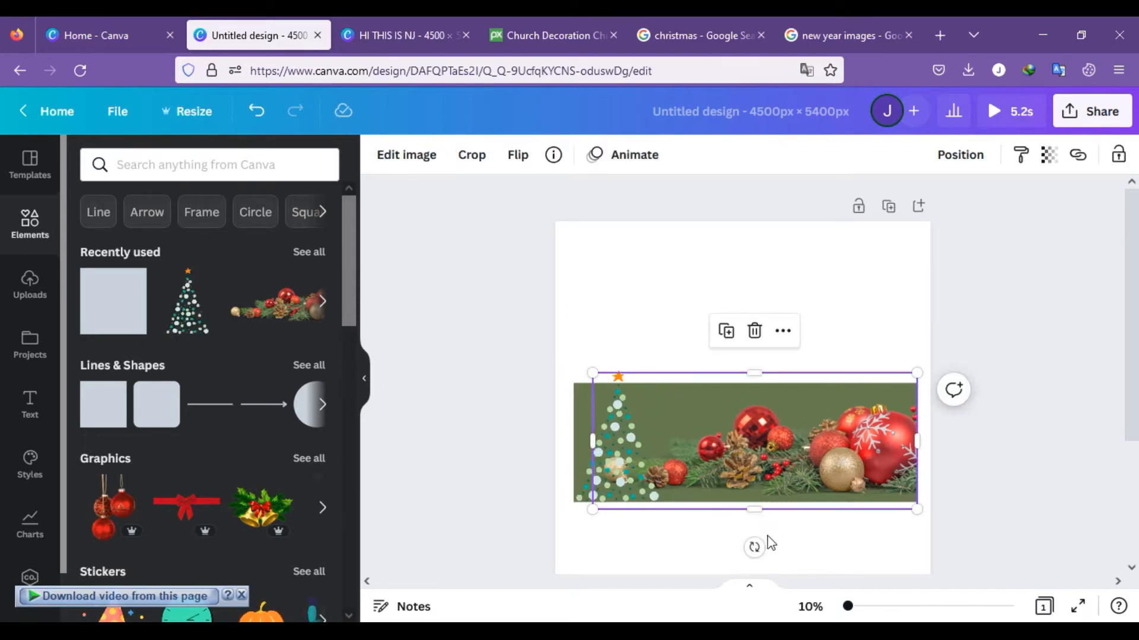
pyautogui.moveTo(754, 547); pyautogui.dragTo(724, 540)
pyautogui.moveTo(812, 467)
pyautogui.mouseDown()
pyautogui.moveTo(798, 446)
pyautogui.moveTo(811, 445)
pyautogui.mouseUp()
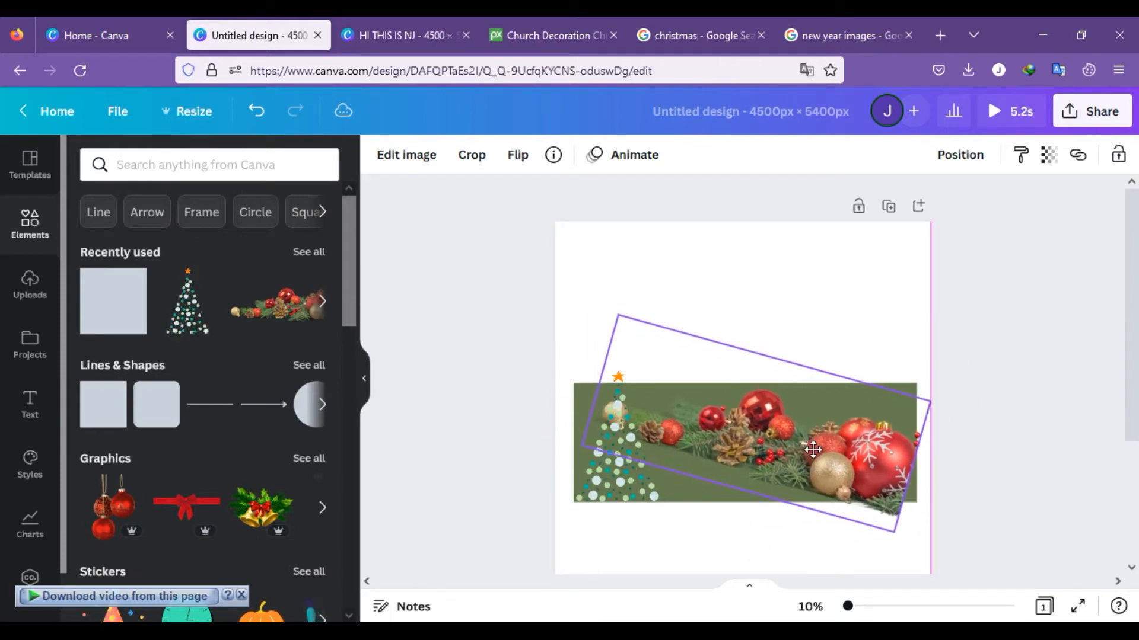
# Step: Shift the dotted tree slightly left, straighten the bauble garland to horizontal and lower it onto the bottom of the green rectangle
pyautogui.click(616, 475)
pyautogui.moveTo(615, 475); pyautogui.dragTo(583, 471)
pyautogui.click(813, 508)
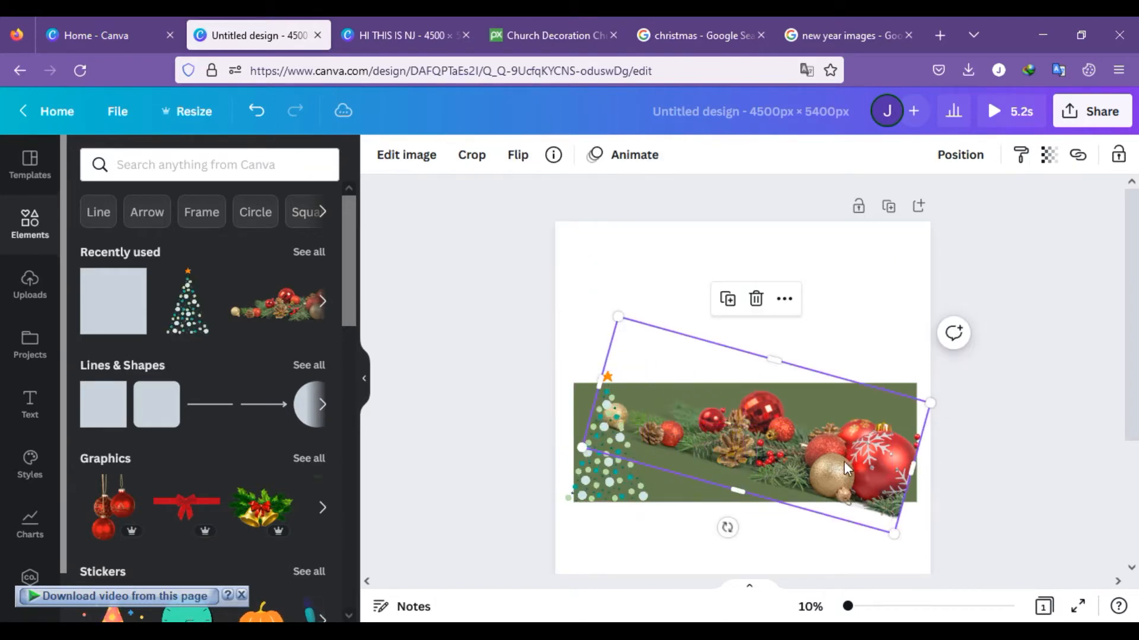
pyautogui.moveTo(727, 526); pyautogui.dragTo(756, 532)
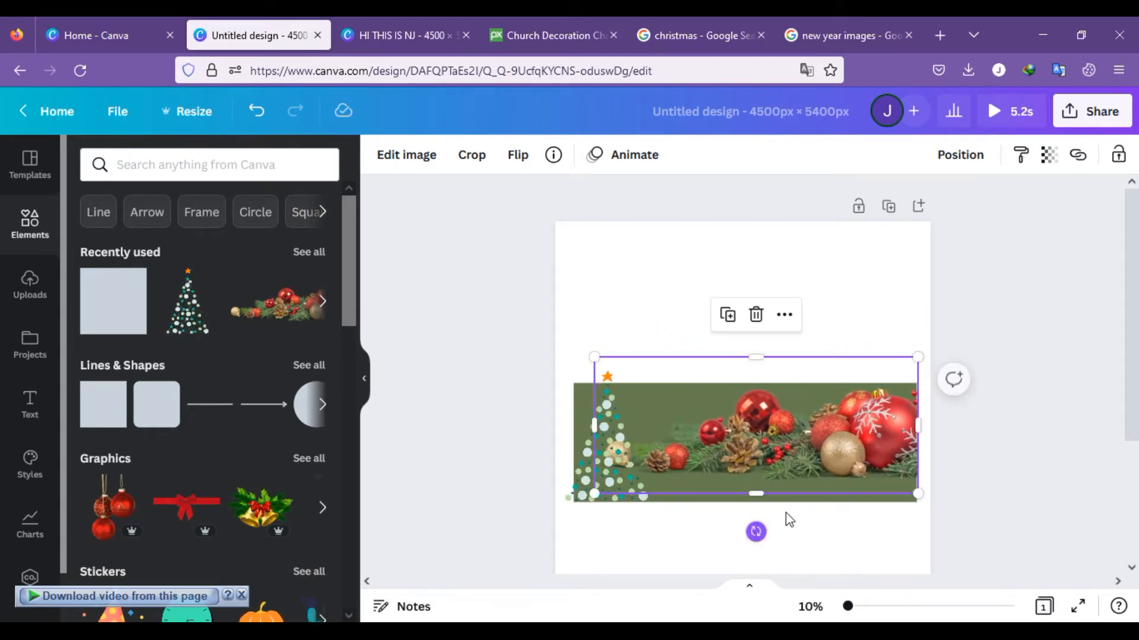
pyautogui.moveTo(834, 451); pyautogui.dragTo(831, 473)
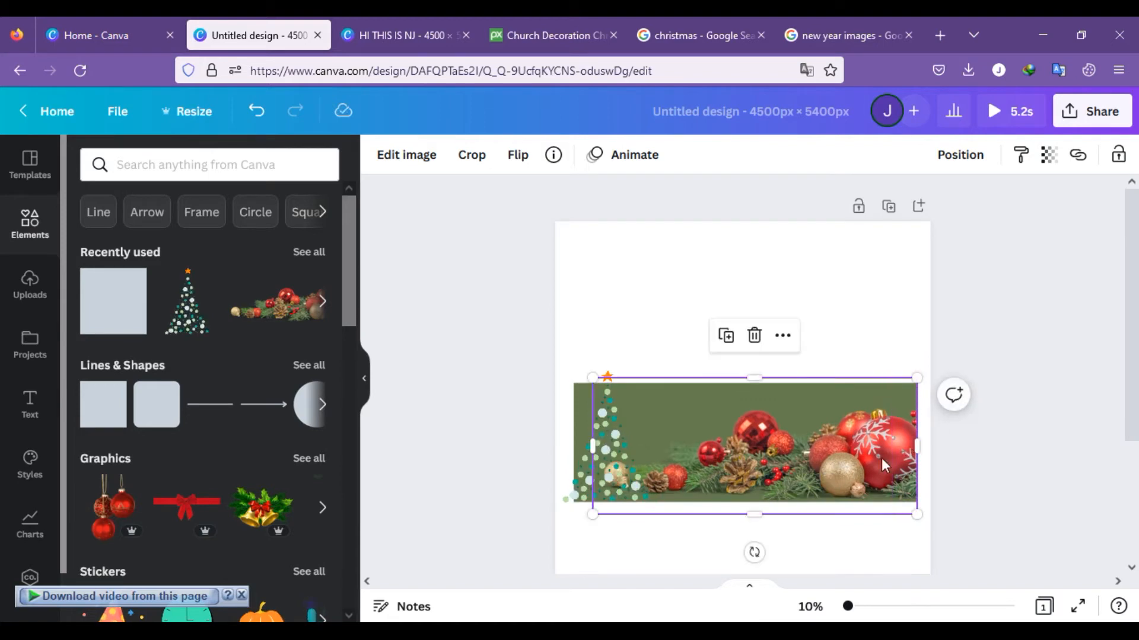
# Step: Add the golden bells with red bow and holly graphic, placing it between the dotted tree and the large baubles
pyautogui.click(261, 507)
pyautogui.moveTo(734, 466); pyautogui.dragTo(683, 455)
pyautogui.click(551, 312)
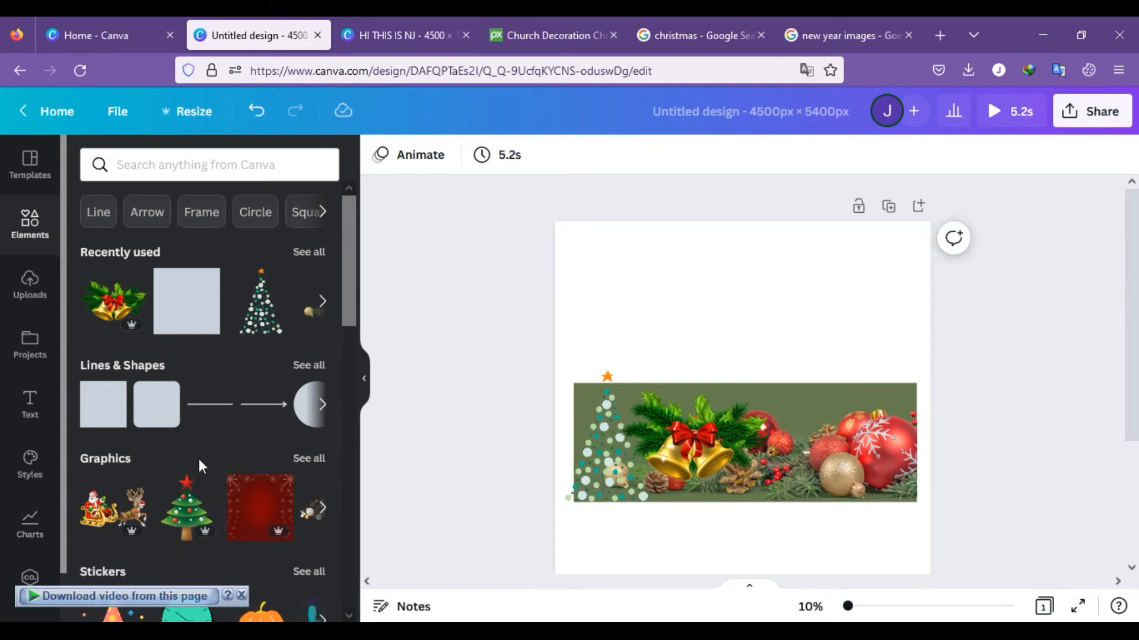
# Step: Add the GAME OVER glitch text style, enlarge it to font size 425 and place it below the green banner
pyautogui.click(26, 415)
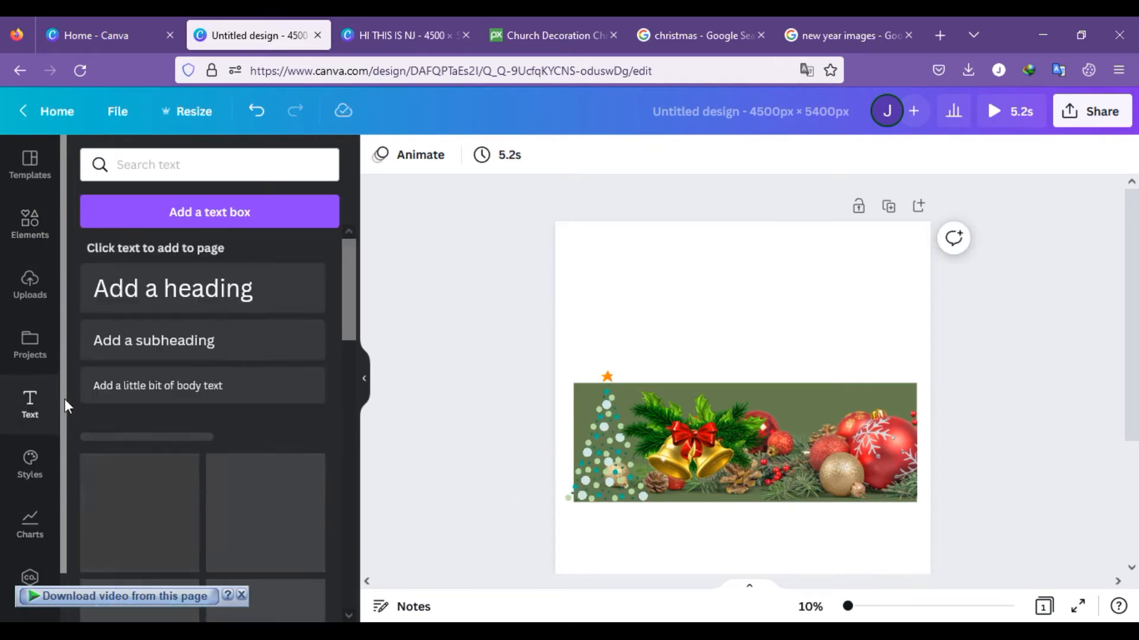
pyautogui.scroll(-5, 178, 385)
pyautogui.scroll(-2, 616, 474)
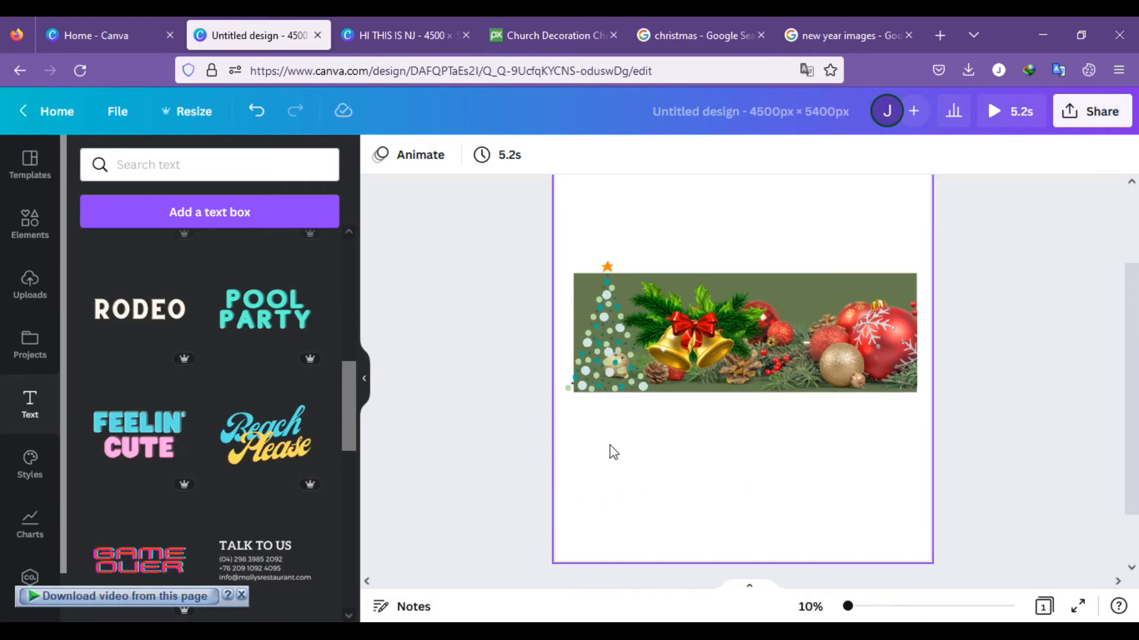
pyautogui.click(140, 561)
pyautogui.moveTo(752, 339); pyautogui.dragTo(893, 490)
pyautogui.moveTo(696, 453); pyautogui.dragTo(580, 455)
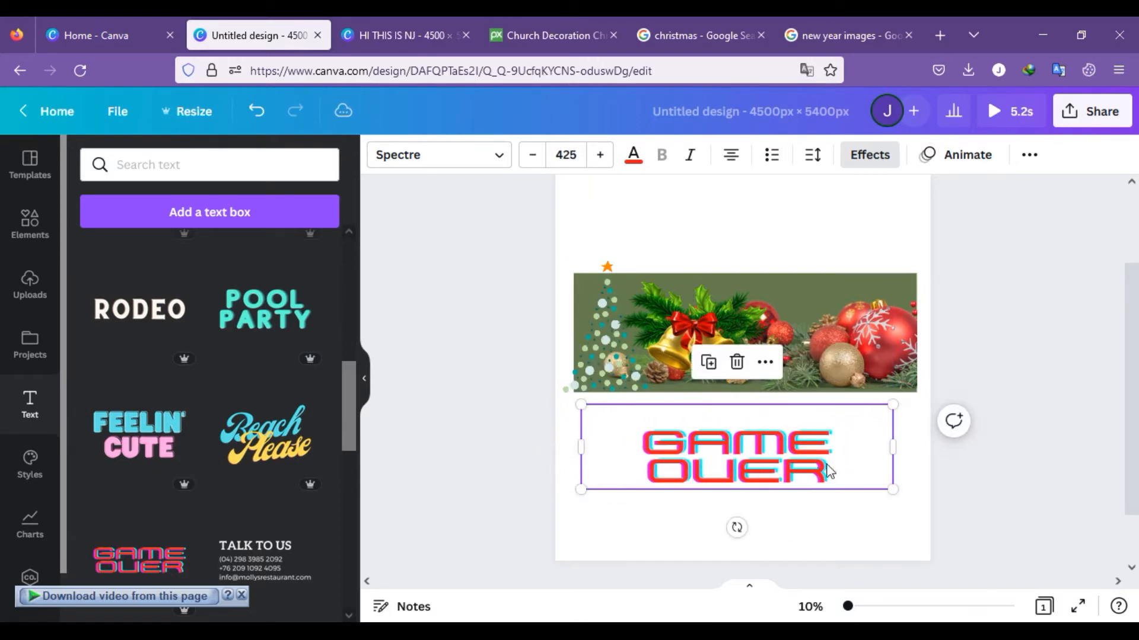
# Step: Replace the GAME OVER wording with HAPPY CHRISTMAS pasted into the text box
pyautogui.doubleClick(823, 471)
pyautogui.press('BackSpace')
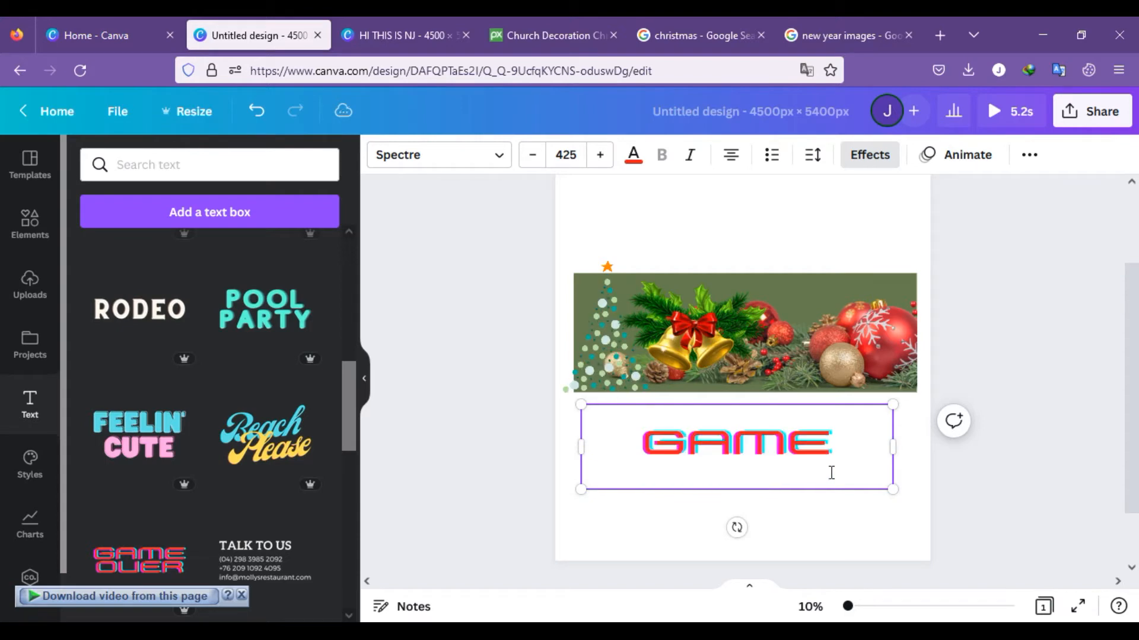
pyautogui.press('BackSpace')
pyautogui.press('BackSpace')
pyautogui.press('BackSpace')
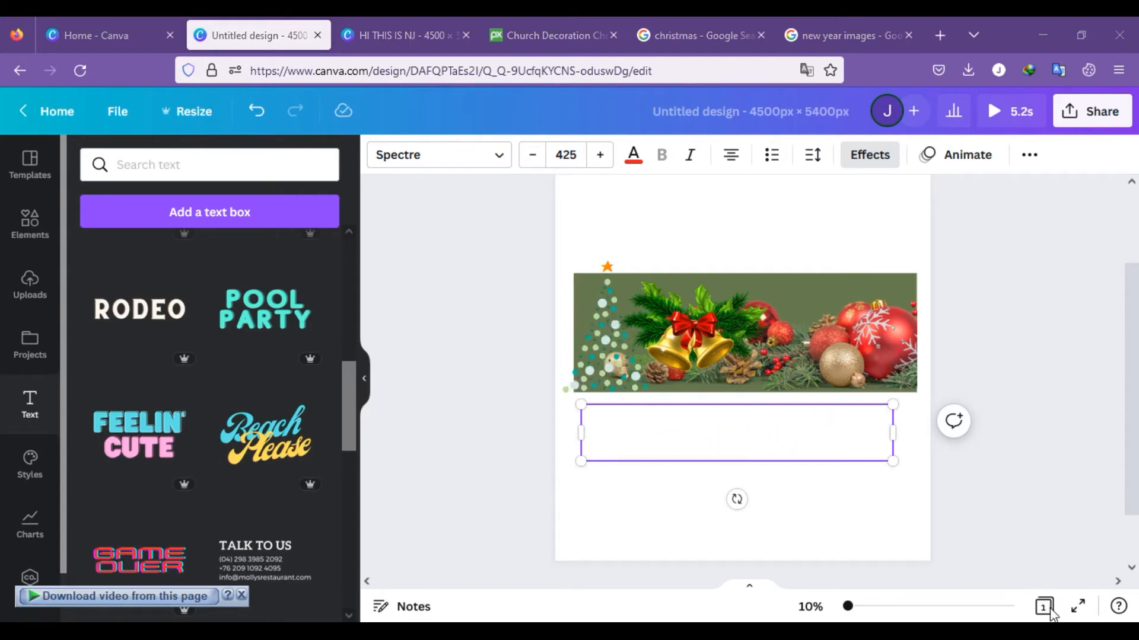
pyautogui.write('HAPPY CHRISTMAS')
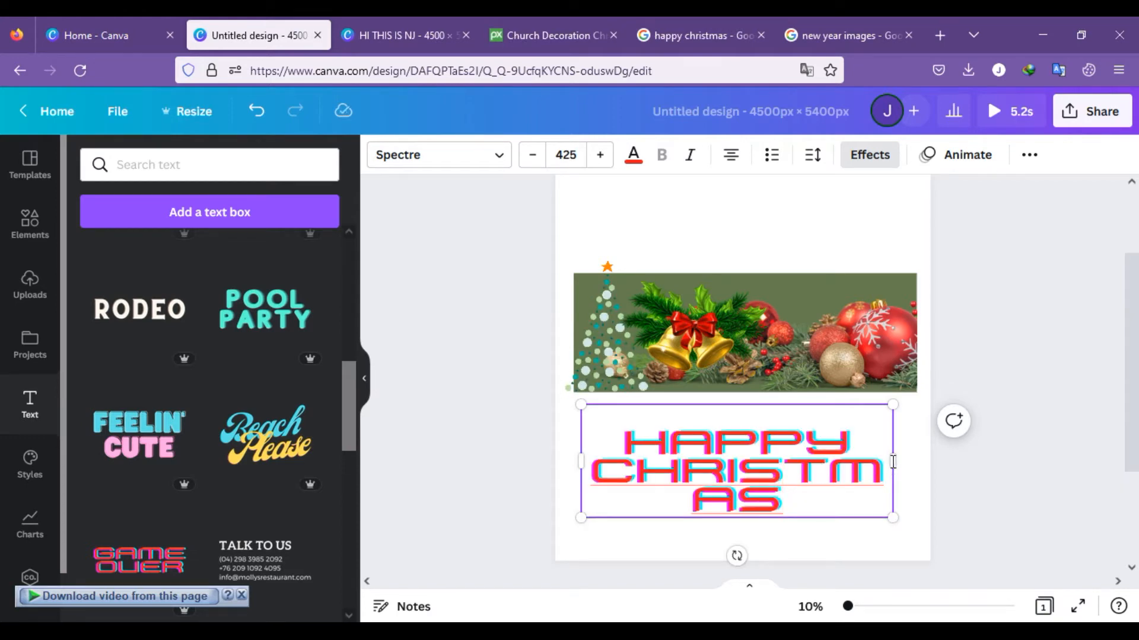
# Step: Widen the HAPPY CHRISTMAS text box on both sides to span the green banner, and slightly reduce its font size
pyautogui.moveTo(899, 456)
pyautogui.mouseDown()
pyautogui.moveTo(937, 462)
pyautogui.moveTo(916, 462)
pyautogui.mouseUp()
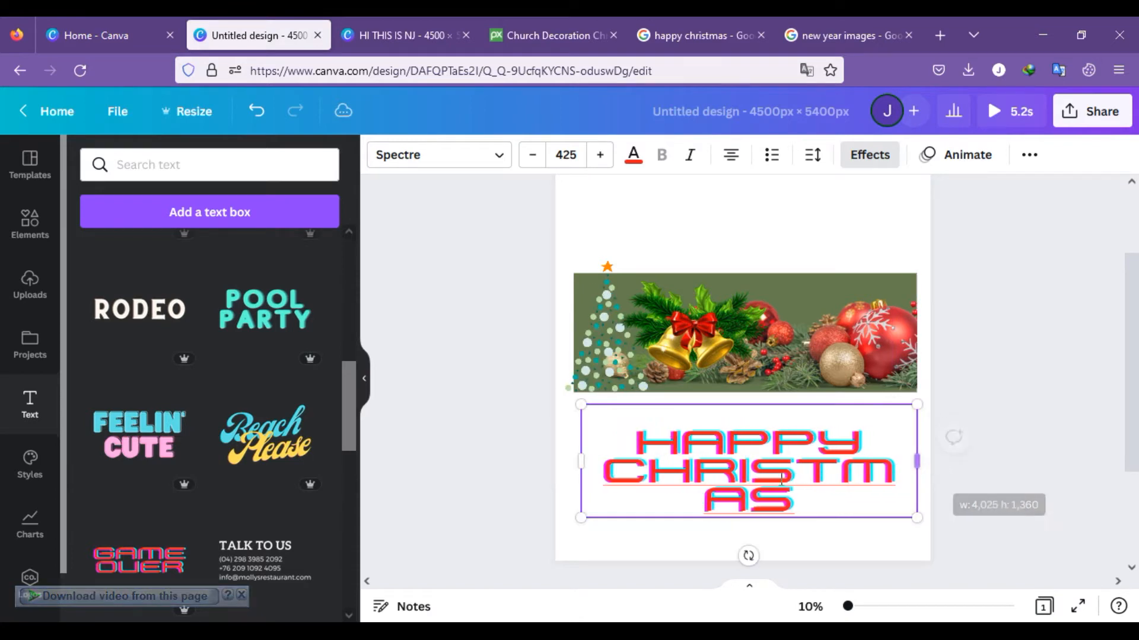
pyautogui.moveTo(579, 460); pyautogui.dragTo(563, 459)
pyautogui.click(570, 154)
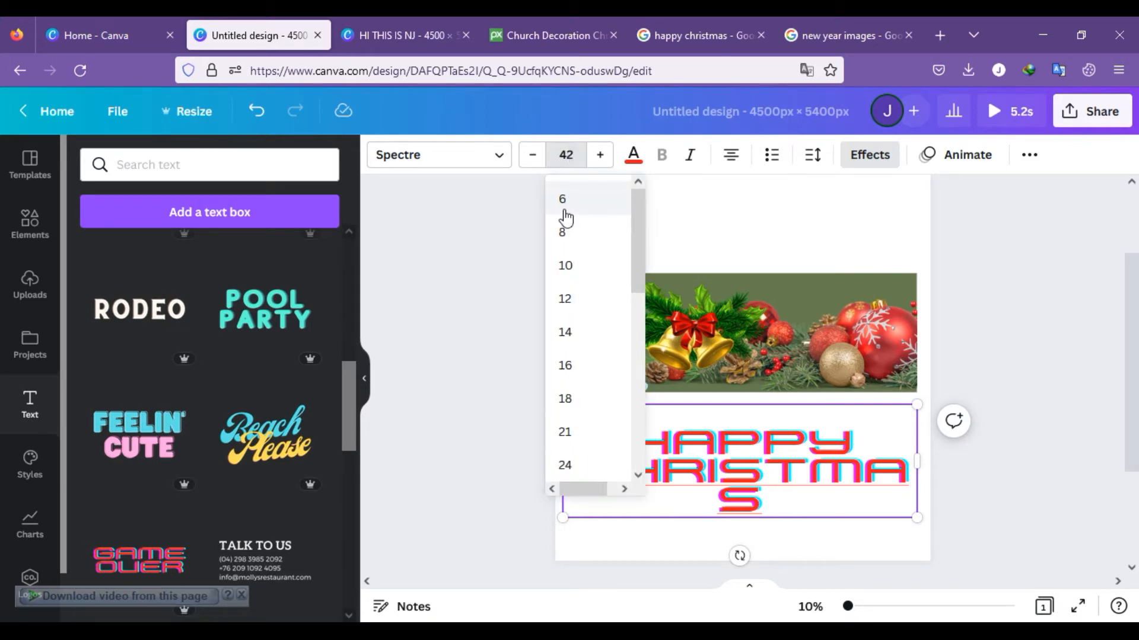
pyautogui.click(487, 295)
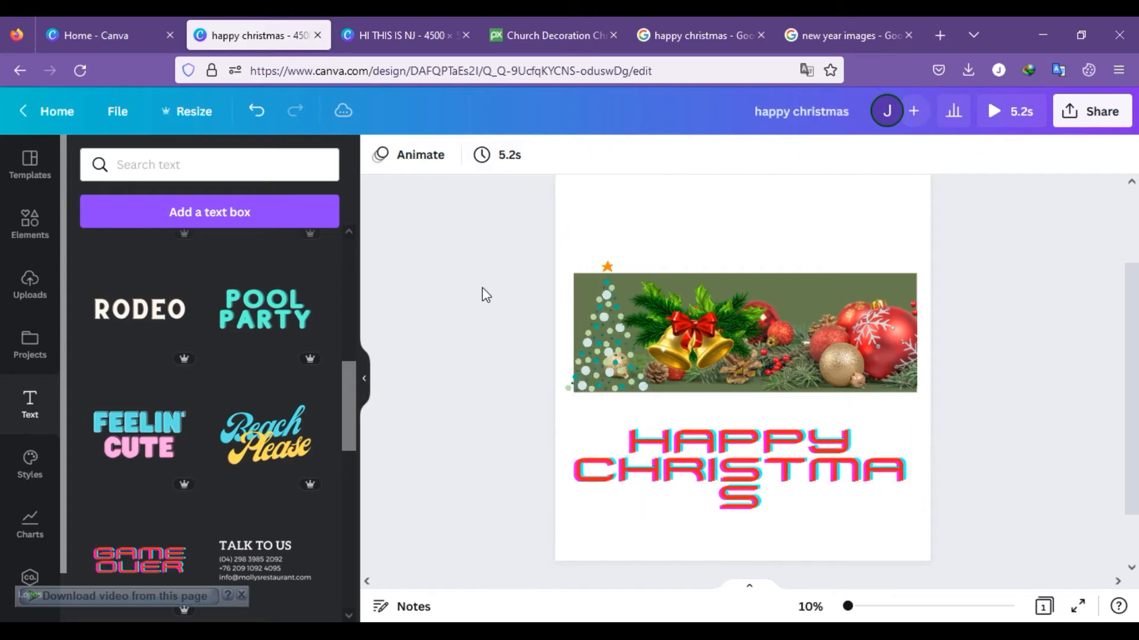
# Step: Set the font size of the HAPPY CHRISTMAS text to 400
pyautogui.click(729, 488)
pyautogui.click(565, 156)
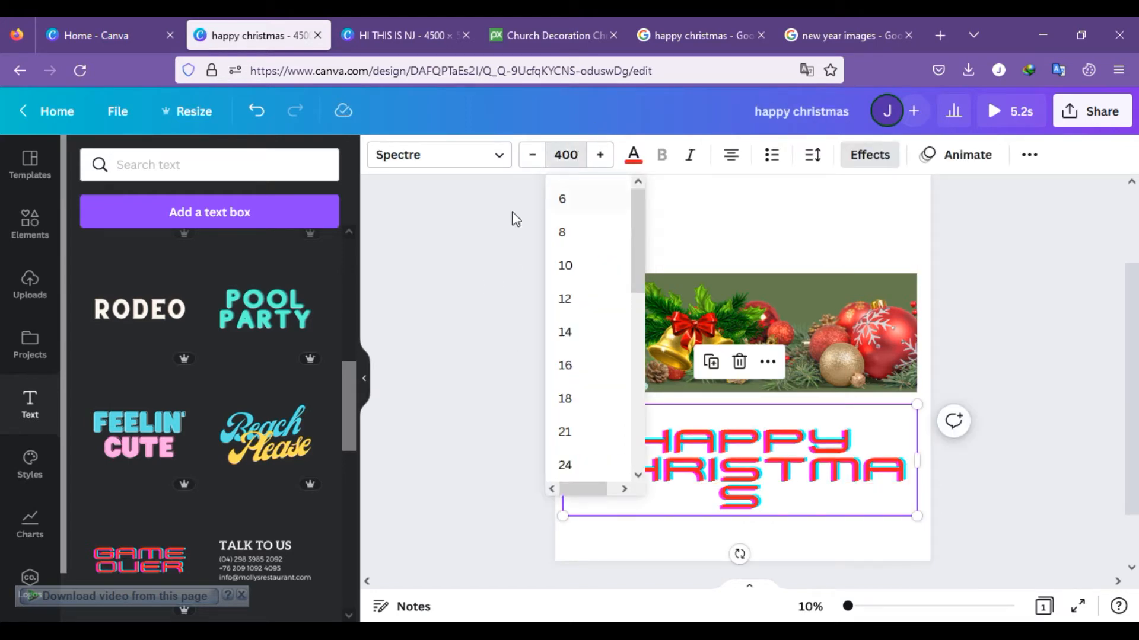
pyautogui.click(463, 264)
pyautogui.click(851, 472)
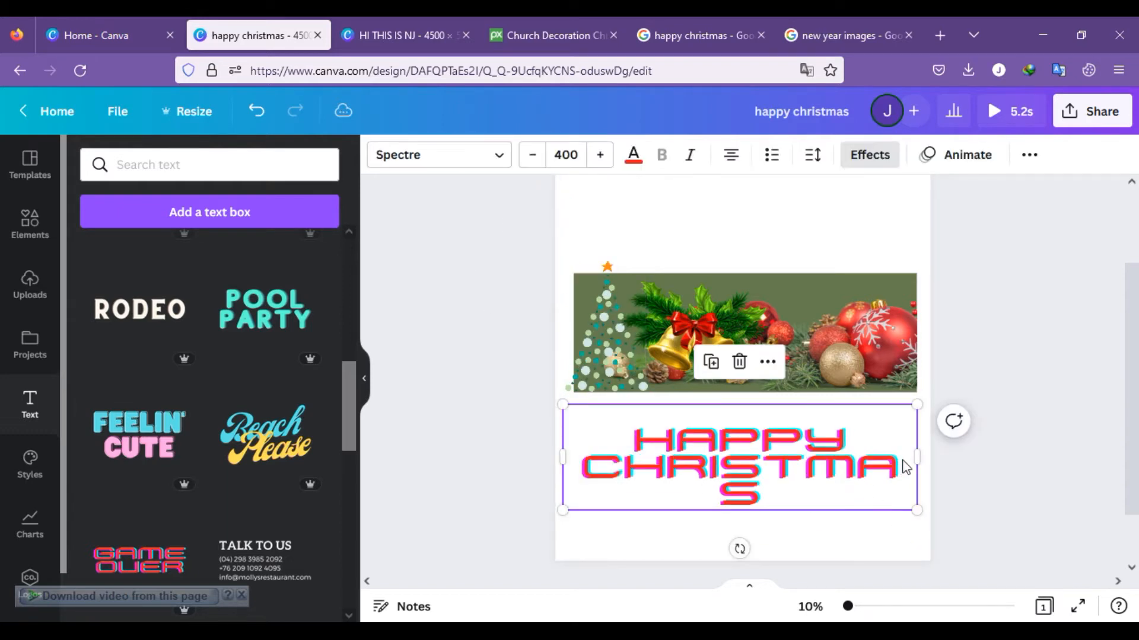
# Step: Widen the HAPPY CHRISTMAS text box to the page edge to fit CHRISTMAS on one line, and move it up against the green banner
pyautogui.moveTo(918, 455)
pyautogui.mouseDown()
pyautogui.moveTo(940, 447)
pyautogui.moveTo(930, 457)
pyautogui.mouseUp()
pyautogui.moveTo(770, 461); pyautogui.dragTo(770, 432)
pyautogui.click(1003, 382)
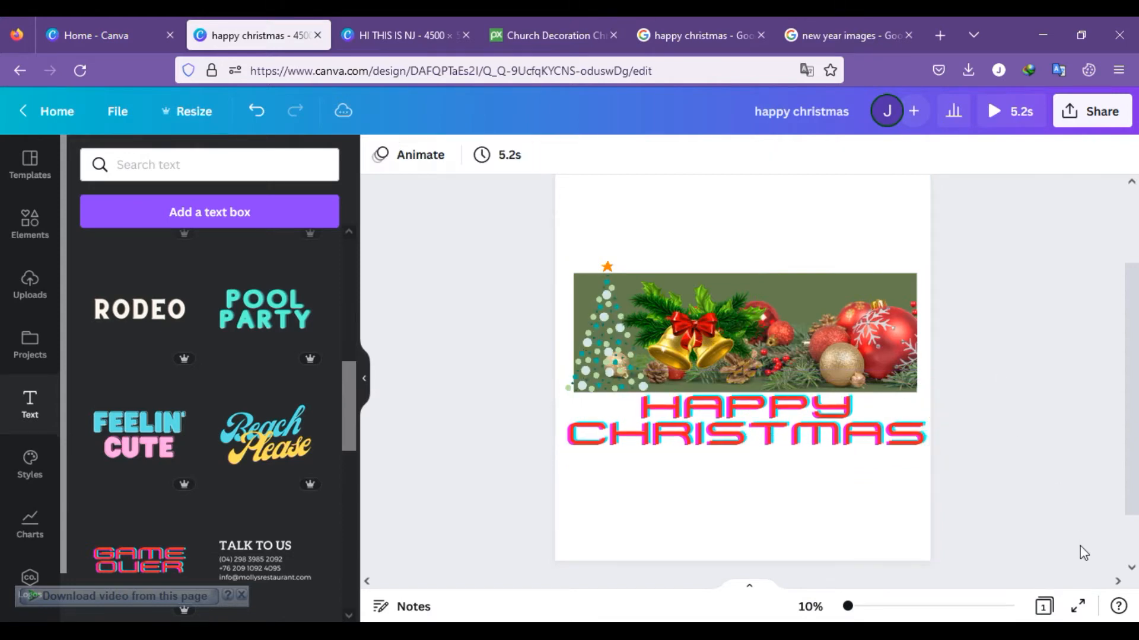
# Step: Clear the page by deleting the HAPPY CHRISTMAS text, the baubles, the bells, the dotted tree and the green banner
pyautogui.scroll(-1, 1088, 545)
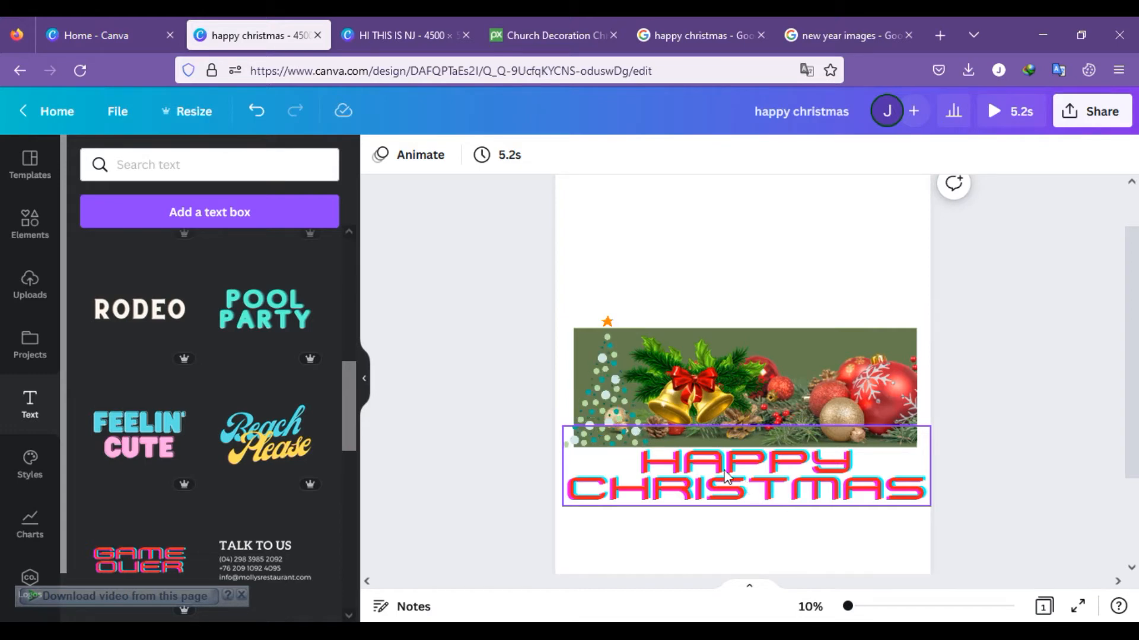
pyautogui.click(781, 459)
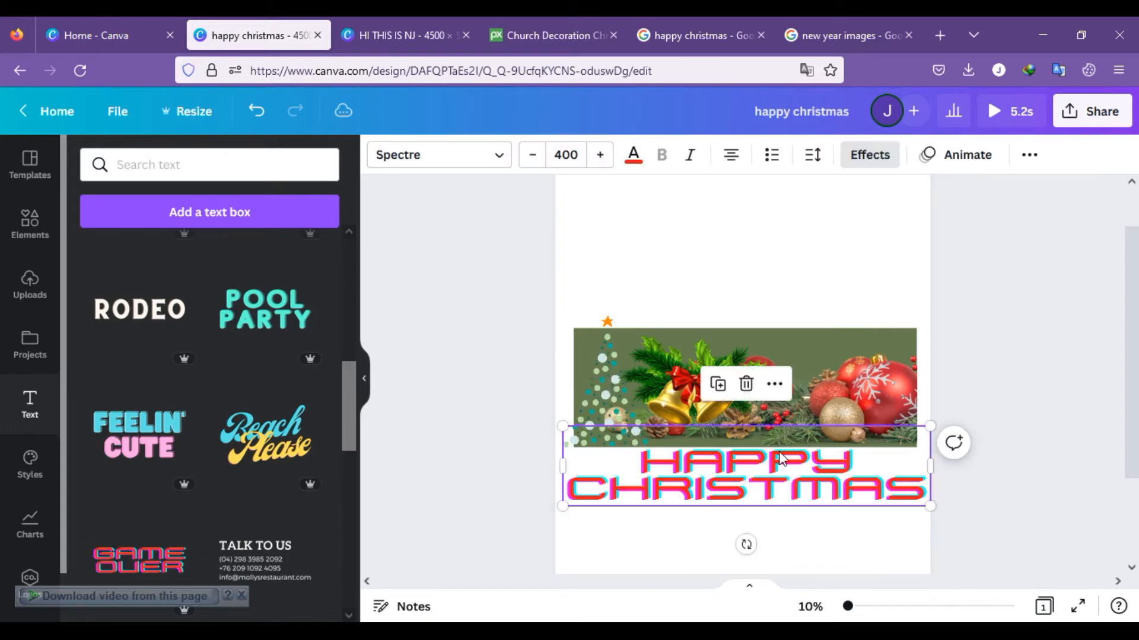
pyautogui.click(745, 384)
pyautogui.click(734, 389)
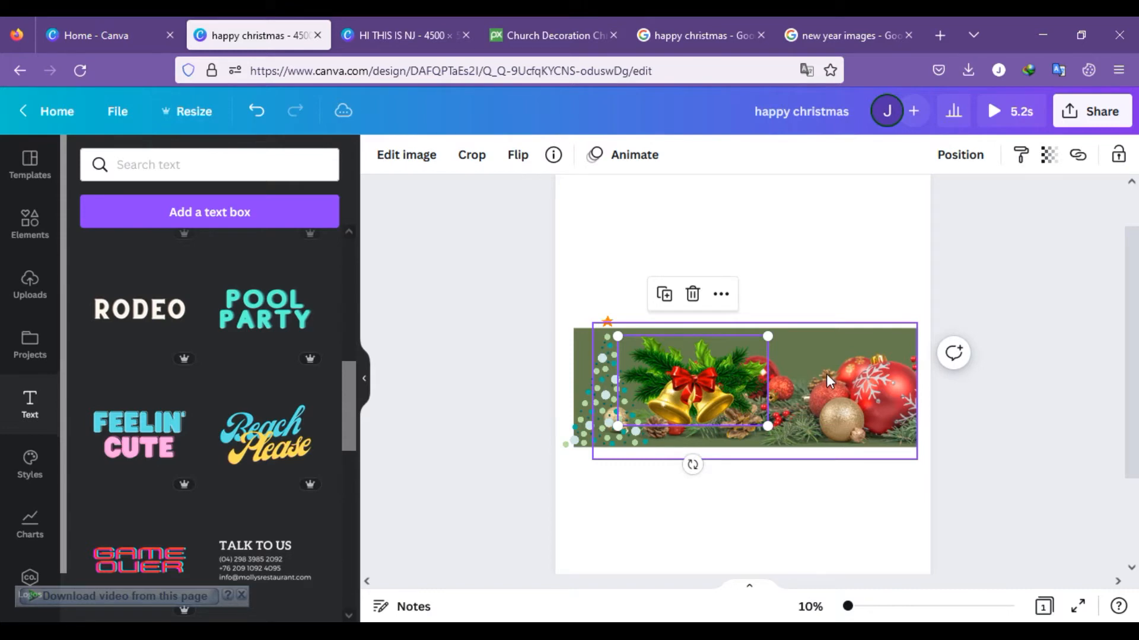
pyautogui.click(831, 335)
pyautogui.press('Delete')
pyautogui.click(750, 344)
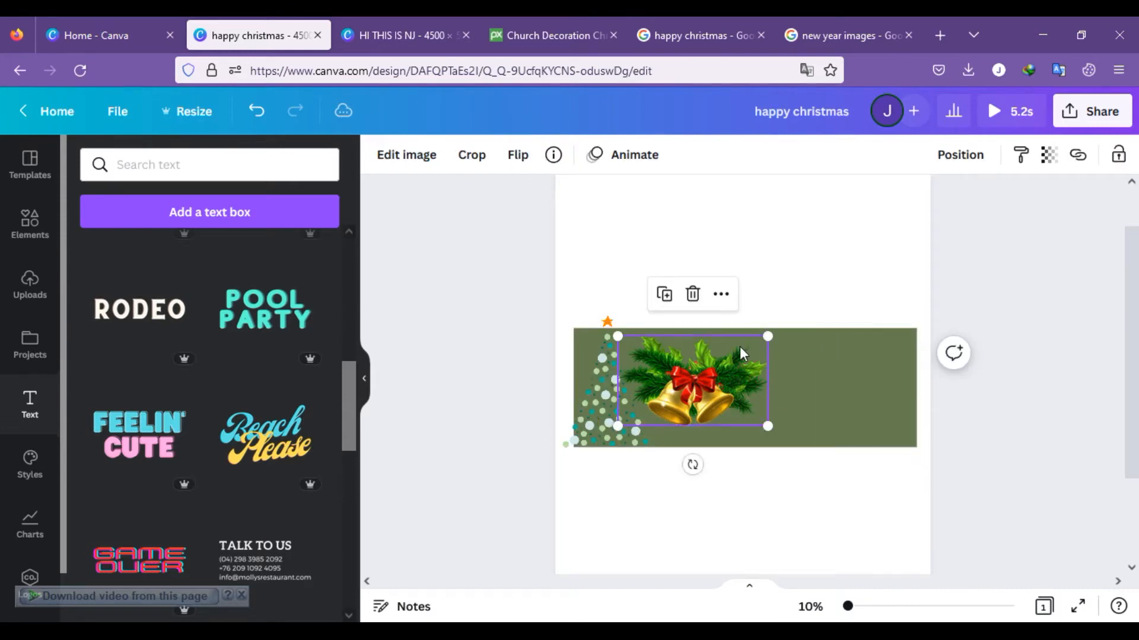
pyautogui.press('Delete')
pyautogui.click(630, 364)
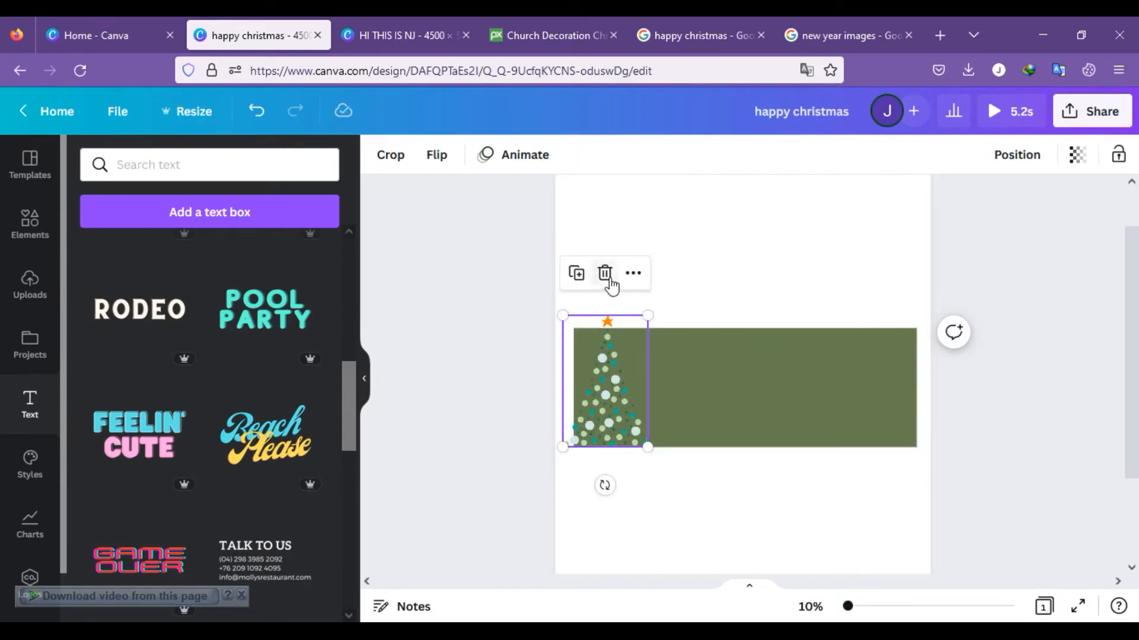
pyautogui.click(605, 273)
pyautogui.click(763, 379)
pyautogui.click(744, 287)
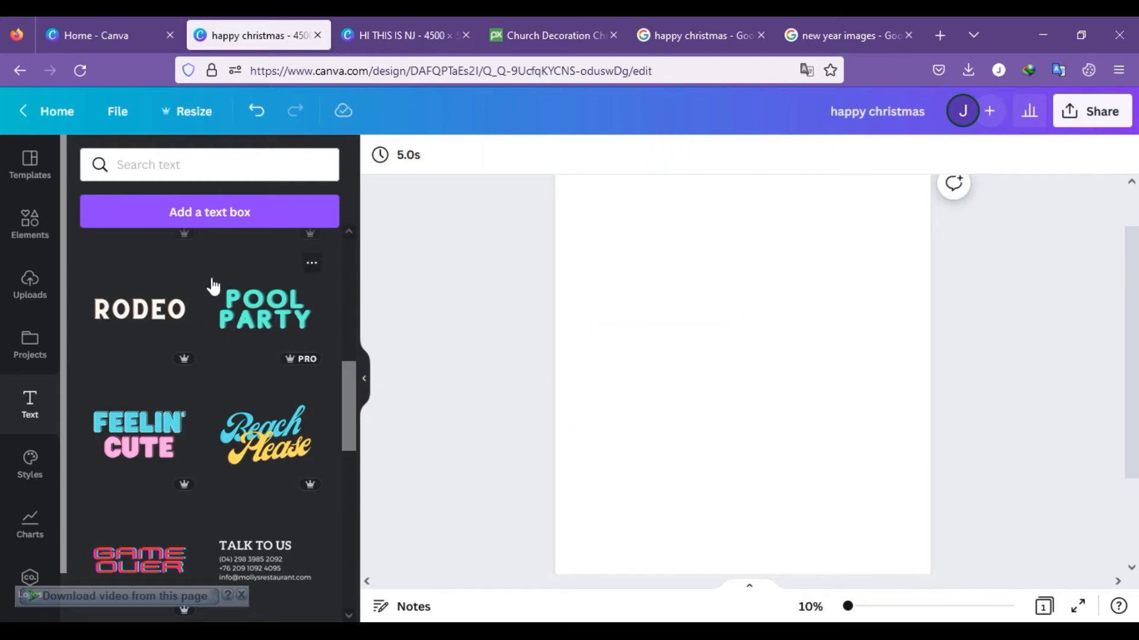
# Step: Search the elements for "frame", add the letter C frame, and shrink it and place it at the page's left edge
pyautogui.click(53, 224)
pyautogui.click(165, 166)
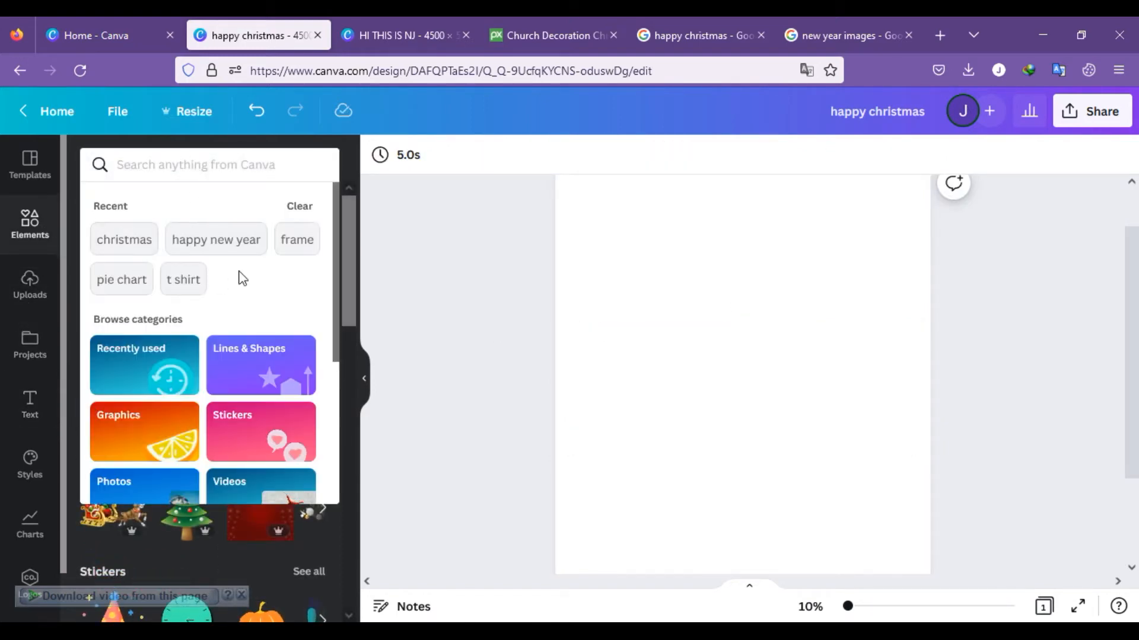
pyautogui.click(311, 245)
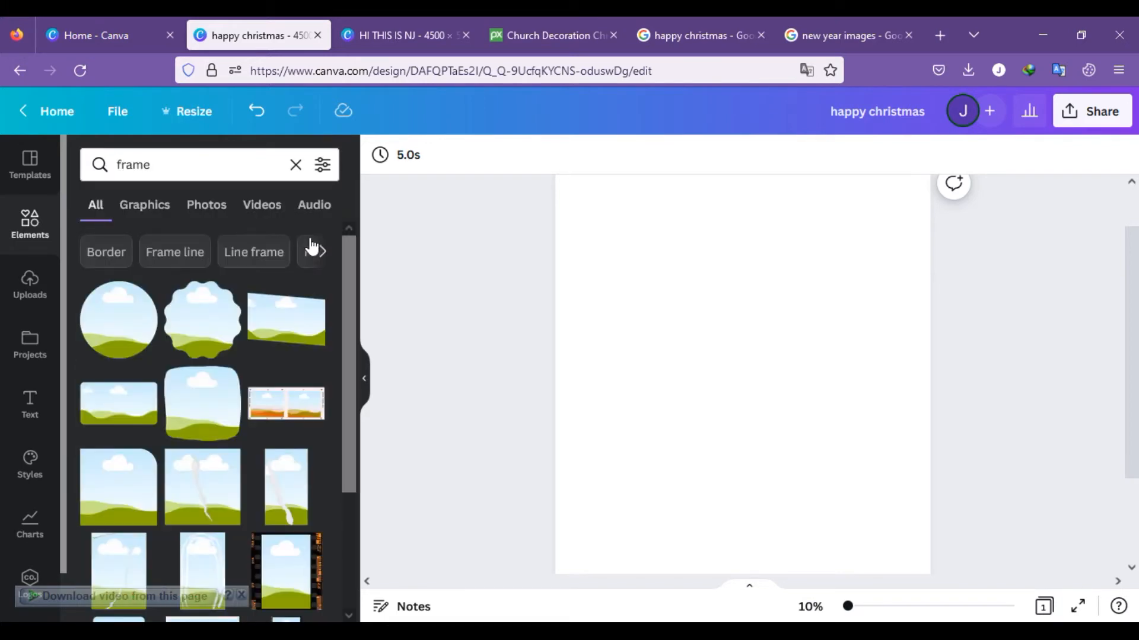
pyautogui.scroll(-10, 308, 385)
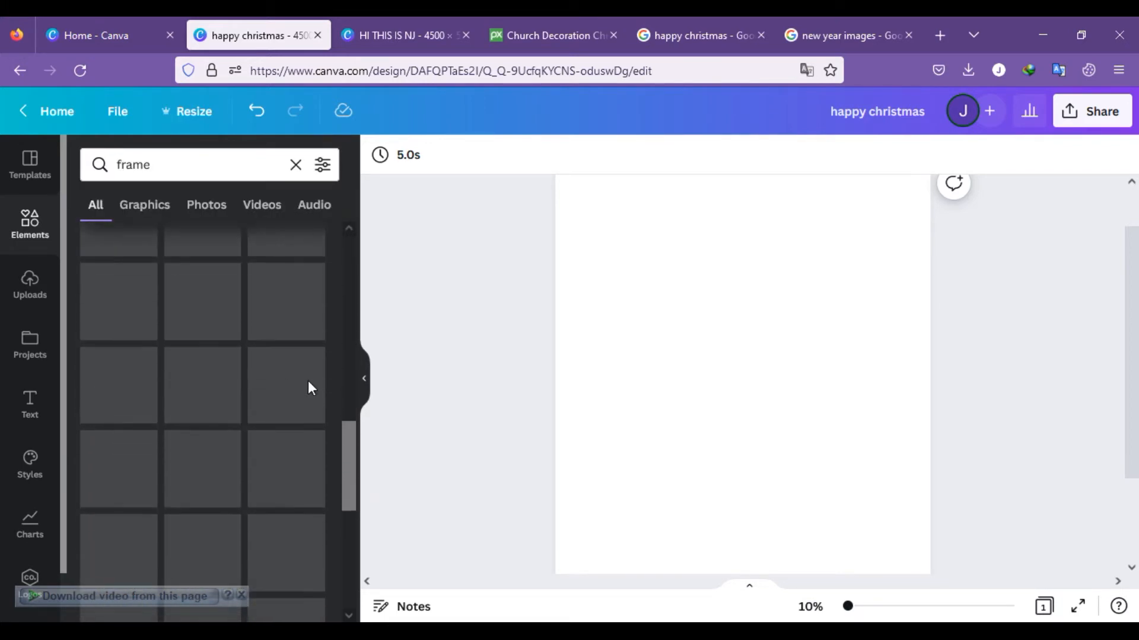
pyautogui.scroll(-8, 308, 386)
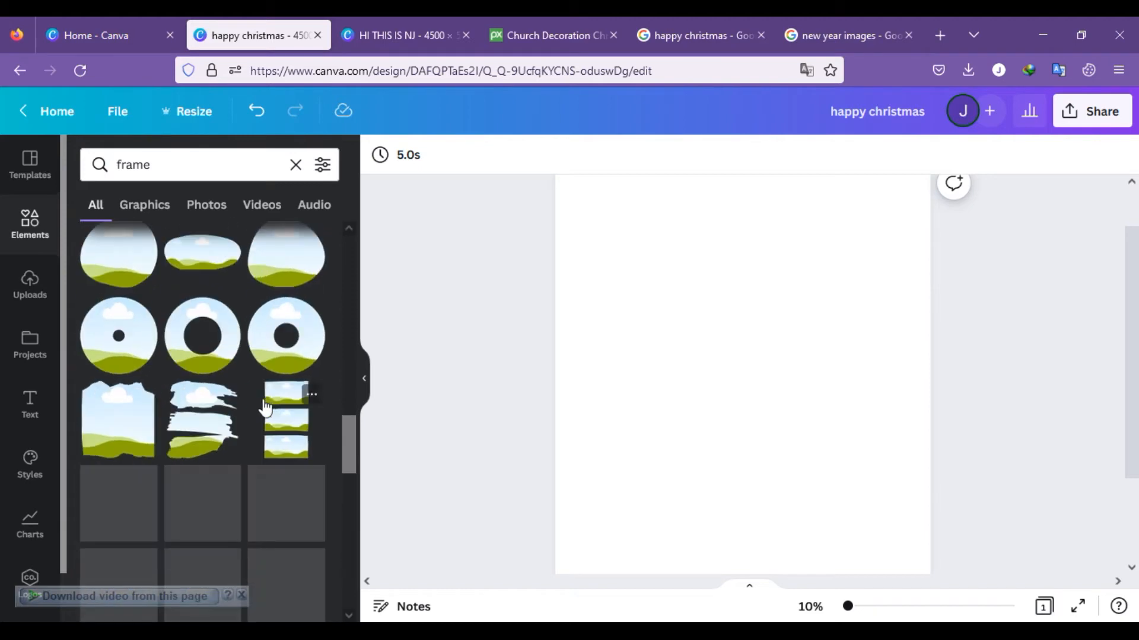
pyautogui.scroll(-4, 265, 408)
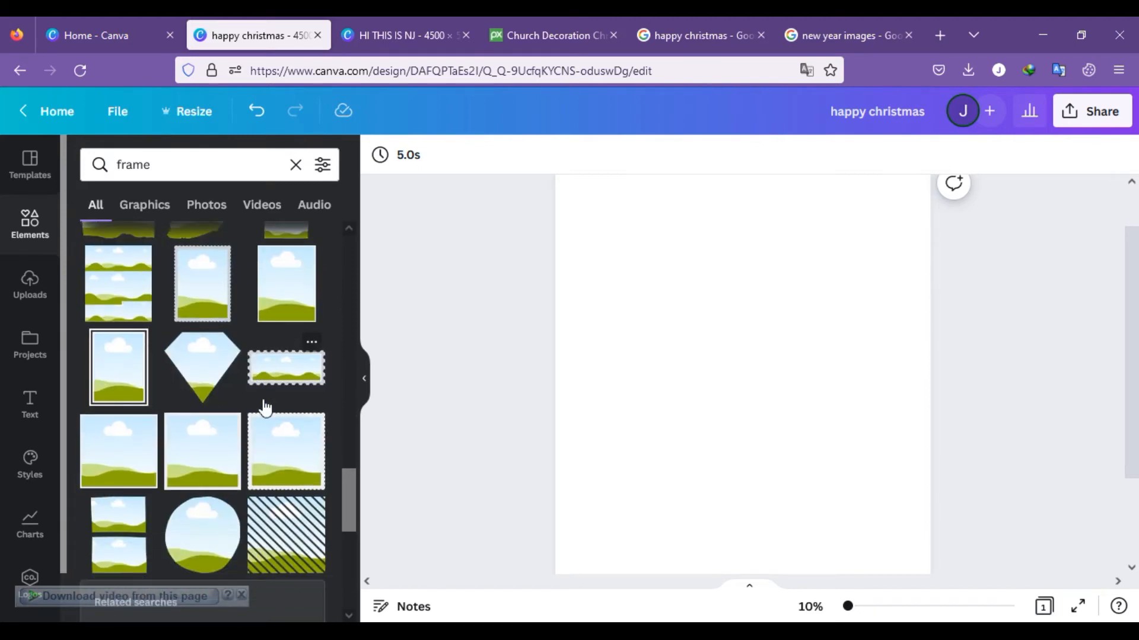
pyautogui.scroll(-2, 265, 408)
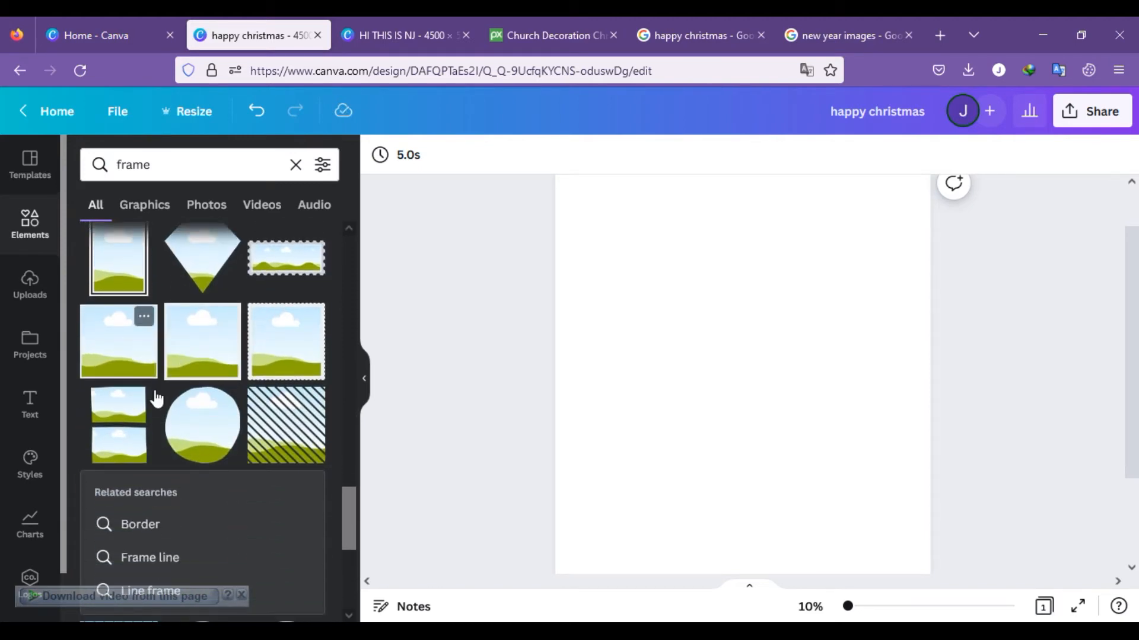
pyautogui.scroll(-12, 156, 392)
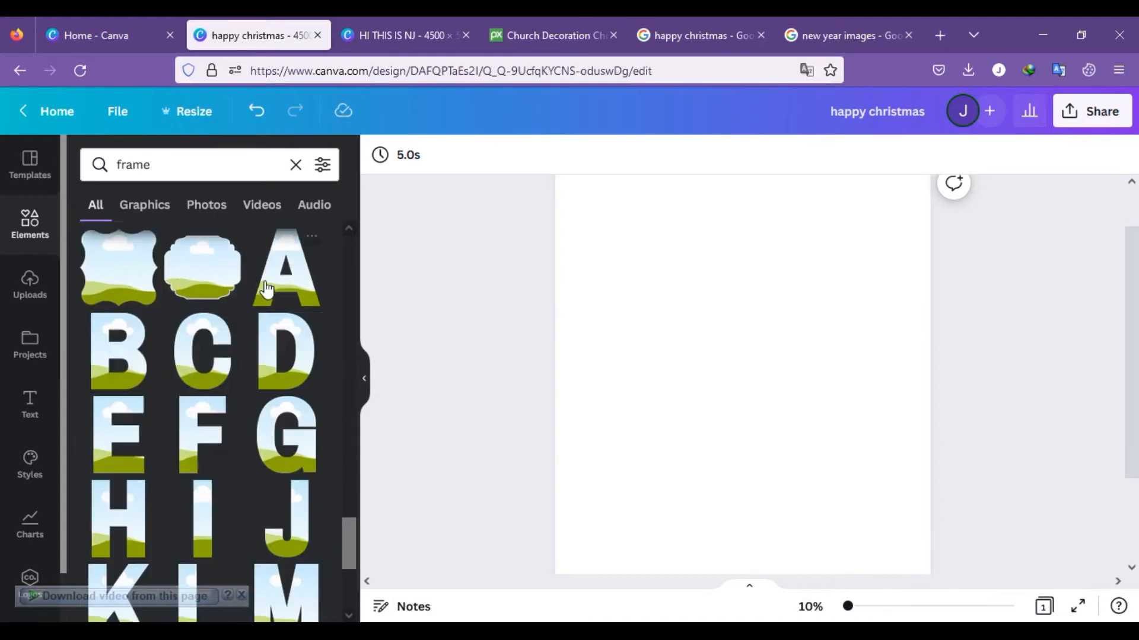
pyautogui.click(214, 372)
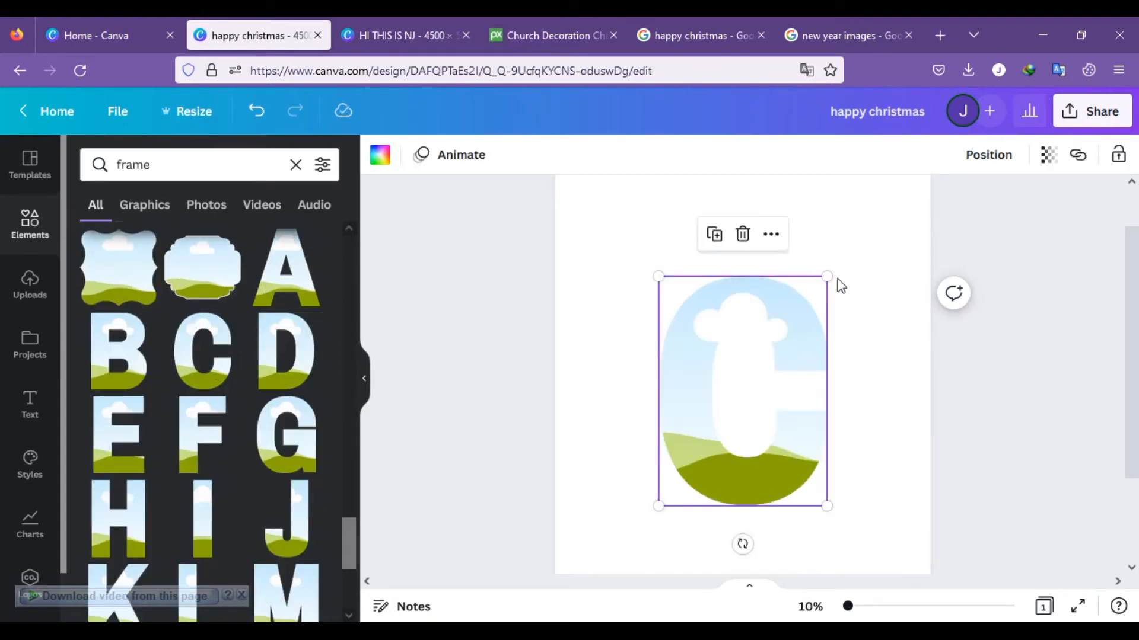
pyautogui.moveTo(828, 276); pyautogui.dragTo(618, 306)
# Step: Add the letter H frame, scale it to the height of the C and align it directly to the right of it
pyautogui.click(142, 495)
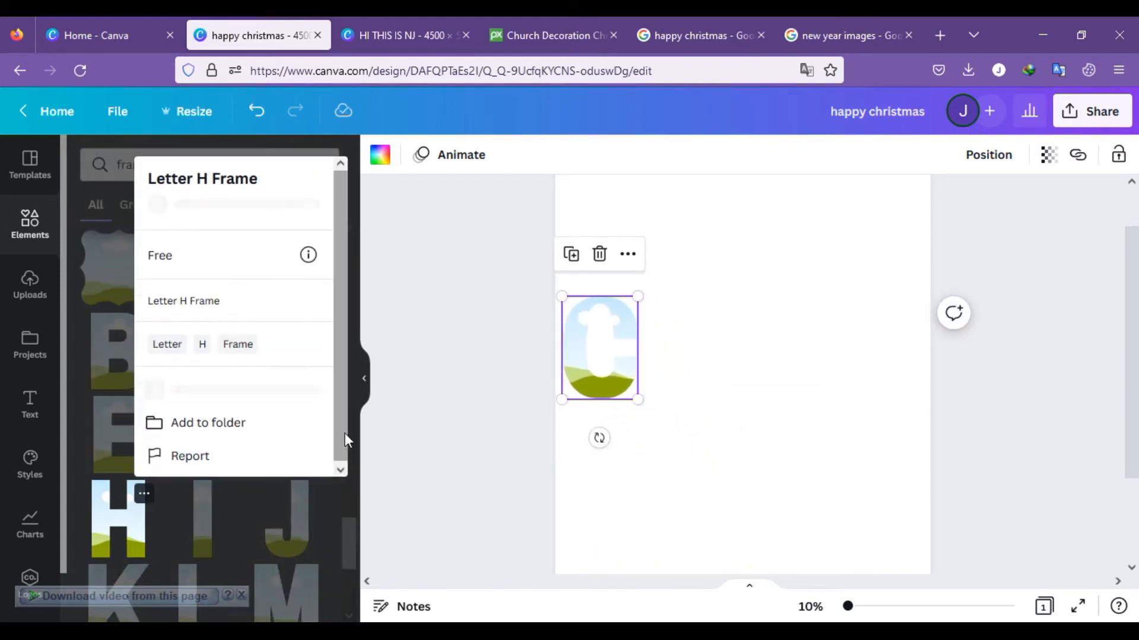
pyautogui.click(447, 439)
pyautogui.click(126, 529)
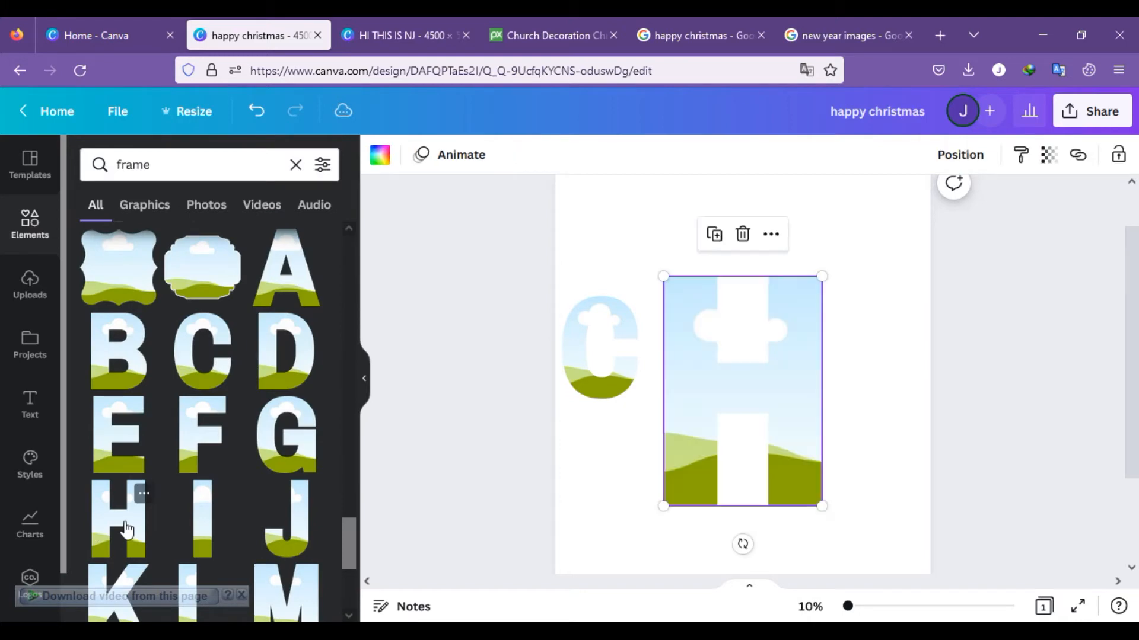
pyautogui.moveTo(828, 277); pyautogui.dragTo(707, 423)
pyautogui.moveTo(684, 462); pyautogui.dragTo(637, 403)
pyautogui.moveTo(686, 348); pyautogui.dragTo(696, 343)
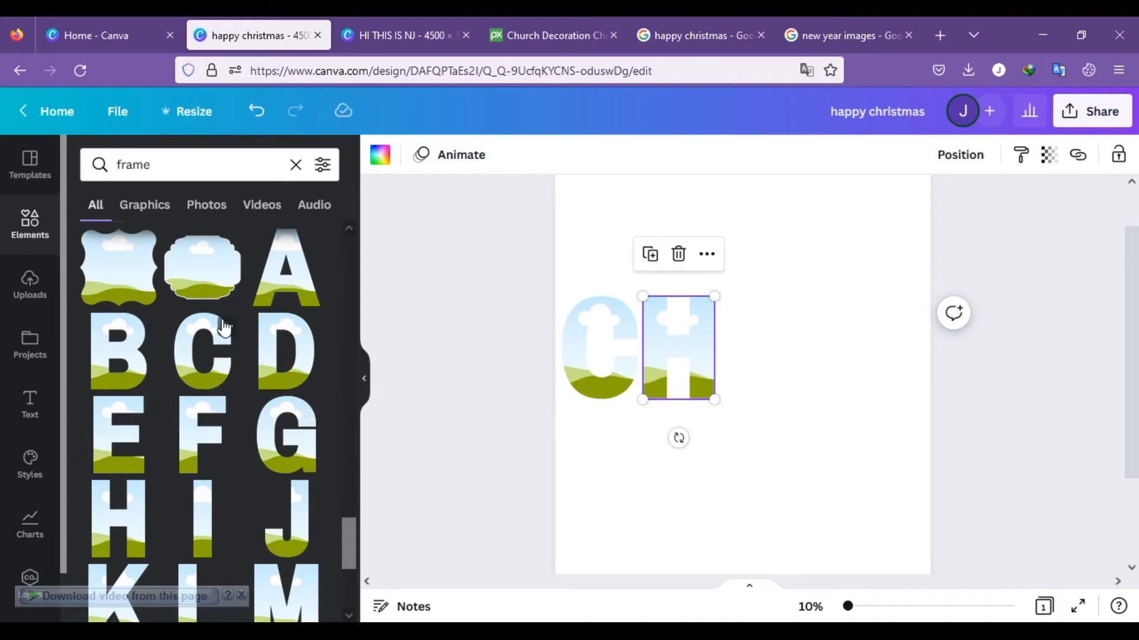
# Step: Add the letter frames R, I and S to the page
pyautogui.scroll(-5, 252, 515)
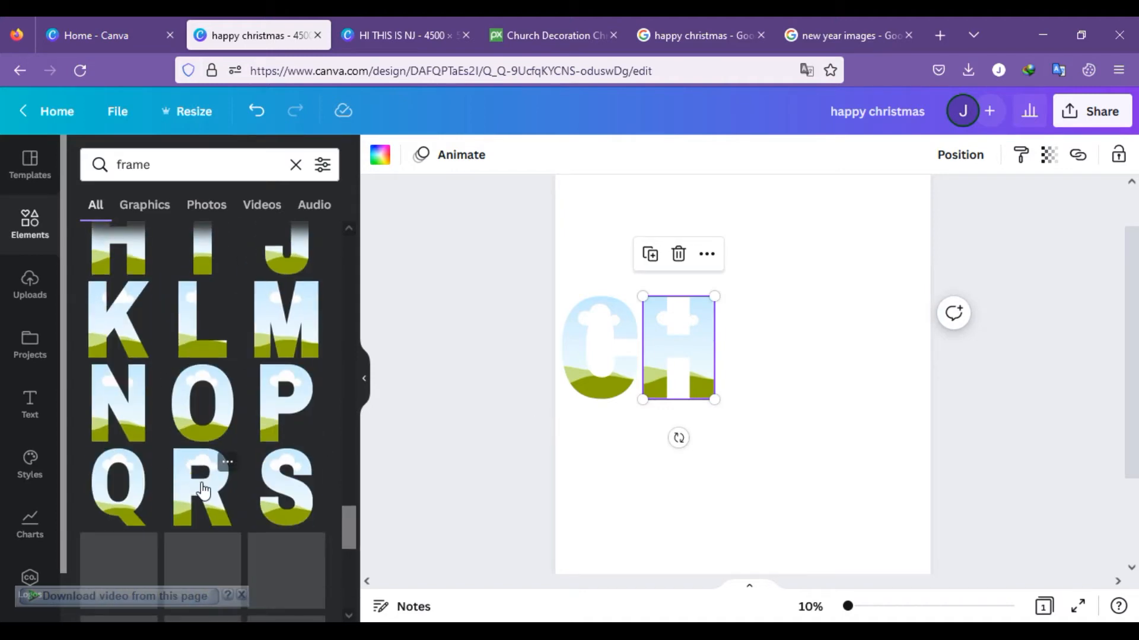
pyautogui.click(202, 491)
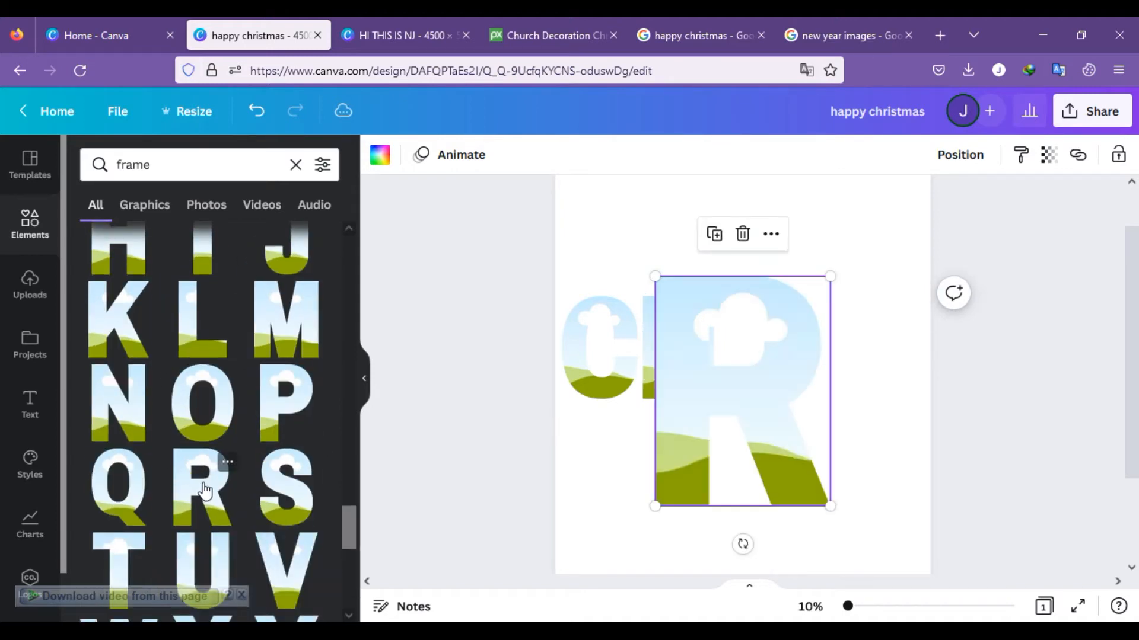
pyautogui.click(203, 267)
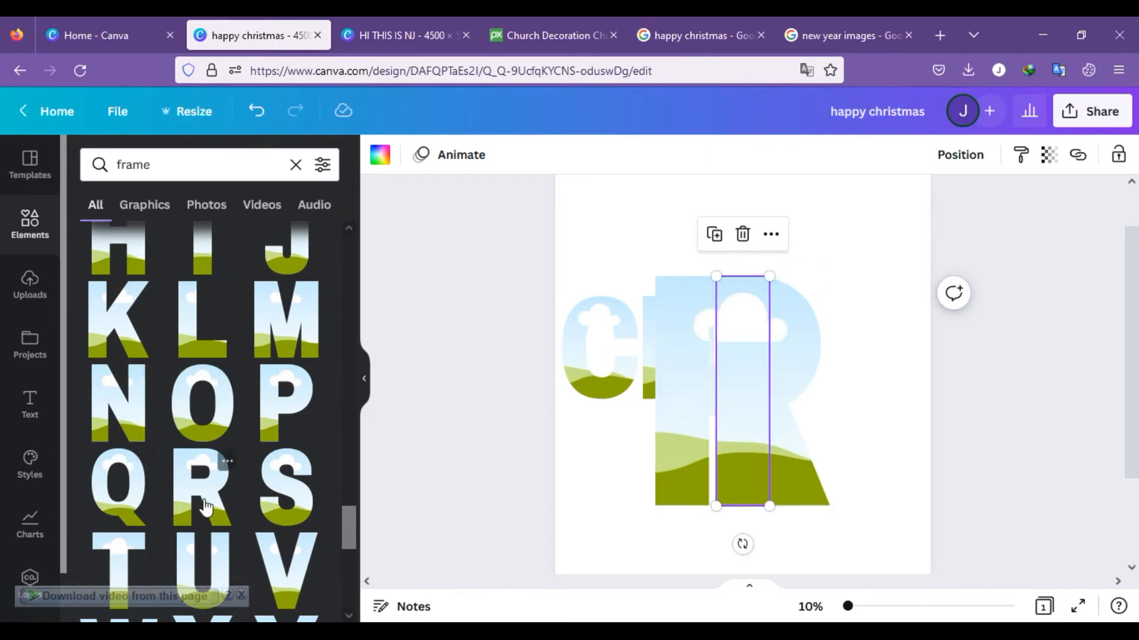
pyautogui.click(292, 492)
# Step: Shrink the S frame and move it to the page's right edge, and shrink the I frame
pyautogui.moveTo(821, 277); pyautogui.dragTo(726, 415)
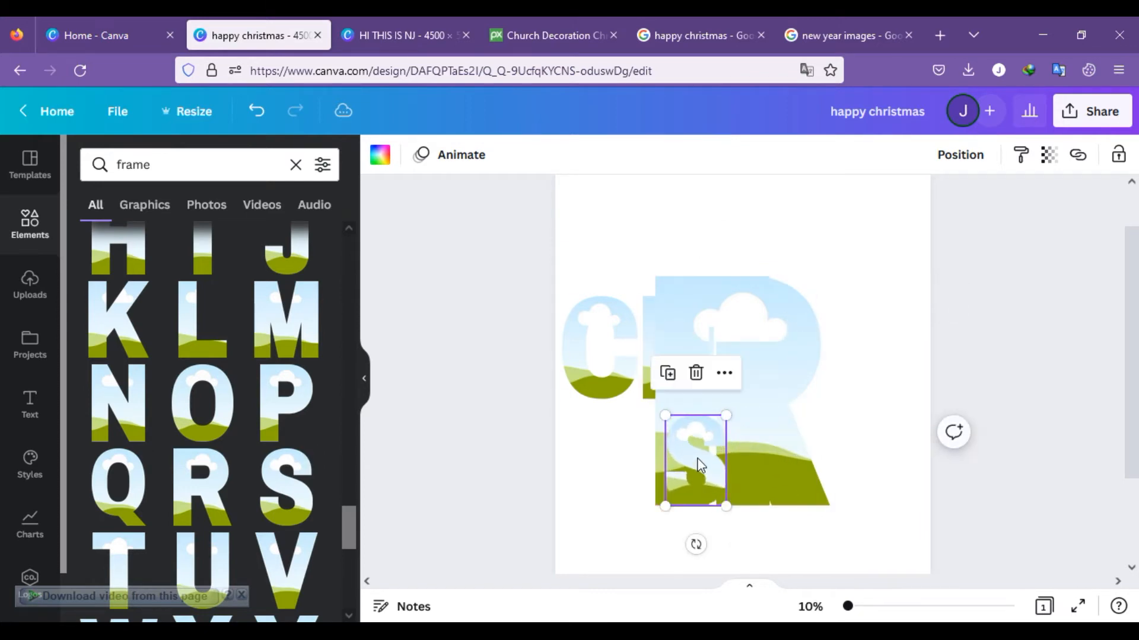
pyautogui.moveTo(700, 466); pyautogui.dragTo(895, 330)
pyautogui.click(752, 344)
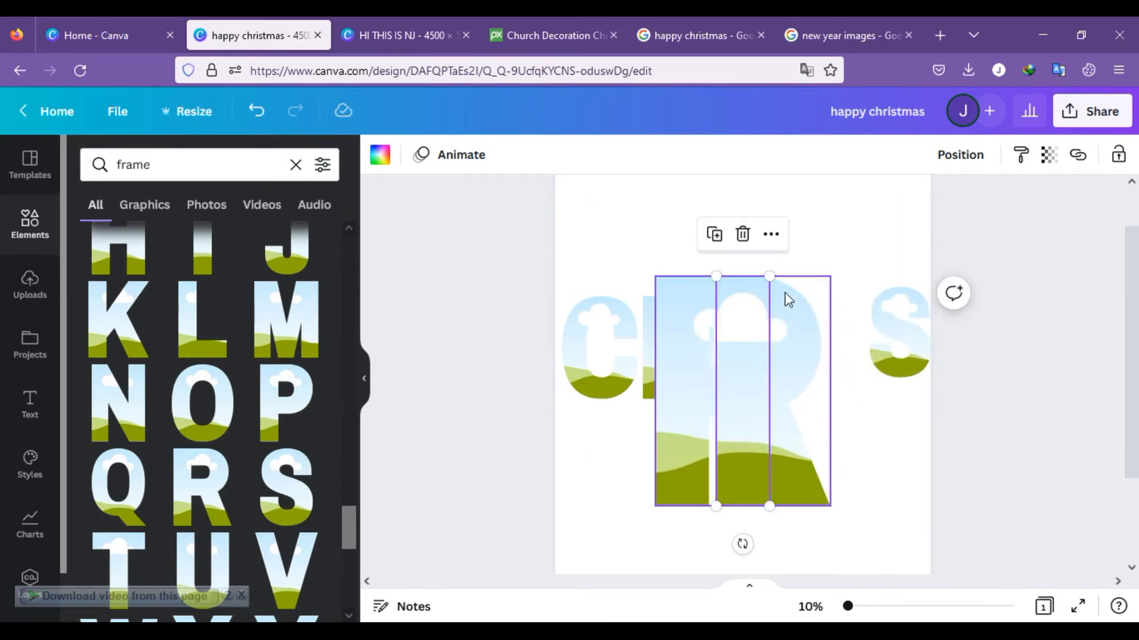
pyautogui.moveTo(768, 276); pyautogui.dragTo(727, 457)
# Step: Scale the R frame down to the height of the H and align it directly beside it
pyautogui.click(758, 350)
pyautogui.moveTo(832, 275); pyautogui.dragTo(758, 330)
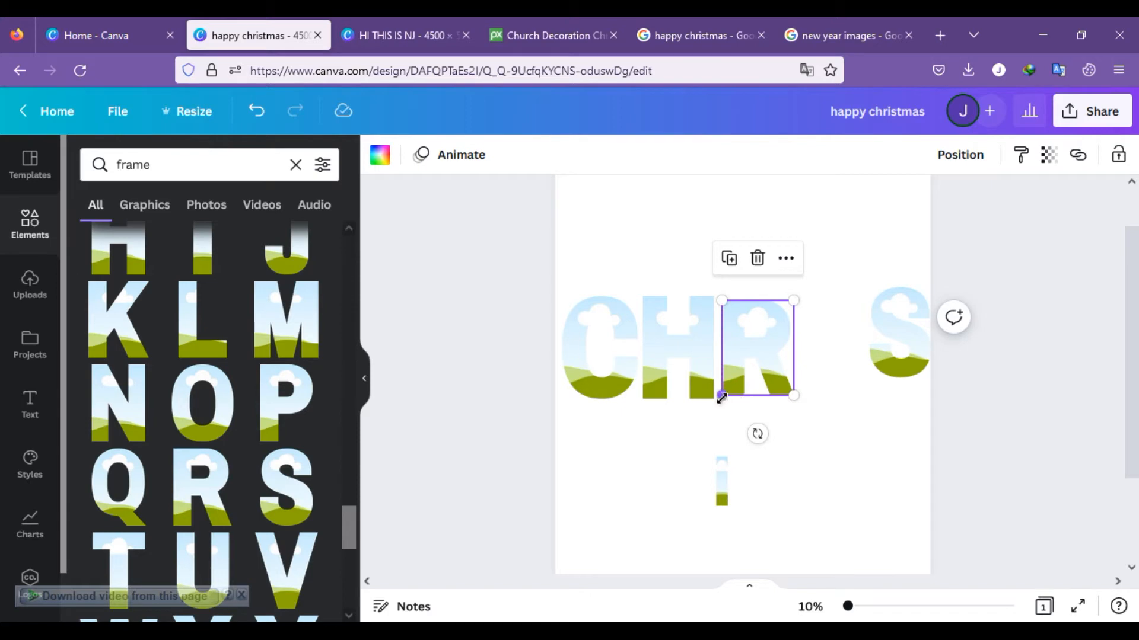
pyautogui.moveTo(722, 397); pyautogui.dragTo(715, 399)
pyautogui.moveTo(752, 360); pyautogui.dragTo(752, 374)
# Step: Place the I and S frames after the R and scale both to match the other letters, spelling CHRIS
pyautogui.moveTo(722, 477); pyautogui.dragTo(802, 402)
pyautogui.moveTo(816, 362); pyautogui.dragTo(825, 355)
pyautogui.moveTo(887, 338); pyautogui.dragTo(859, 353)
pyautogui.moveTo(900, 391); pyautogui.dragTo(909, 405)
# Step: Upload the image christmas-tree-g89682492e_1920 from Downloads and fill the letter C frame with it
pyautogui.click(34, 252)
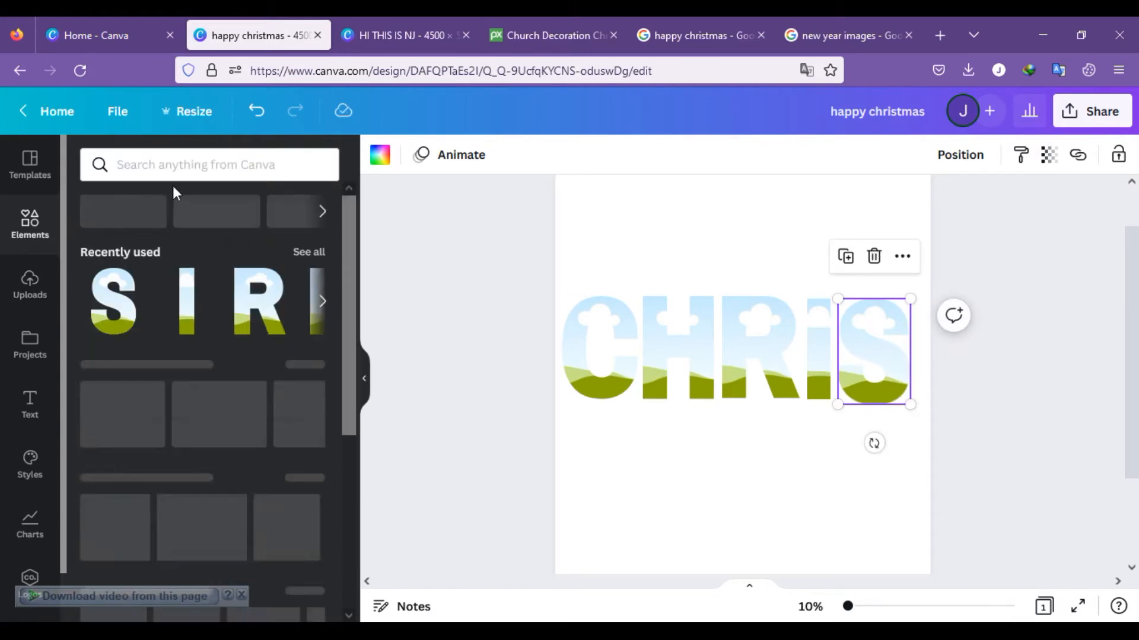
pyautogui.click(29, 281)
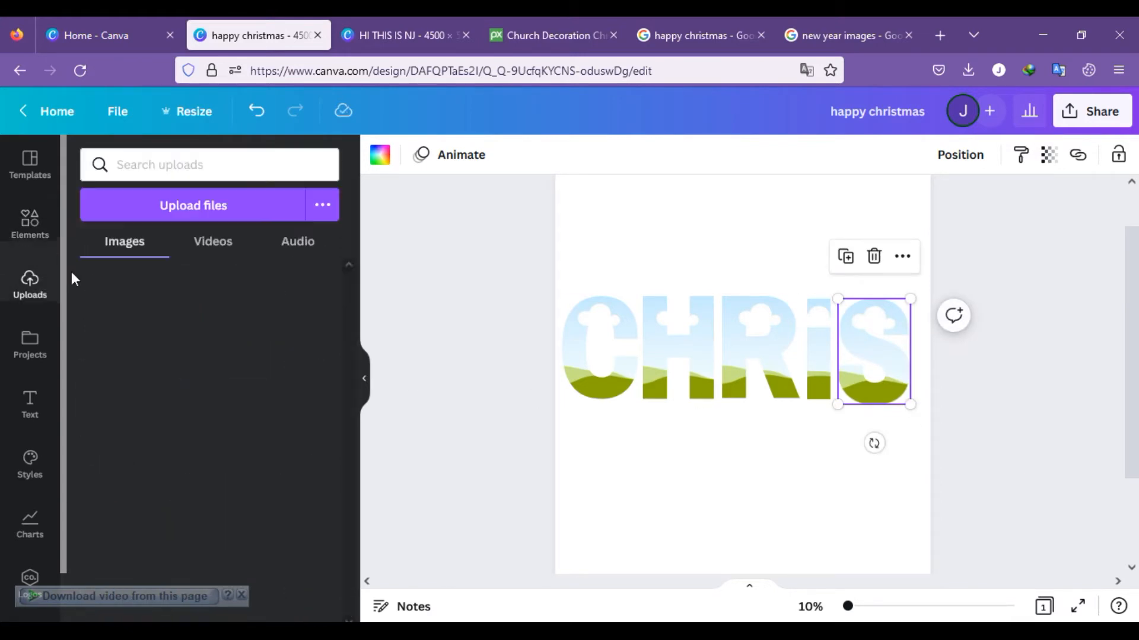
pyautogui.click(156, 208)
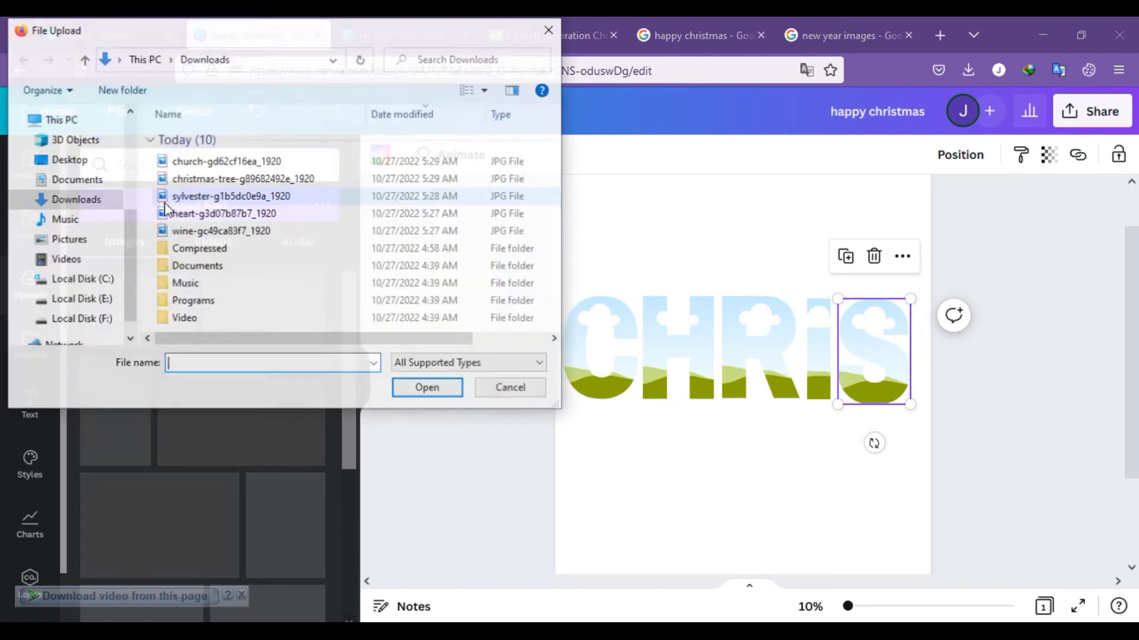
pyautogui.click(207, 162)
pyautogui.click(249, 179)
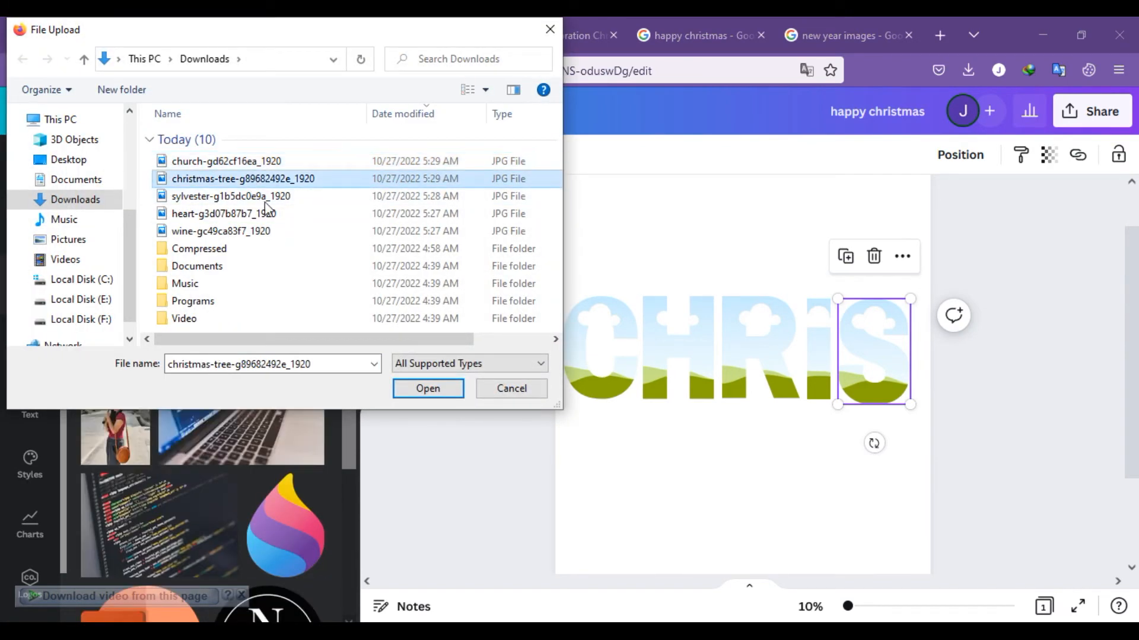
pyautogui.click(425, 389)
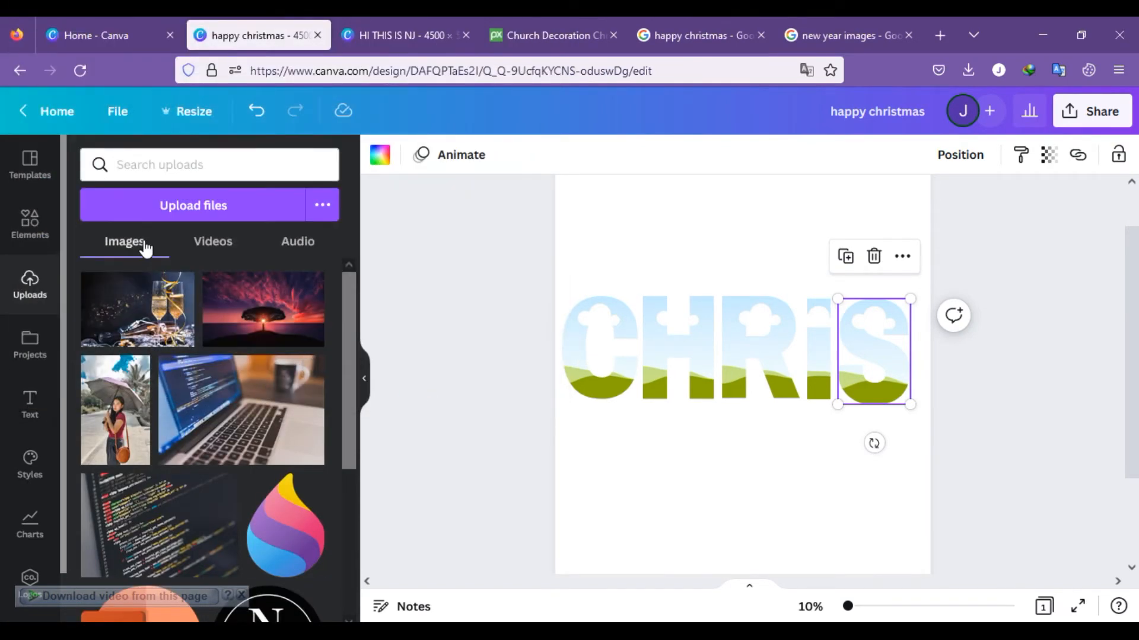
pyautogui.moveTo(148, 304); pyautogui.dragTo(586, 306)
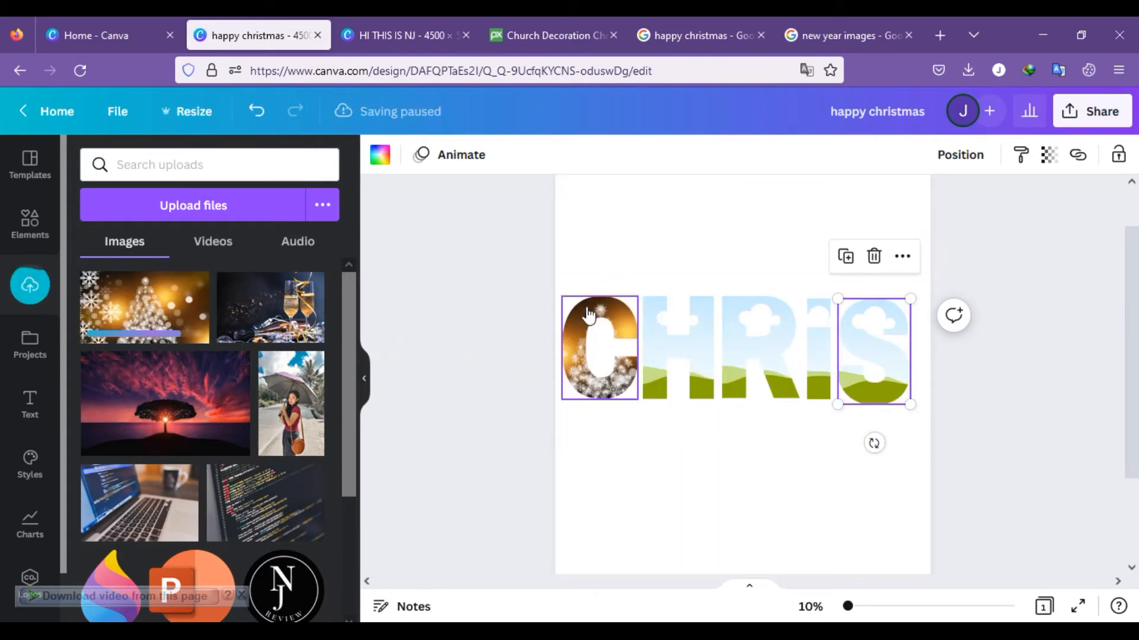
# Step: Upload the image church-gd62cf16ea_1920 from Downloads
pyautogui.click(183, 212)
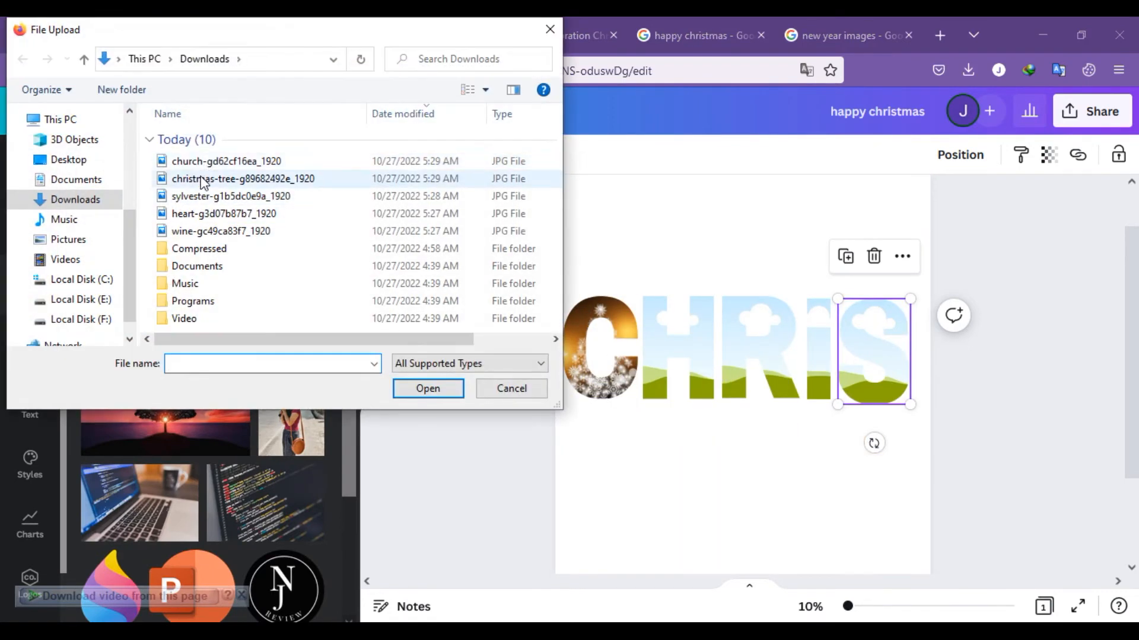
pyautogui.click(242, 161)
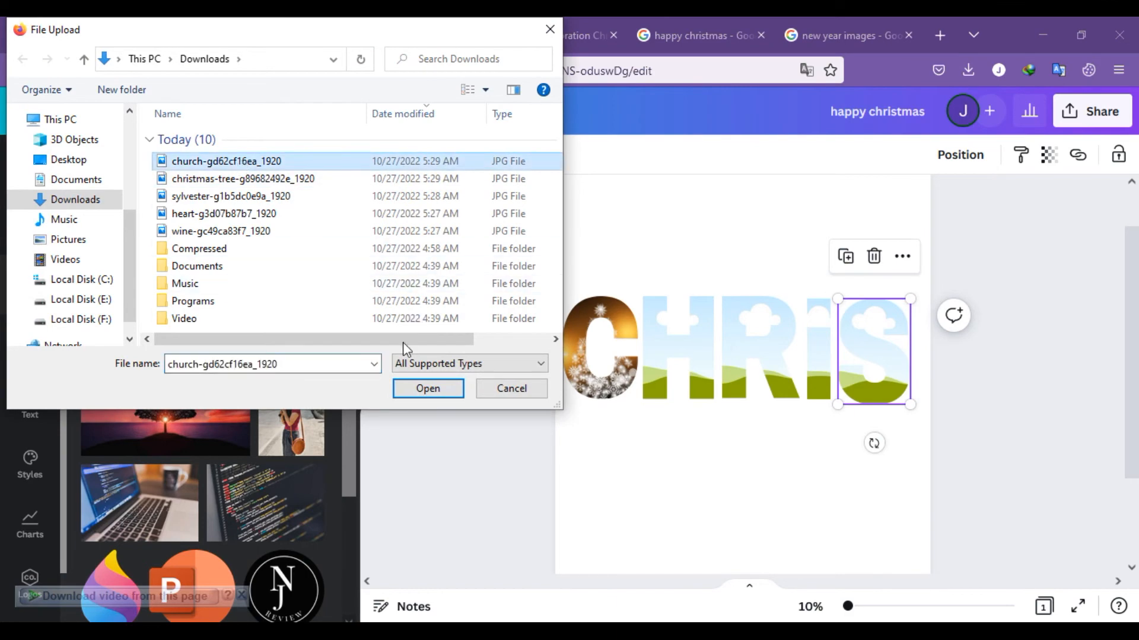
pyautogui.click(429, 392)
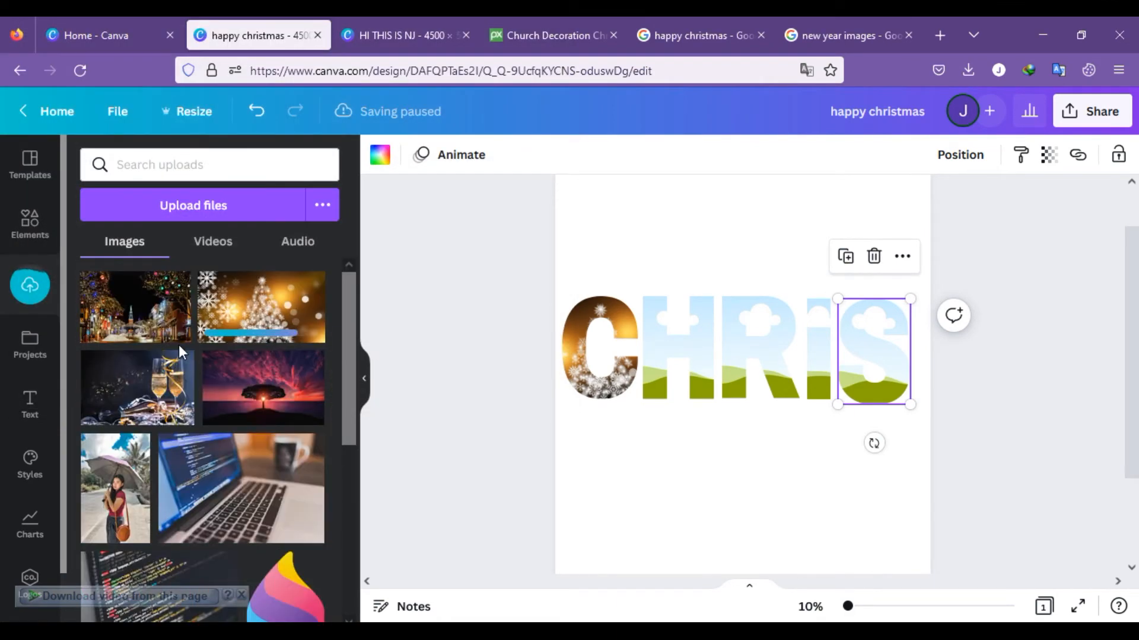
# Step: Fill the letter H and letter C frames with the uploaded church street photo
pyautogui.moveTo(127, 332); pyautogui.dragTo(706, 364)
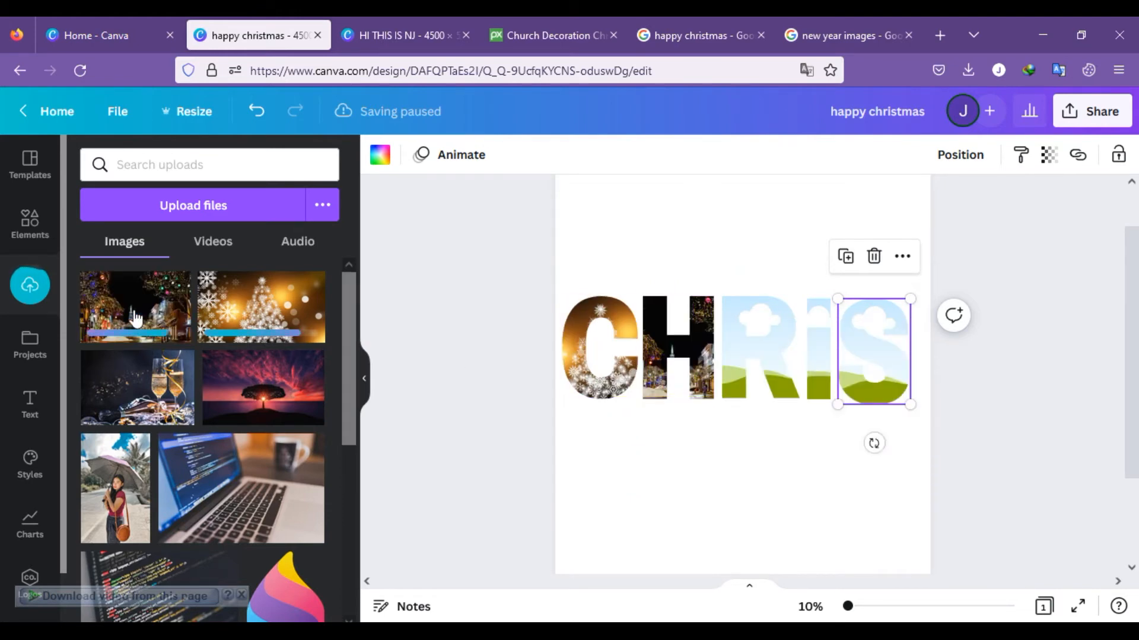
pyautogui.moveTo(136, 306); pyautogui.dragTo(623, 333)
pyautogui.click(109, 305)
pyautogui.moveTo(110, 306); pyautogui.dragTo(675, 363)
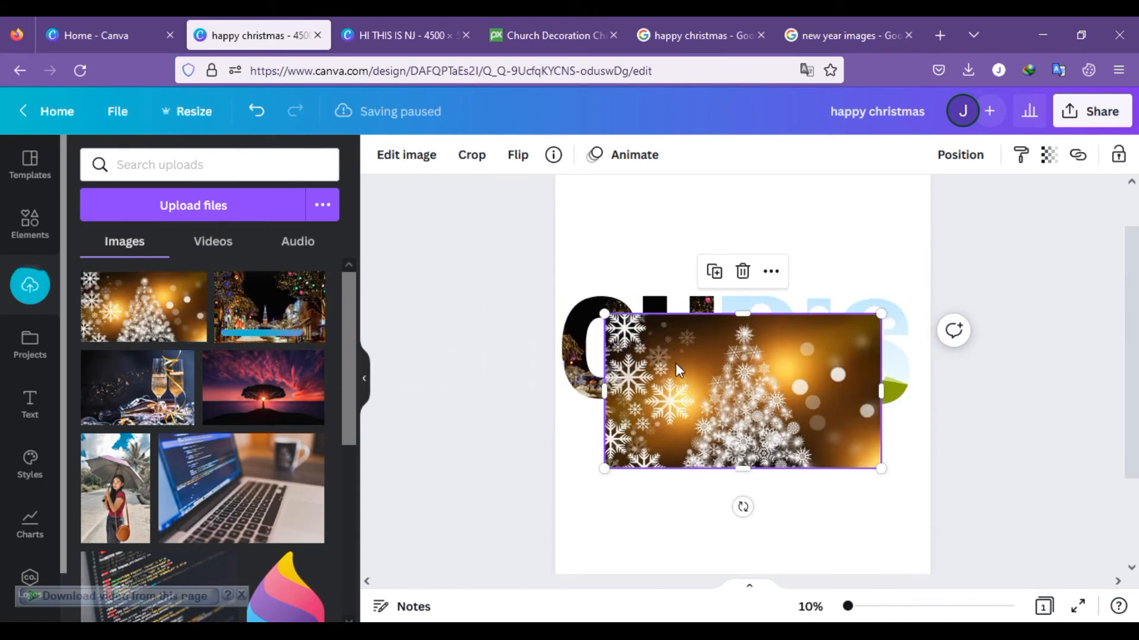
pyautogui.click(743, 271)
# Step: Fill the R and S frames with the Christmas tree photo and the I frame with the church street photo
pyautogui.moveTo(201, 320); pyautogui.dragTo(765, 338)
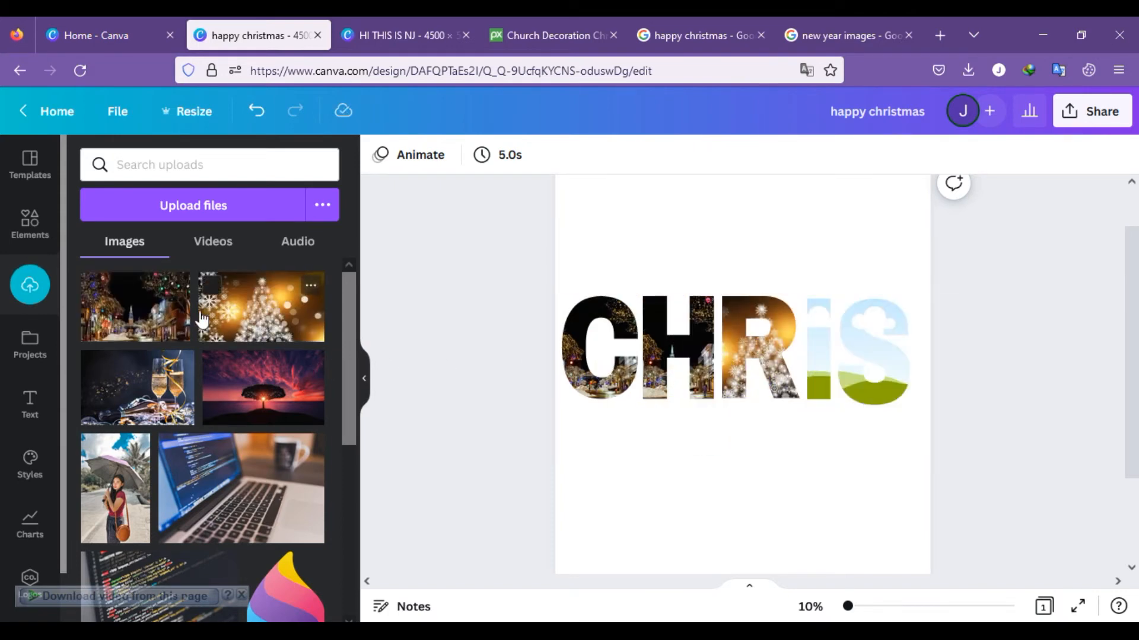
pyautogui.moveTo(189, 310); pyautogui.dragTo(805, 308)
pyautogui.click(895, 233)
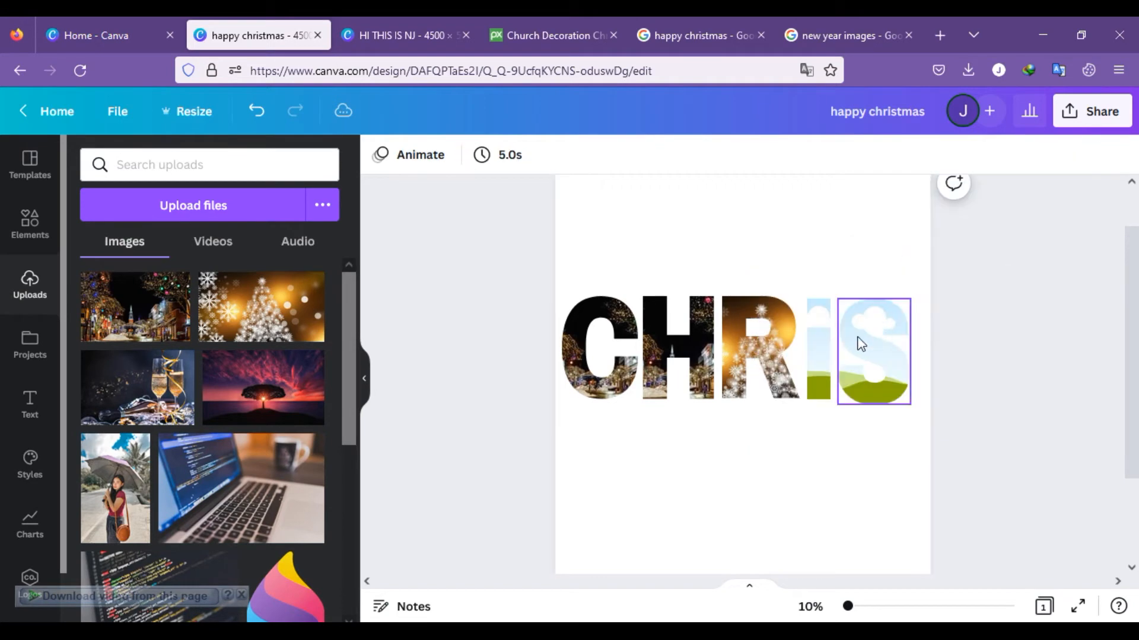
pyautogui.moveTo(129, 313); pyautogui.dragTo(820, 349)
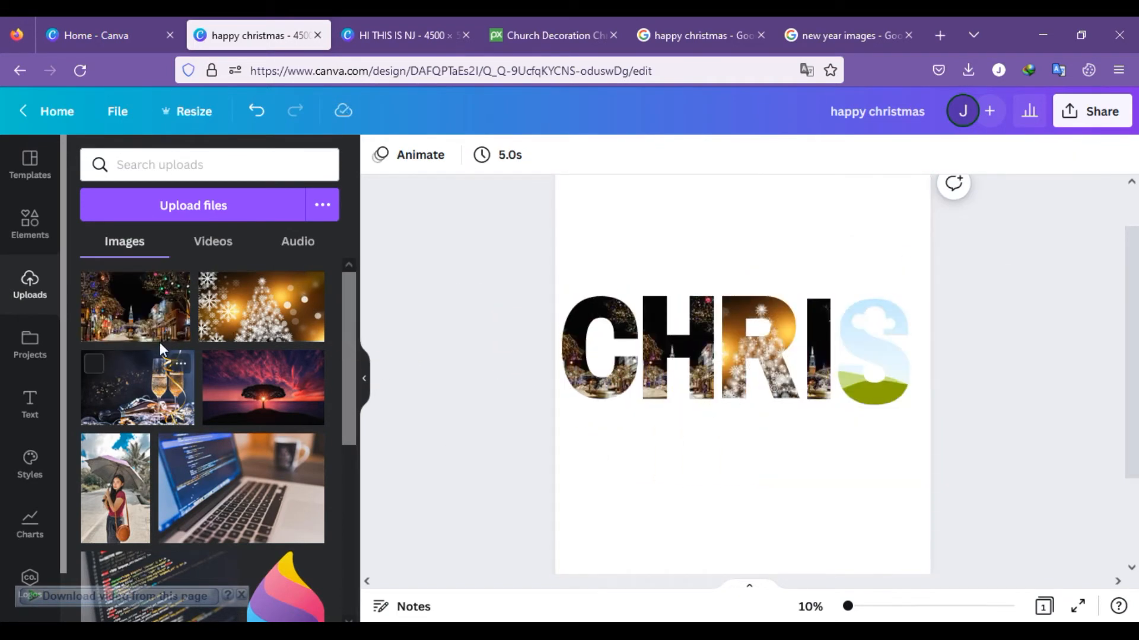
pyautogui.moveTo(263, 322); pyautogui.dragTo(878, 339)
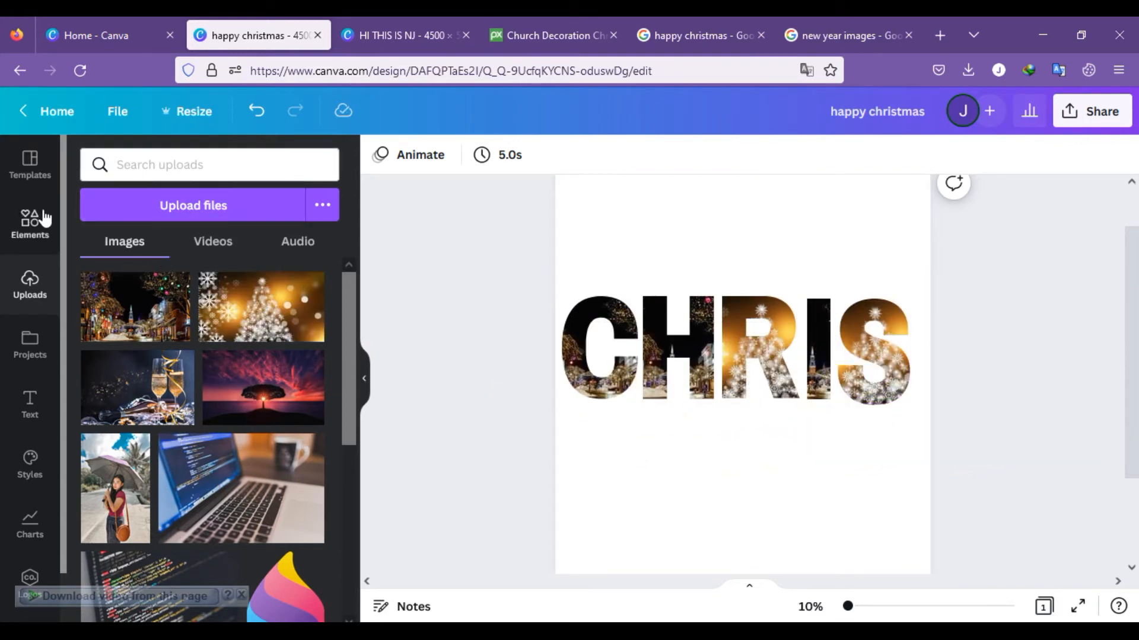
pyautogui.click(30, 223)
pyautogui.click(206, 171)
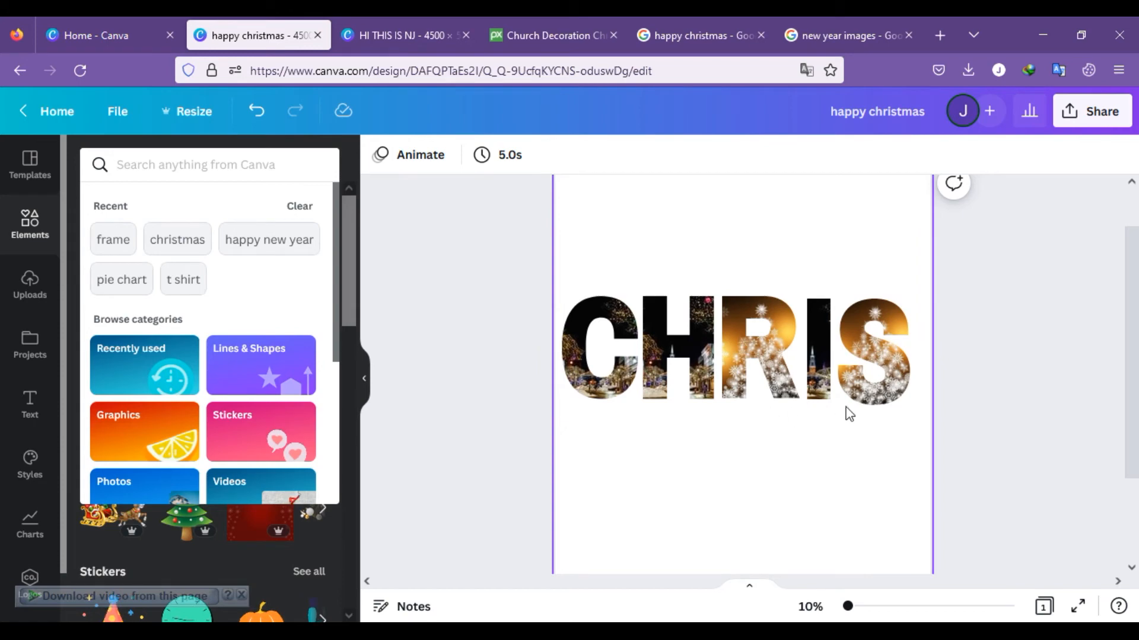
pyautogui.click(859, 371)
pyautogui.click(874, 256)
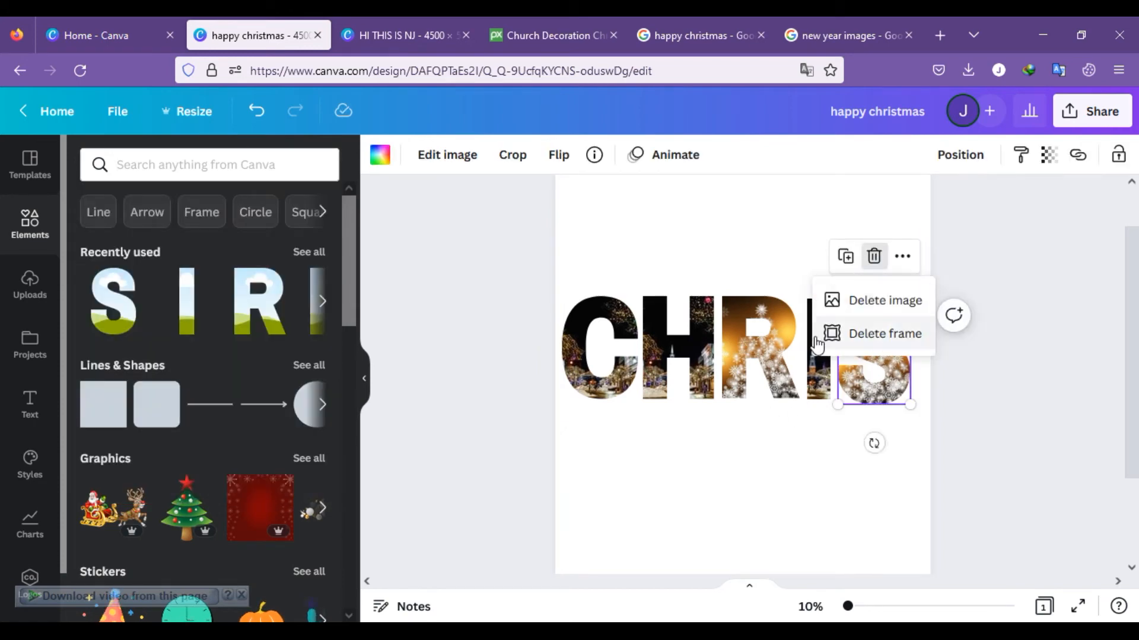
pyautogui.click(817, 410)
pyautogui.moveTo(497, 265); pyautogui.dragTo(1062, 502)
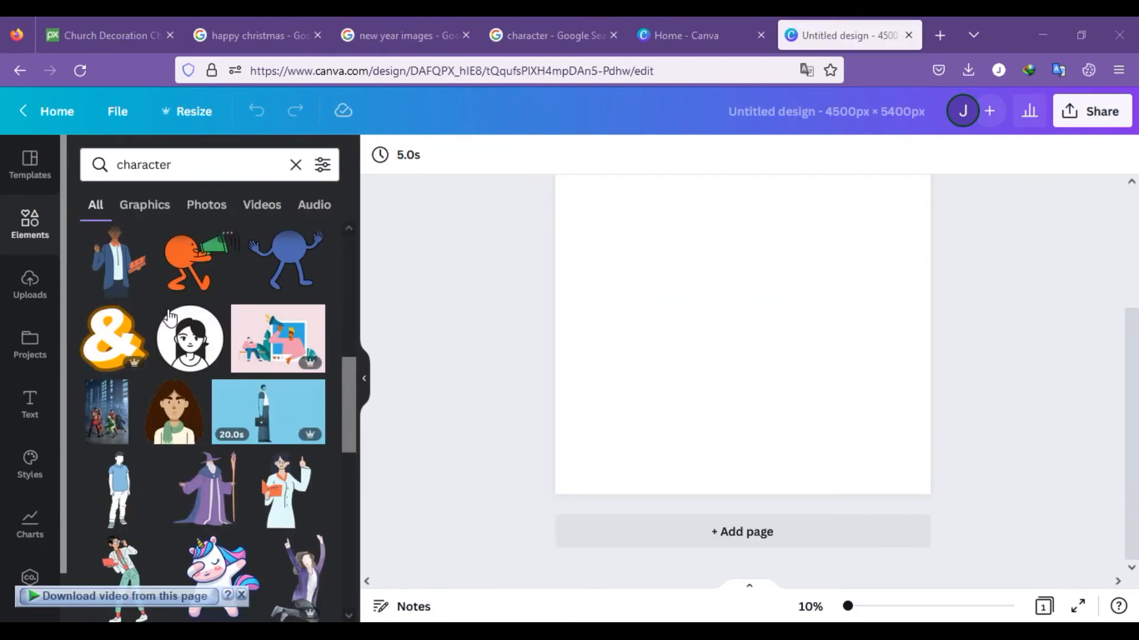
# Step: Add the purple-robed wizard graphic from the "character" search results and place it in the left half of the page
pyautogui.scroll(-3, 228, 364)
pyautogui.scroll(-2, 231, 363)
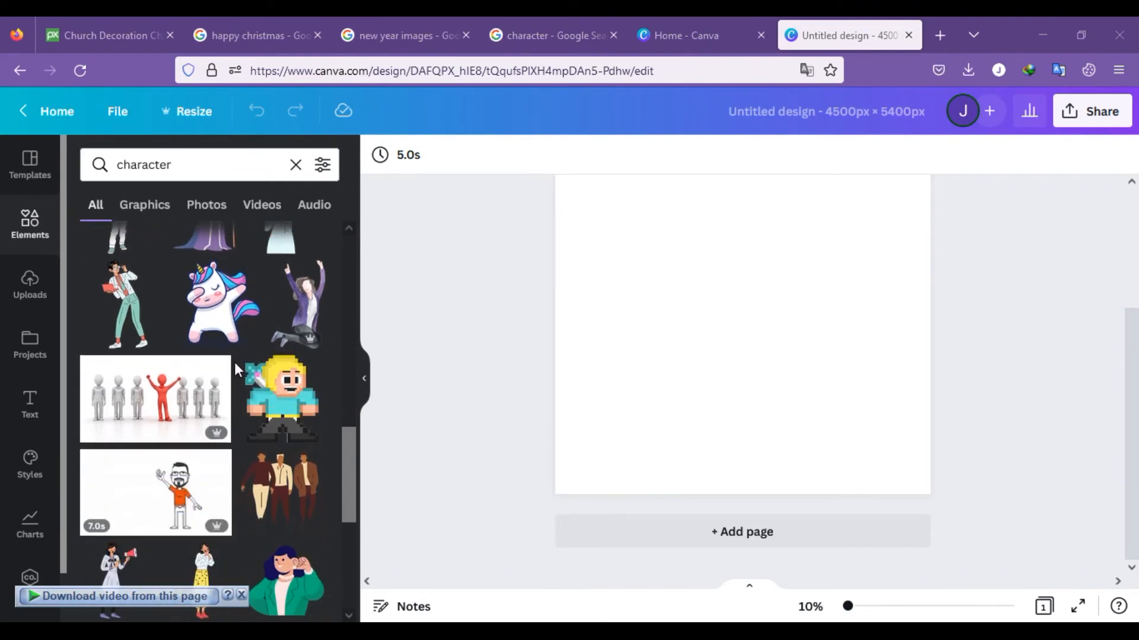
pyautogui.scroll(2, 225, 326)
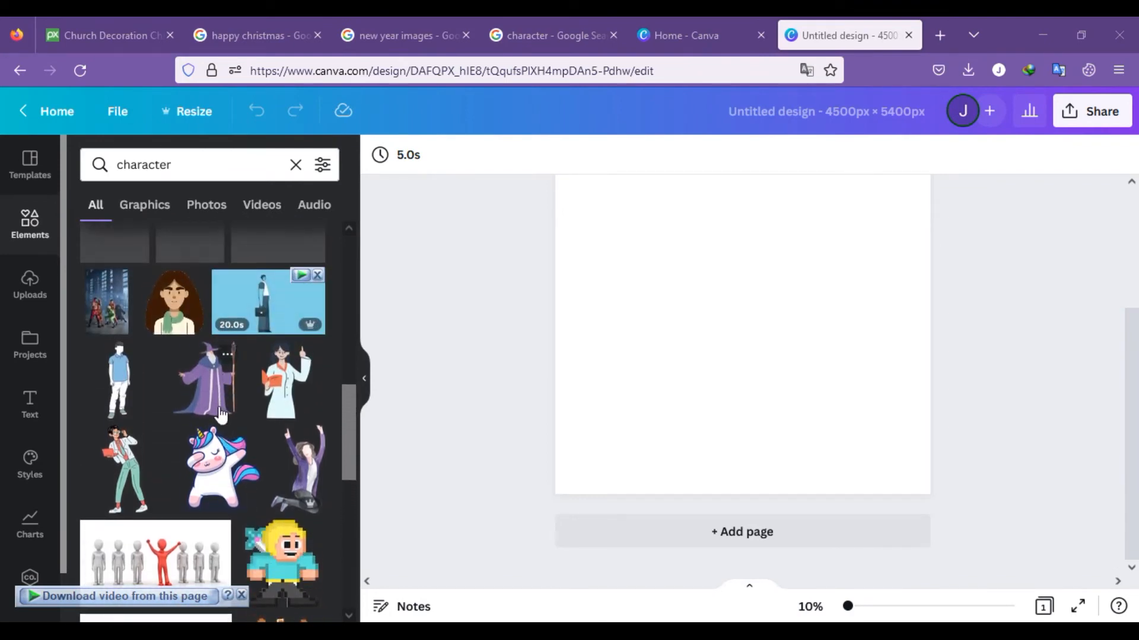
pyautogui.scroll(1, 225, 328)
pyautogui.click(214, 379)
pyautogui.moveTo(750, 396); pyautogui.dragTo(671, 390)
# Step: Add the dabbing unicorn graphic and place it to the right of the wizard
pyautogui.scroll(-5, 256, 408)
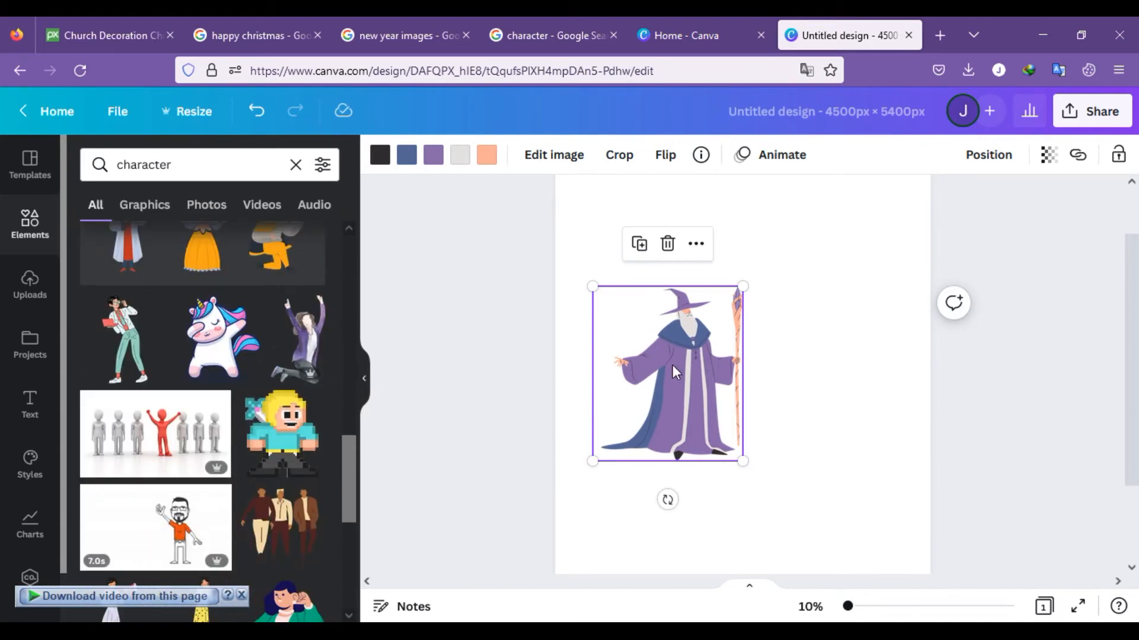
pyautogui.click(222, 347)
pyautogui.moveTo(734, 343); pyautogui.dragTo(828, 336)
# Step: Browse further character graphics, delete the unicorn from the page and move the wizard to the page's horizontal centre
pyautogui.scroll(-2, 272, 421)
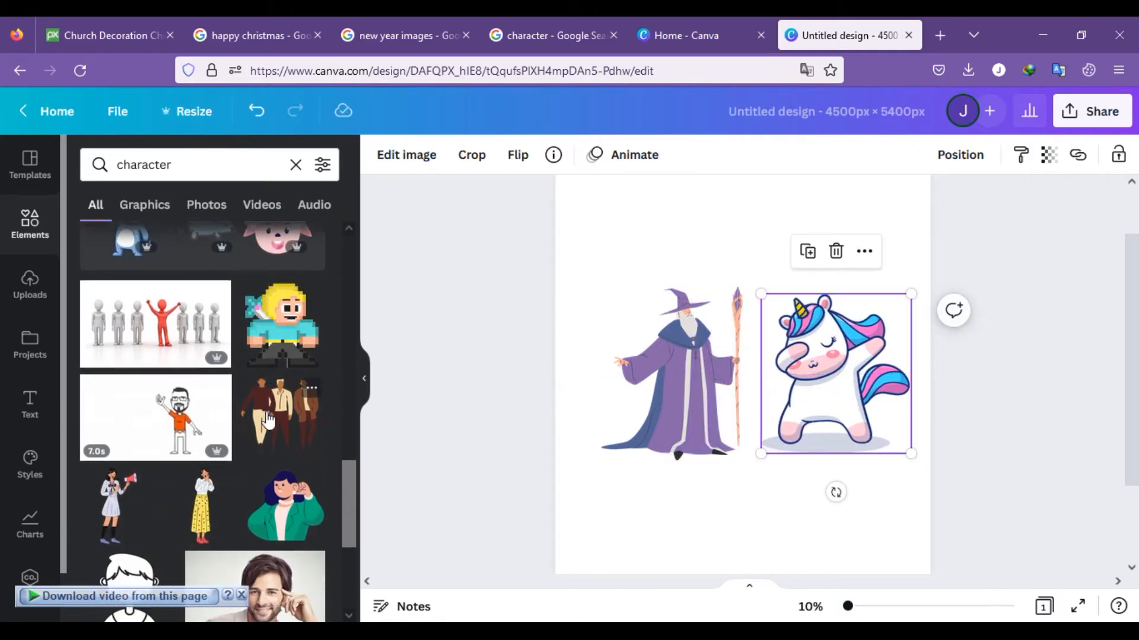
pyautogui.scroll(-4, 269, 419)
pyautogui.scroll(-5, 268, 419)
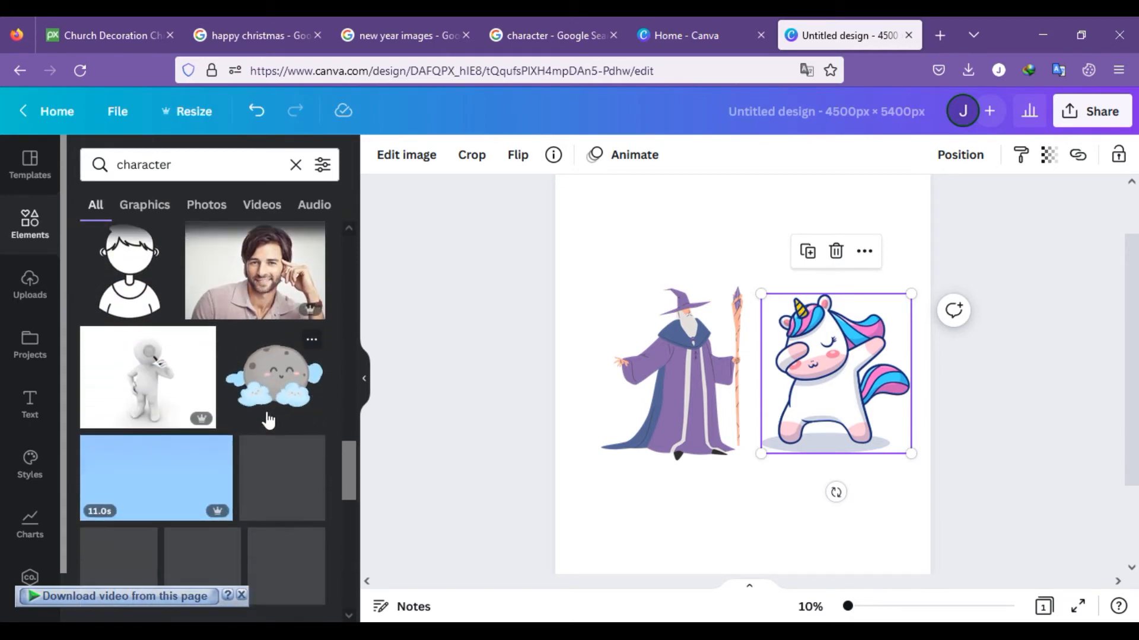
pyautogui.scroll(-6, 269, 419)
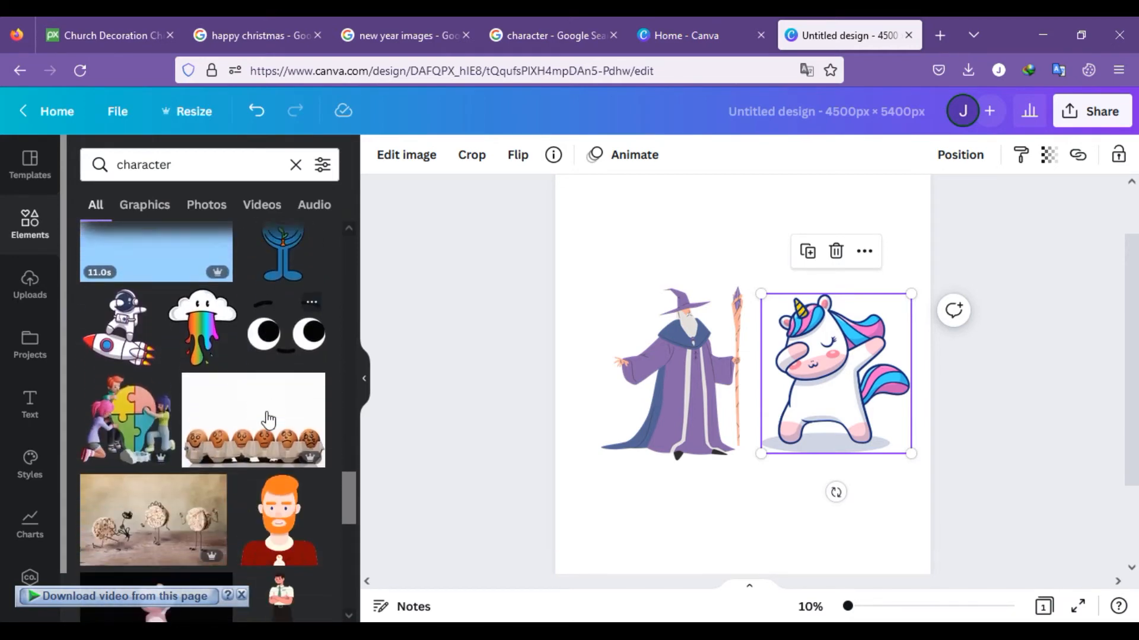
pyautogui.scroll(-6, 269, 420)
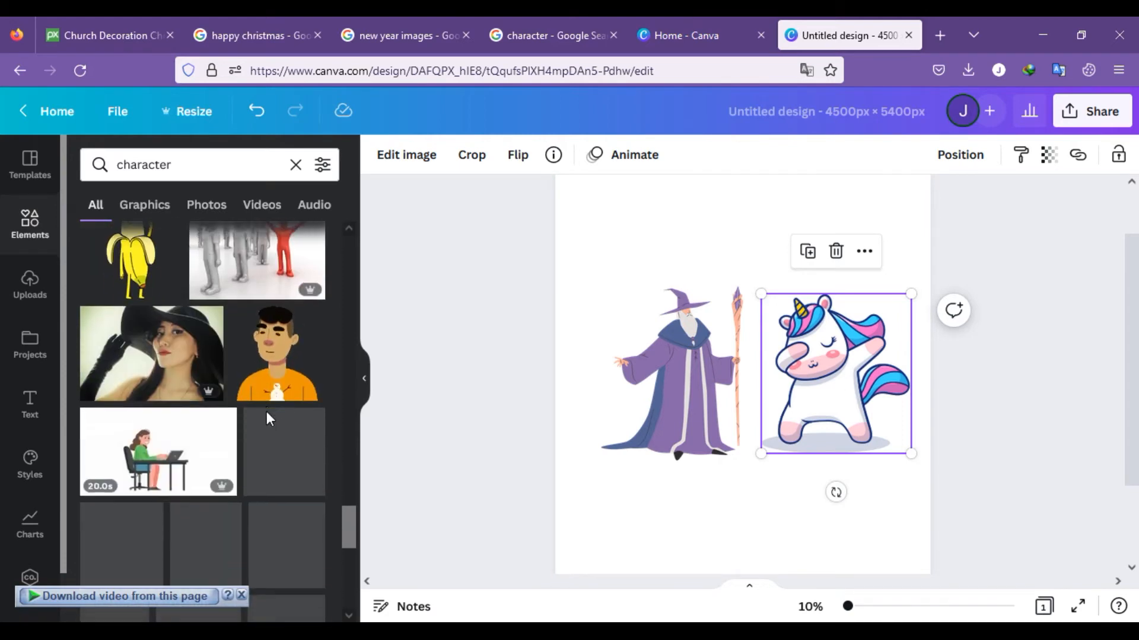
pyautogui.scroll(-3, 265, 411)
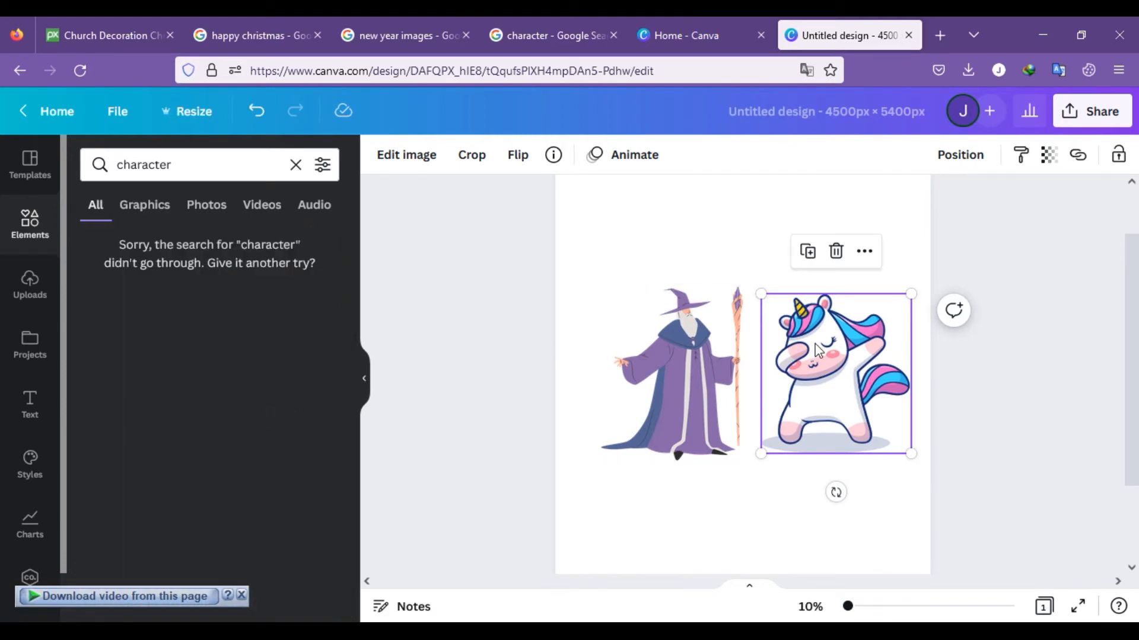
pyautogui.click(836, 252)
pyautogui.moveTo(675, 354); pyautogui.dragTo(744, 354)
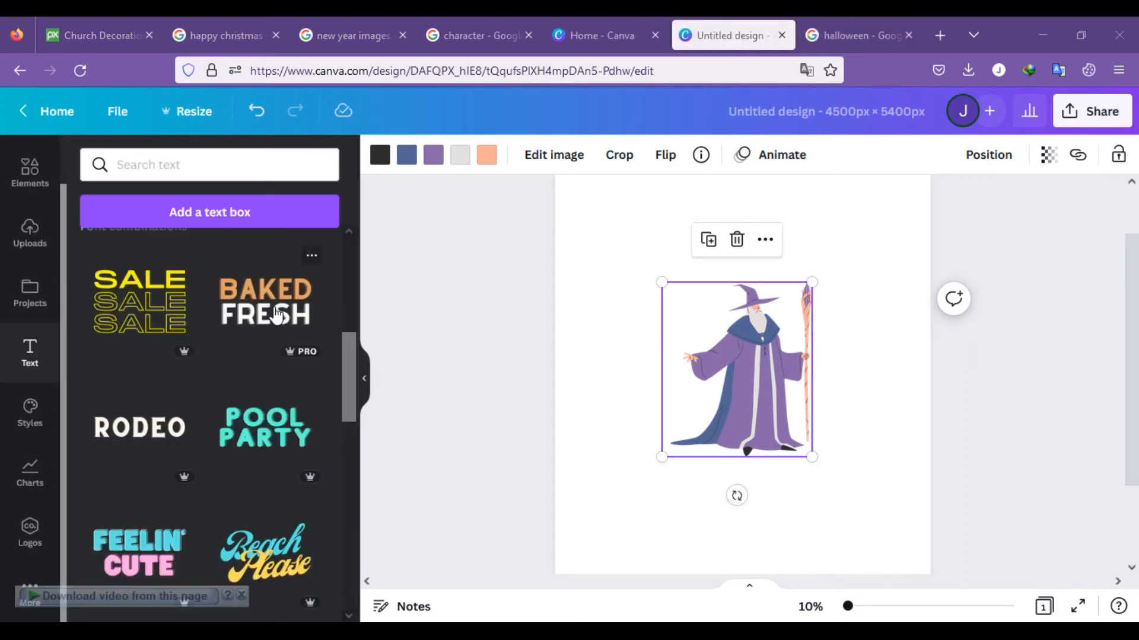
# Step: Add the BAKED FRESH font combination to the page, ungroup it and delete the FRESH text
pyautogui.click(276, 314)
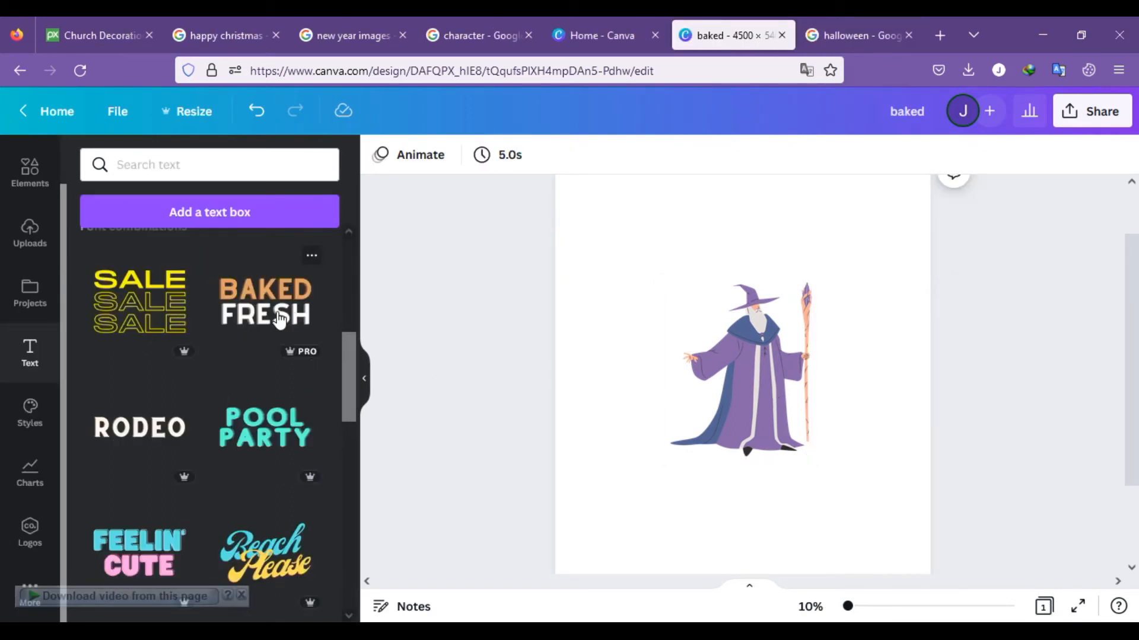
pyautogui.click(279, 309)
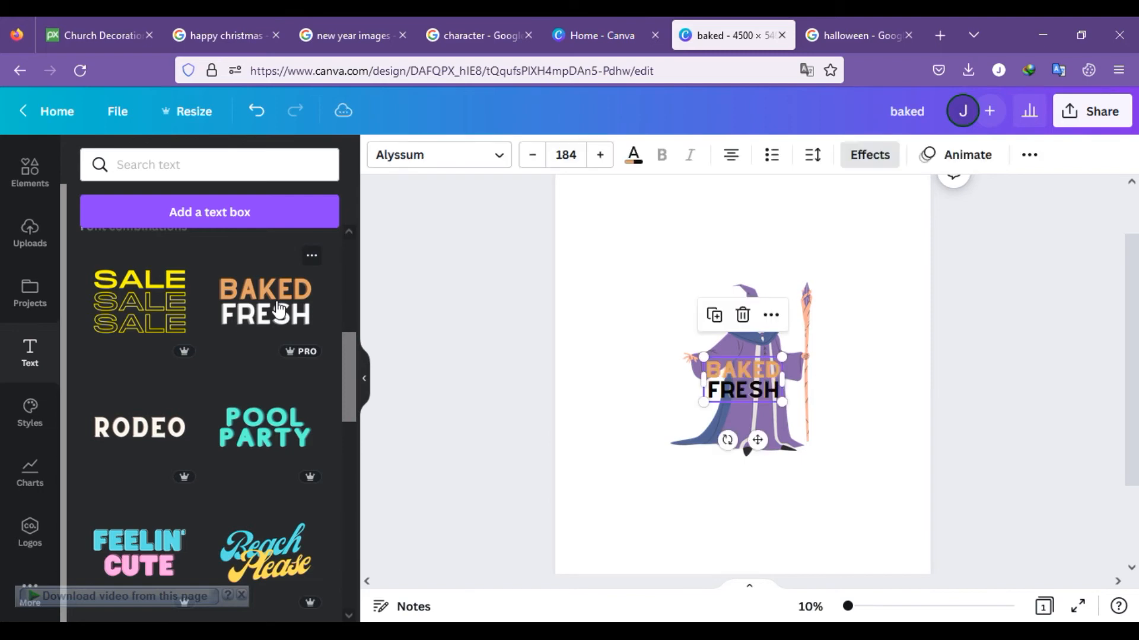
pyautogui.rightClick(747, 388)
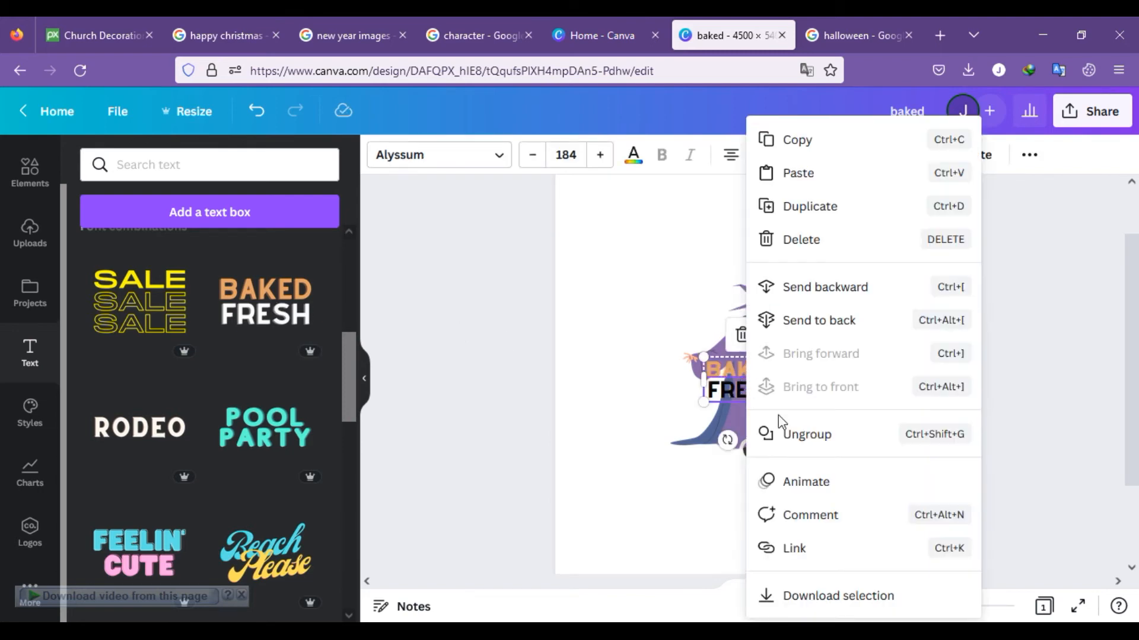
pyautogui.click(807, 436)
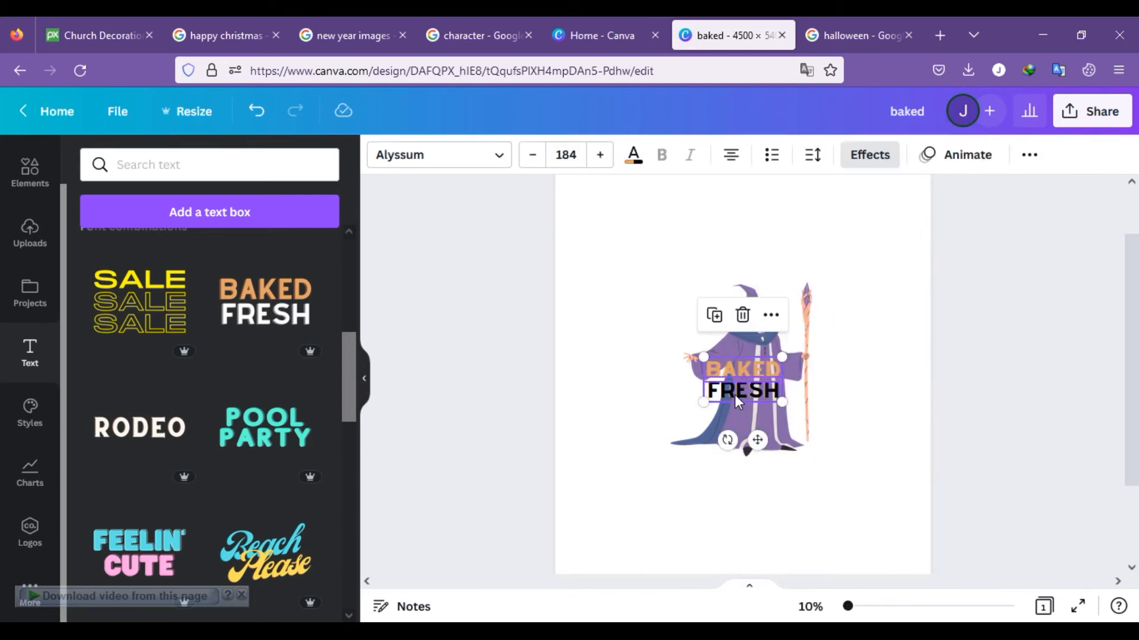
pyautogui.click(1002, 395)
pyautogui.click(763, 390)
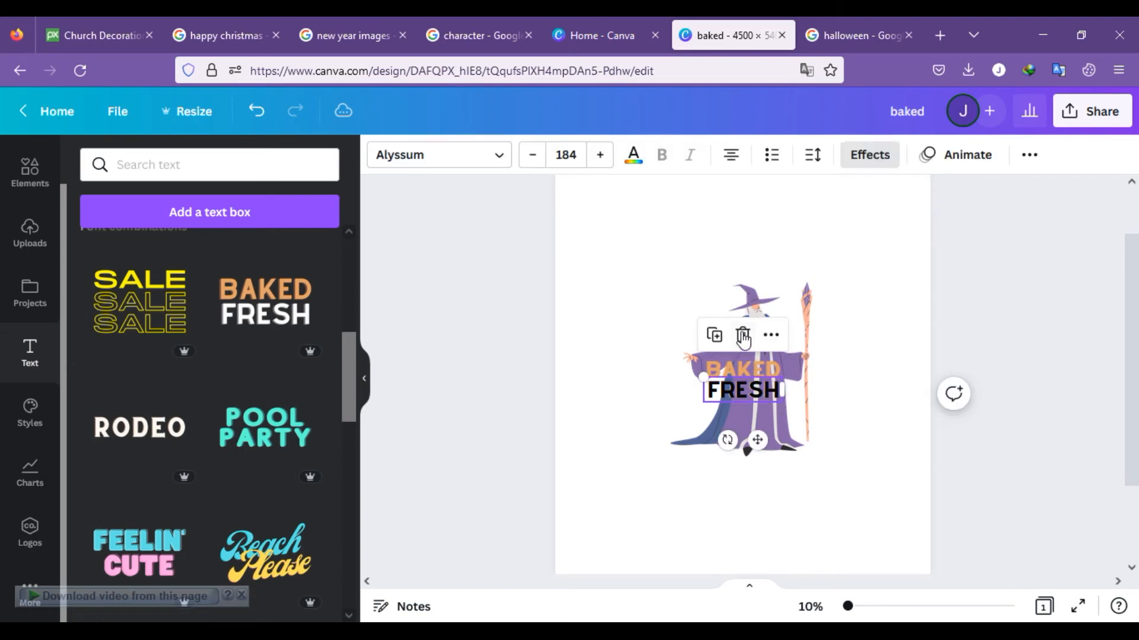
pyautogui.click(743, 336)
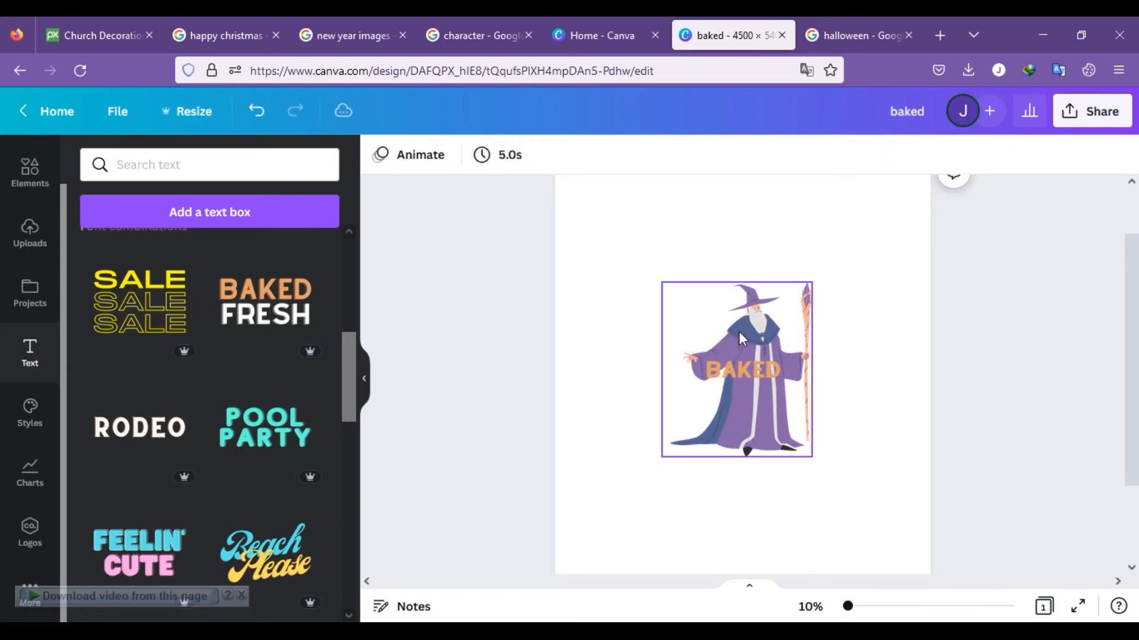
# Step: Replace the BAKED text with HALLOWEEN and widen its text box so the word fits on one line
pyautogui.click(757, 375)
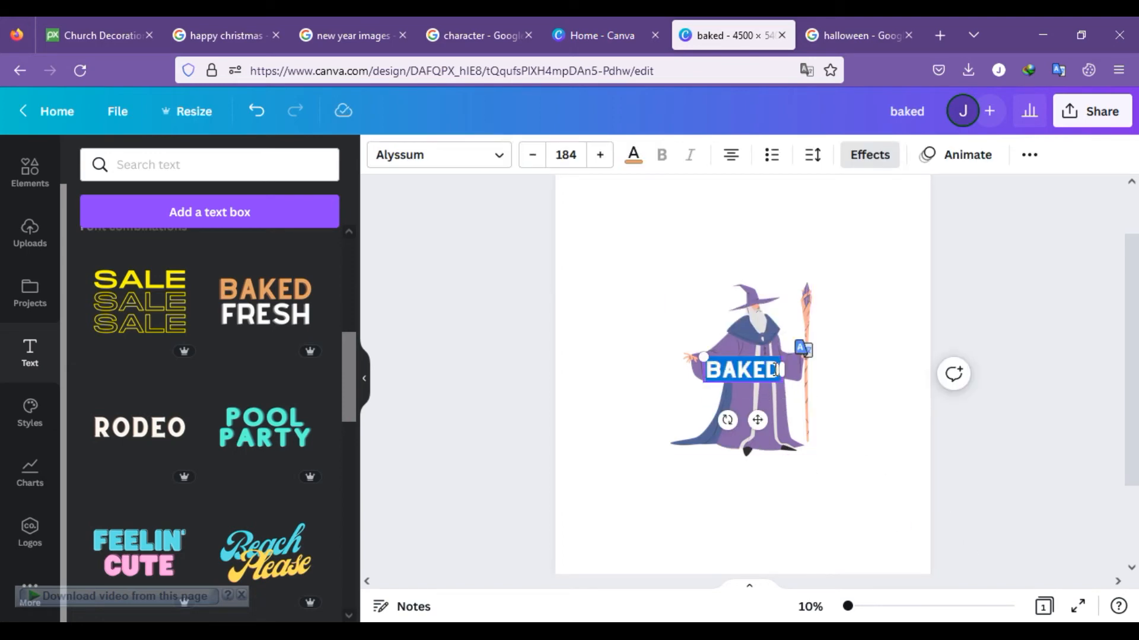
pyautogui.write('HALLOWEEN')
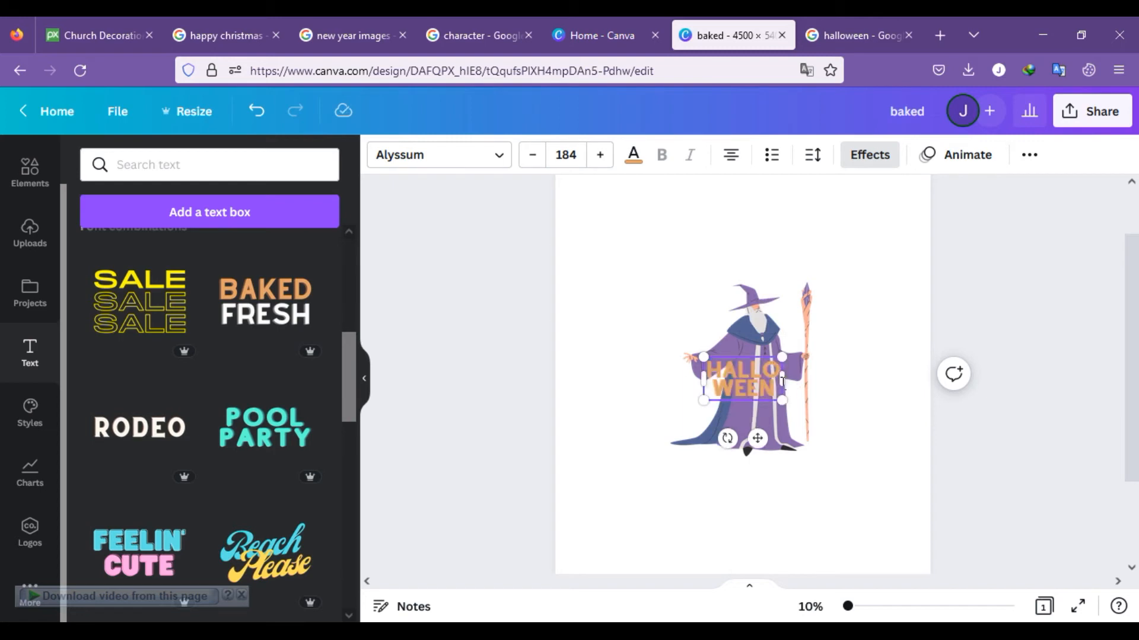
pyautogui.moveTo(784, 378); pyautogui.dragTo(881, 379)
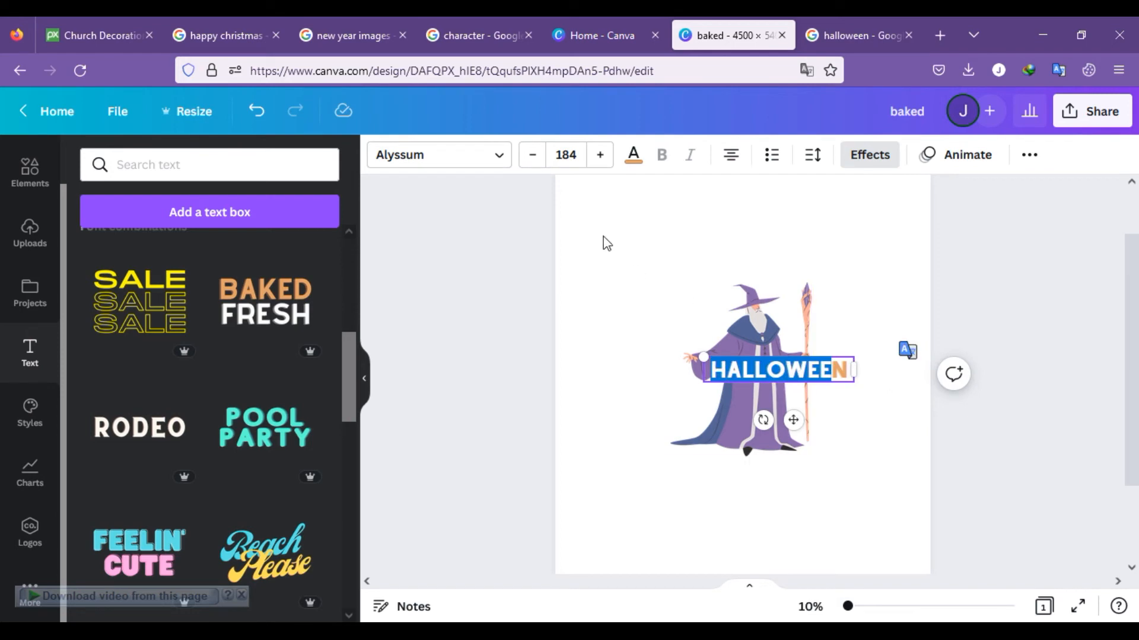
pyautogui.click(677, 284)
# Step: Set the HALLOWEEN font size to 500, widen the text box to one line and place it above the wizard
pyautogui.click(778, 370)
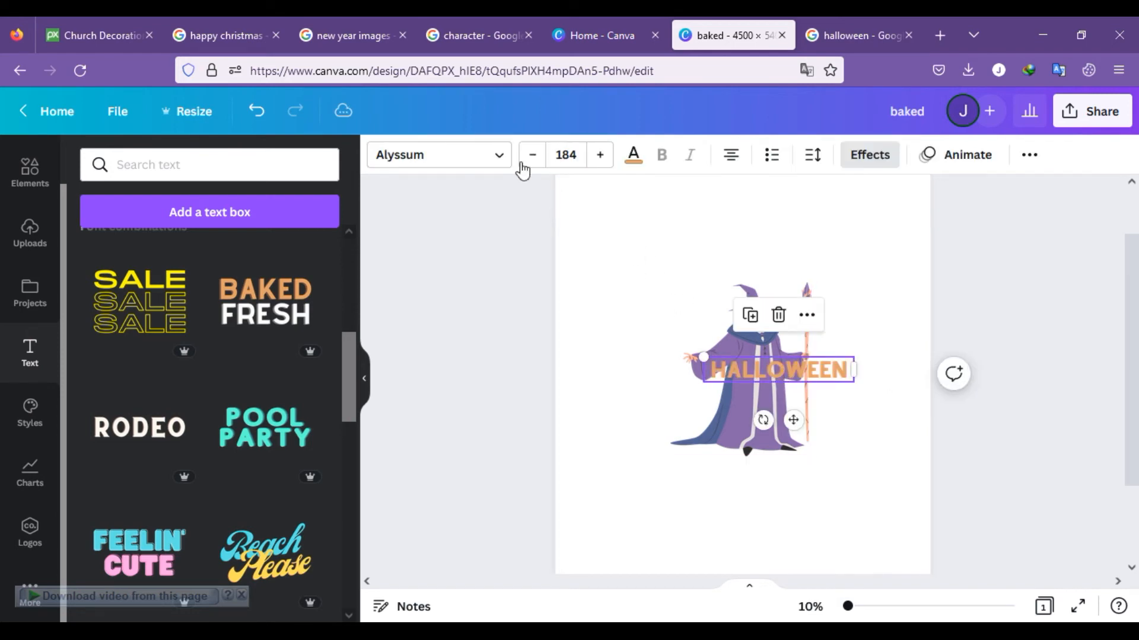
pyautogui.click(566, 156)
pyautogui.write('500')
pyautogui.click(694, 224)
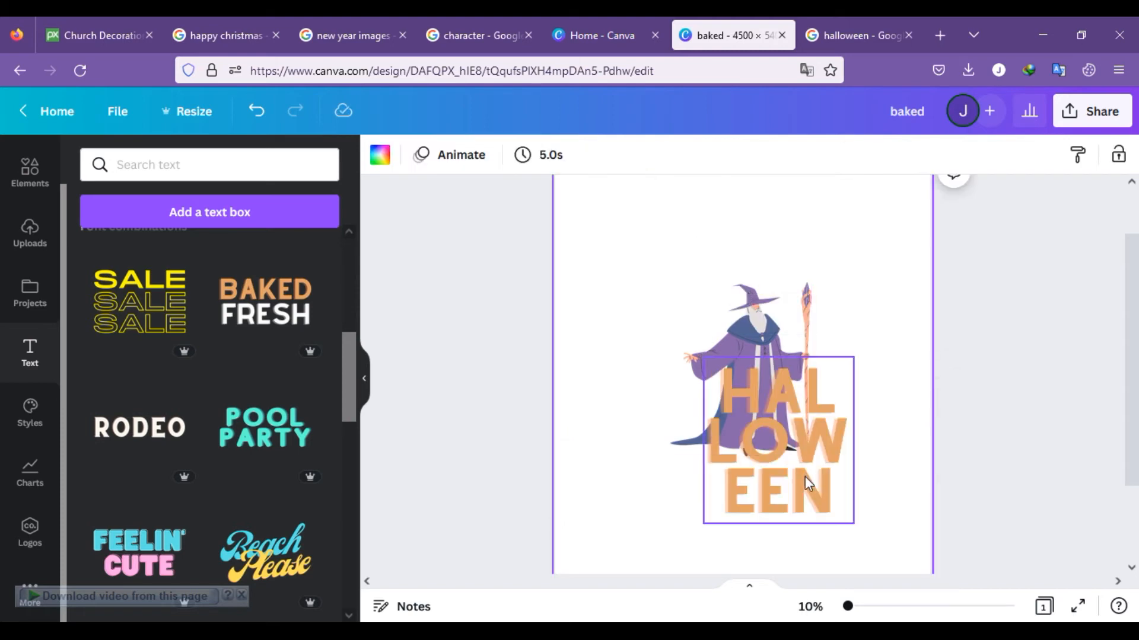
pyautogui.click(832, 458)
pyautogui.moveTo(856, 445); pyautogui.dragTo(905, 450)
pyautogui.moveTo(752, 450); pyautogui.dragTo(493, 442)
pyautogui.moveTo(702, 403); pyautogui.dragTo(749, 263)
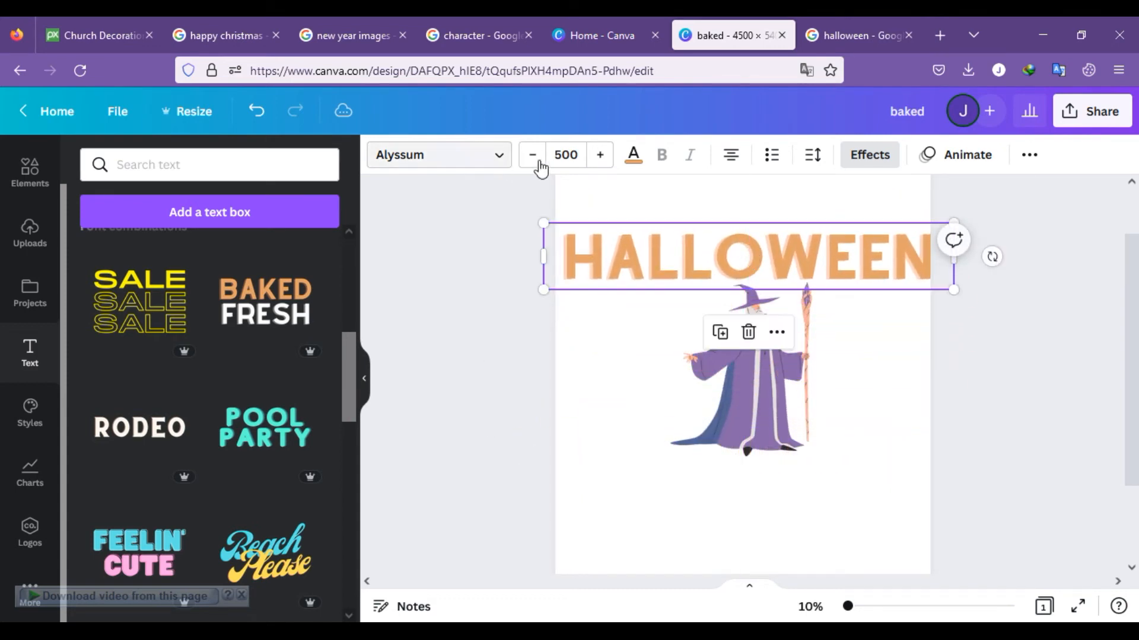
# Step: Set the HALLOWEEN font size to 400 and move the text directly below the wizard
pyautogui.click(569, 155)
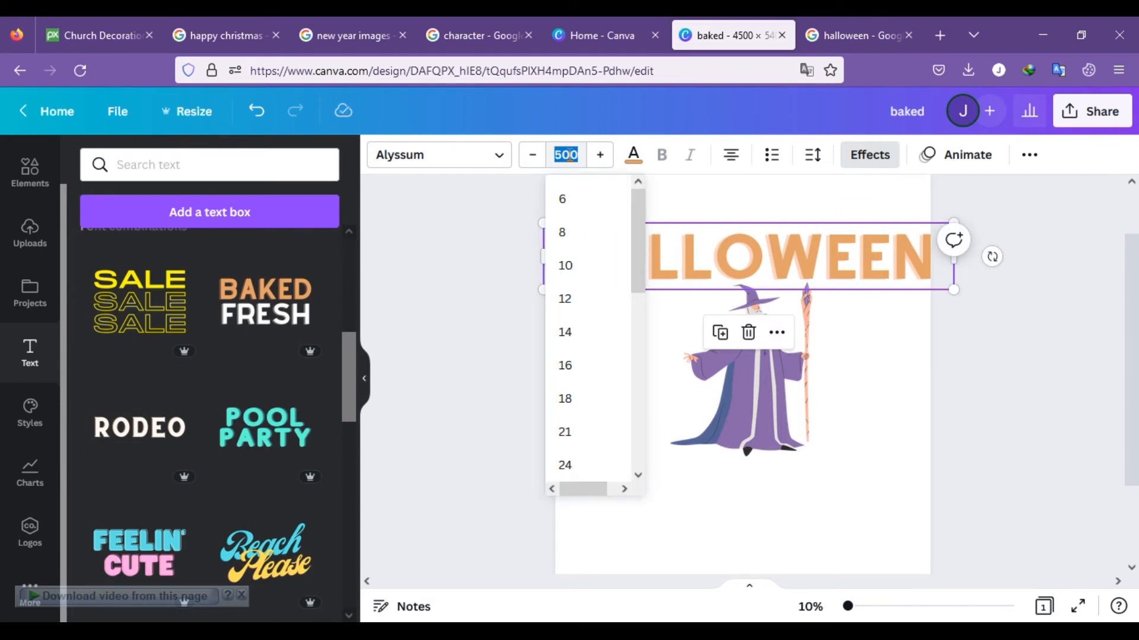
pyautogui.write('400')
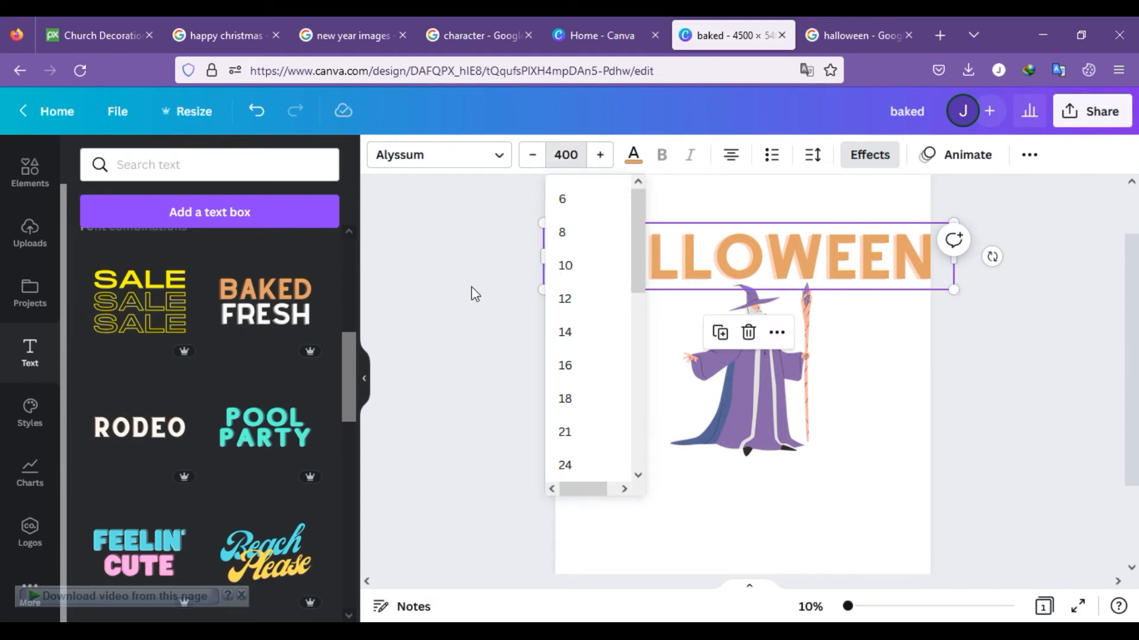
pyautogui.click(471, 293)
pyautogui.click(772, 249)
pyautogui.moveTo(772, 249); pyautogui.dragTo(782, 474)
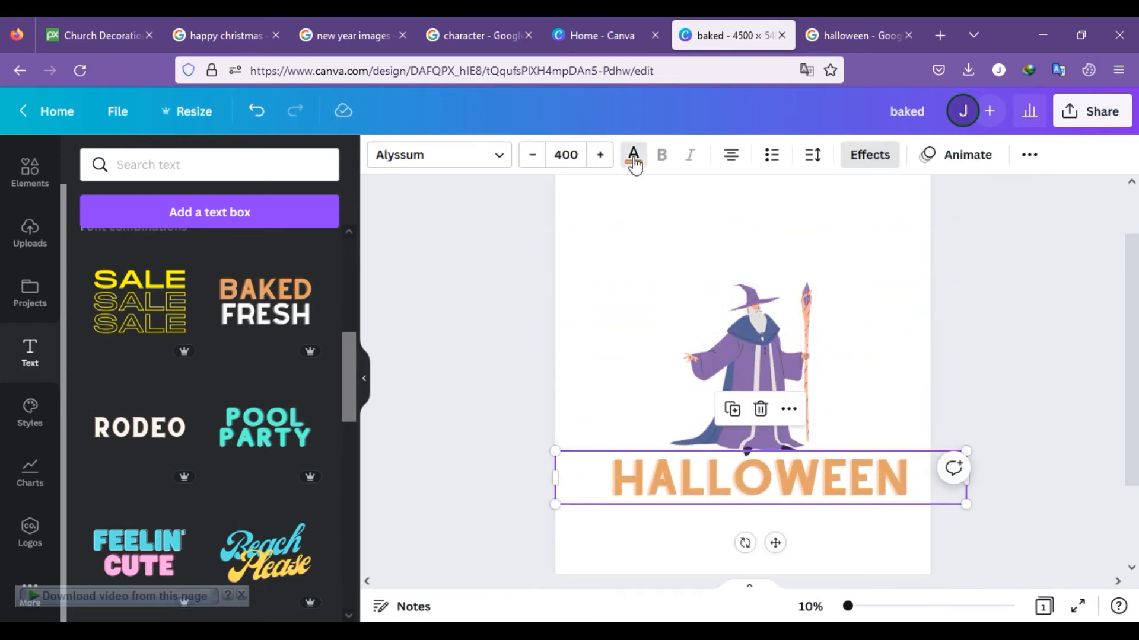
# Step: Colour the HALLOWEEN text red using the default colours and deselect it
pyautogui.click(634, 157)
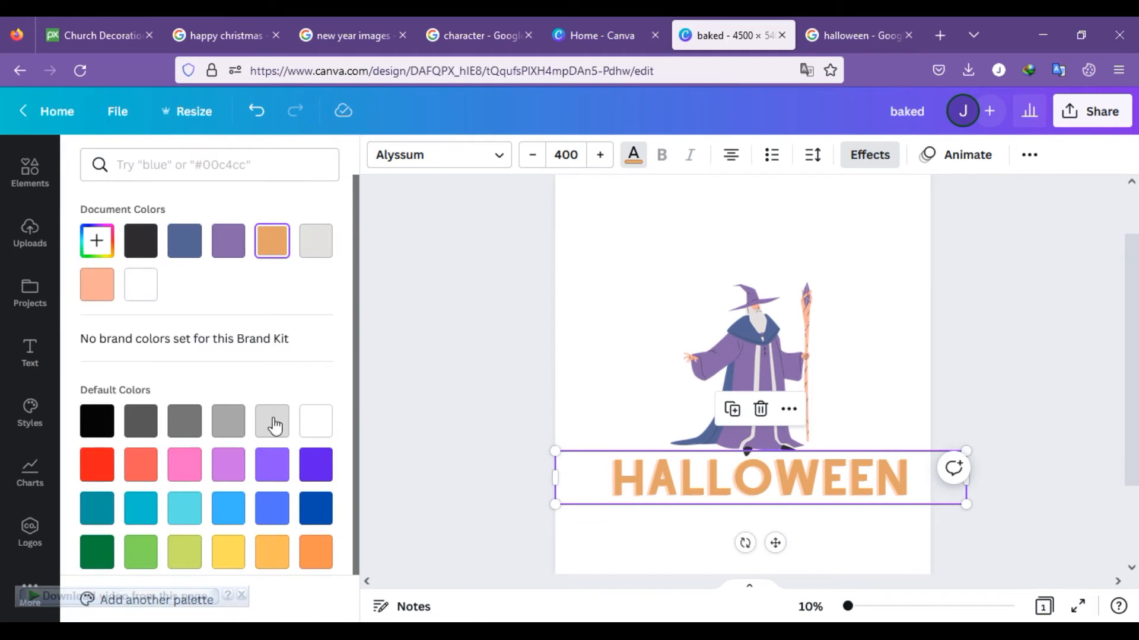
pyautogui.click(100, 476)
pyautogui.click(500, 388)
pyautogui.click(968, 367)
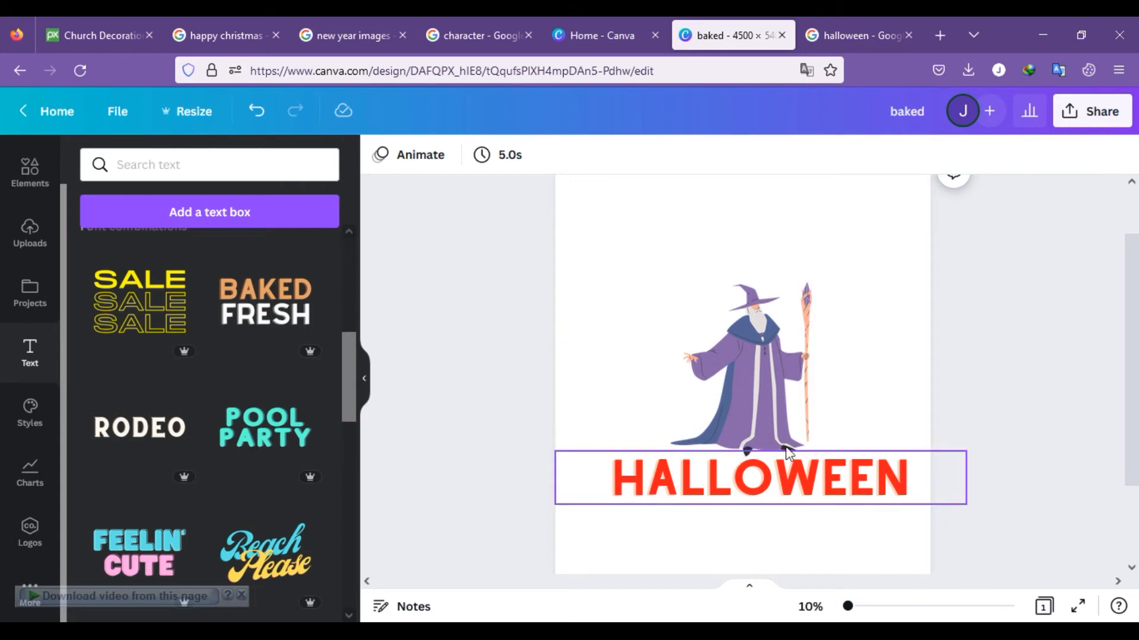
# Step: Move the HALLOWEEN text above the wizard and apply the Curve shape effect, arching it over the wizard's head
pyautogui.scroll(1, 1047, 234)
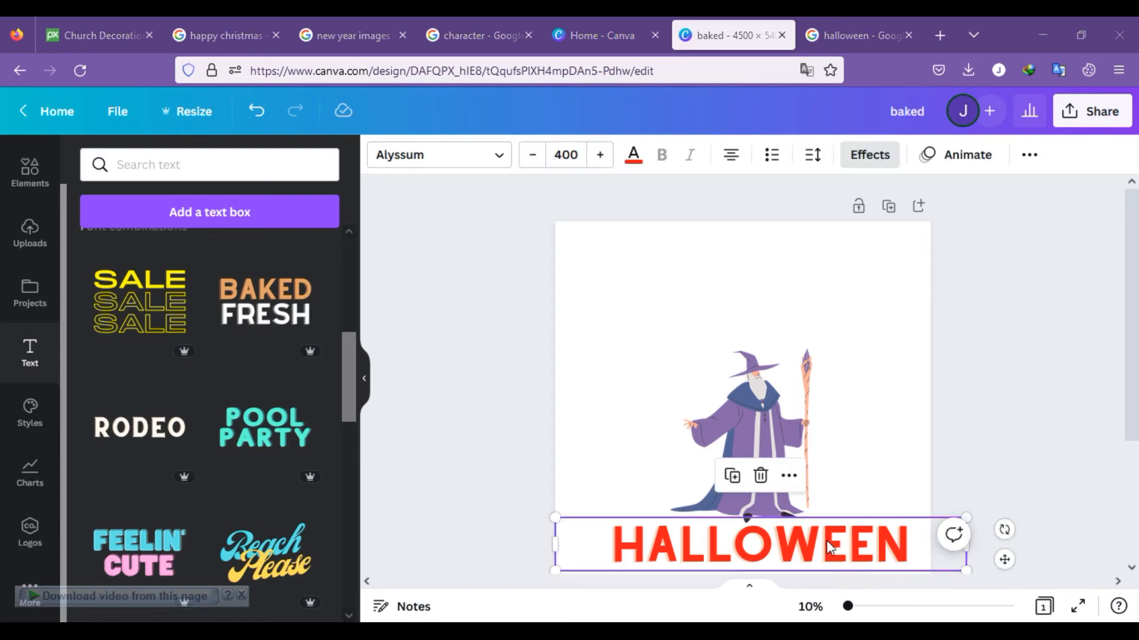
pyautogui.moveTo(829, 546); pyautogui.dragTo(810, 323)
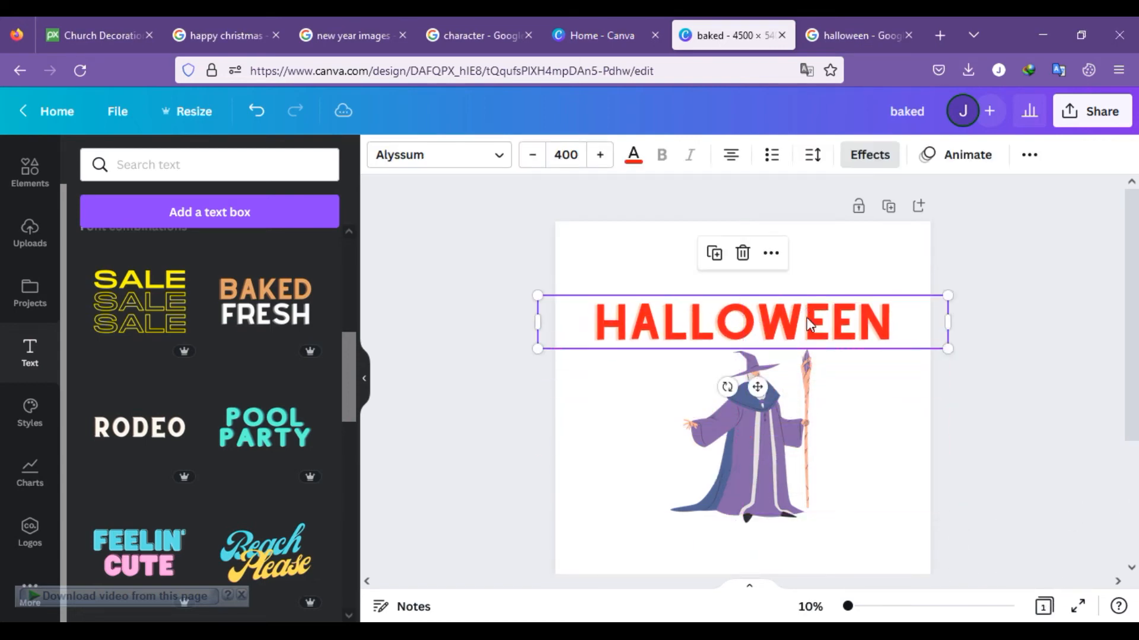
pyautogui.click(1028, 155)
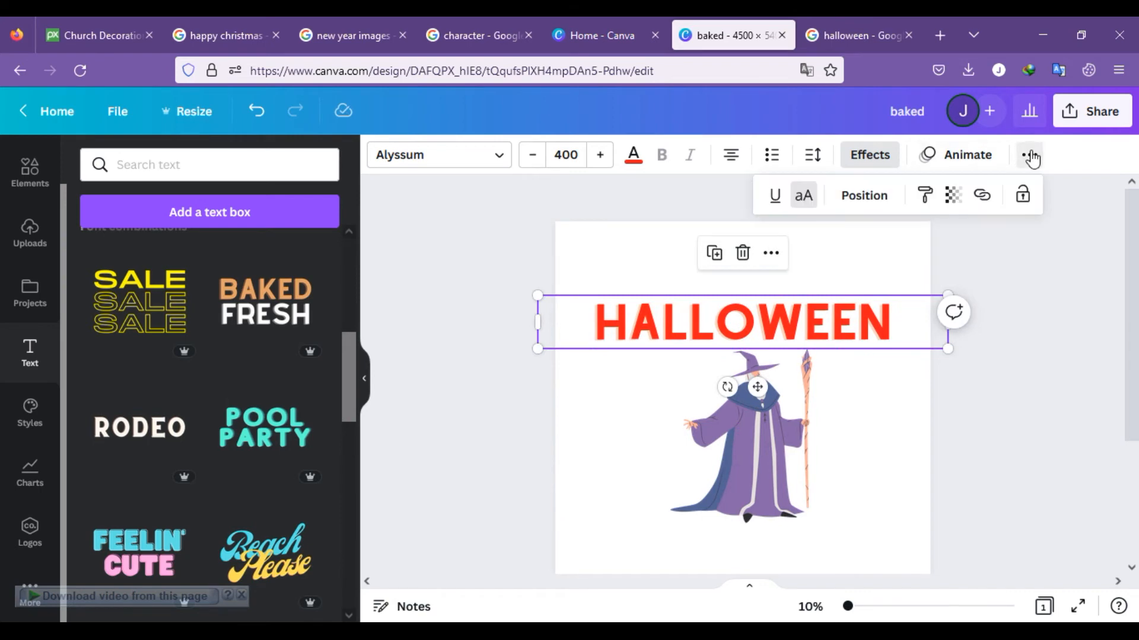
pyautogui.click(795, 324)
pyautogui.click(878, 166)
pyautogui.scroll(-5, 244, 479)
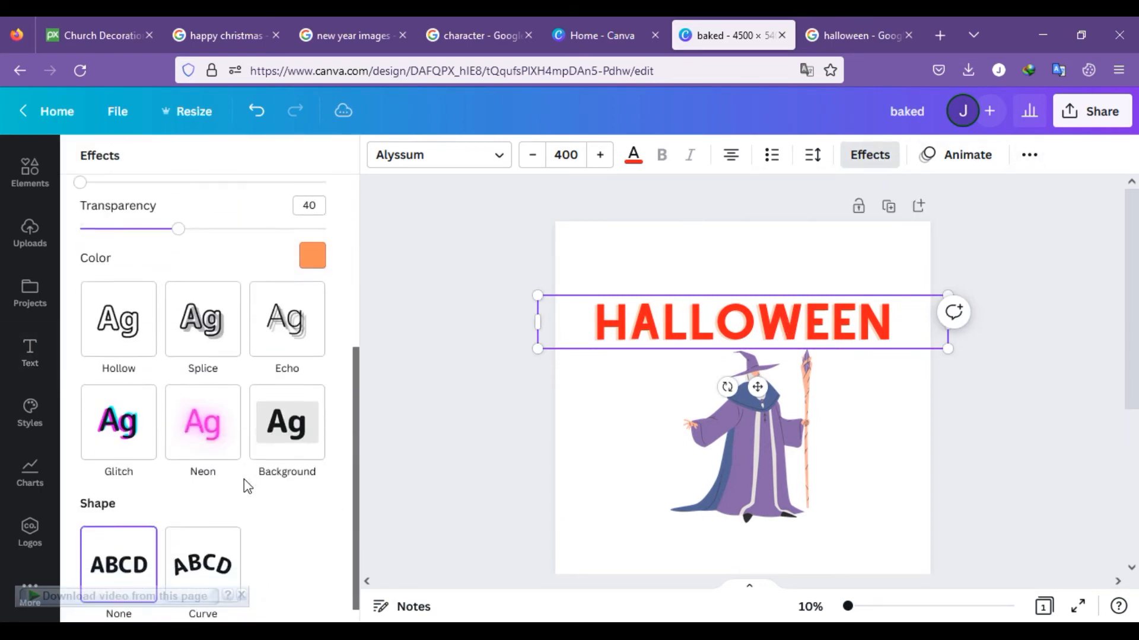
pyautogui.click(203, 544)
pyautogui.moveTo(802, 345); pyautogui.dragTo(813, 333)
pyautogui.click(967, 363)
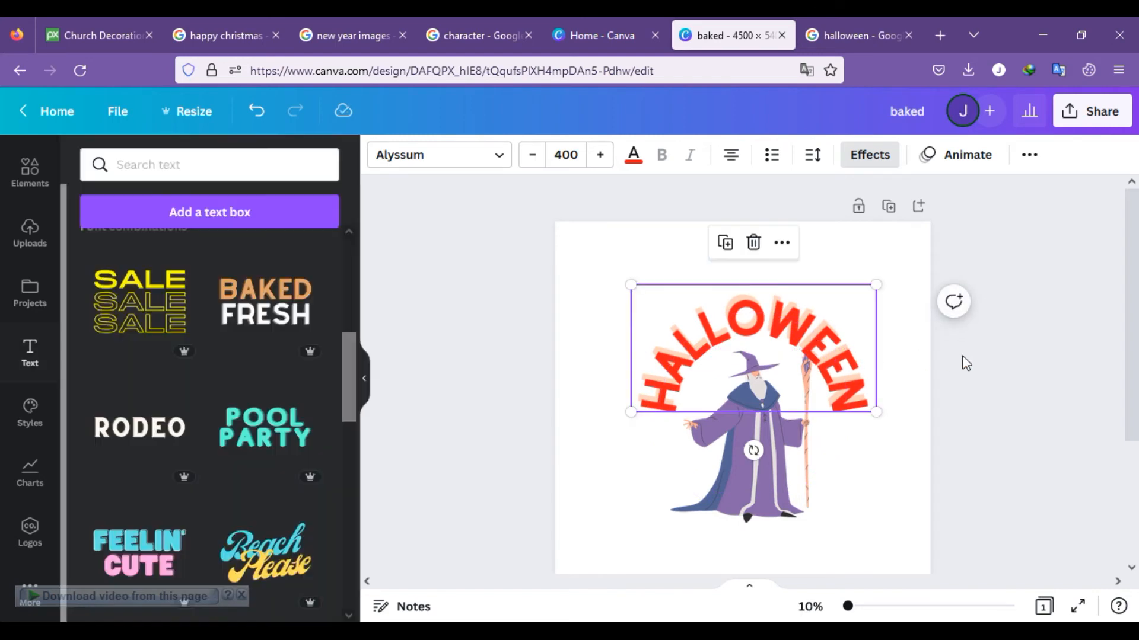
pyautogui.click(967, 421)
# Step: Duplicate the curved HALLOWEEN text, place the copy directly below the original and rotate it upside down to form a ring
pyautogui.click(816, 343)
pyautogui.hotkey('ctrl', 'd')
pyautogui.moveTo(792, 344); pyautogui.dragTo(786, 470)
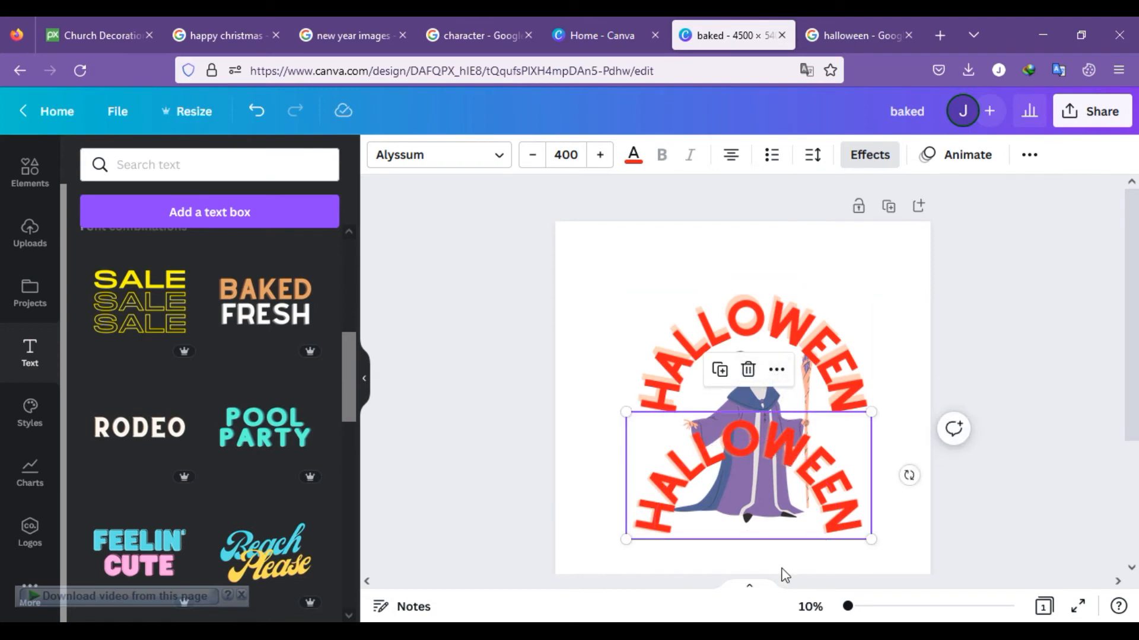
pyautogui.moveTo(909, 475); pyautogui.dragTo(667, 472)
pyautogui.moveTo(587, 460); pyautogui.dragTo(587, 472)
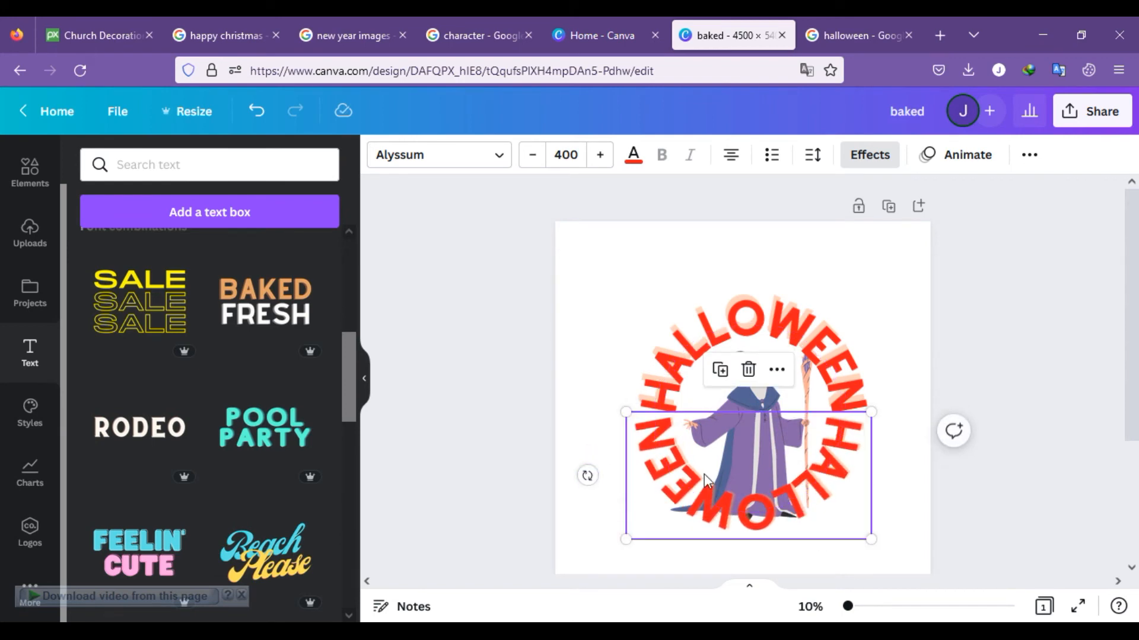
pyautogui.click(751, 480)
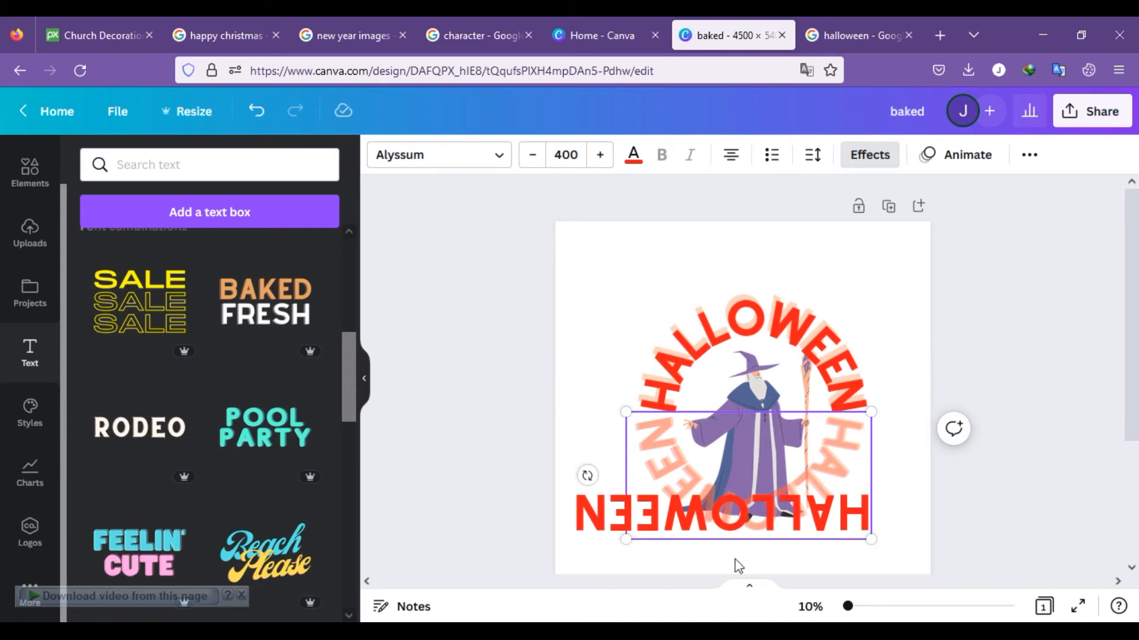
pyautogui.click(766, 562)
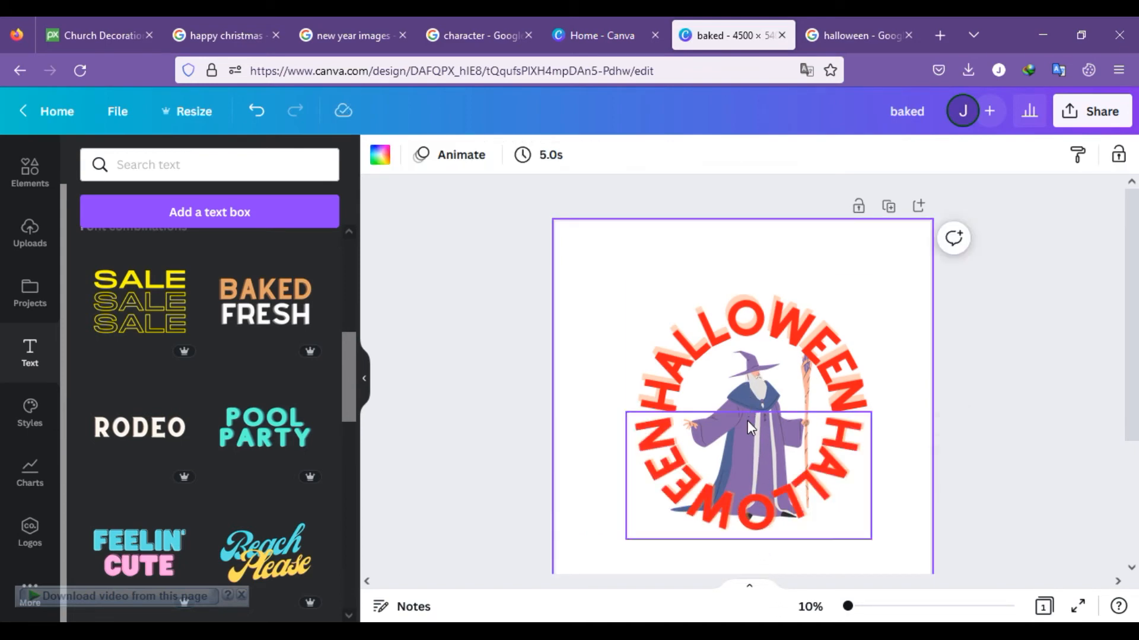
# Step: Move the upper HALLOWEEN arch up slightly and shrink the wizard to about 1,353 × 1,583 px
pyautogui.click(749, 400)
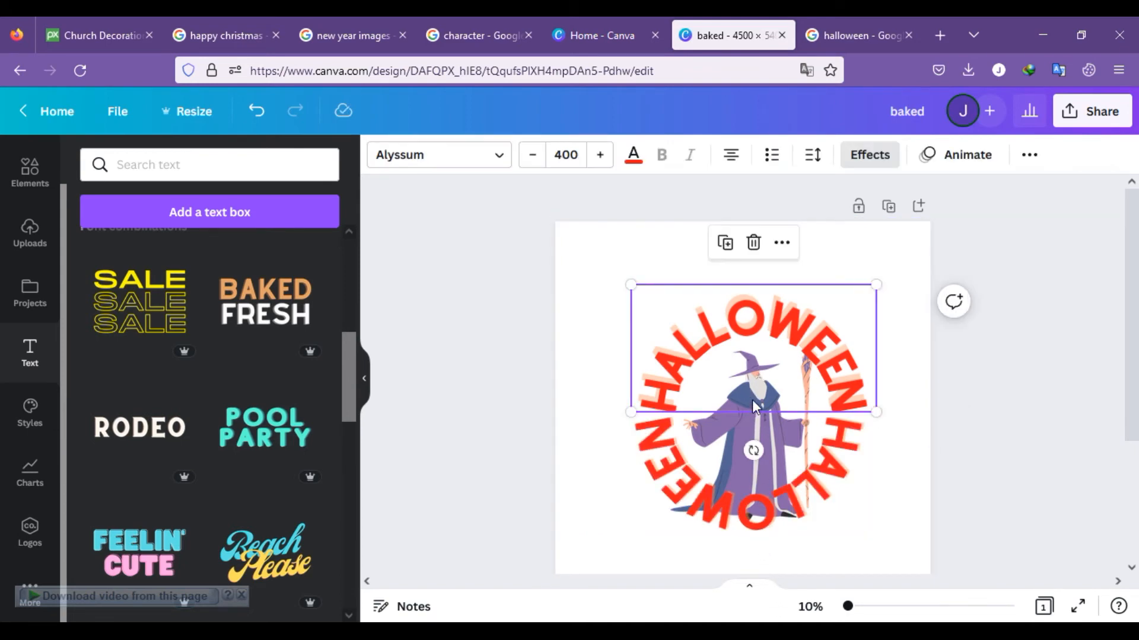
pyautogui.click(744, 413)
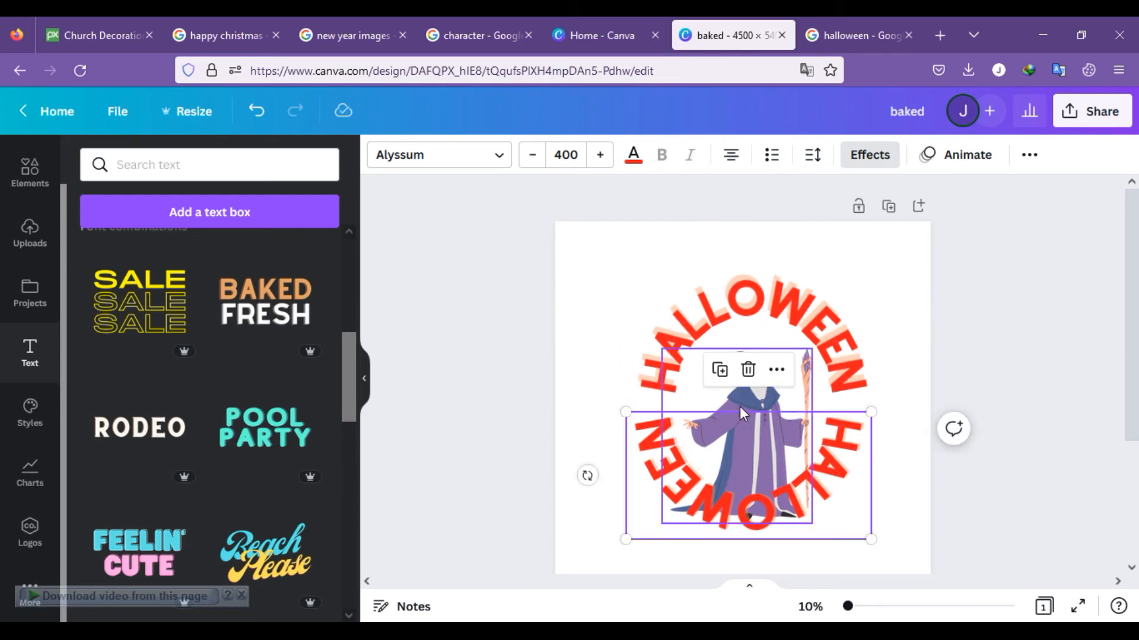
pyautogui.click(738, 407)
pyautogui.moveTo(811, 350); pyautogui.dragTo(772, 392)
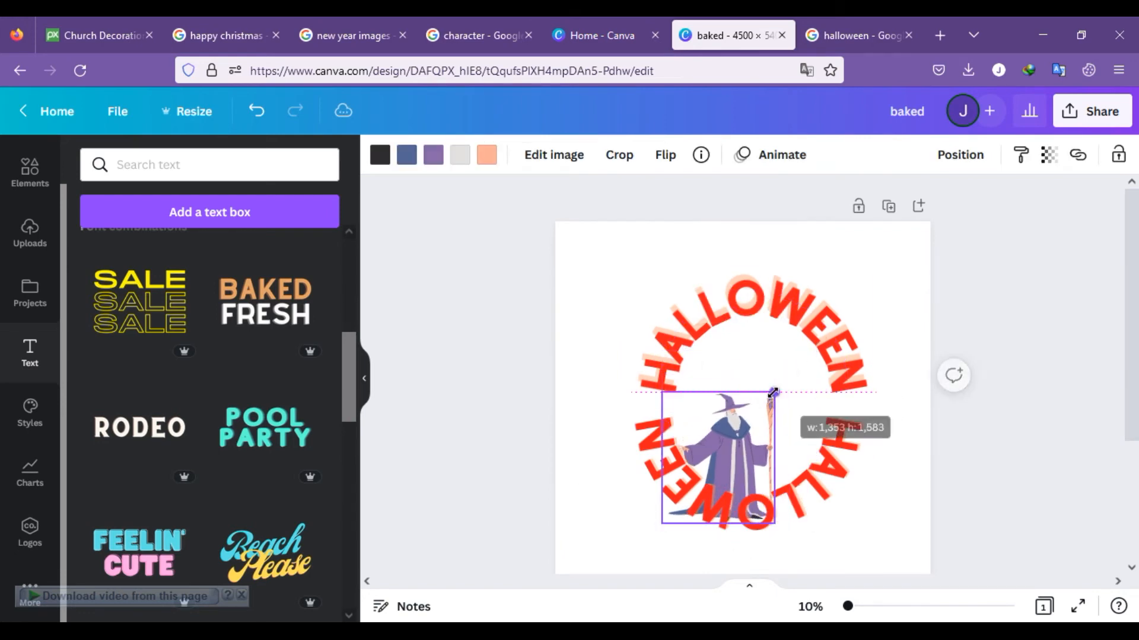
# Step: Centre the wizard inside the text ring and align the inverted HALLOWEEN arch with the upper one to close the circle
pyautogui.moveTo(735, 452); pyautogui.dragTo(709, 485)
pyautogui.moveTo(722, 430); pyautogui.dragTo(748, 367)
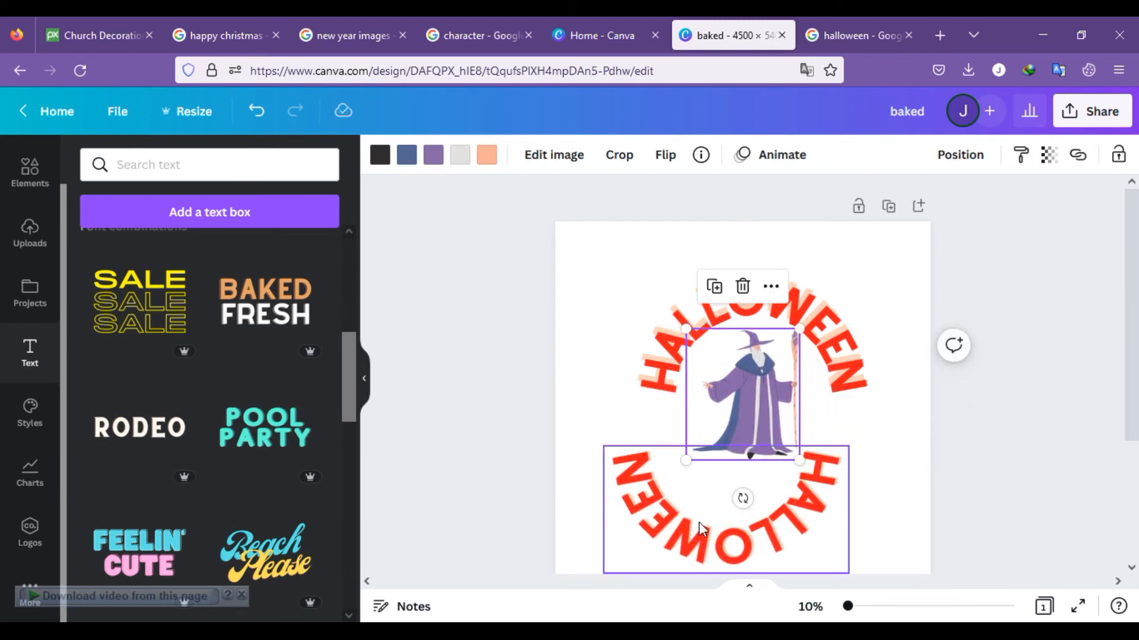
pyautogui.moveTo(701, 528); pyautogui.dragTo(701, 488)
pyautogui.click(890, 357)
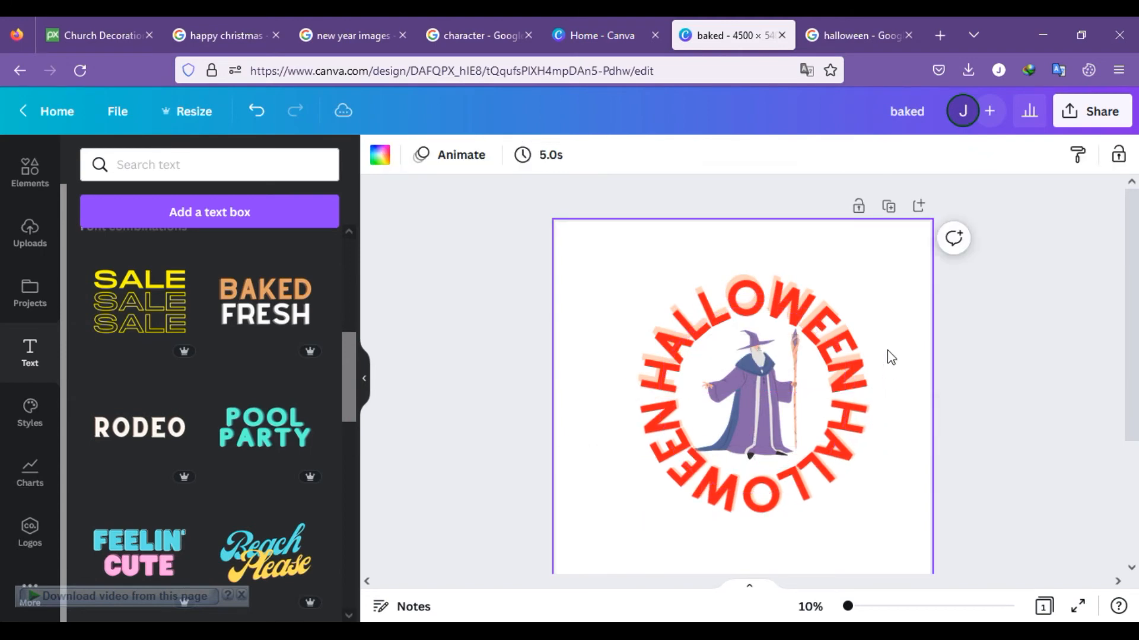
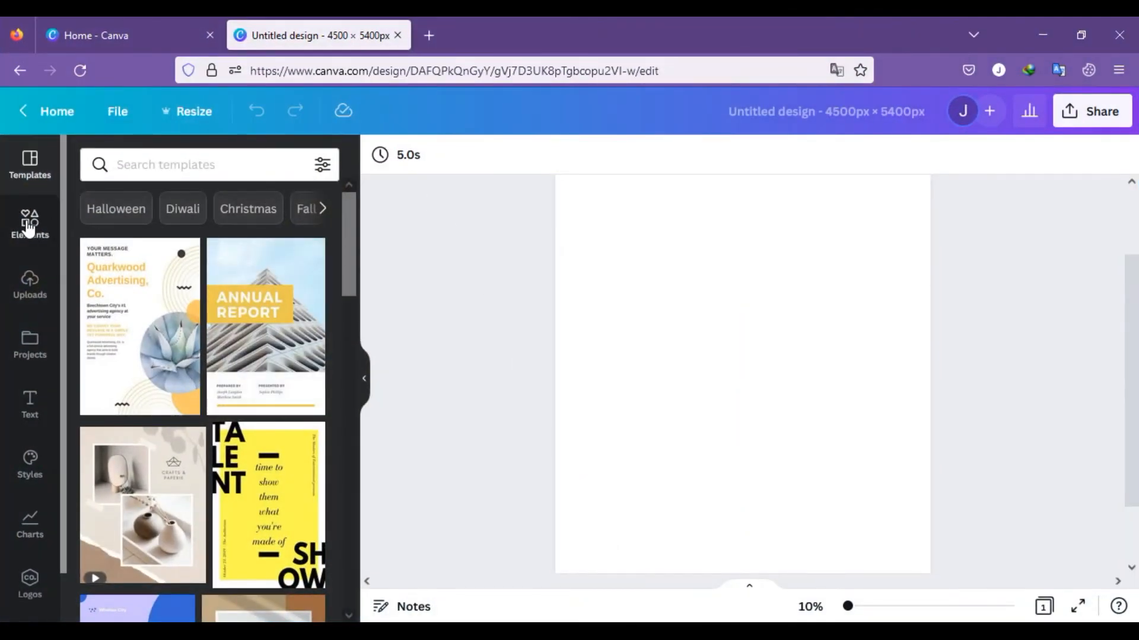
# Step: Search the elements for pie chart graphics and add the six-slice pastel pie chart to the page
pyautogui.click(28, 228)
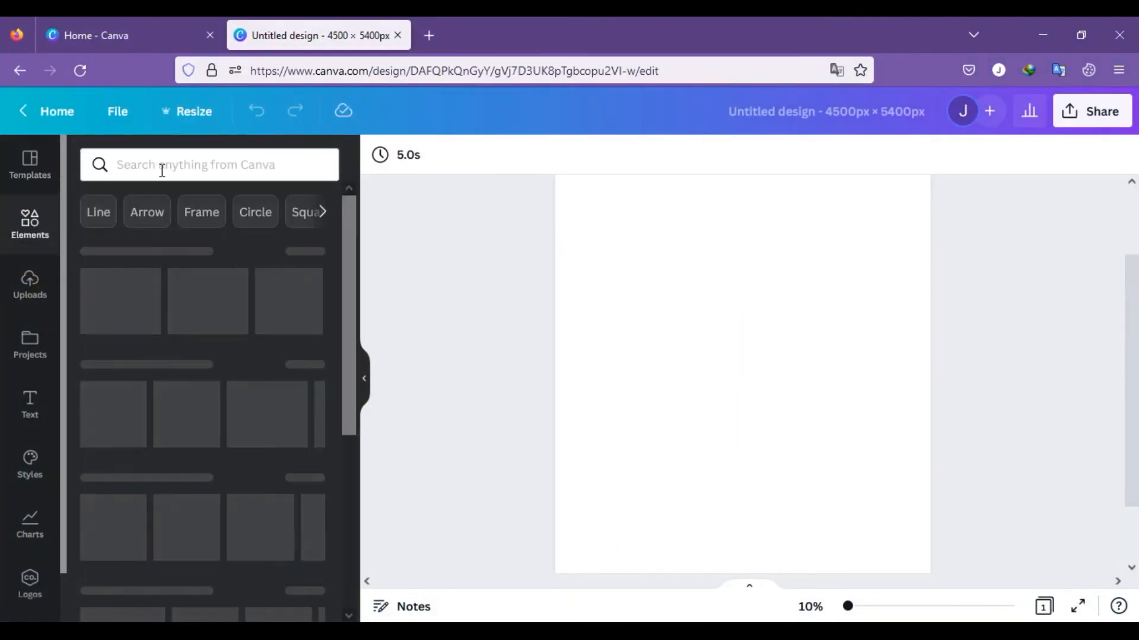
pyautogui.click(171, 164)
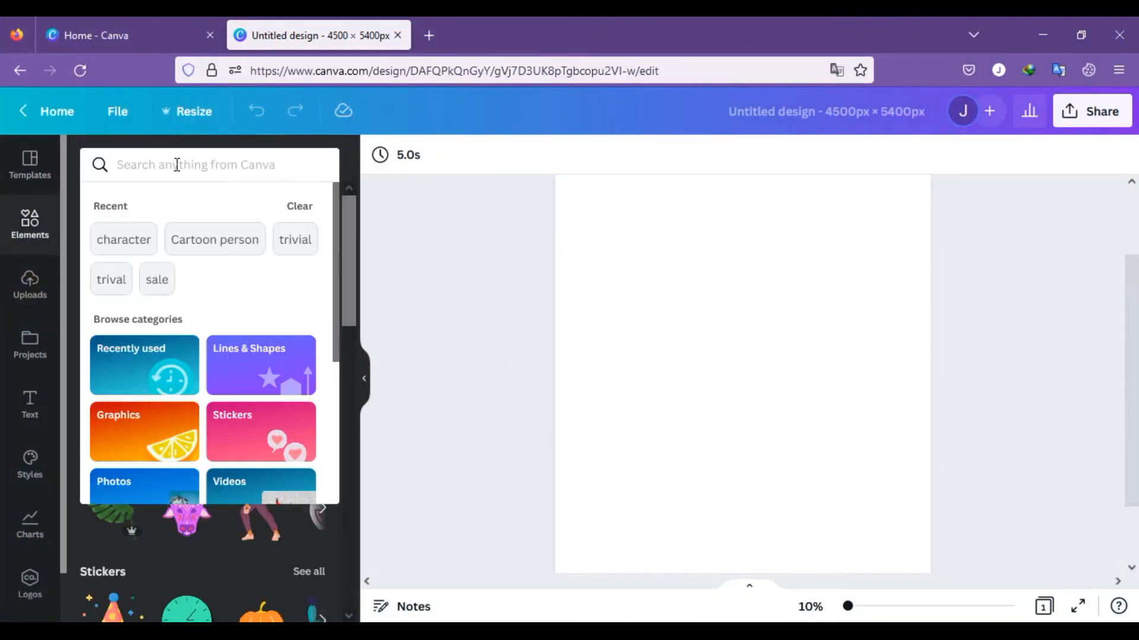
pyautogui.write('C')
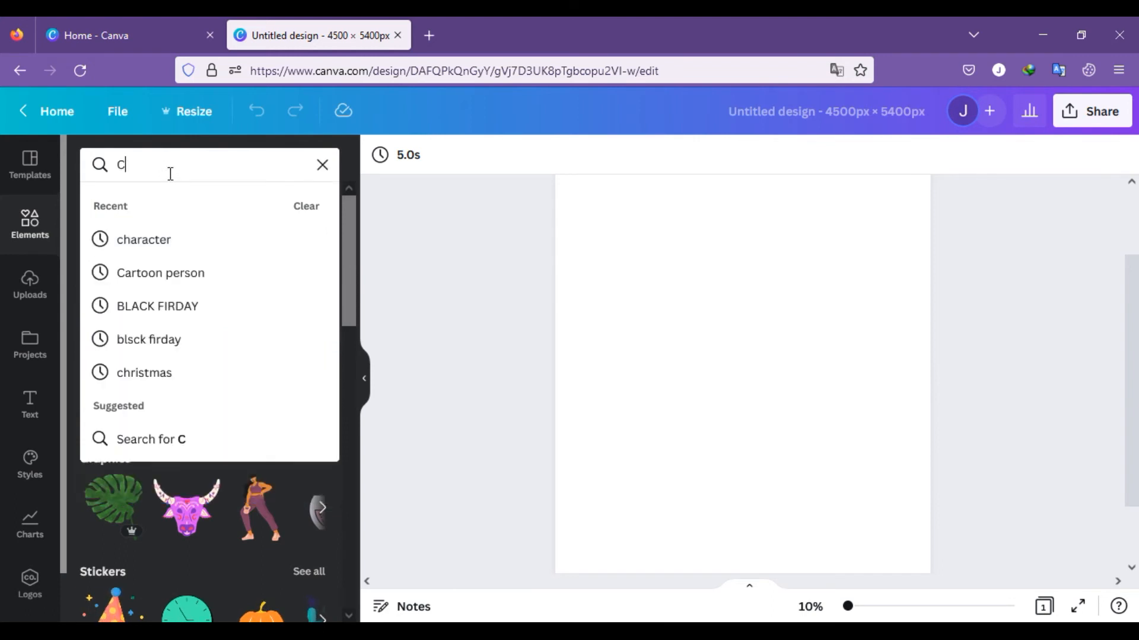
pyautogui.write('HARTS')
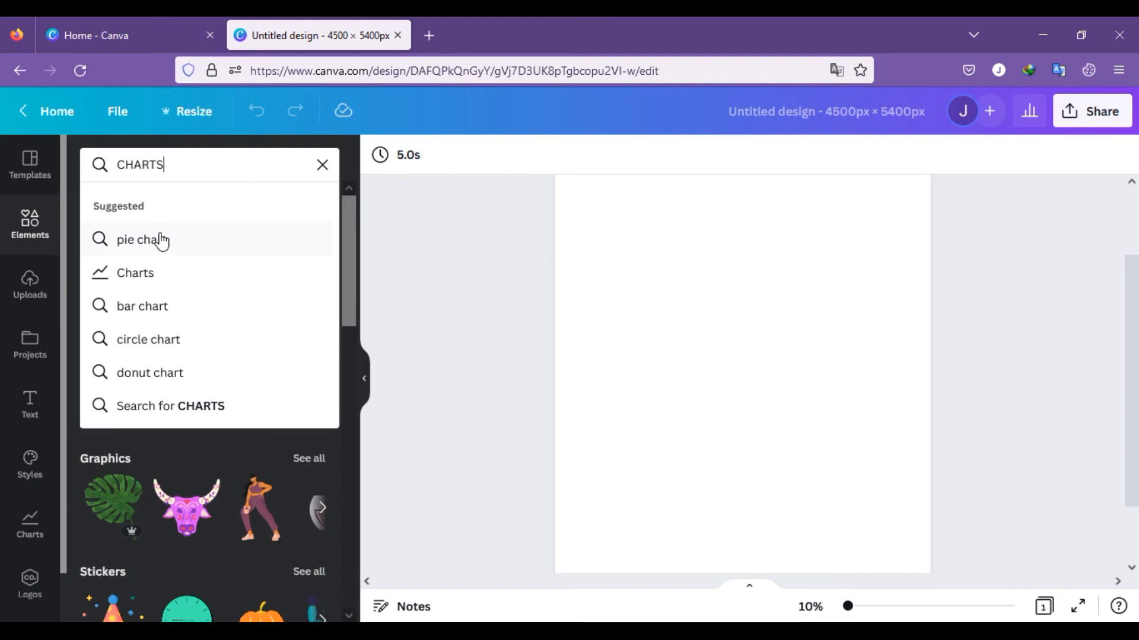
pyautogui.click(160, 246)
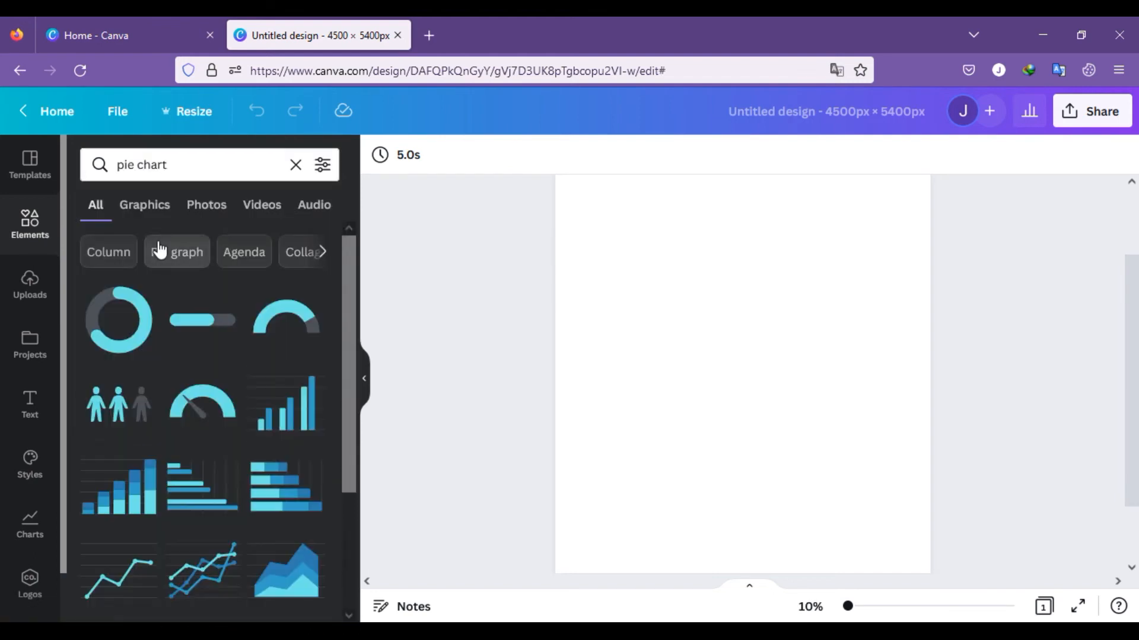
pyautogui.scroll(-3, 208, 310)
pyautogui.scroll(-8, 209, 316)
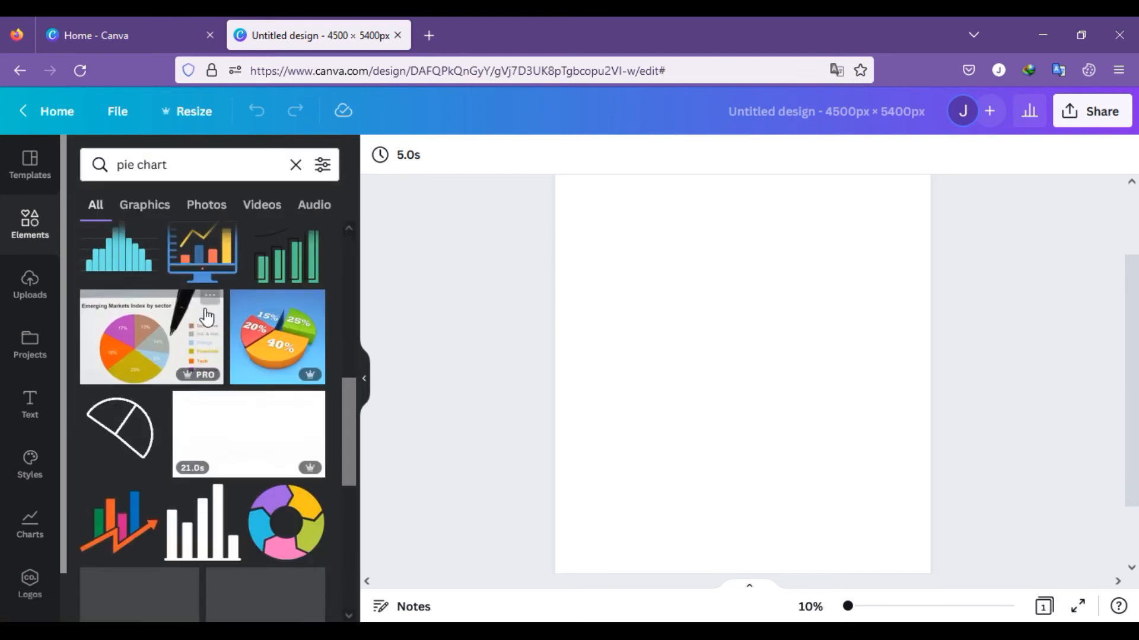
pyautogui.scroll(-3, 207, 318)
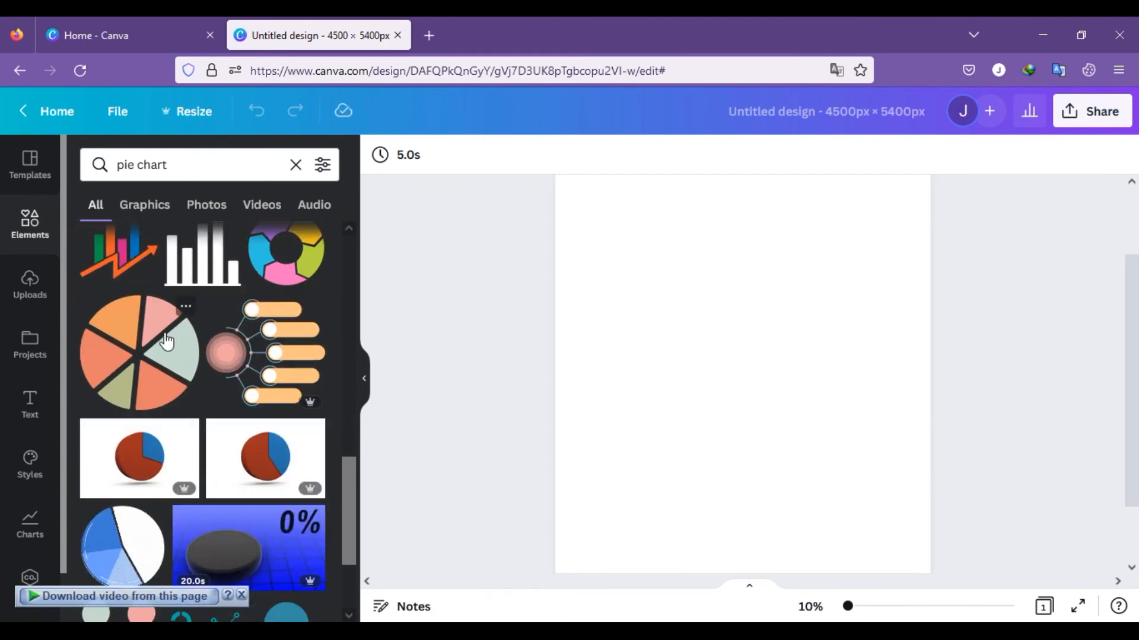
pyautogui.click(143, 350)
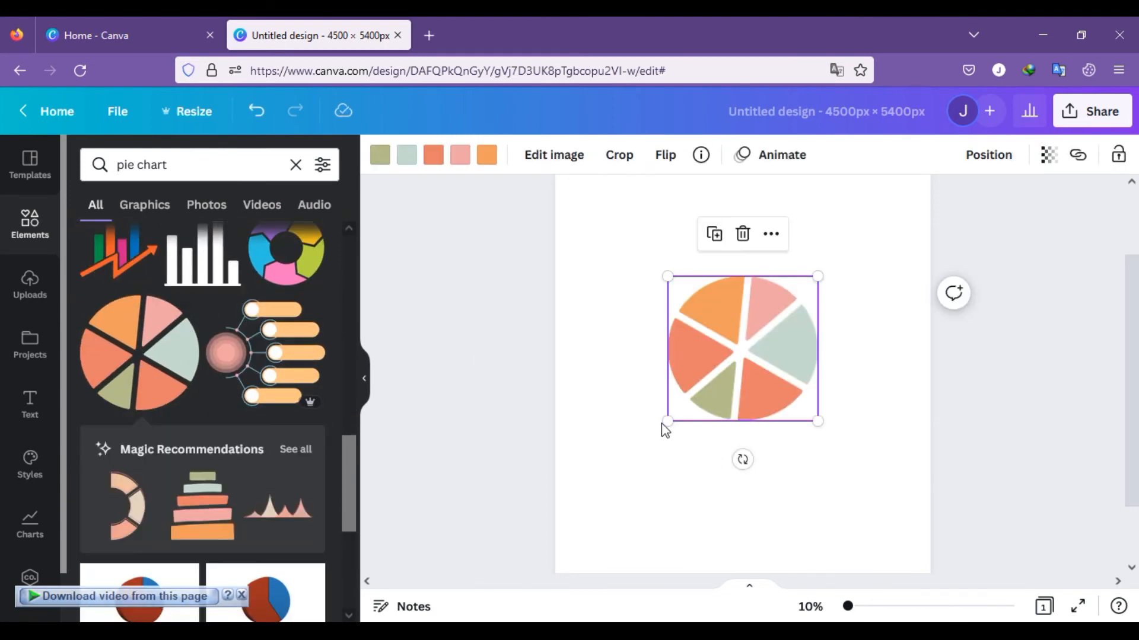
# Step: Enlarge the pie chart to about 3,353 × 3,243 px and centre it horizontally, slightly below the middle of the page
pyautogui.moveTo(667, 419); pyautogui.dragTo(587, 496)
pyautogui.moveTo(688, 448); pyautogui.dragTo(729, 407)
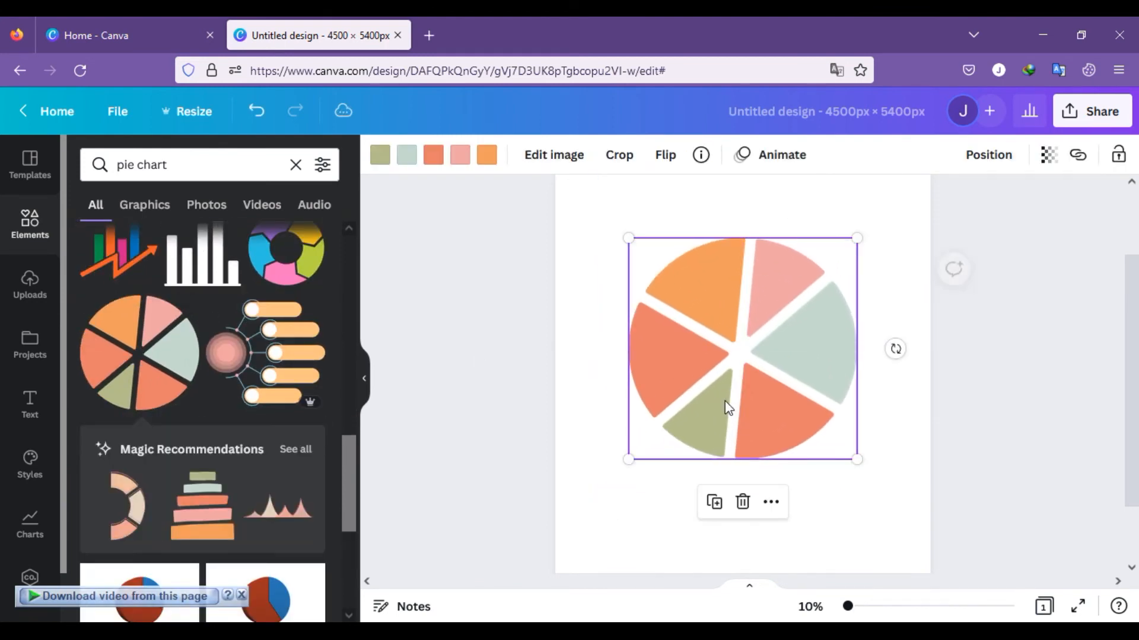
pyautogui.moveTo(856, 456); pyautogui.dragTo(892, 518)
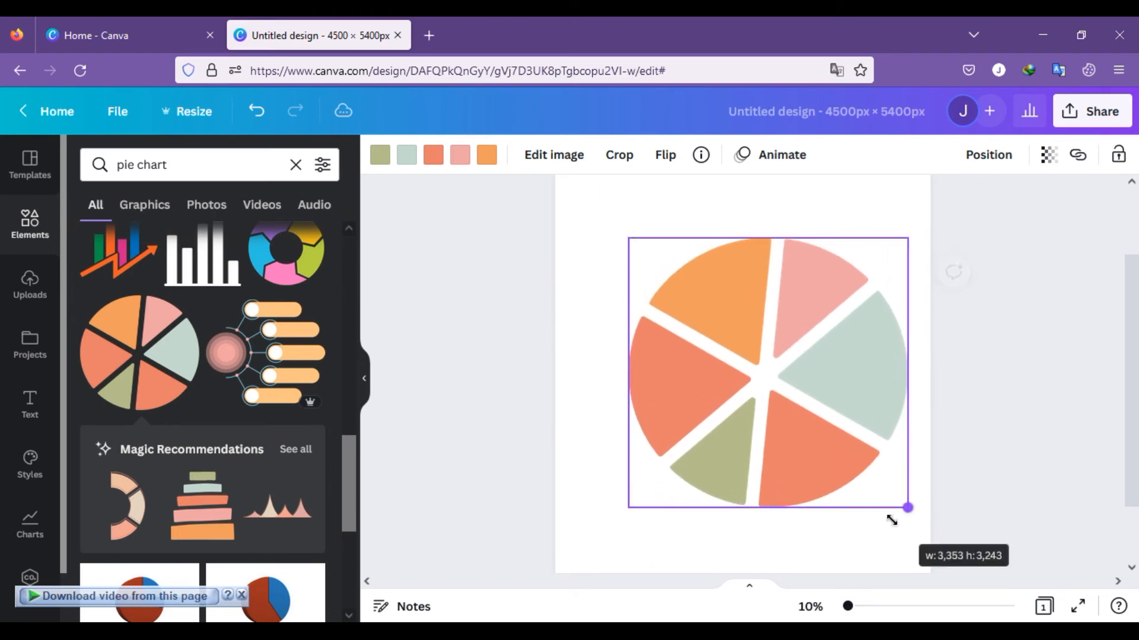
pyautogui.moveTo(790, 373); pyautogui.dragTo(768, 386)
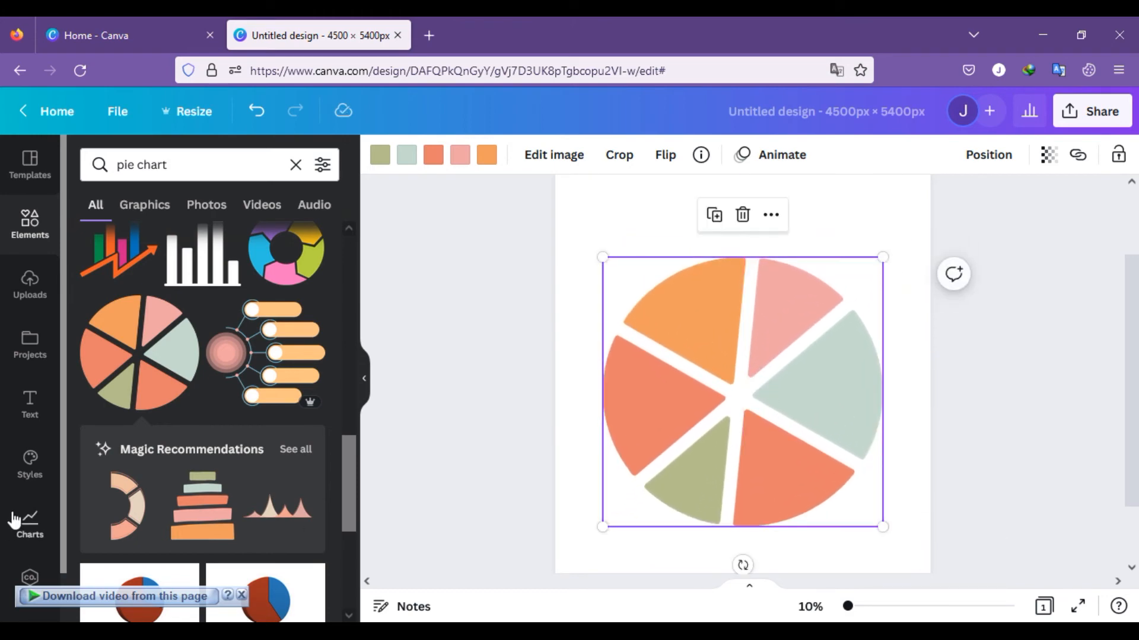
# Step: Add the POOL PARTY font combination, ungroup it and delete the PARTY text
pyautogui.click(33, 407)
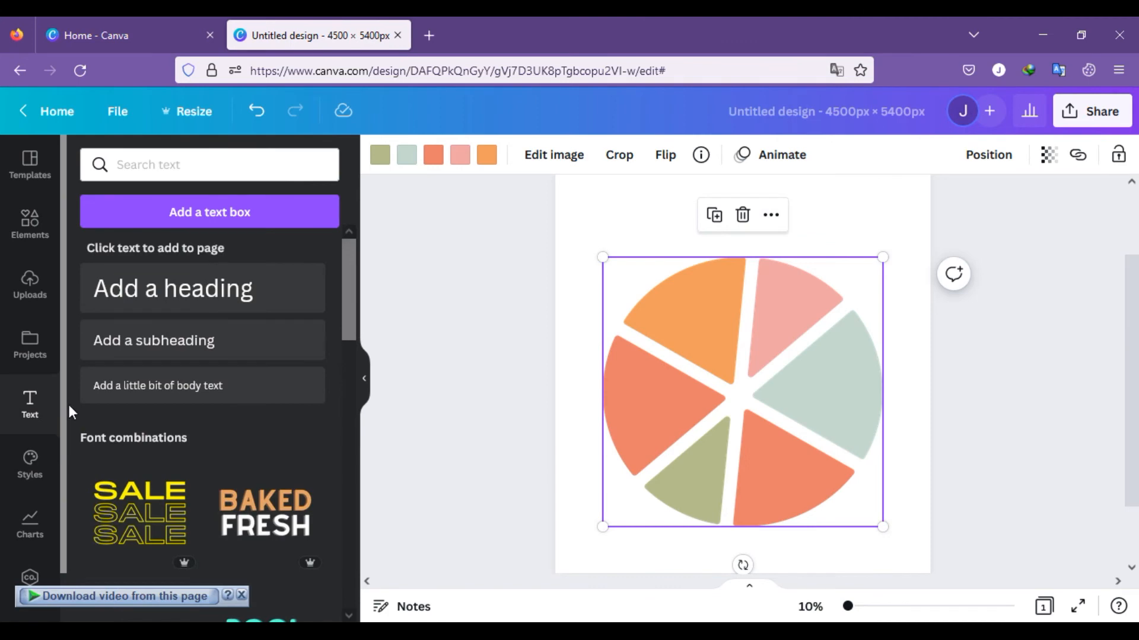
pyautogui.scroll(-5, 290, 520)
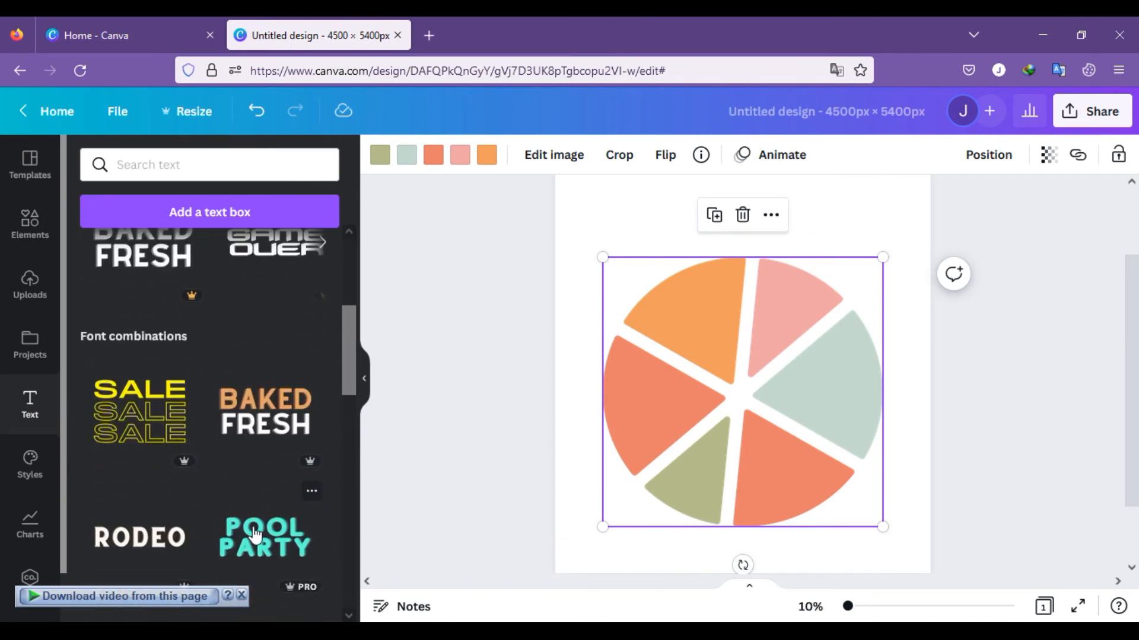
pyautogui.click(259, 525)
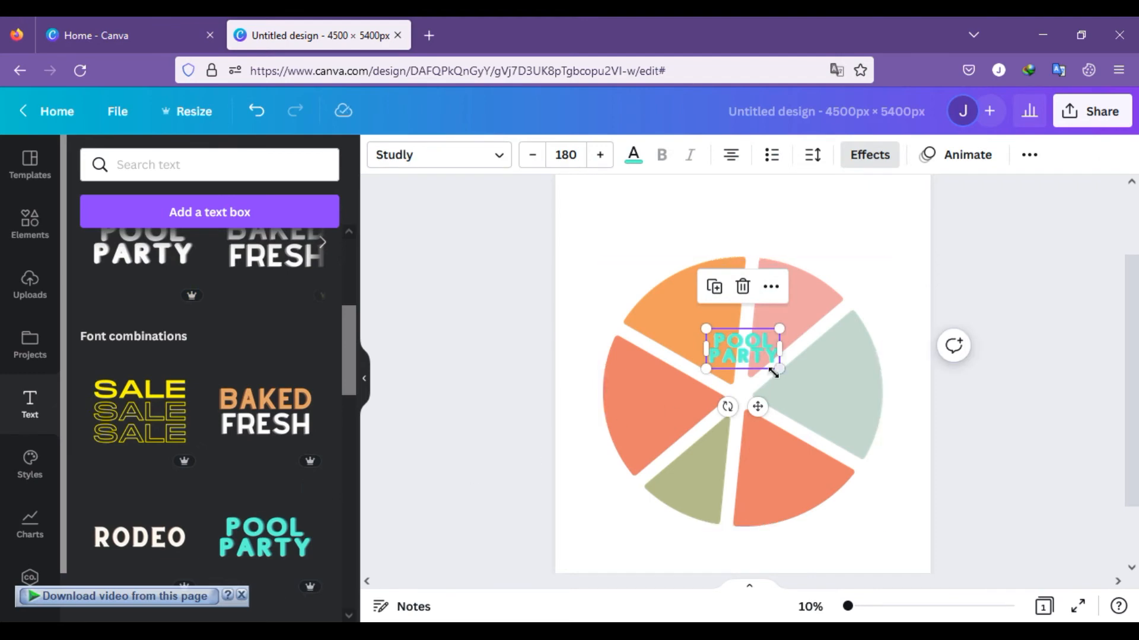
pyautogui.rightClick(750, 347)
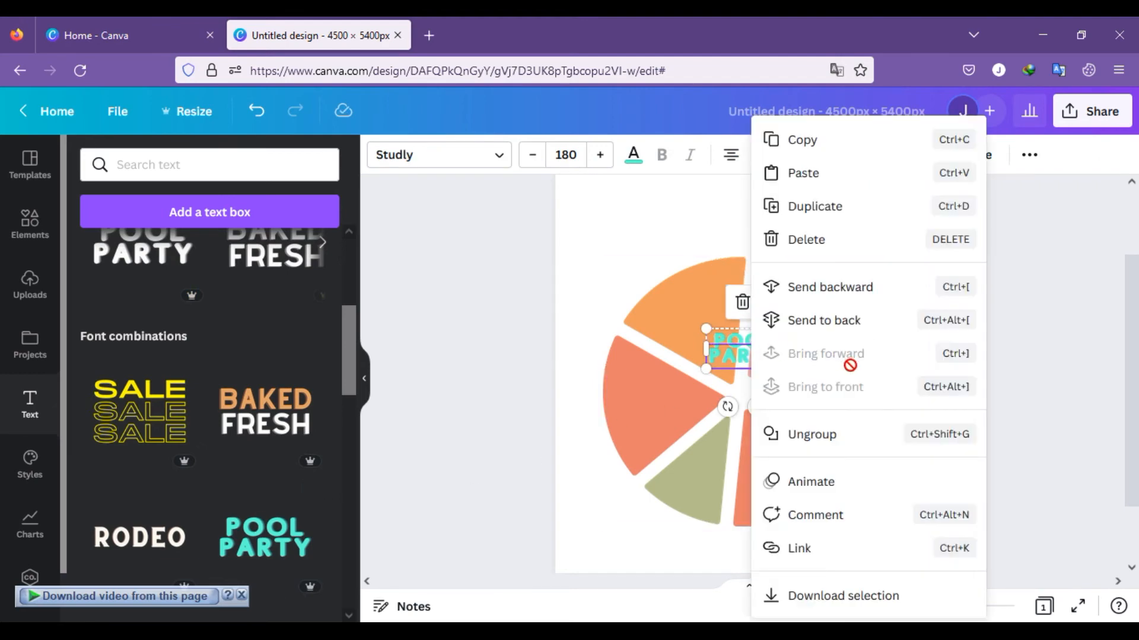
pyautogui.click(812, 436)
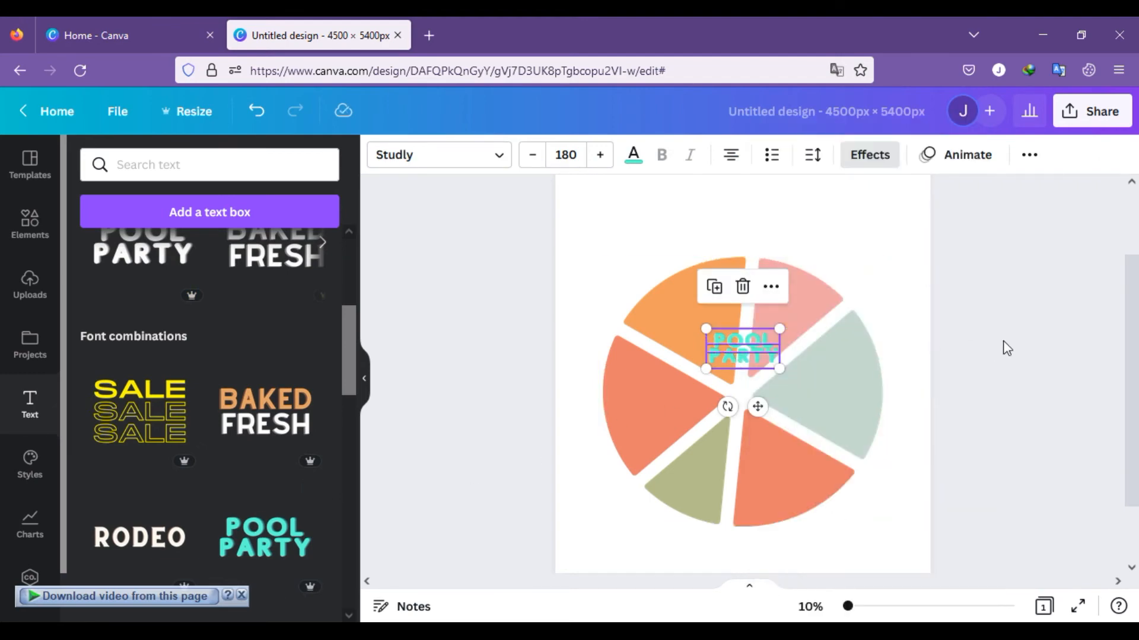
pyautogui.click(1007, 348)
pyautogui.click(754, 359)
pyautogui.press('Delete')
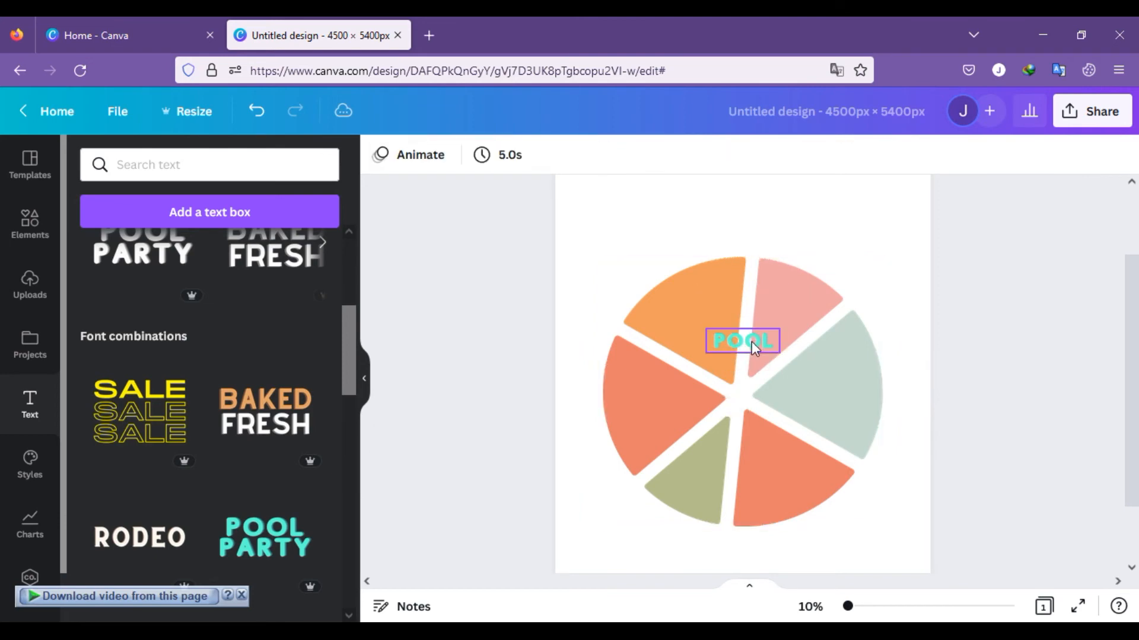
# Step: Replace the word POOL with the text HI THIS IS NJ
pyautogui.click(754, 348)
pyautogui.doubleClick(770, 343)
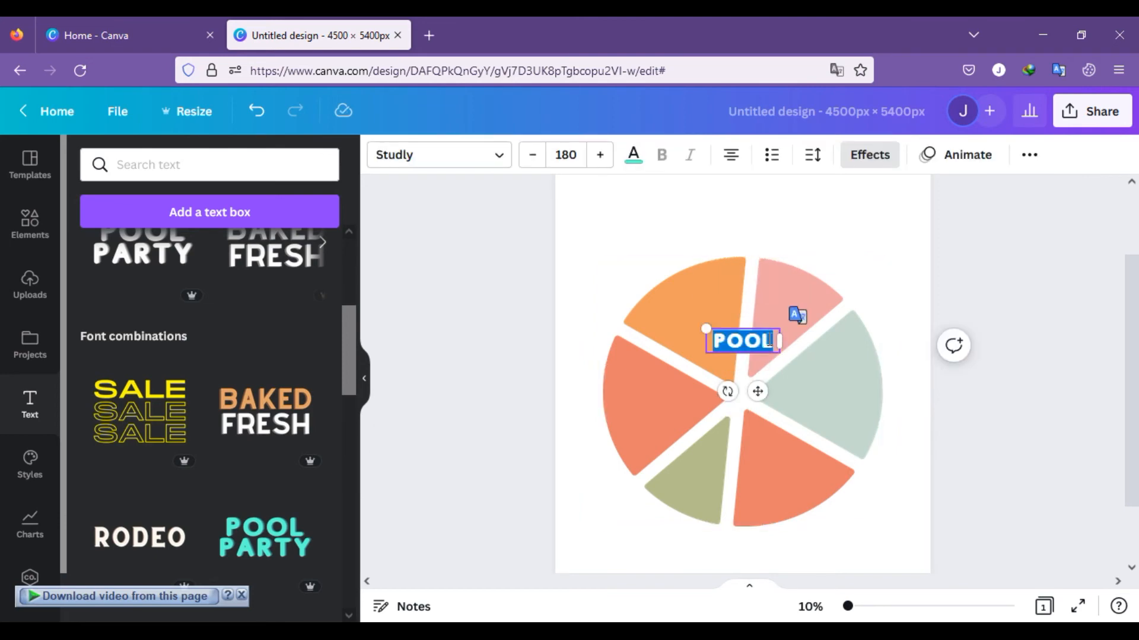
pyautogui.press('BackSpace')
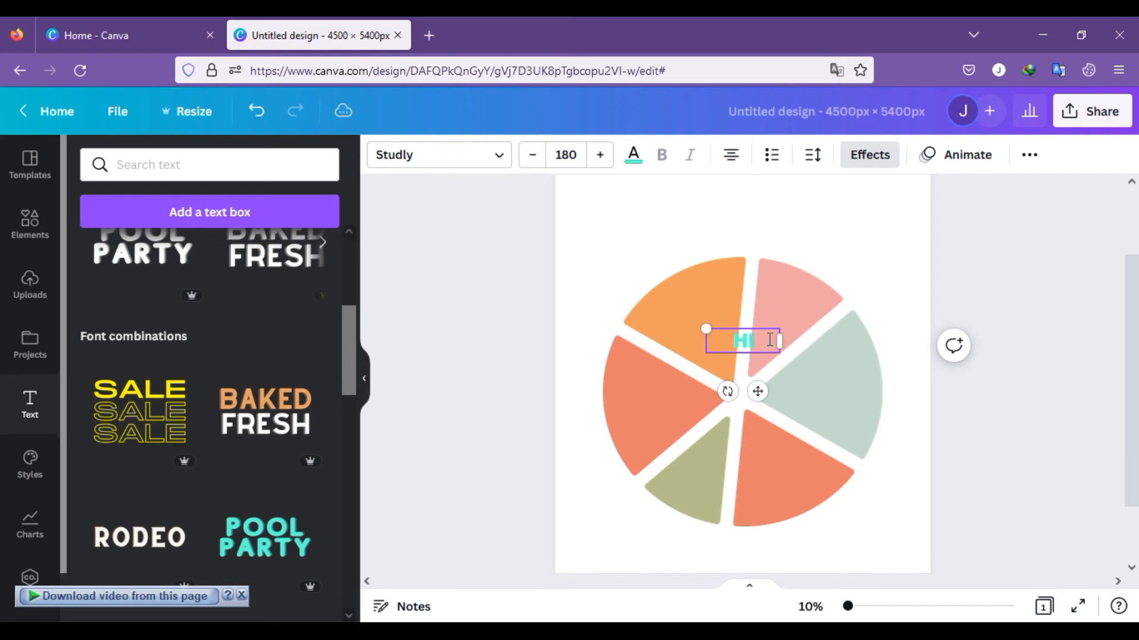
pyautogui.write('HI THIS')
pyautogui.press('BackSpace')
pyautogui.press('BackSpace')
pyautogui.press('BackSpace')
pyautogui.write('HIS')
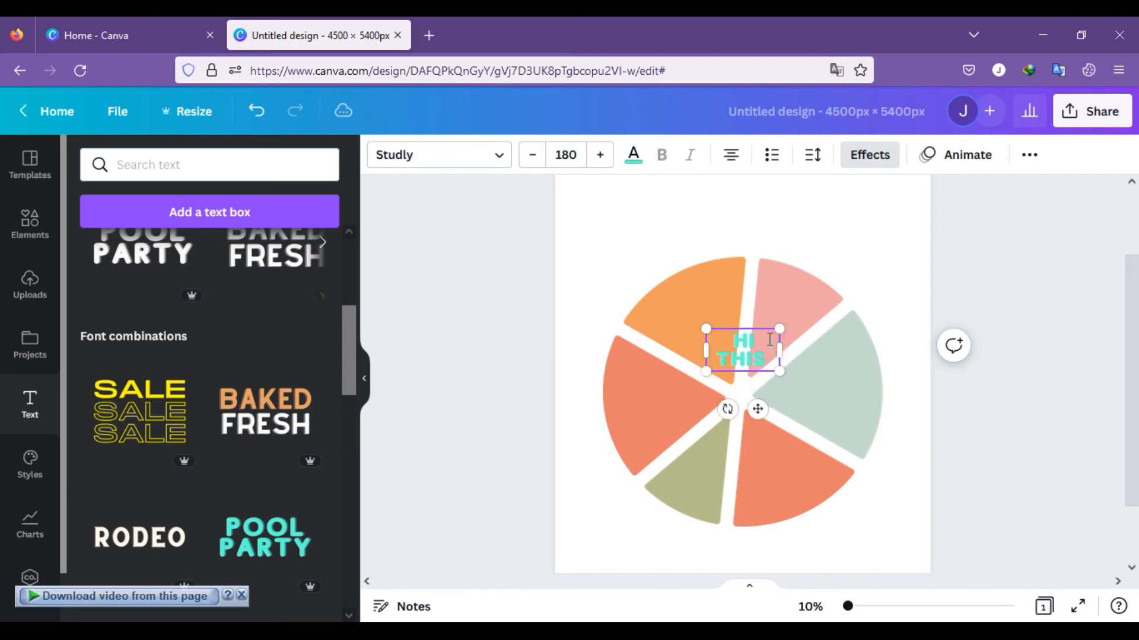
pyautogui.write(' IS NJ')
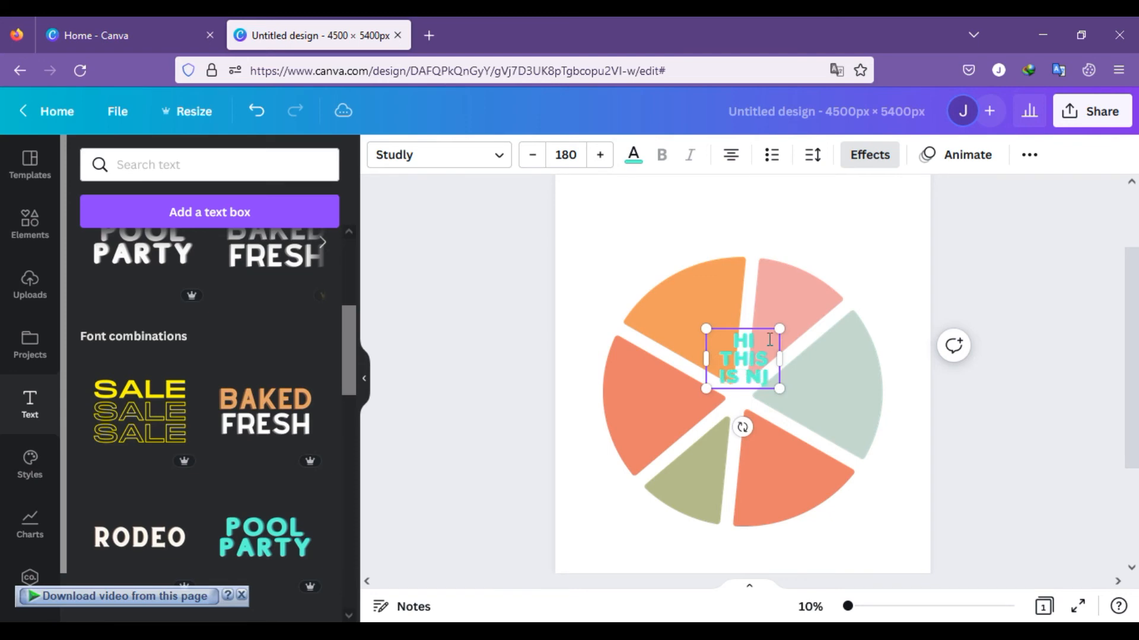
# Step: Widen the HI THIS IS NJ text box to fit one line and centre it just above the pie chart
pyautogui.moveTo(780, 356); pyautogui.dragTo(866, 342)
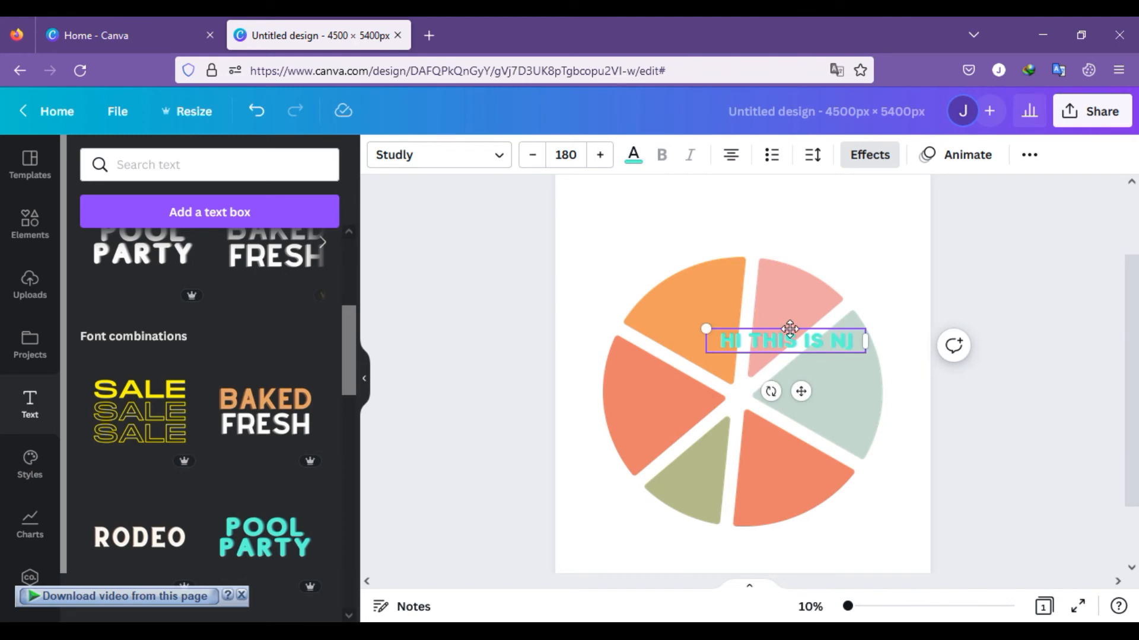
pyautogui.moveTo(790, 329); pyautogui.dragTo(747, 227)
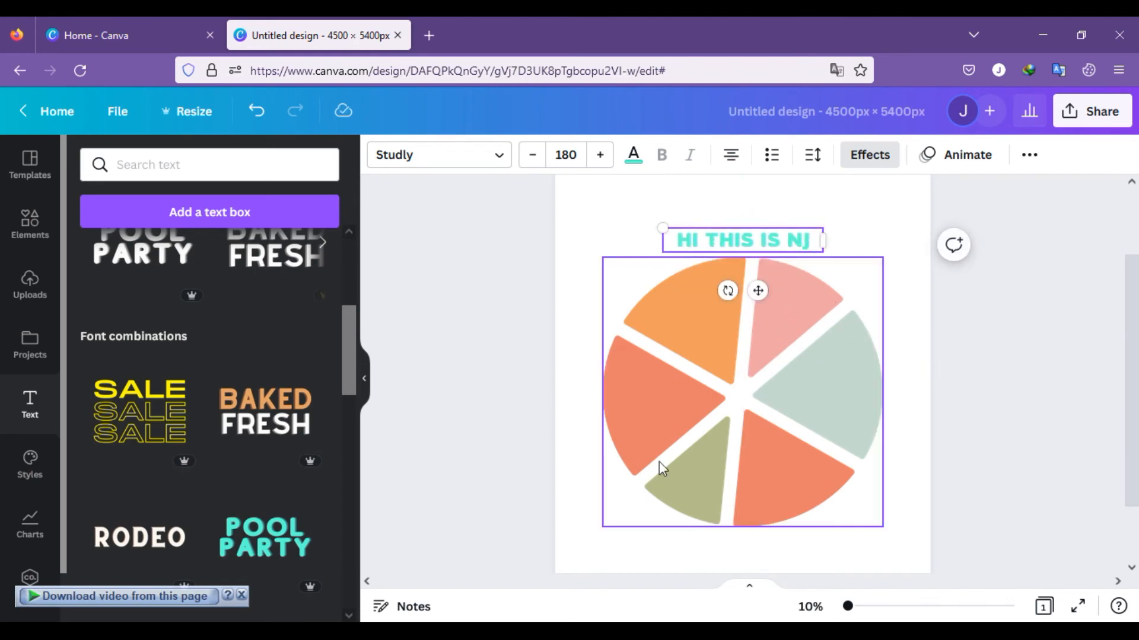
pyautogui.click(498, 350)
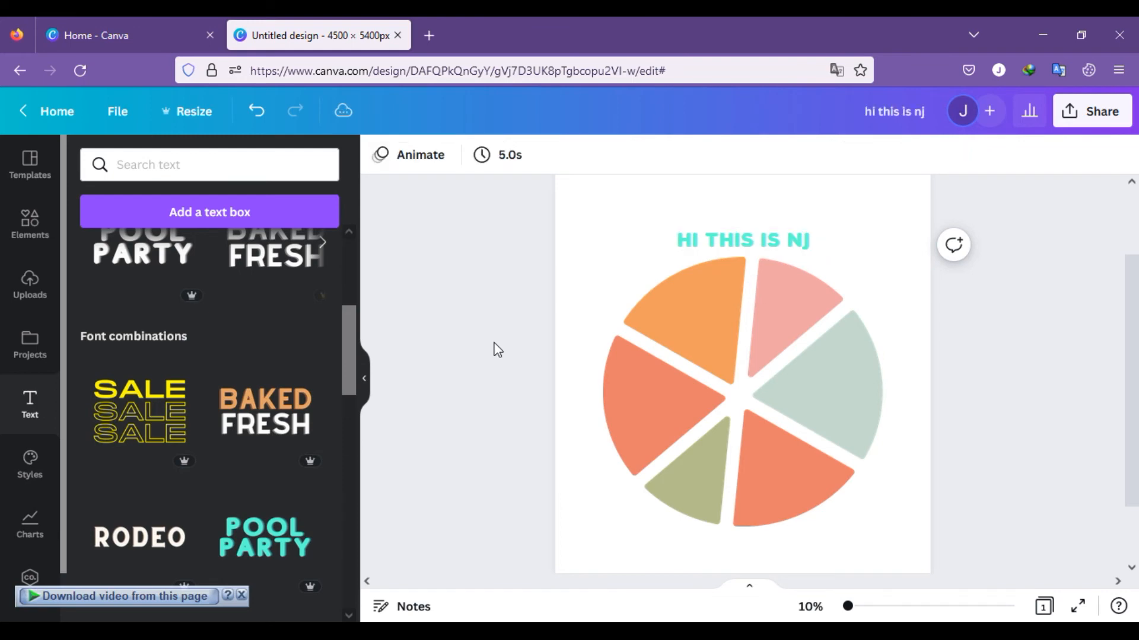
# Step: Copy HI THIS IS NJ from the Notepad window, paste it into the Canva design and move it over the pie chart's upper part
pyautogui.click(789, 309)
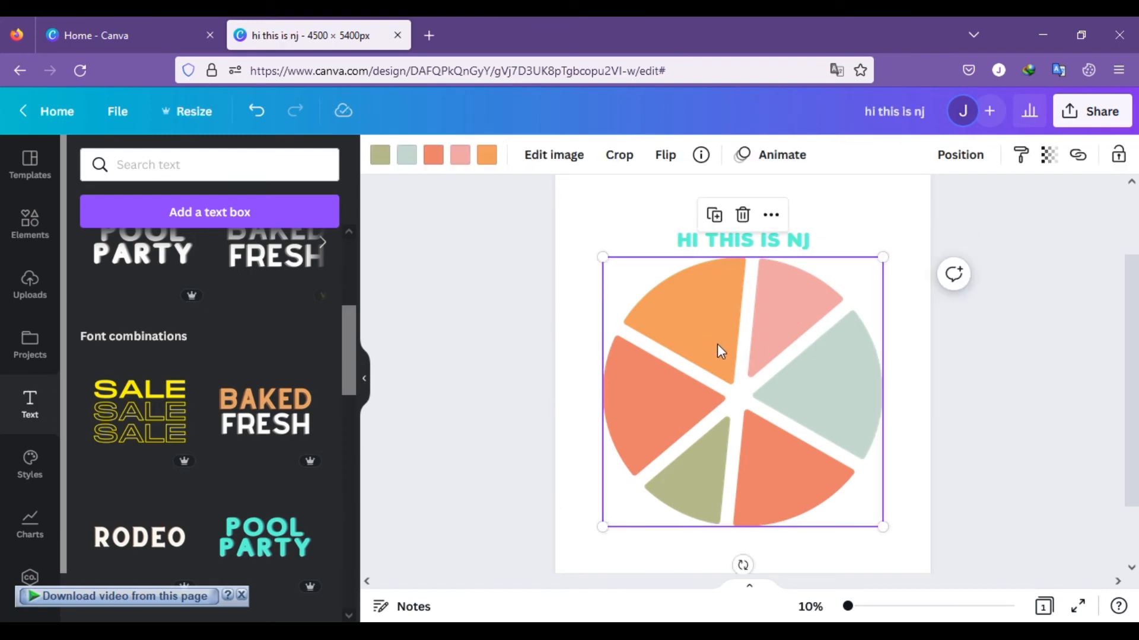
pyautogui.click(552, 634)
pyautogui.moveTo(171, 99); pyautogui.dragTo(3, 98)
pyautogui.hotkey('ctrl', 'c')
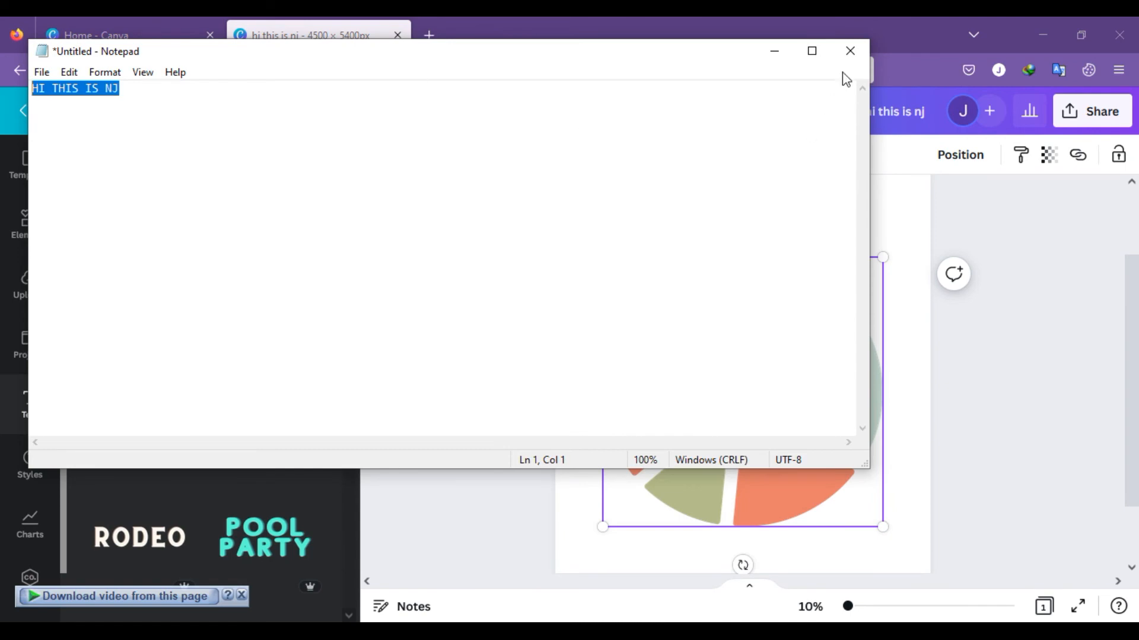
pyautogui.click(776, 52)
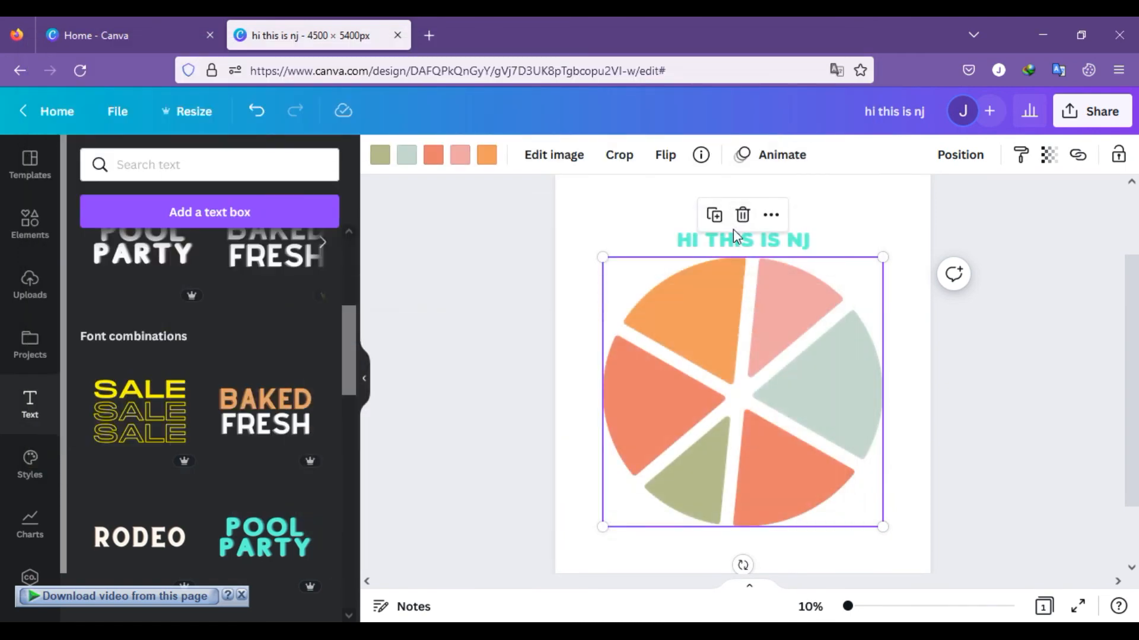
pyautogui.hotkey('ctrl', 'v')
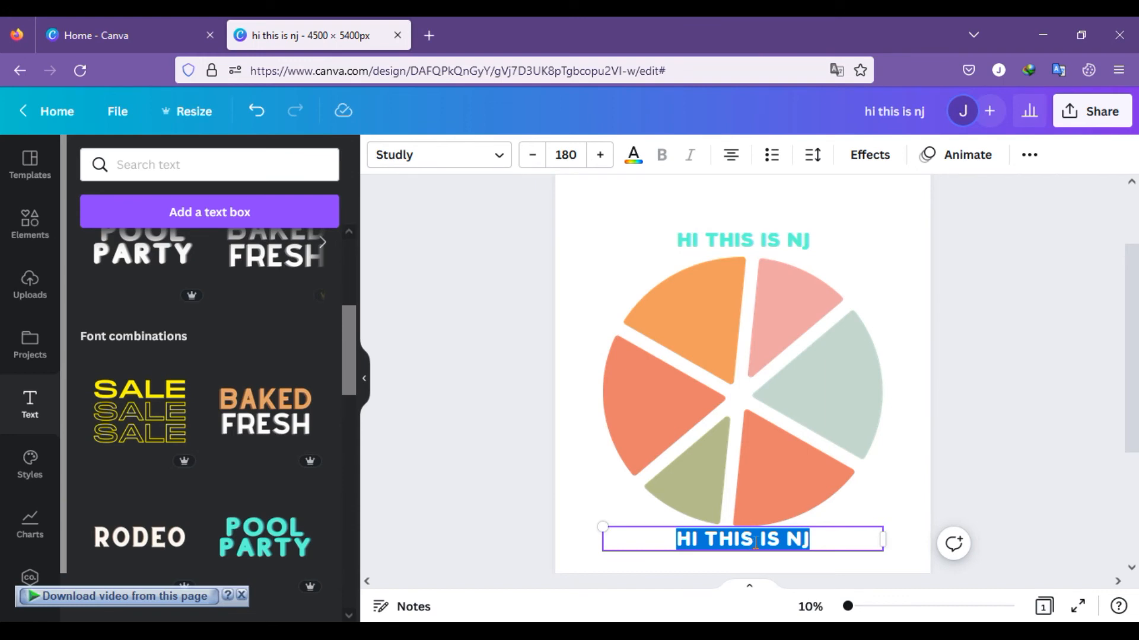
pyautogui.moveTo(868, 526); pyautogui.dragTo(866, 305)
pyautogui.click(872, 273)
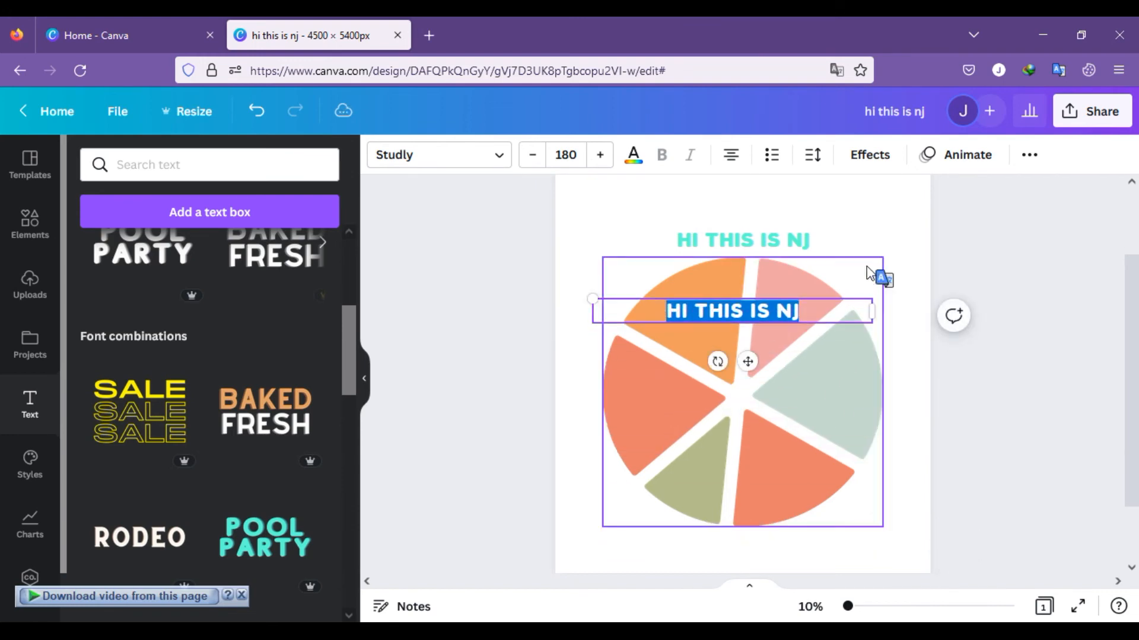
# Step: Try light blue and blue on the pasted HI THIS IS NJ text, and finish with red as its colour
pyautogui.click(786, 318)
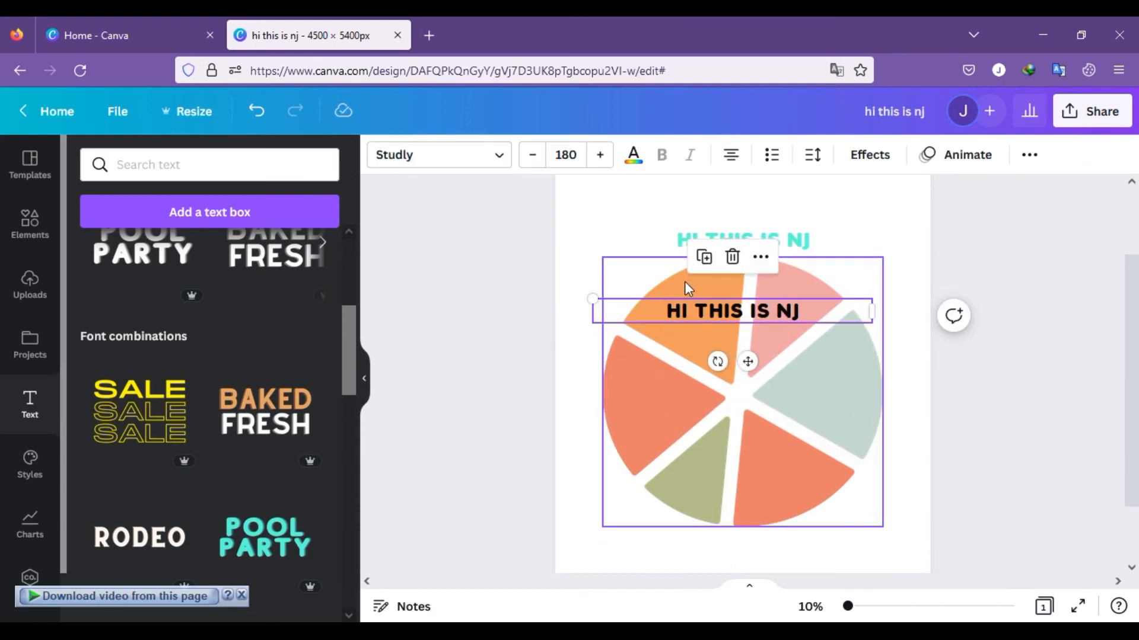
pyautogui.click(633, 156)
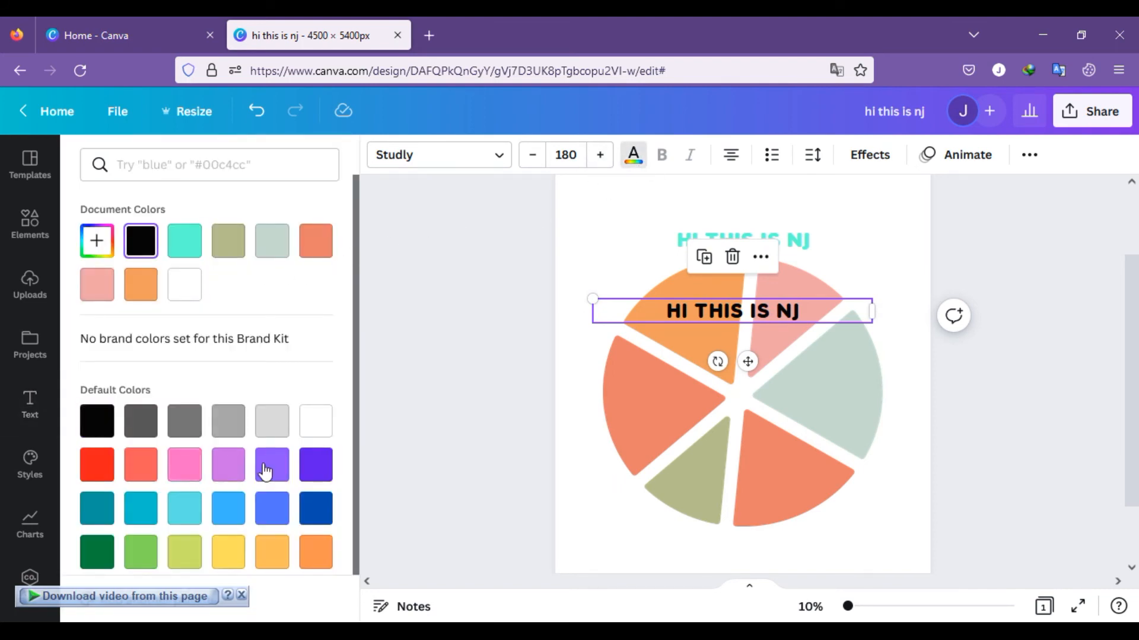
pyautogui.click(184, 512)
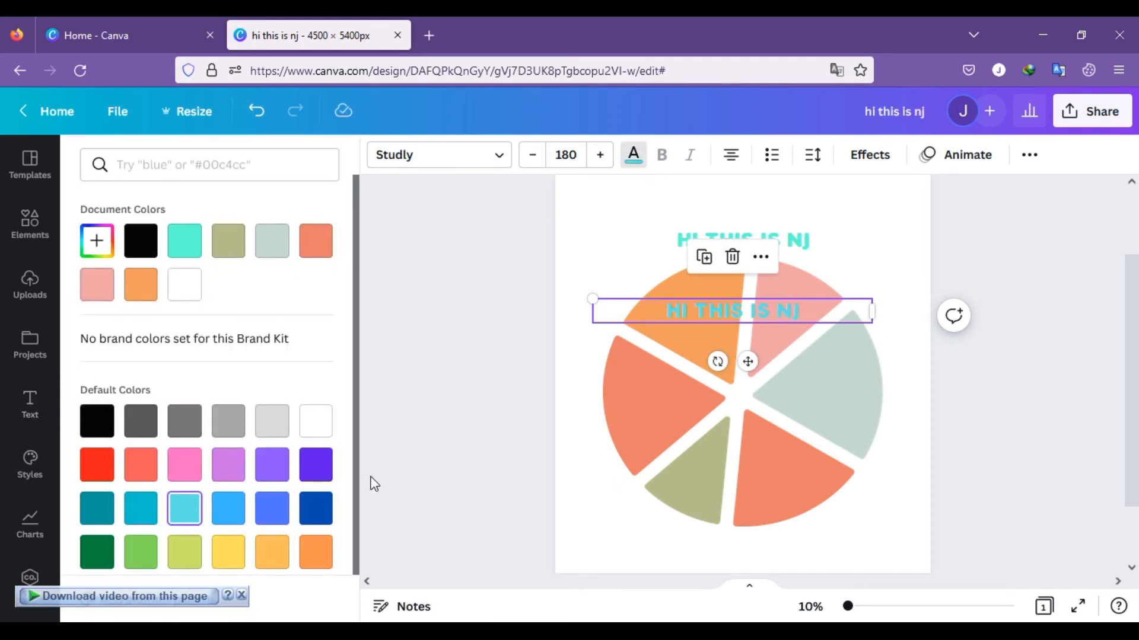
pyautogui.click(269, 513)
pyautogui.click(98, 469)
# Step: Rotate the red HI THIS IS NJ text to nearly vertical and place it along the pink slice's inner edge
pyautogui.moveTo(720, 360); pyautogui.dragTo(793, 376)
pyautogui.moveTo(801, 357)
pyautogui.mouseDown()
pyautogui.moveTo(811, 336)
pyautogui.moveTo(819, 343)
pyautogui.mouseUp()
pyautogui.moveTo(745, 319); pyautogui.dragTo(768, 317)
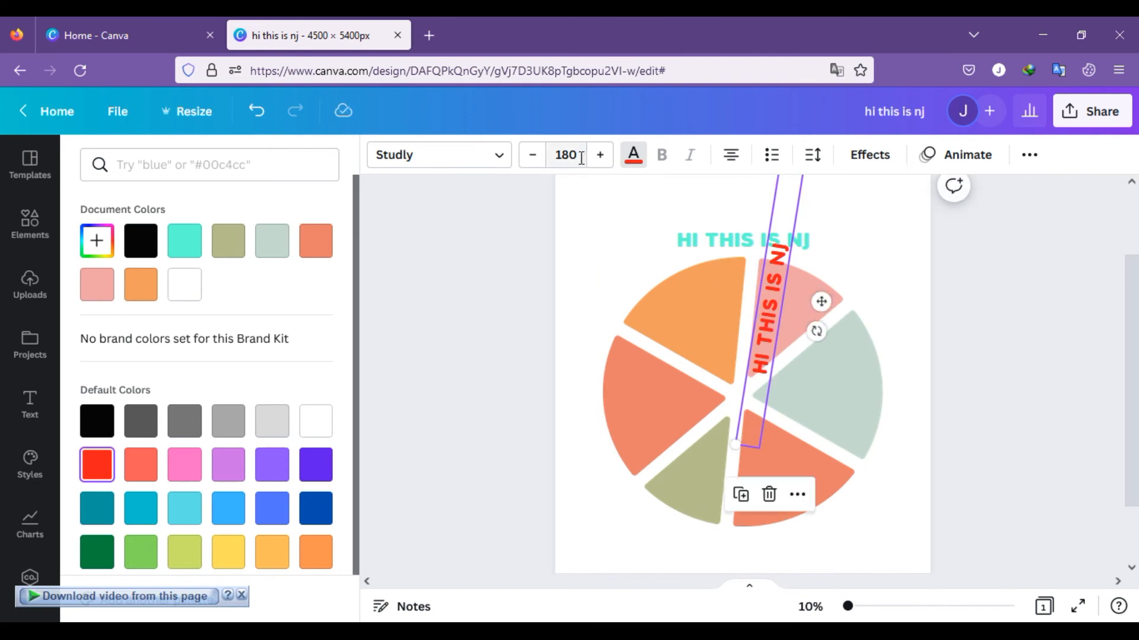
# Step: Set the red HI THIS IS NJ text's font size to 42
pyautogui.click(566, 155)
pyautogui.scroll(-3, 593, 427)
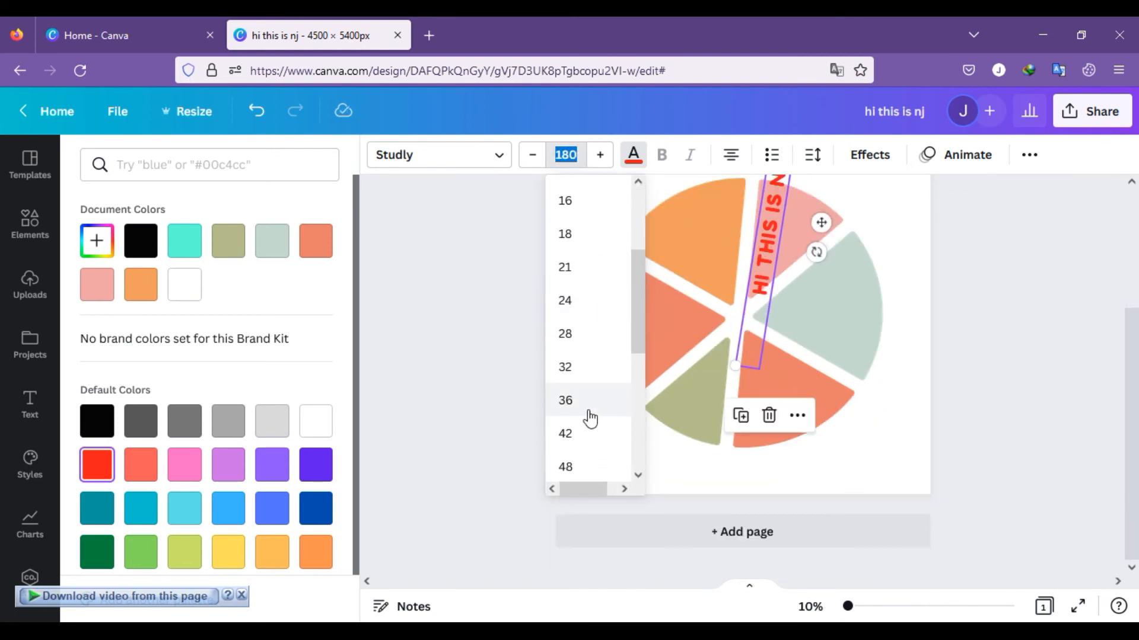
pyautogui.click(566, 432)
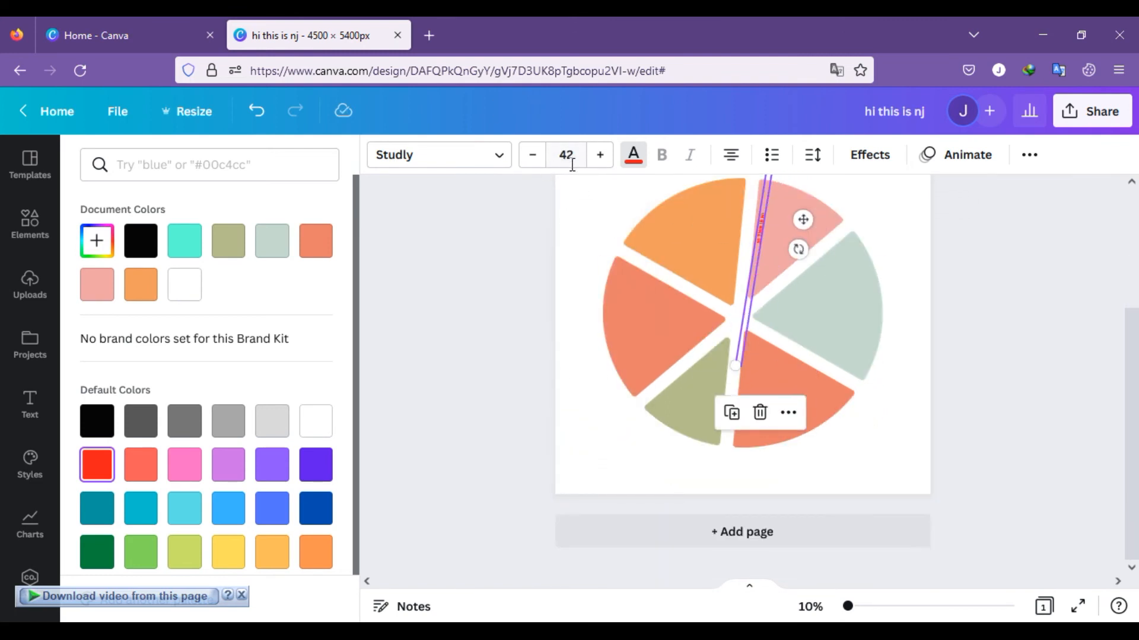
# Step: Set the red HI THIS IS NJ text's font size to 120 and shift it slightly down along the pink slice
pyautogui.click(569, 164)
pyautogui.scroll(-3, 580, 427)
pyautogui.click(573, 432)
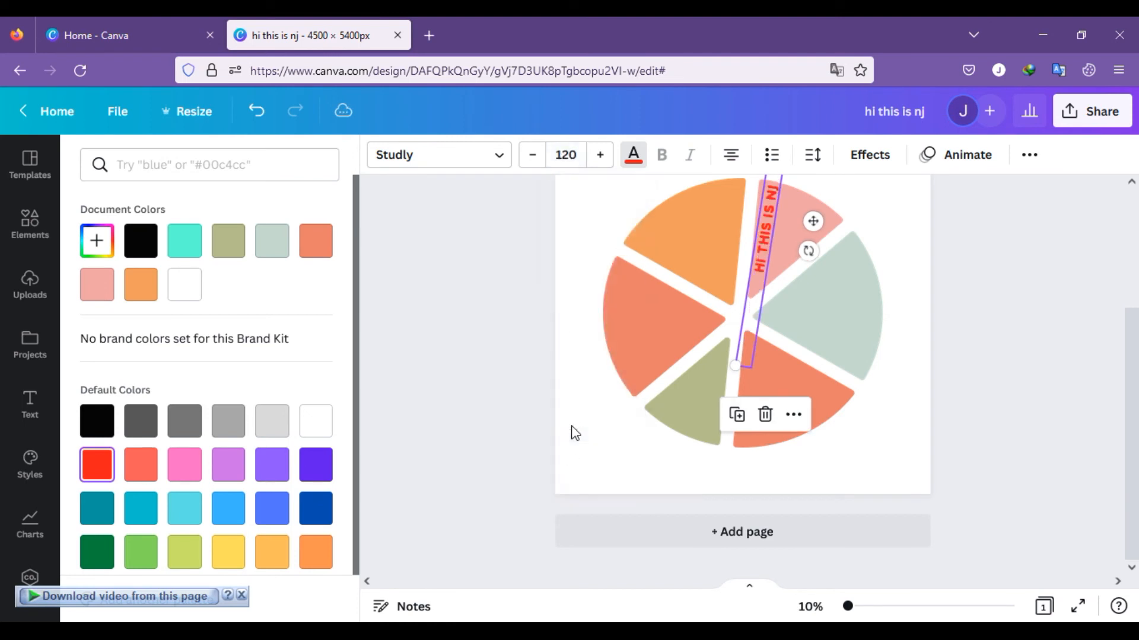
pyautogui.moveTo(764, 215); pyautogui.dragTo(762, 222)
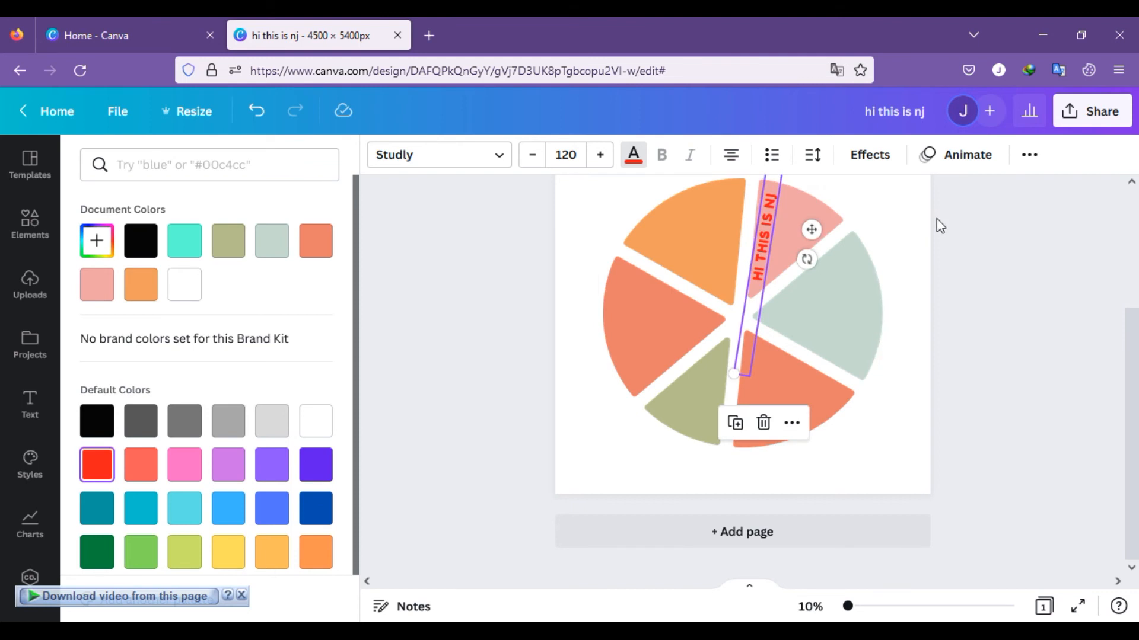
pyautogui.scroll(3, 942, 312)
pyautogui.scroll(-2, 912, 377)
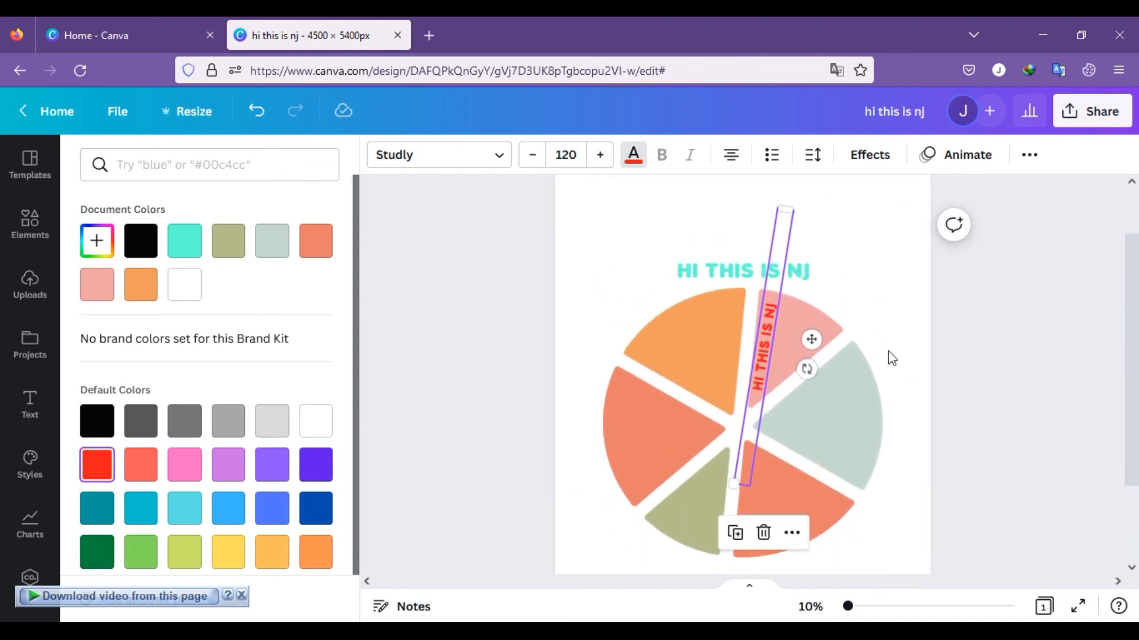
pyautogui.click(866, 367)
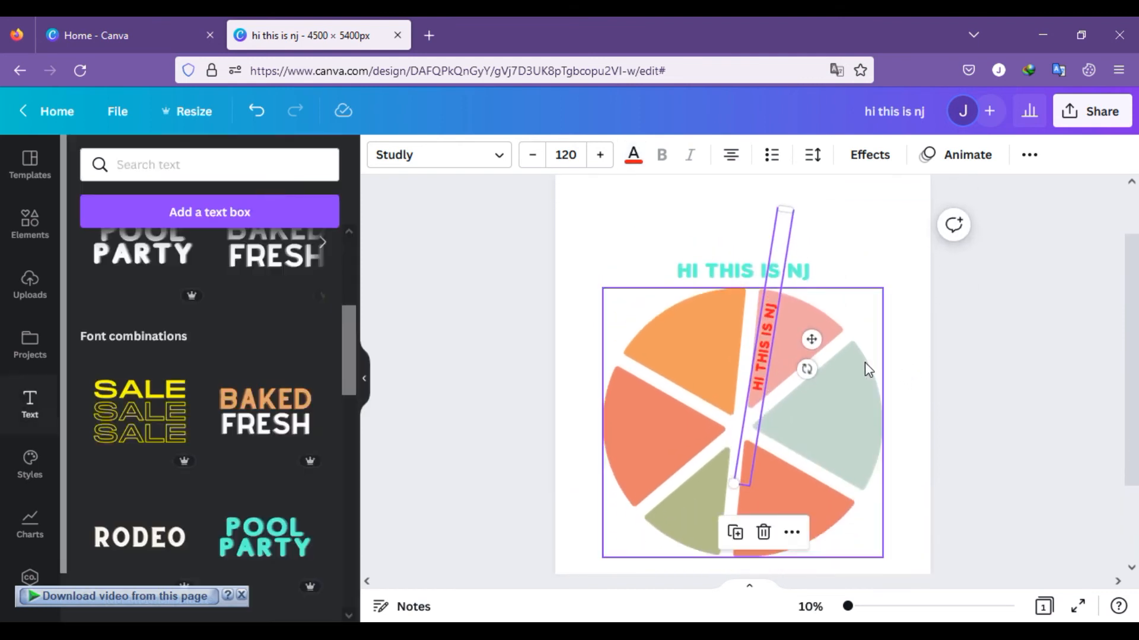
# Step: Shorten the red text's box to fit the words and realign it with the pink slice's inner edge
pyautogui.click(762, 329)
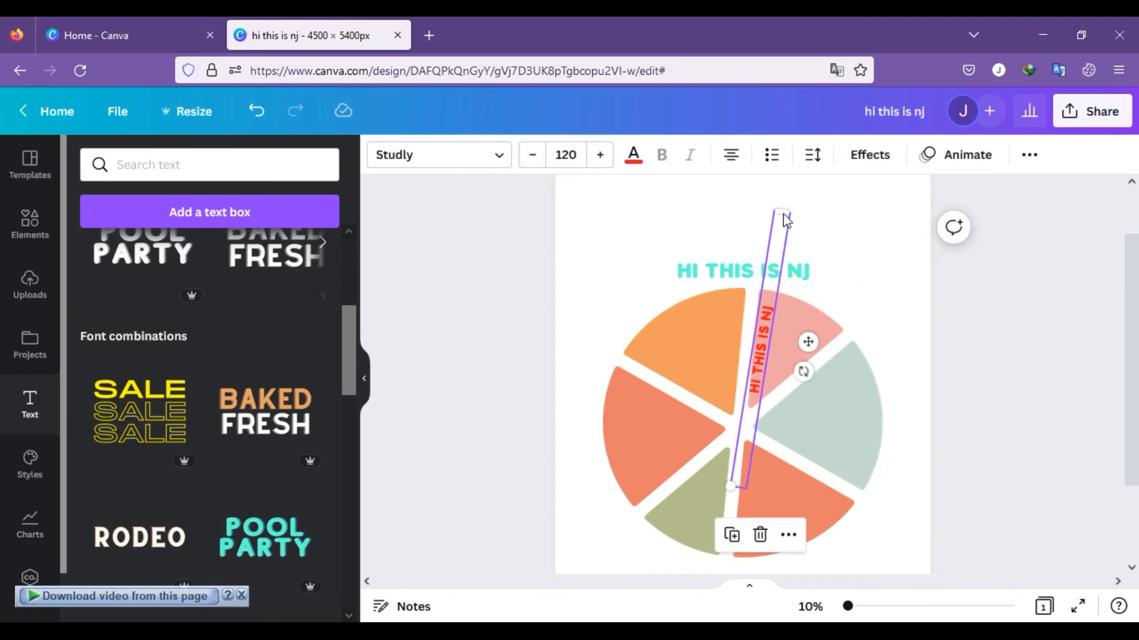
pyautogui.moveTo(782, 210); pyautogui.dragTo(757, 381)
pyautogui.moveTo(751, 426); pyautogui.dragTo(767, 332)
# Step: Change the slice text's font to Aileron Regular and its colour to black
pyautogui.click(473, 158)
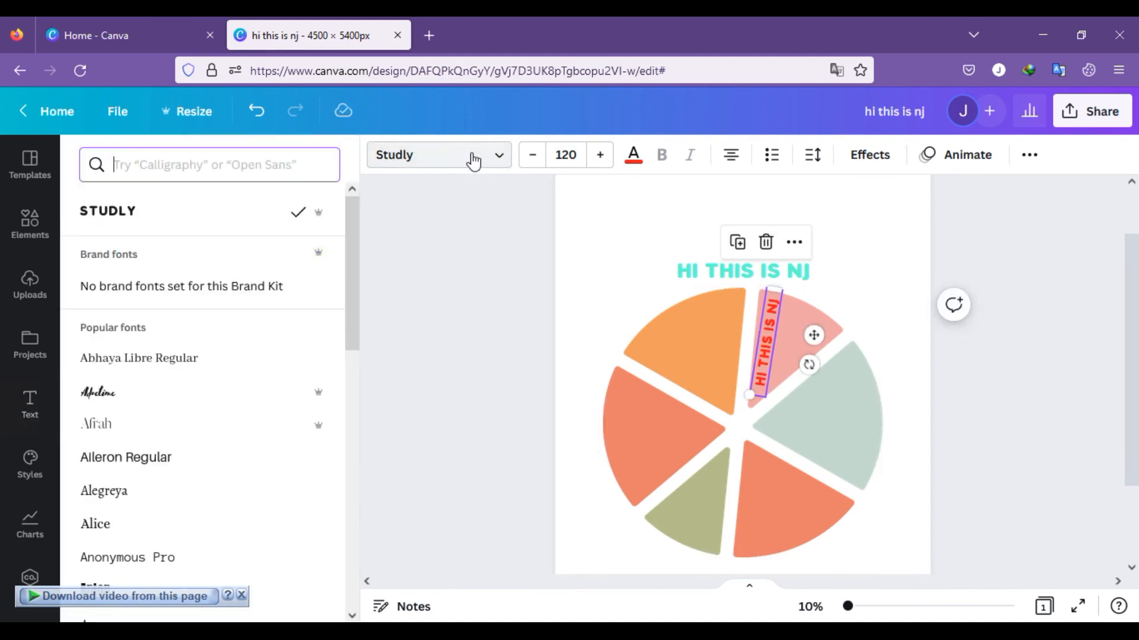
pyautogui.click(119, 466)
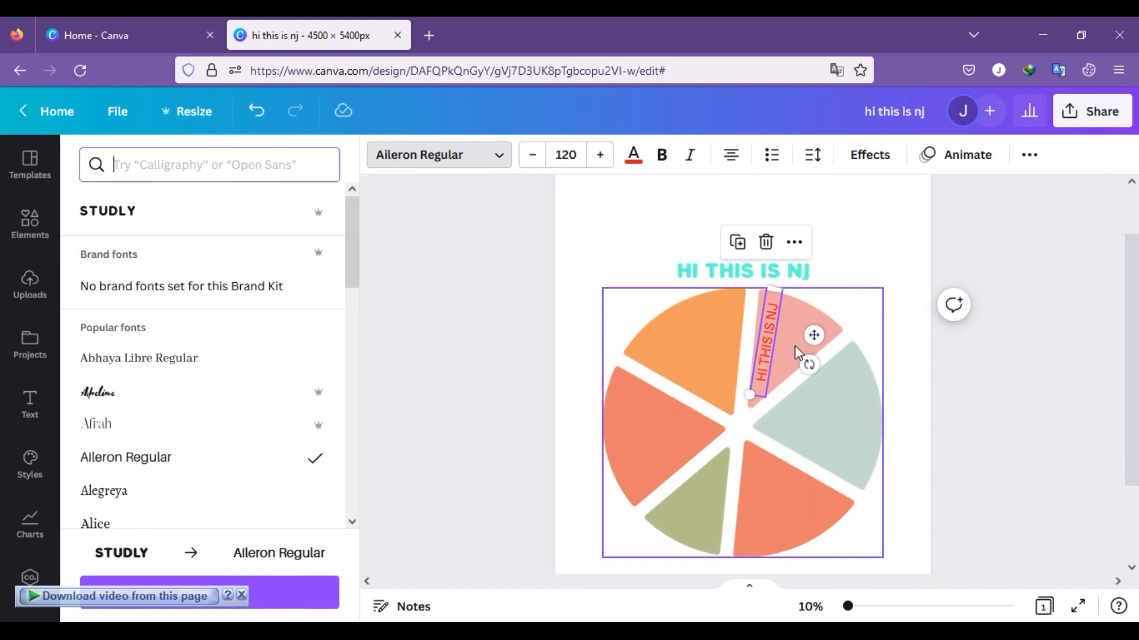
pyautogui.press('Escape')
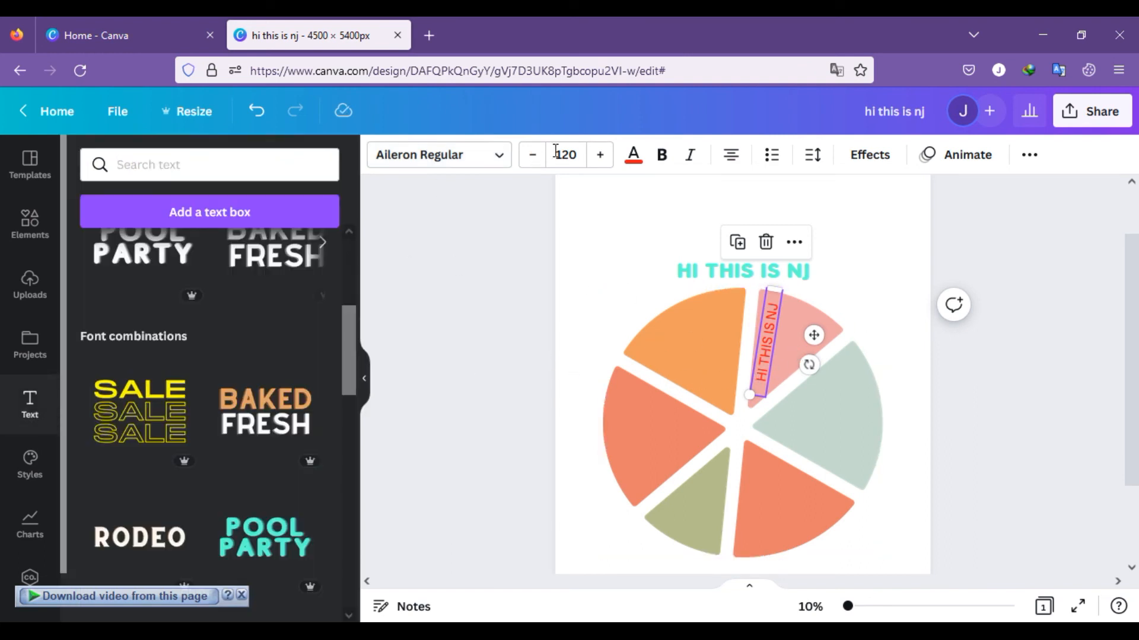
pyautogui.click(633, 155)
pyautogui.click(96, 420)
pyautogui.press('Escape')
# Step: Consult the pie chart shirt reference image, and rotate the black text to slant across the pink slice's outer part
pyautogui.click(558, 632)
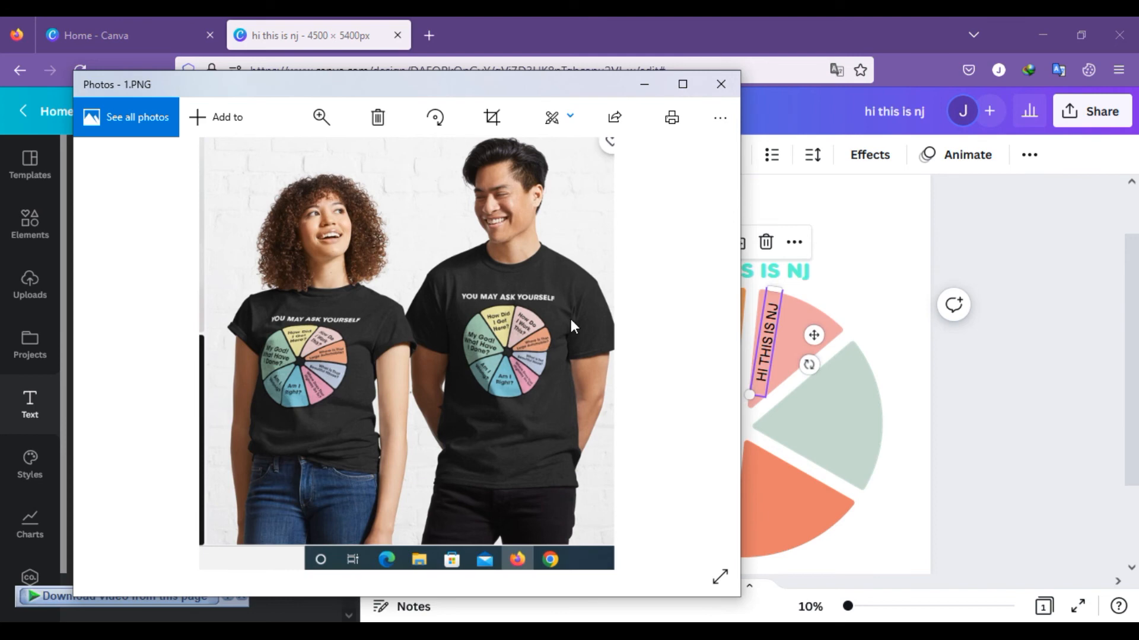
pyautogui.click(809, 364)
pyautogui.moveTo(809, 365); pyautogui.dragTo(730, 410)
pyautogui.moveTo(766, 350); pyautogui.dragTo(798, 328)
# Step: Set the black slice text's font size to 104 and nudge it slightly down within the pink slice
pyautogui.click(584, 155)
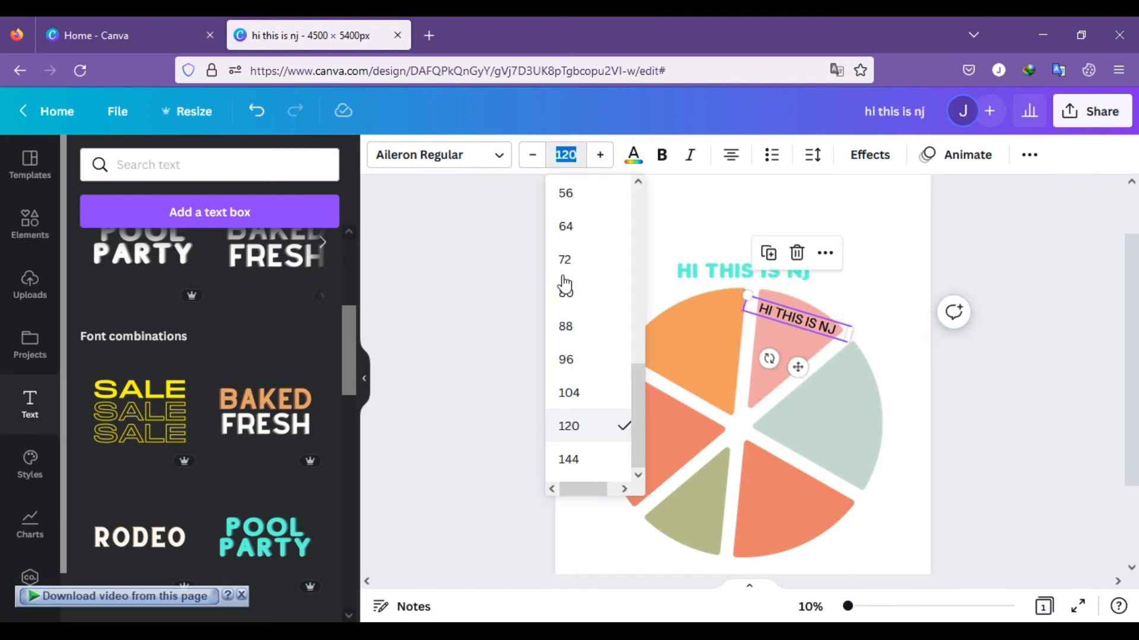
pyautogui.click(582, 396)
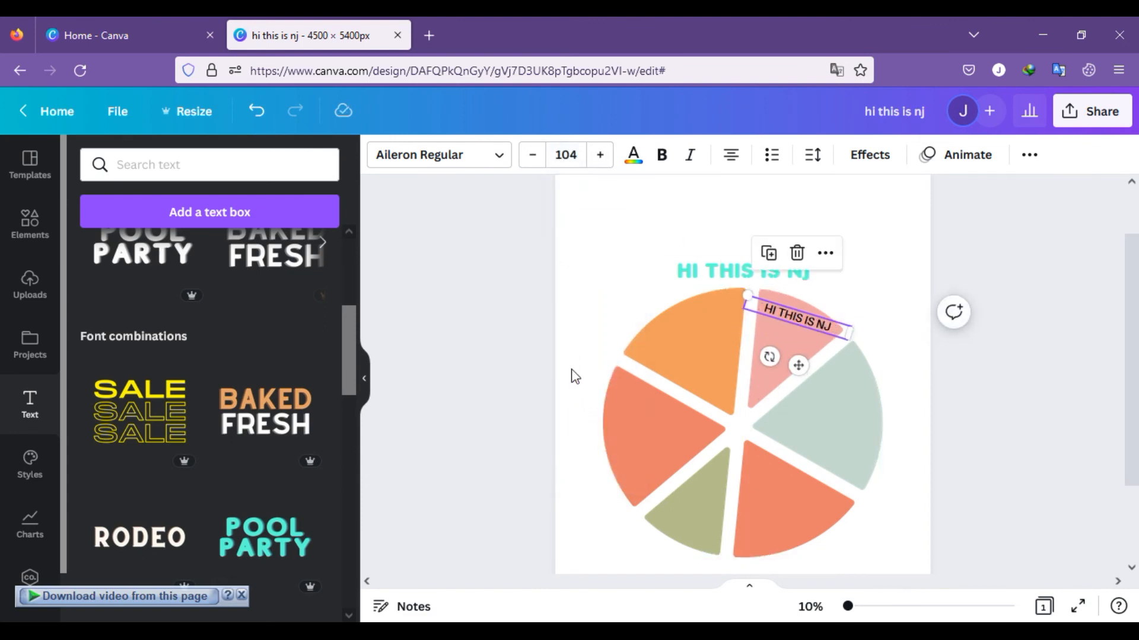
pyautogui.click(531, 356)
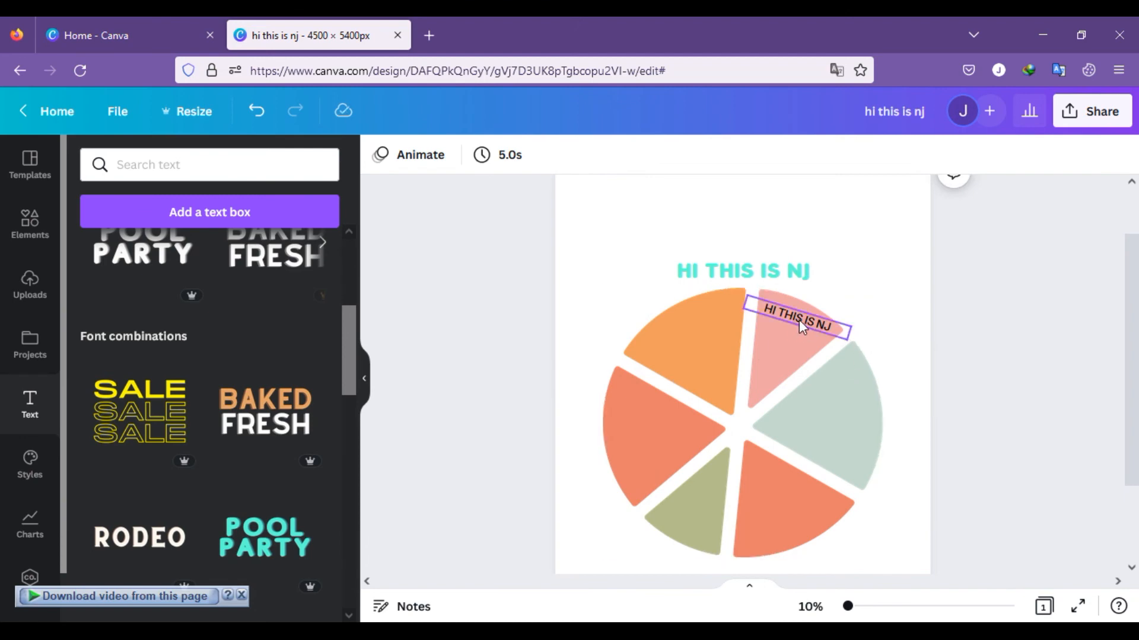
pyautogui.click(798, 321)
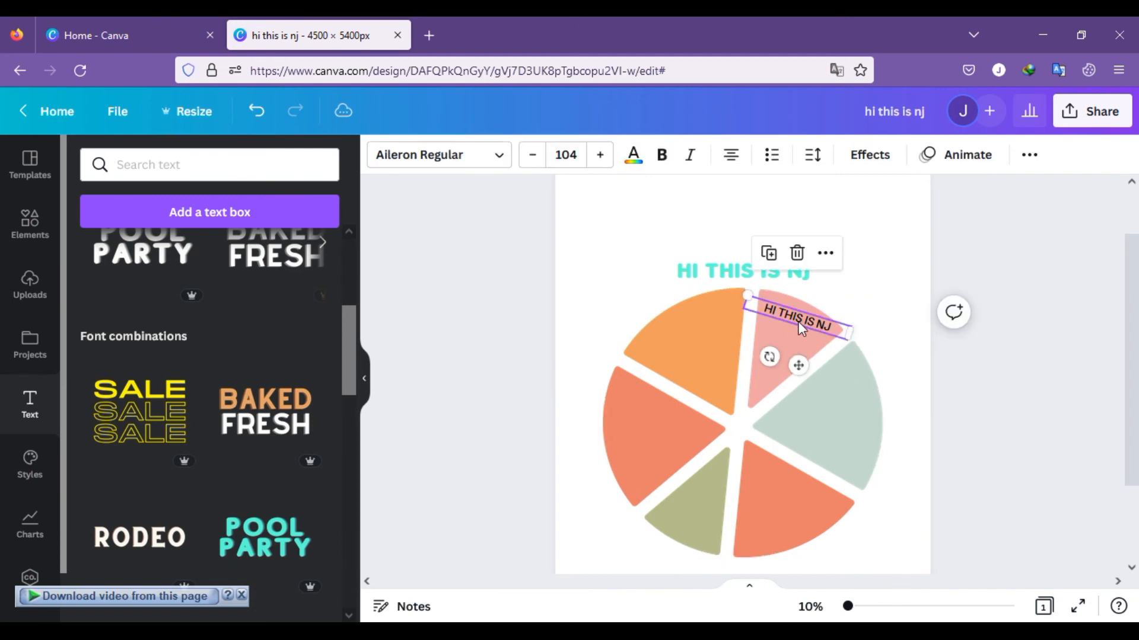
pyautogui.click(463, 433)
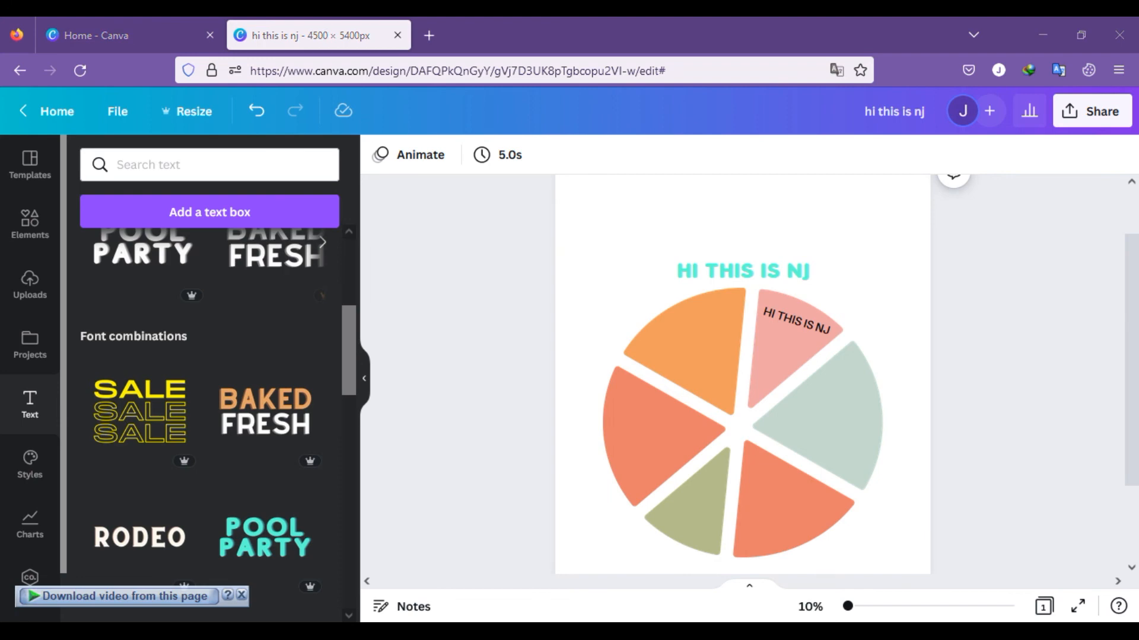
# Step: Clear the page by deleting the pie chart, the turquoise HI THIS IS NJ heading and the black slice text
pyautogui.hotkey('alt', 'Tab')
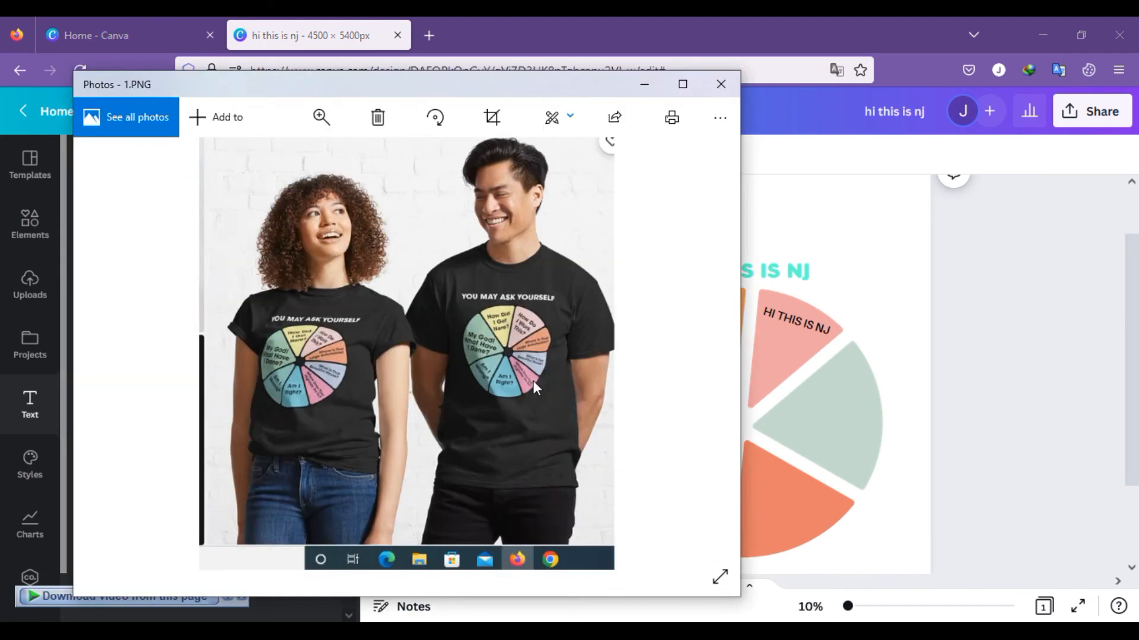
pyautogui.click(644, 85)
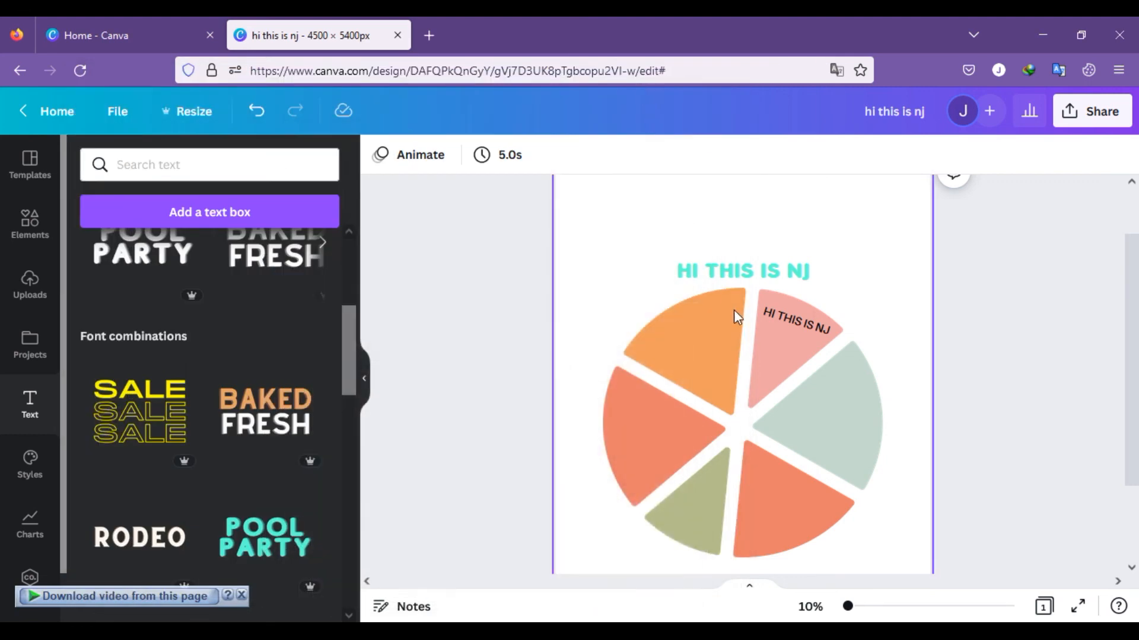
pyautogui.click(746, 345)
pyautogui.click(743, 245)
pyautogui.click(754, 273)
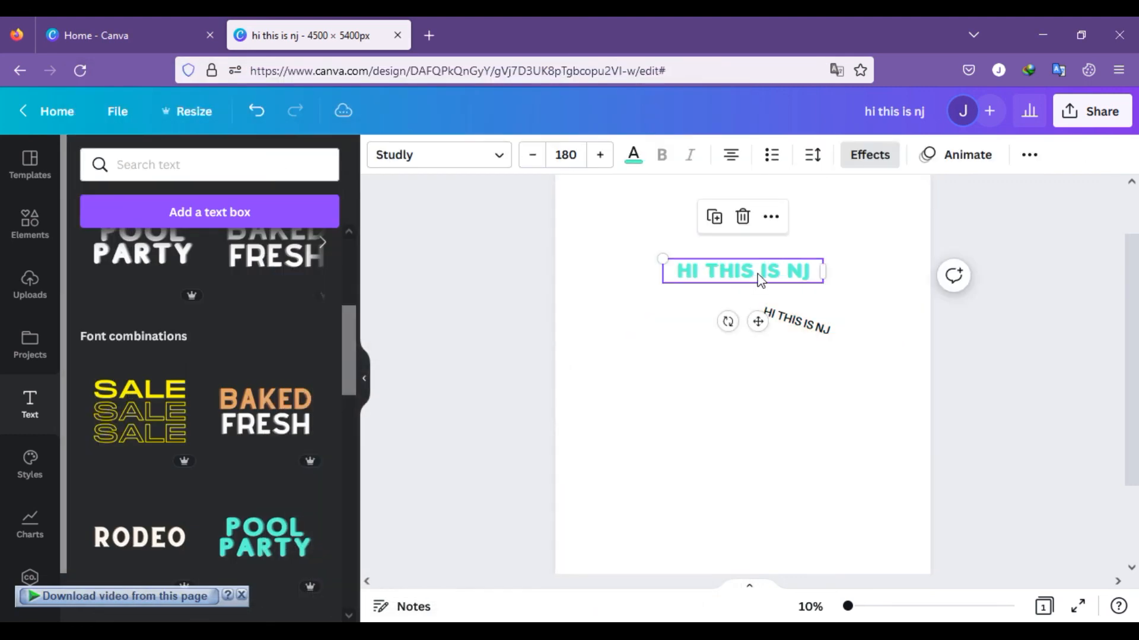
pyautogui.click(742, 217)
pyautogui.moveTo(803, 308); pyautogui.dragTo(796, 293)
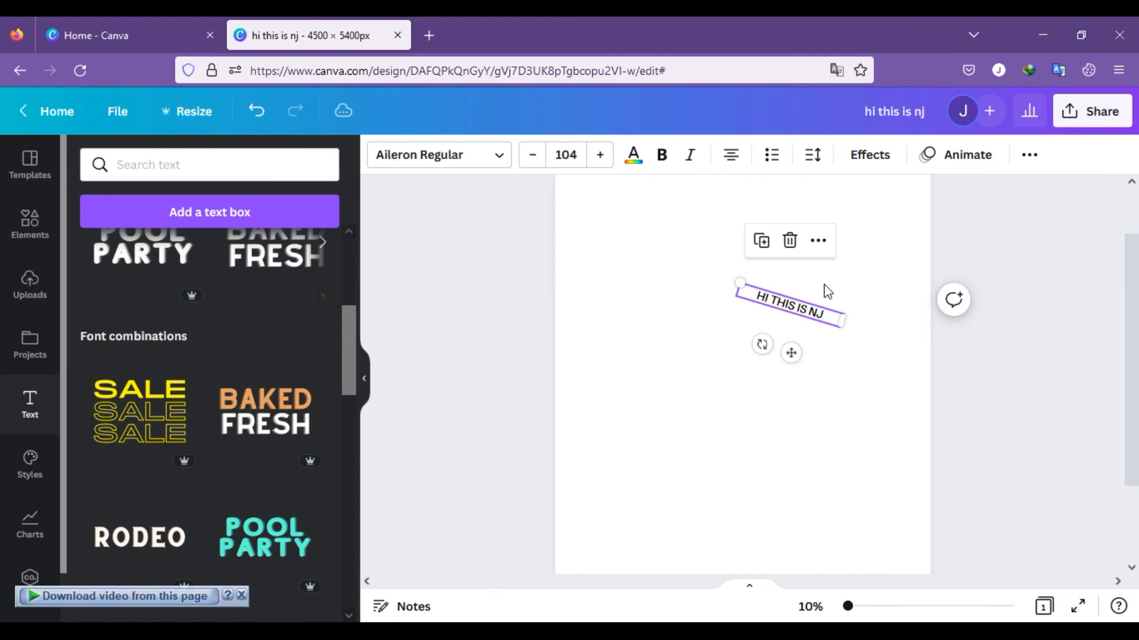
pyautogui.click(791, 244)
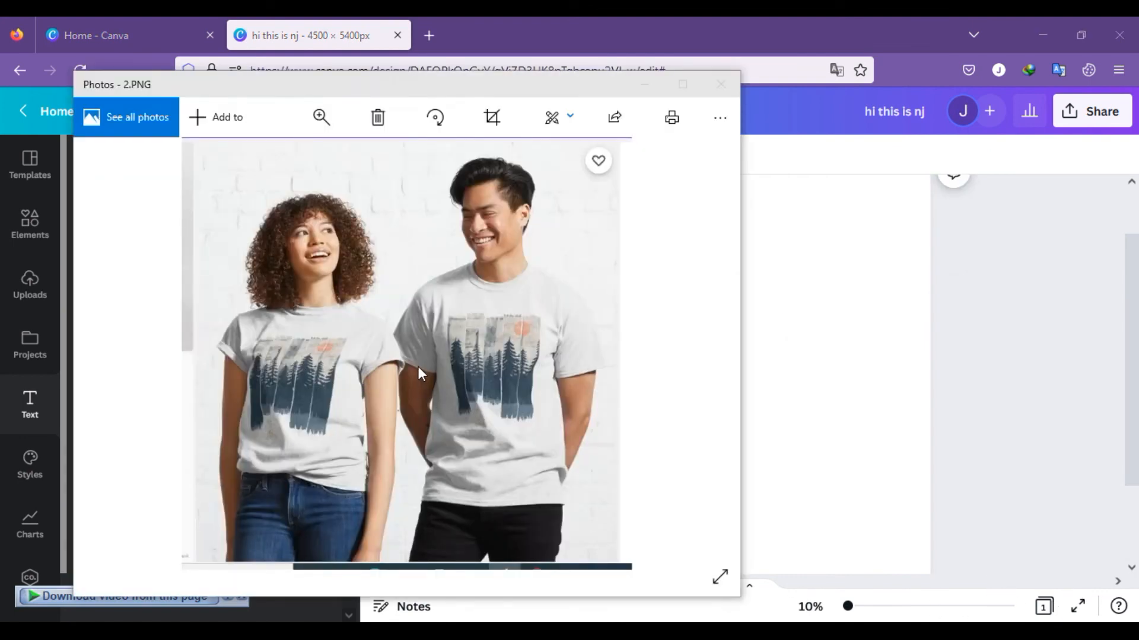
# Step: Close the forest shirt reference image and search the design elements for frame
pyautogui.click(643, 87)
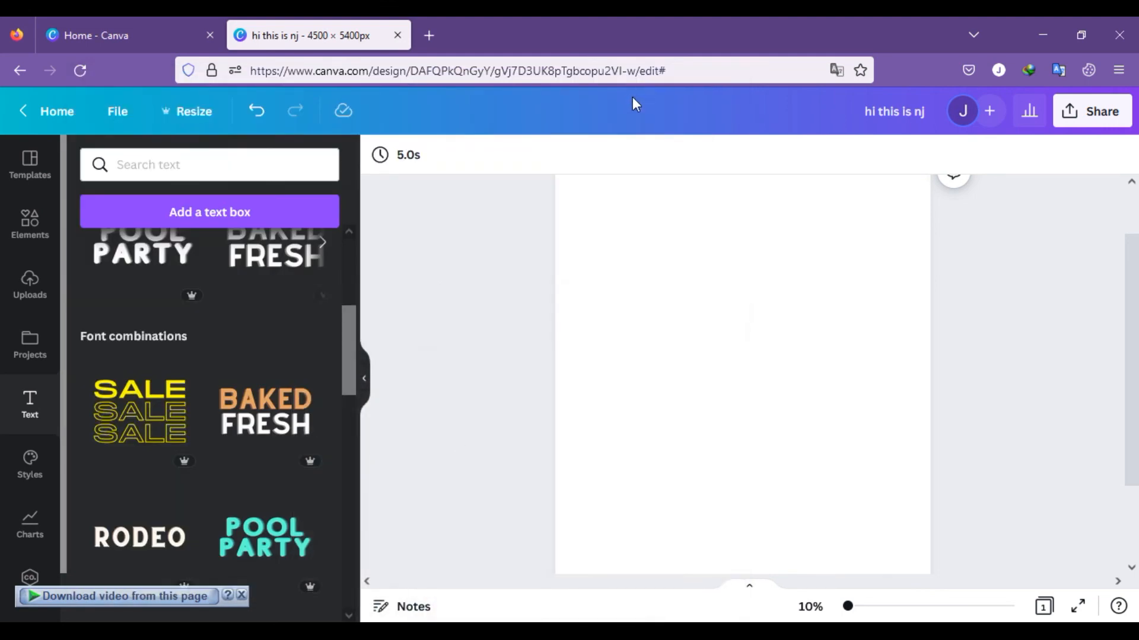
pyautogui.click(28, 224)
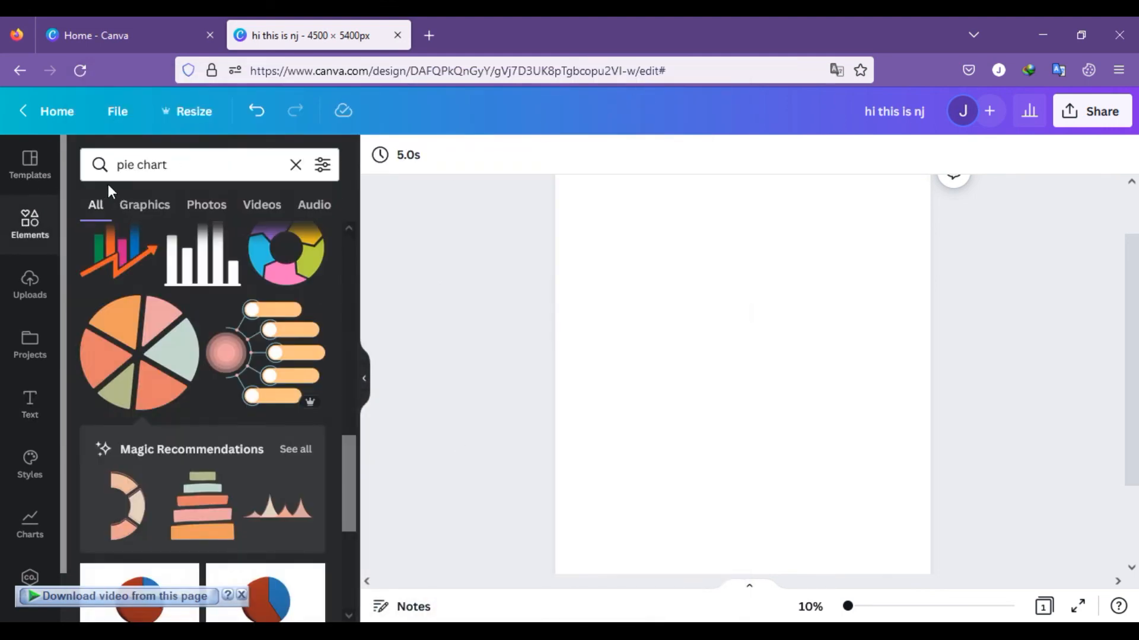
pyautogui.click(186, 168)
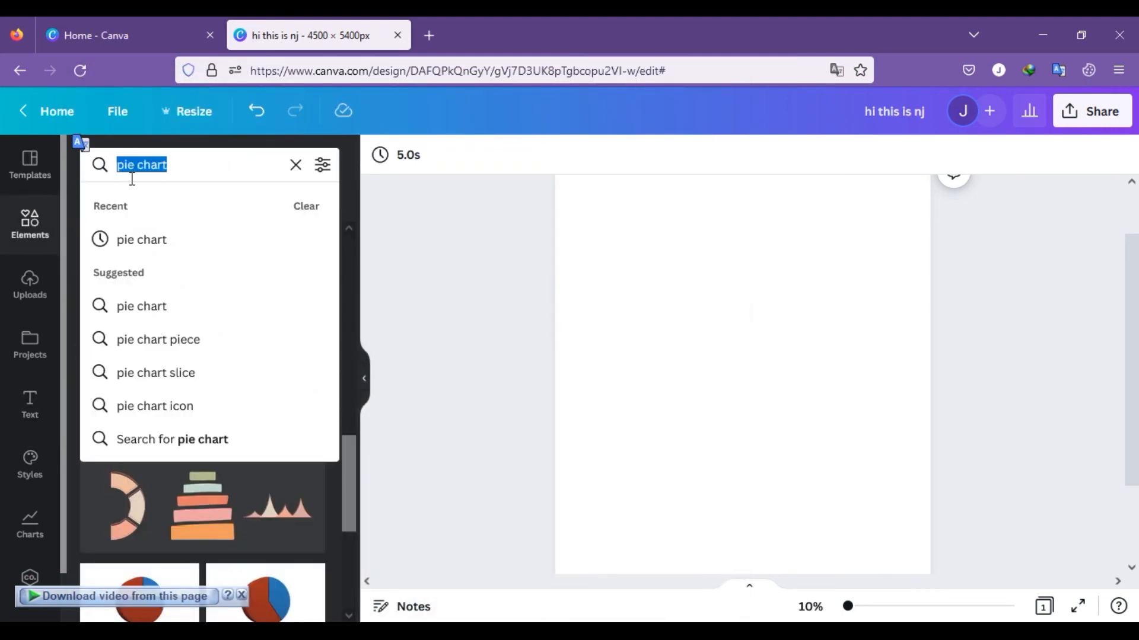
pyautogui.press('BackSpace')
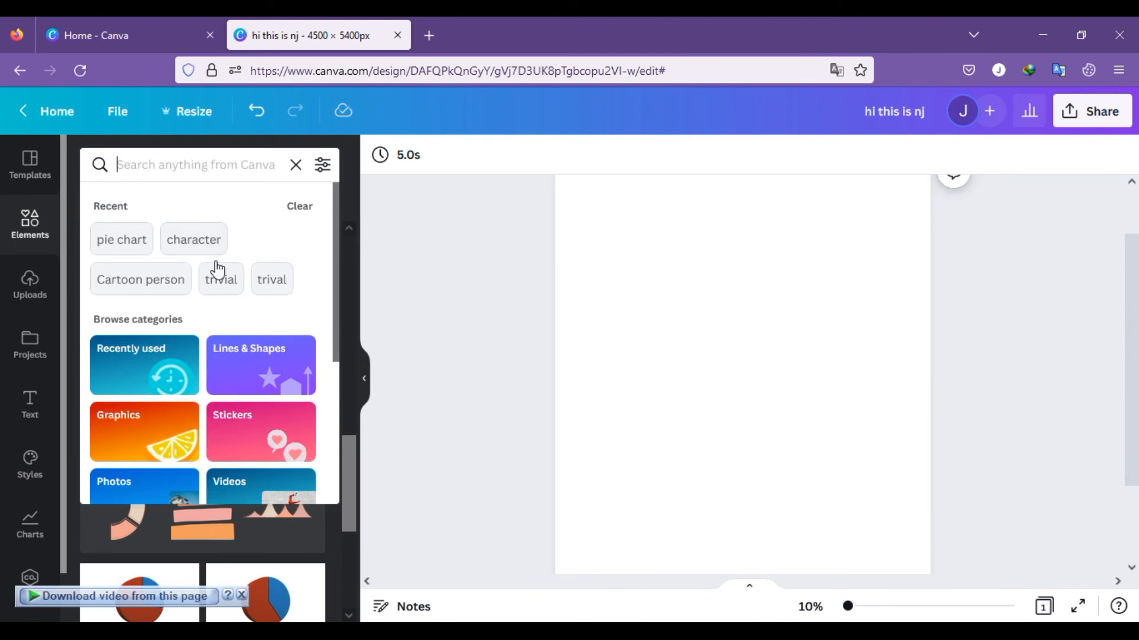
pyautogui.write('f')
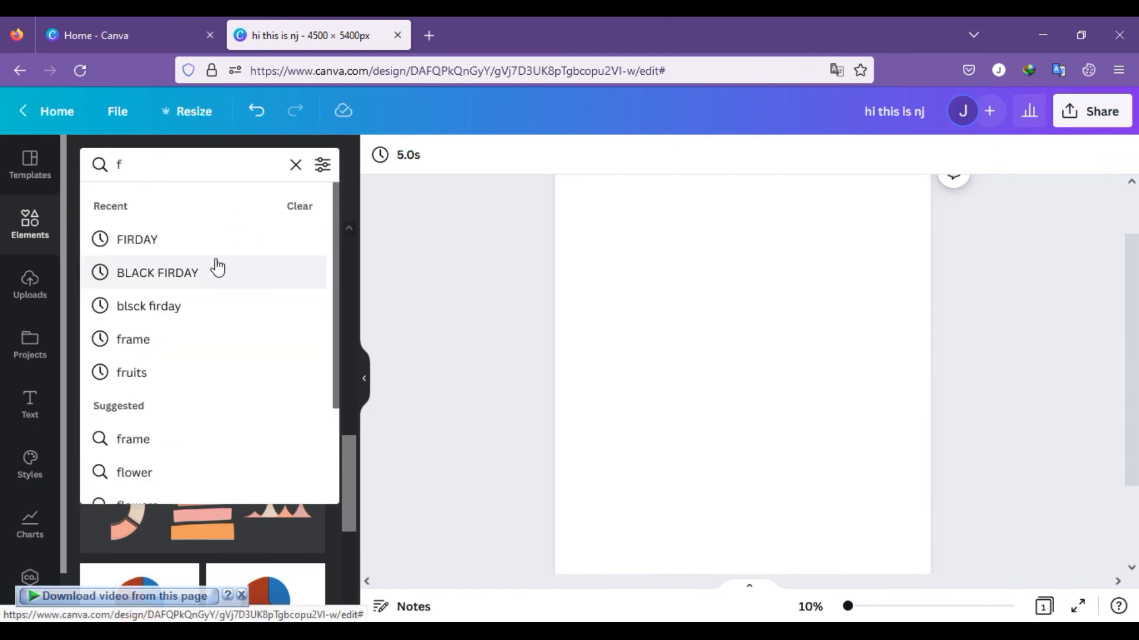
pyautogui.write('a')
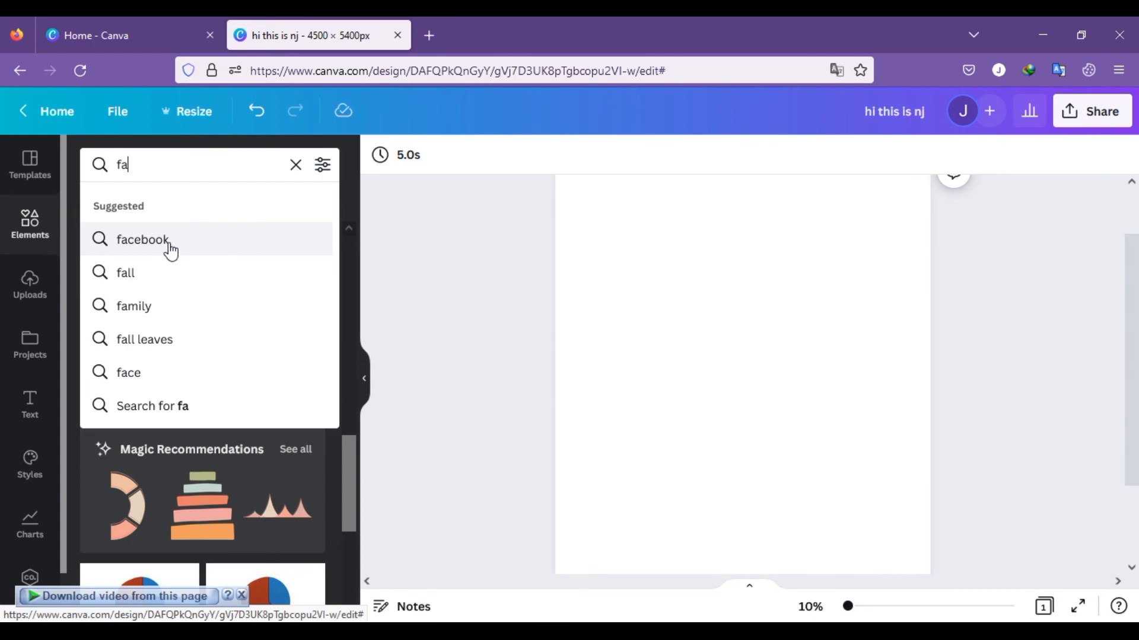
pyautogui.press('BackSpace')
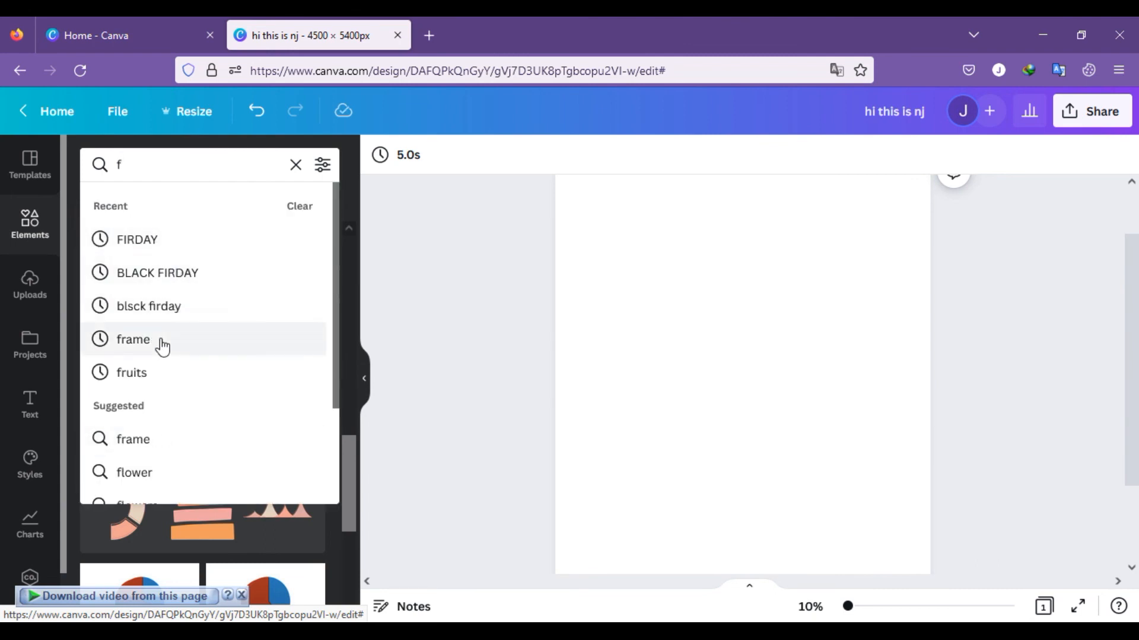
pyautogui.click(161, 346)
# Step: Try the wide torn-edge frame on the blank page and remove it
pyautogui.scroll(-2, 197, 380)
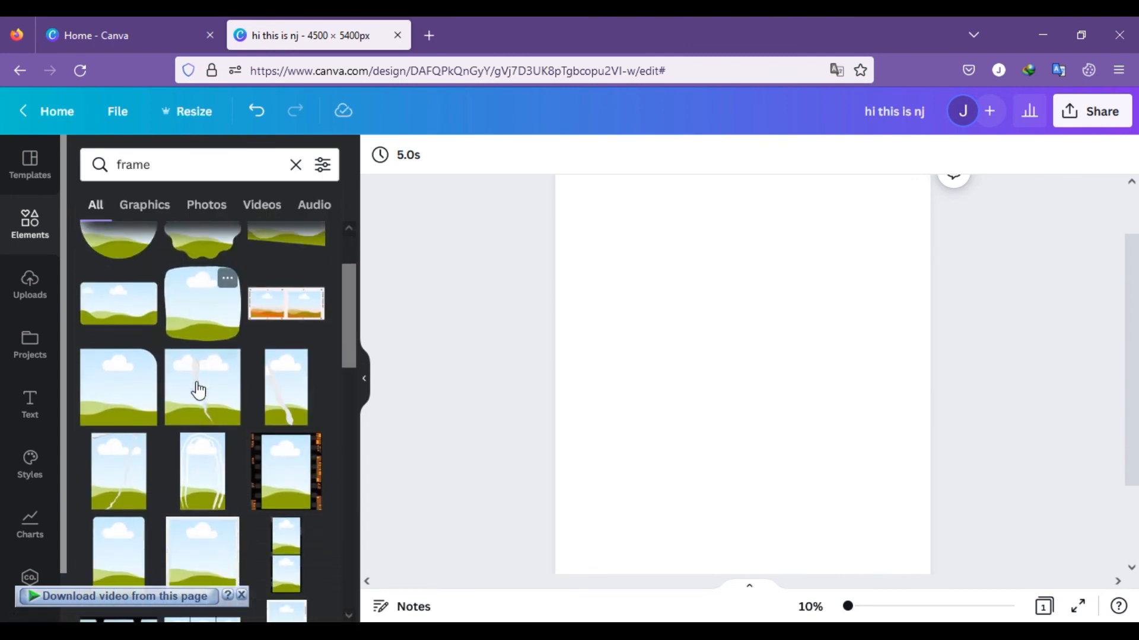
pyautogui.scroll(-2, 199, 391)
pyautogui.scroll(-2, 201, 388)
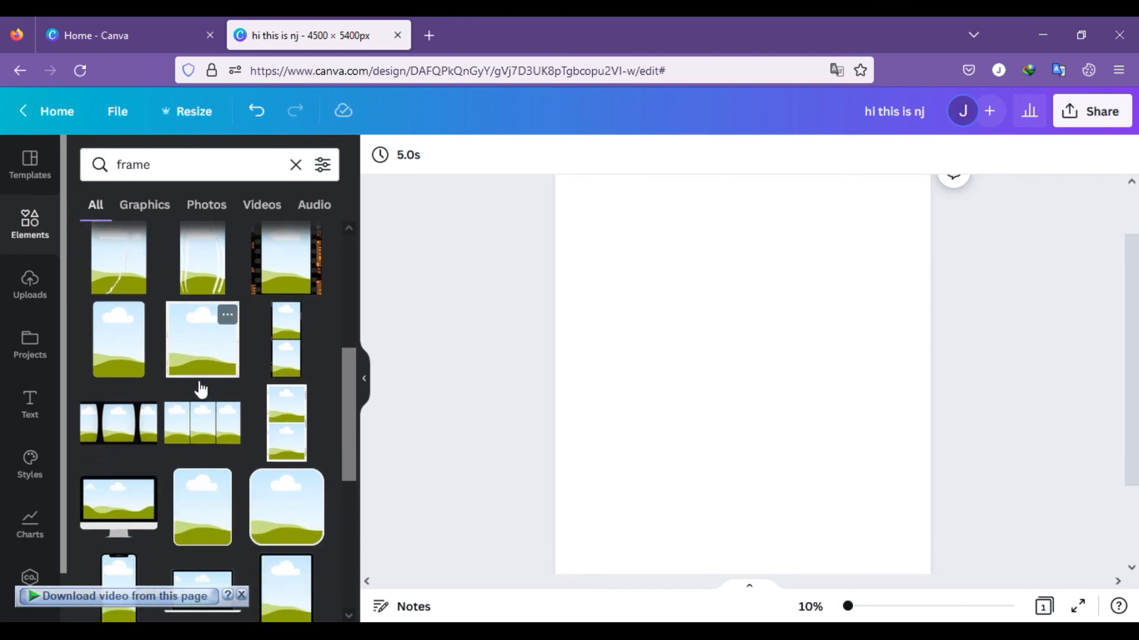
pyautogui.scroll(-8, 202, 399)
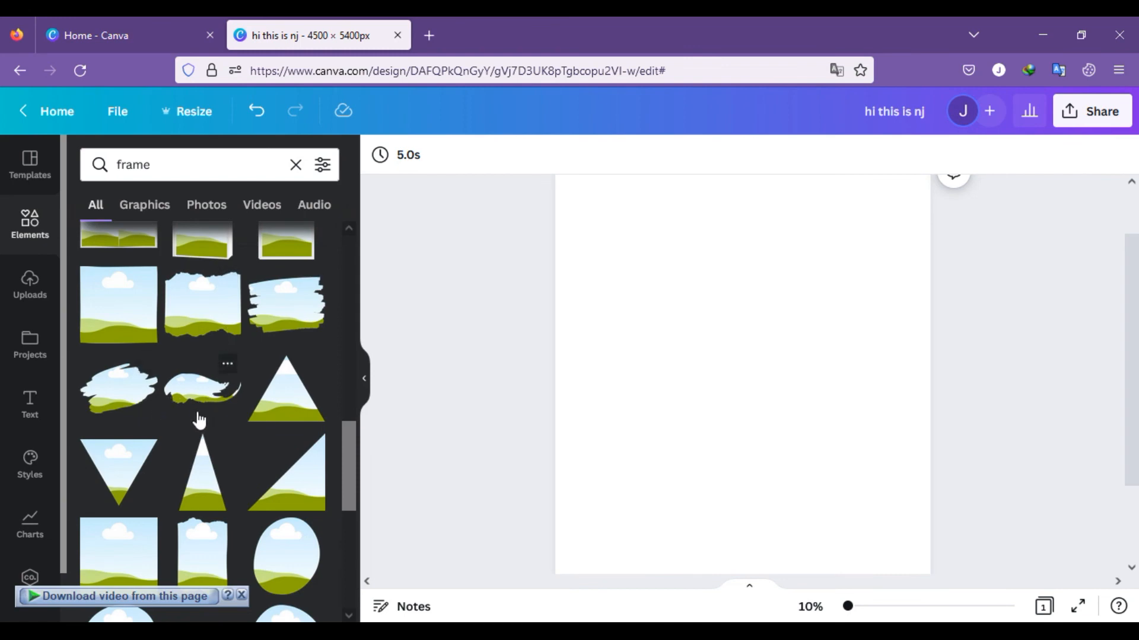
pyautogui.click(223, 326)
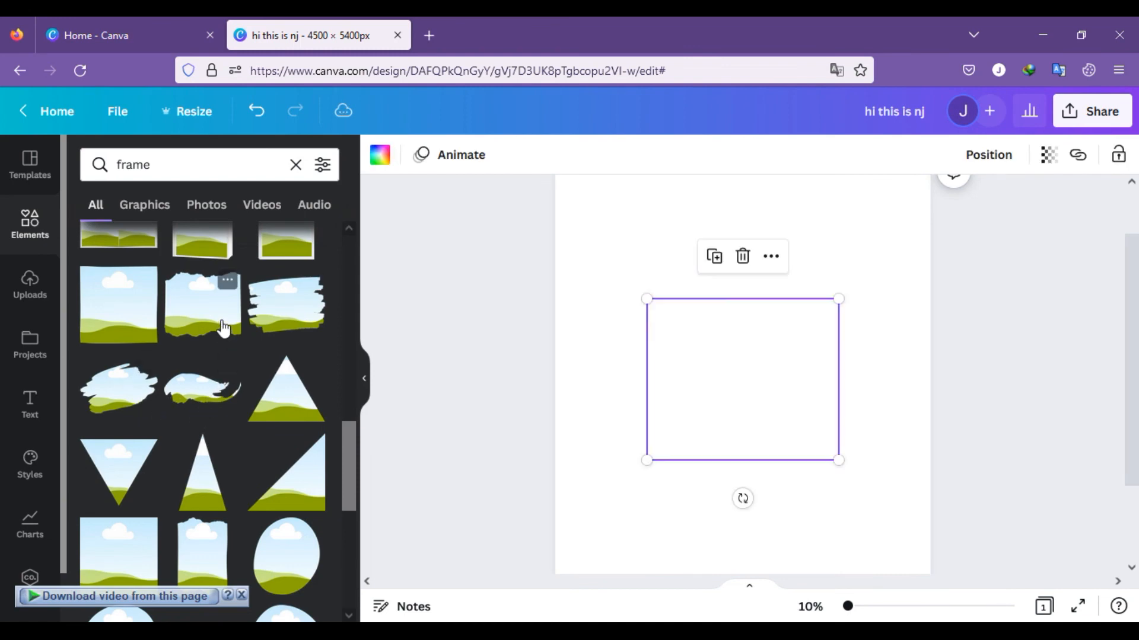
pyautogui.click(845, 372)
pyautogui.click(832, 303)
pyautogui.moveTo(837, 301); pyautogui.dragTo(770, 255)
pyautogui.click(733, 273)
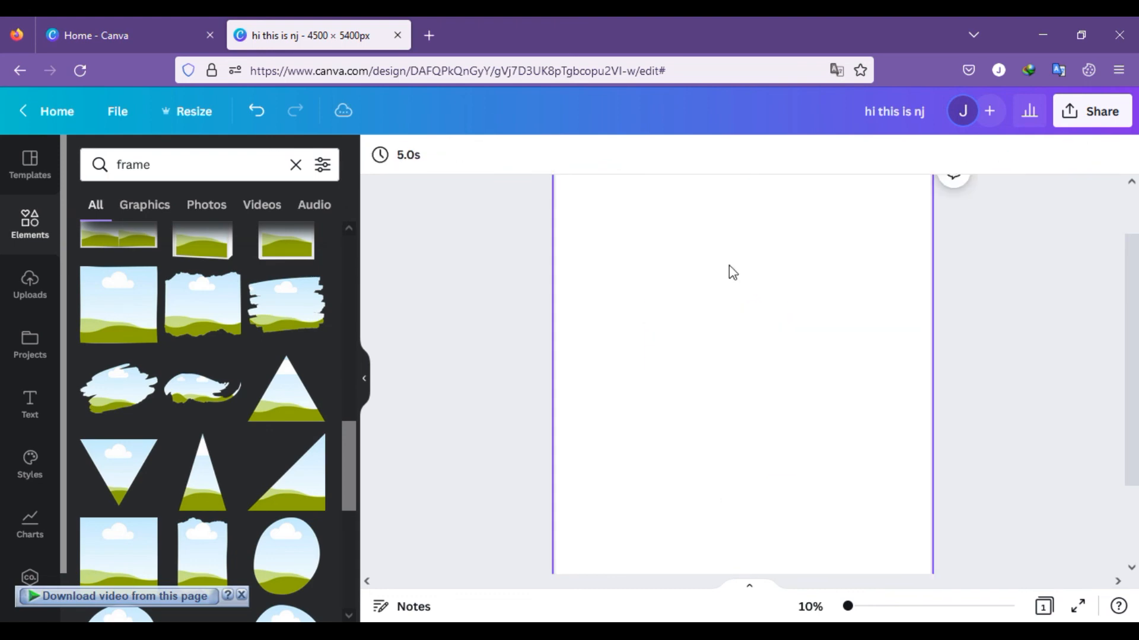
# Step: Add the tall torn-edge frame at the page's left side and place a copy beside it, slightly higher with a narrow gap
pyautogui.scroll(-3, 234, 445)
pyautogui.click(231, 399)
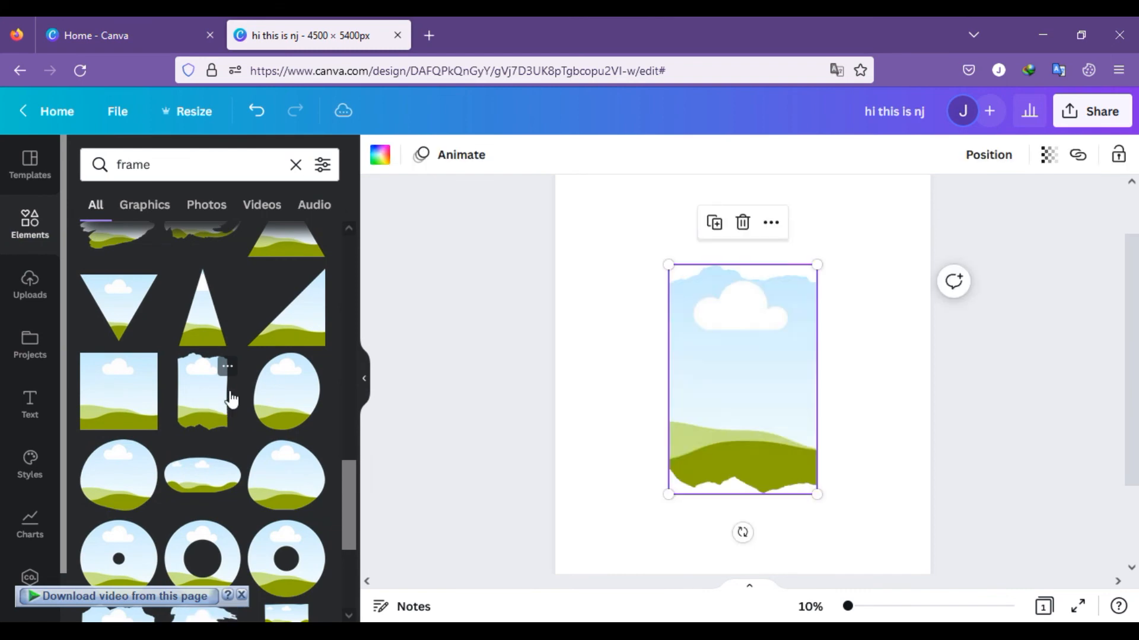
pyautogui.moveTo(727, 384); pyautogui.dragTo(635, 379)
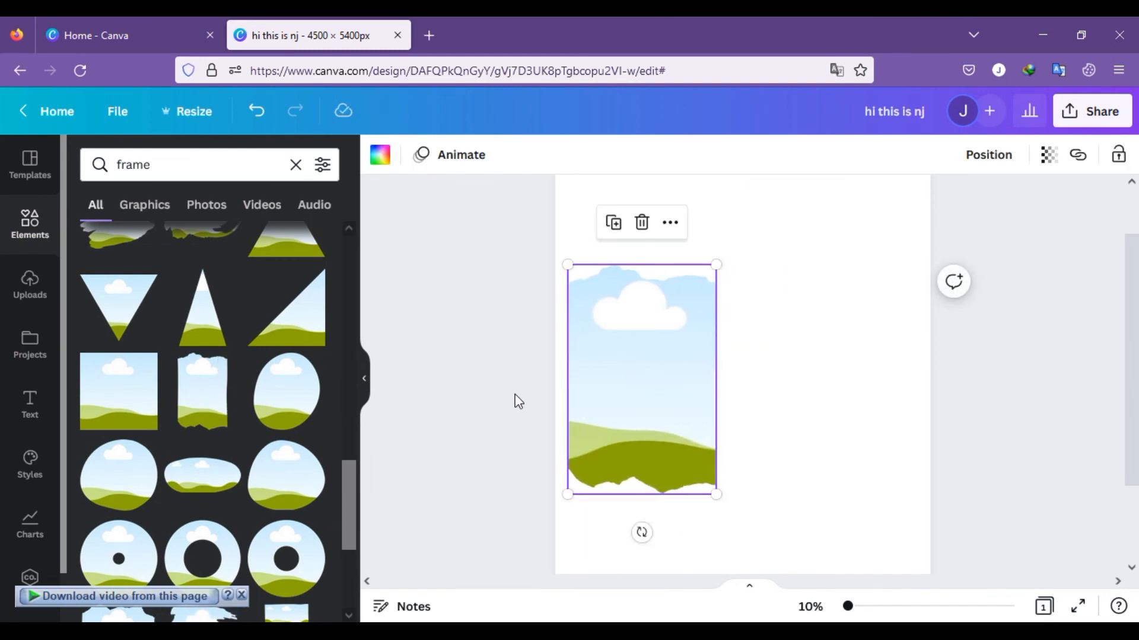
pyautogui.moveTo(656, 412); pyautogui.dragTo(818, 379)
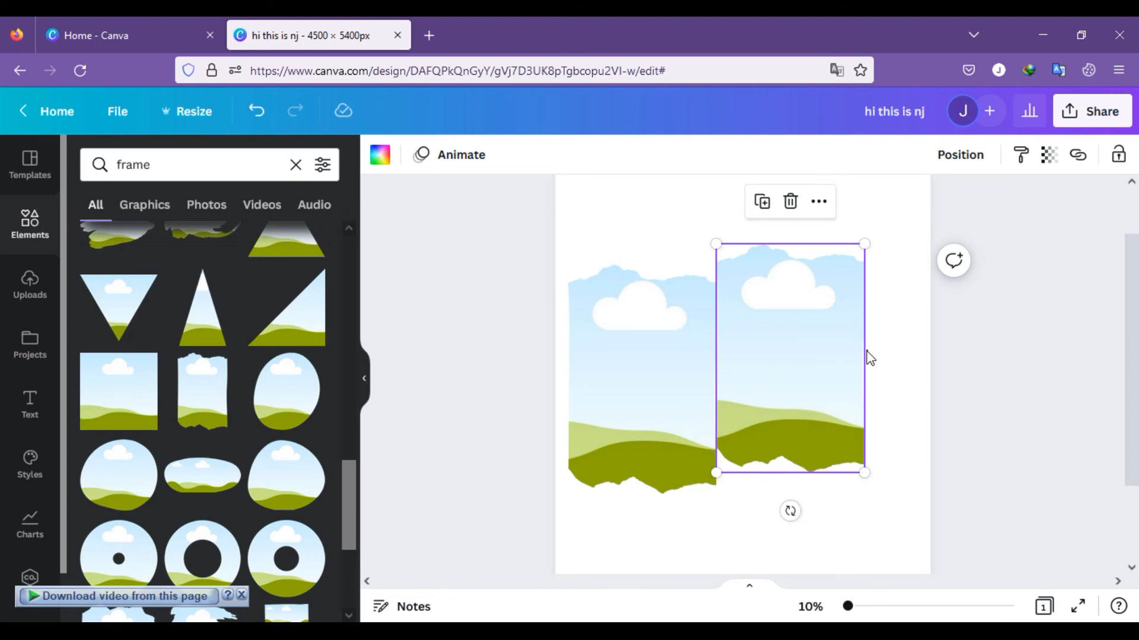
pyautogui.moveTo(867, 354)
pyautogui.mouseDown()
pyautogui.moveTo(847, 350)
pyautogui.moveTo(872, 352)
pyautogui.mouseUp()
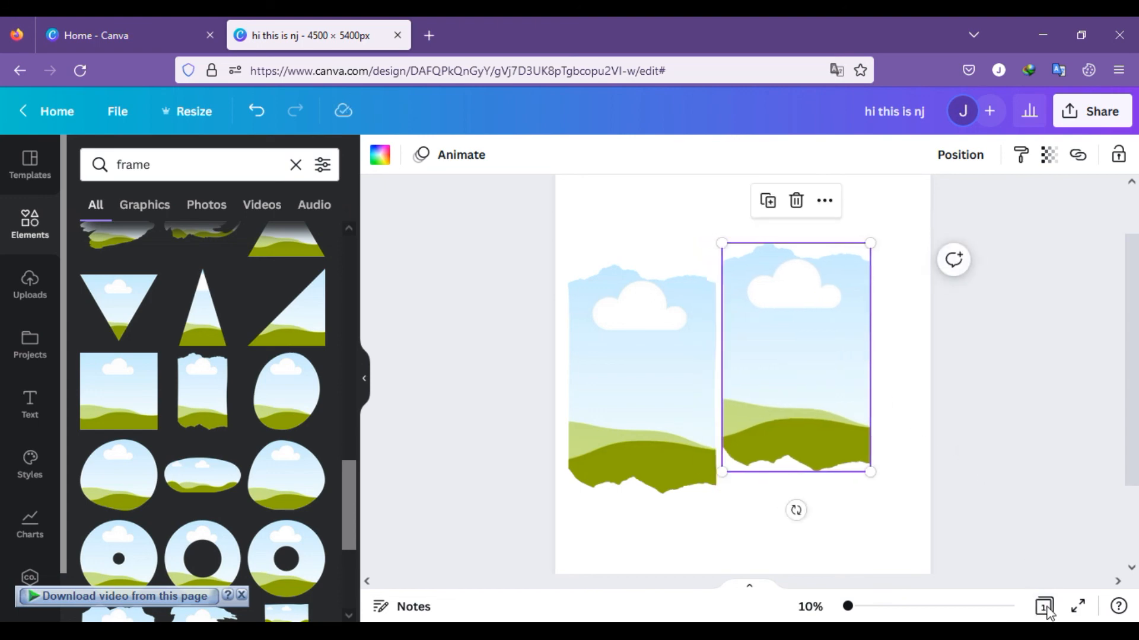
# Step: Replace the two torn-edge frames with the tall vertical-strip frame and place it along the page's left edge
pyautogui.click(1047, 610)
pyautogui.click(219, 536)
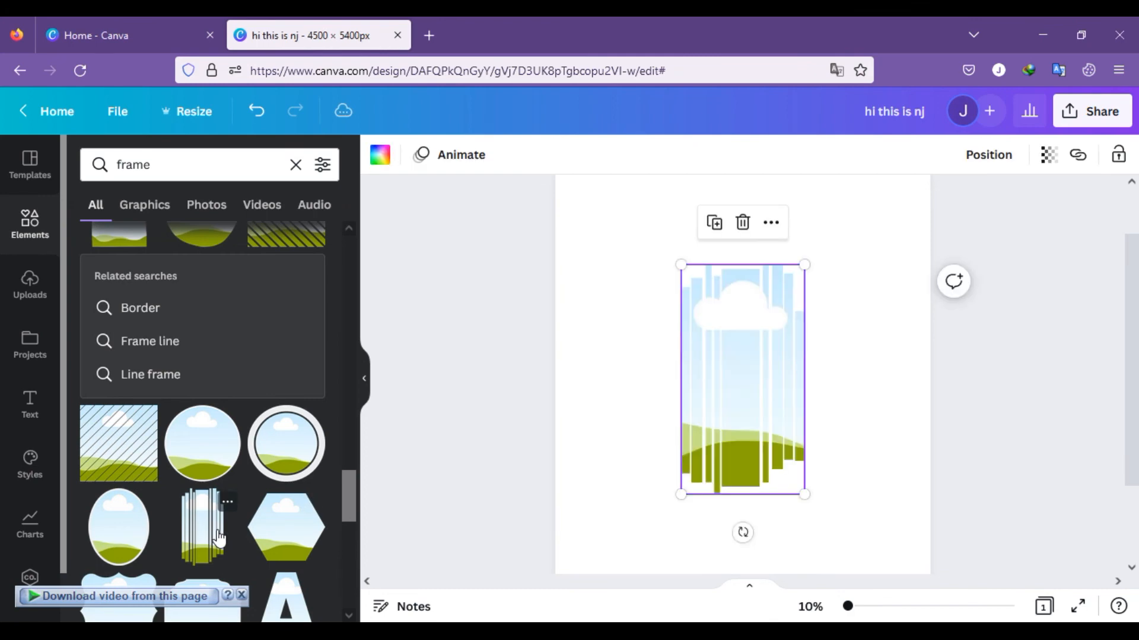
pyautogui.moveTo(728, 396); pyautogui.dragTo(610, 389)
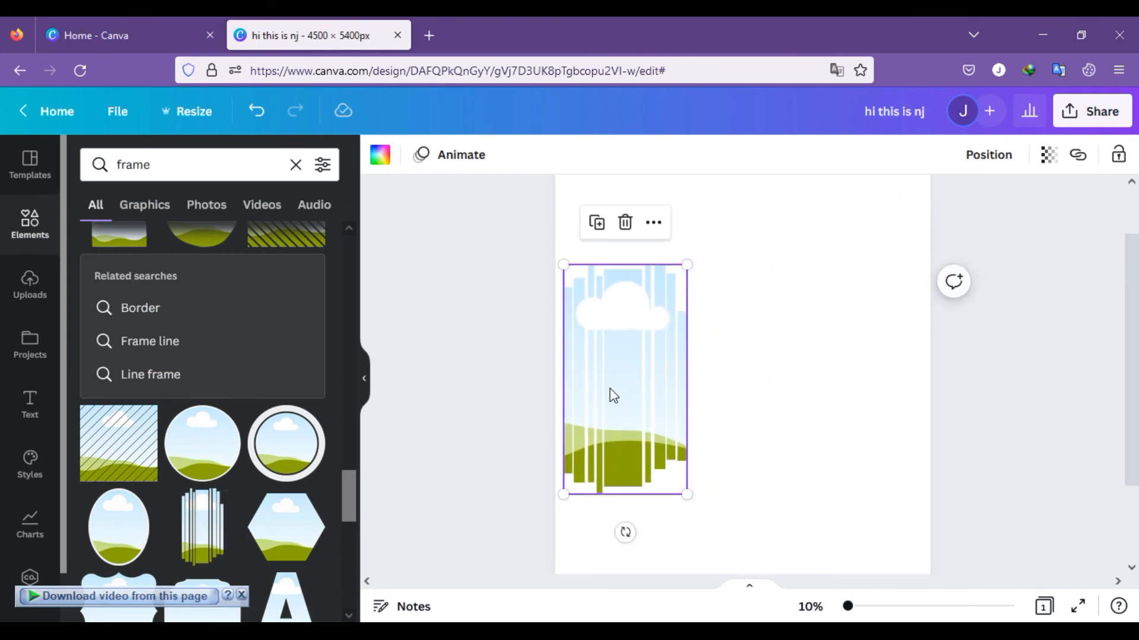
# Step: Duplicate the vertical-strip frame twice to form an adjoining row of three across the page, with the middle copy set highest
pyautogui.hotkey('ctrl', 'd')
pyautogui.moveTo(668, 399); pyautogui.dragTo(745, 371)
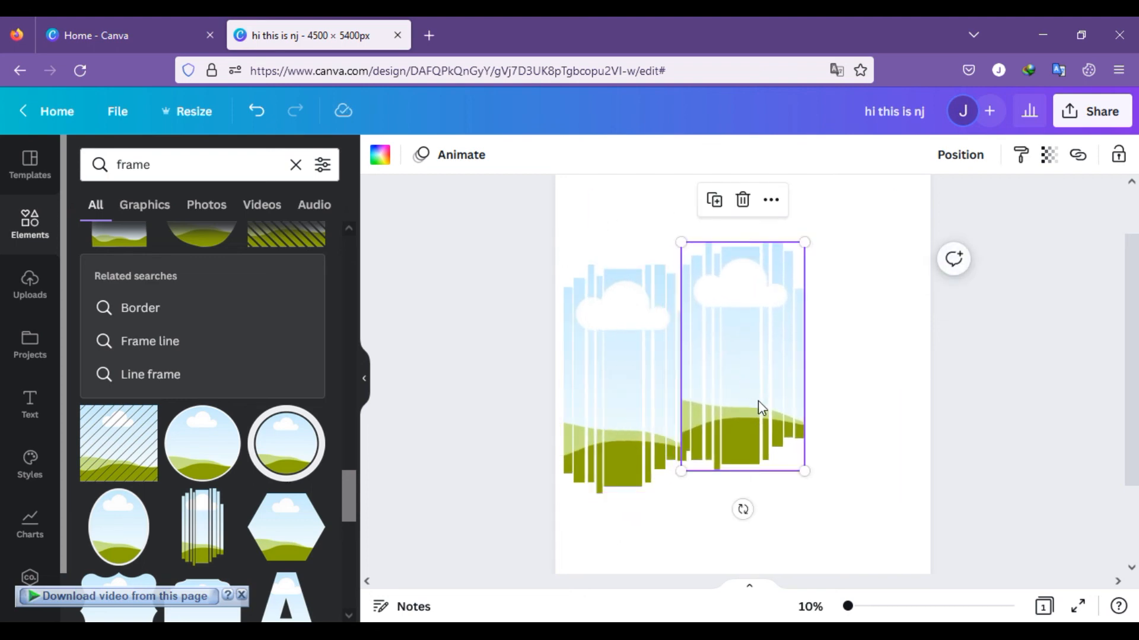
pyautogui.hotkey('ctrl', 'd')
pyautogui.moveTo(864, 368)
pyautogui.mouseDown()
pyautogui.moveTo(859, 379)
pyautogui.moveTo(860, 369)
pyautogui.mouseUp()
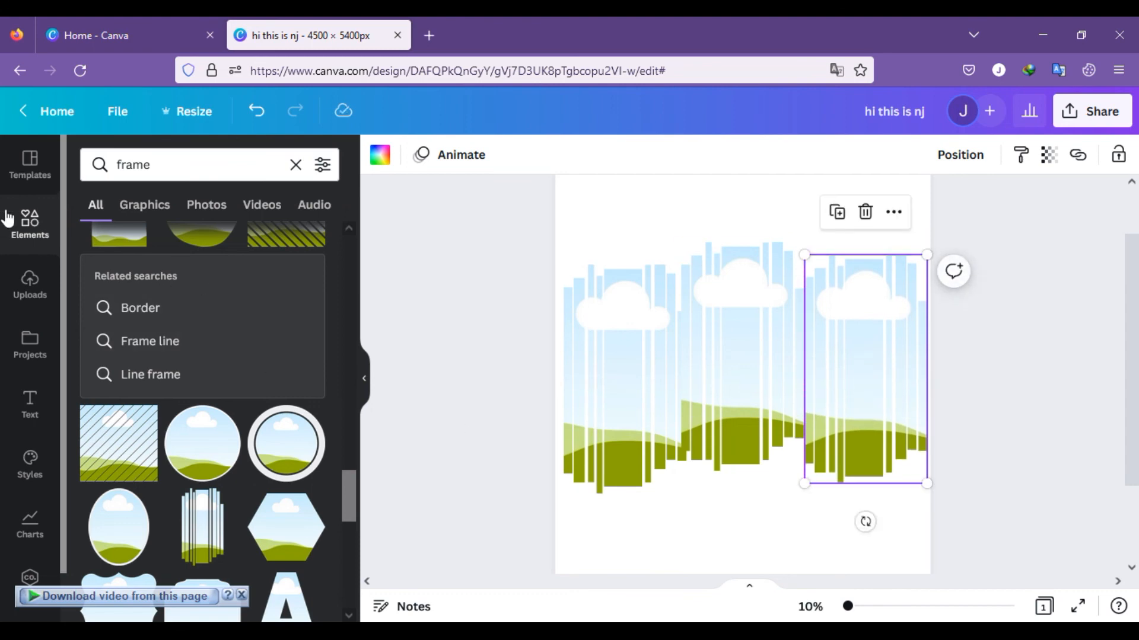
# Step: Fill the two outer strip frames with the uploaded night street photo and the middle one with the golden snowflake tree image
pyautogui.click(31, 286)
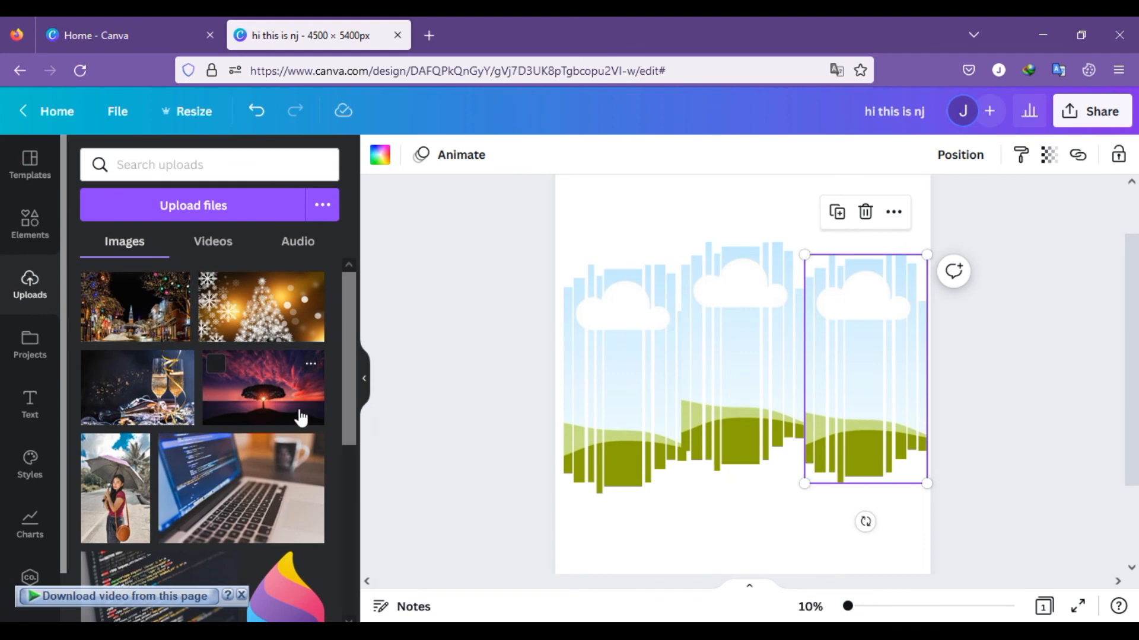
pyautogui.moveTo(263, 325); pyautogui.dragTo(606, 320)
pyautogui.moveTo(259, 318); pyautogui.dragTo(697, 307)
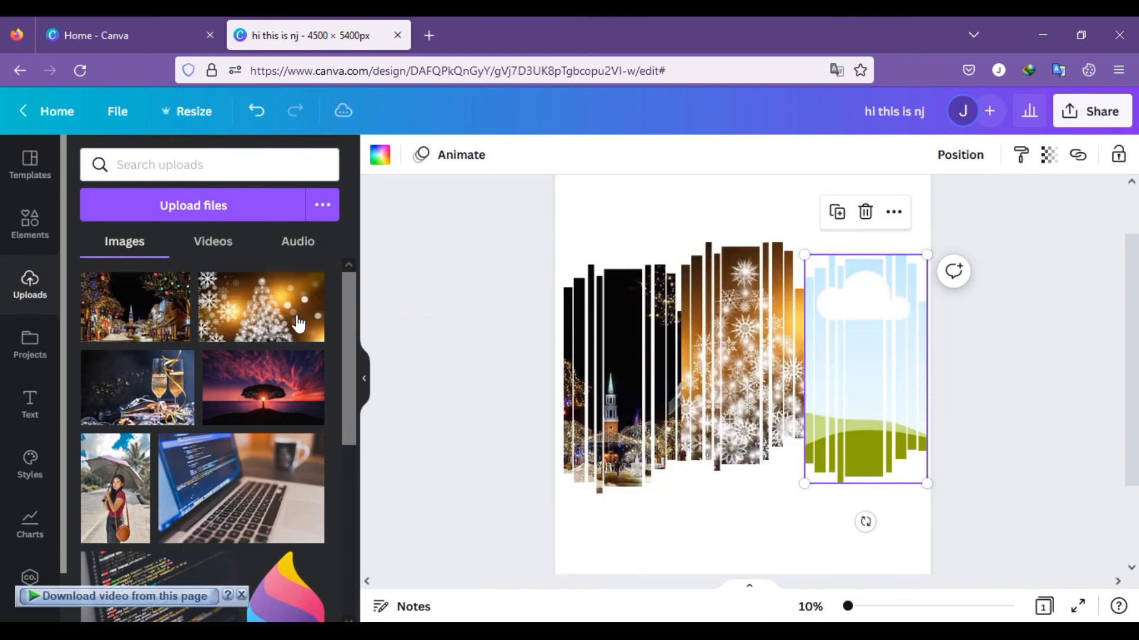
pyautogui.moveTo(165, 321); pyautogui.dragTo(849, 315)
pyautogui.click(454, 402)
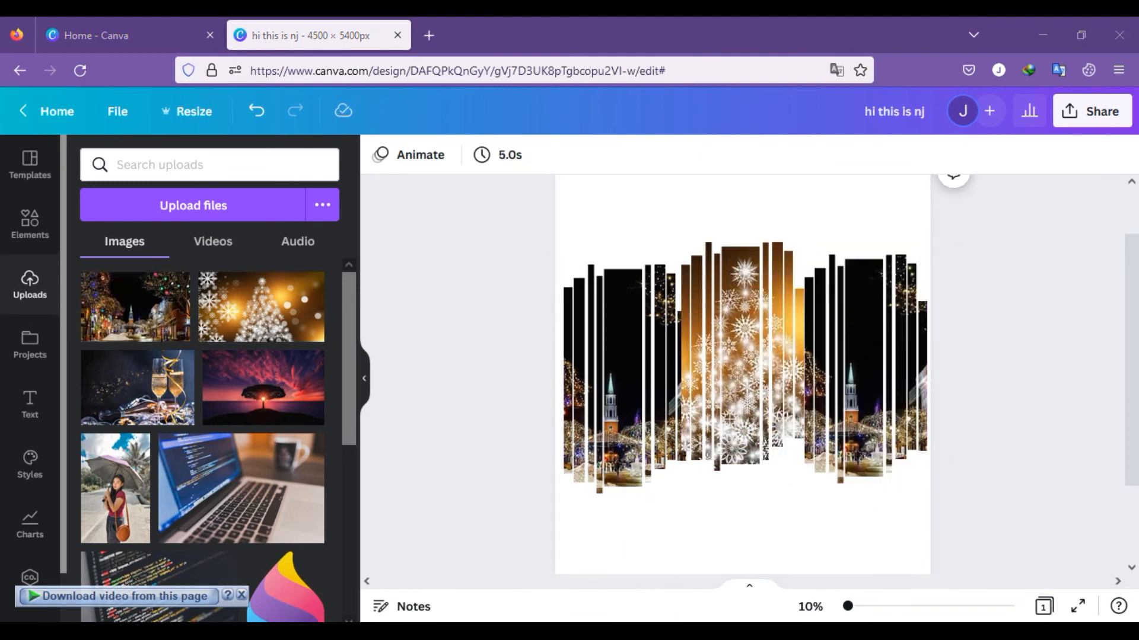
pyautogui.hotkey('alt', 'Tab')
pyautogui.hotkey('alt', 'Tab')
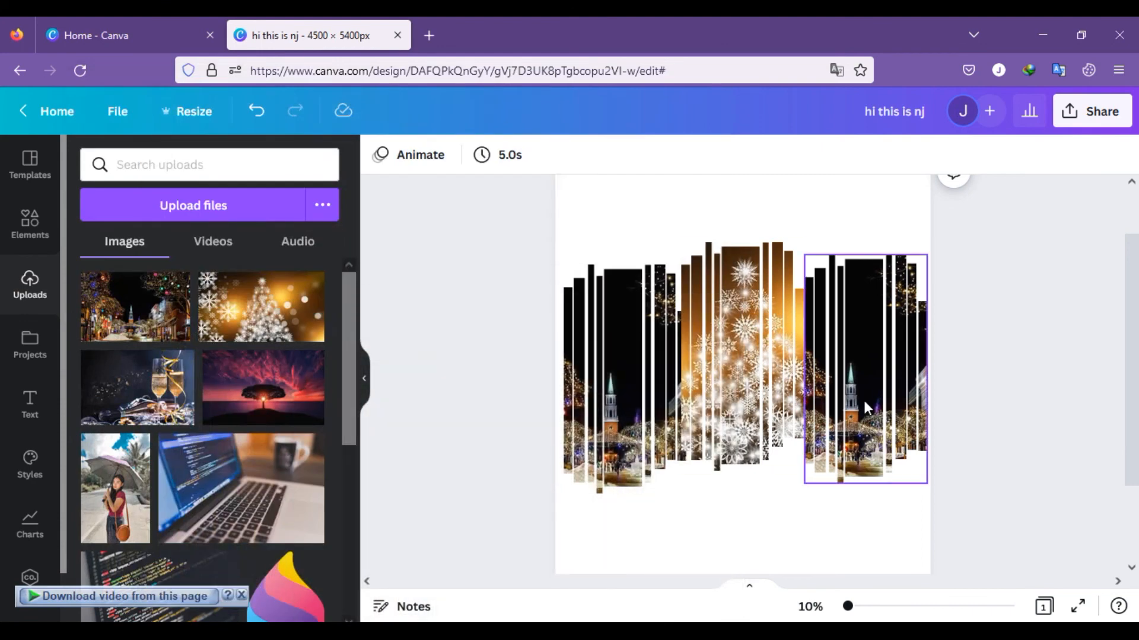